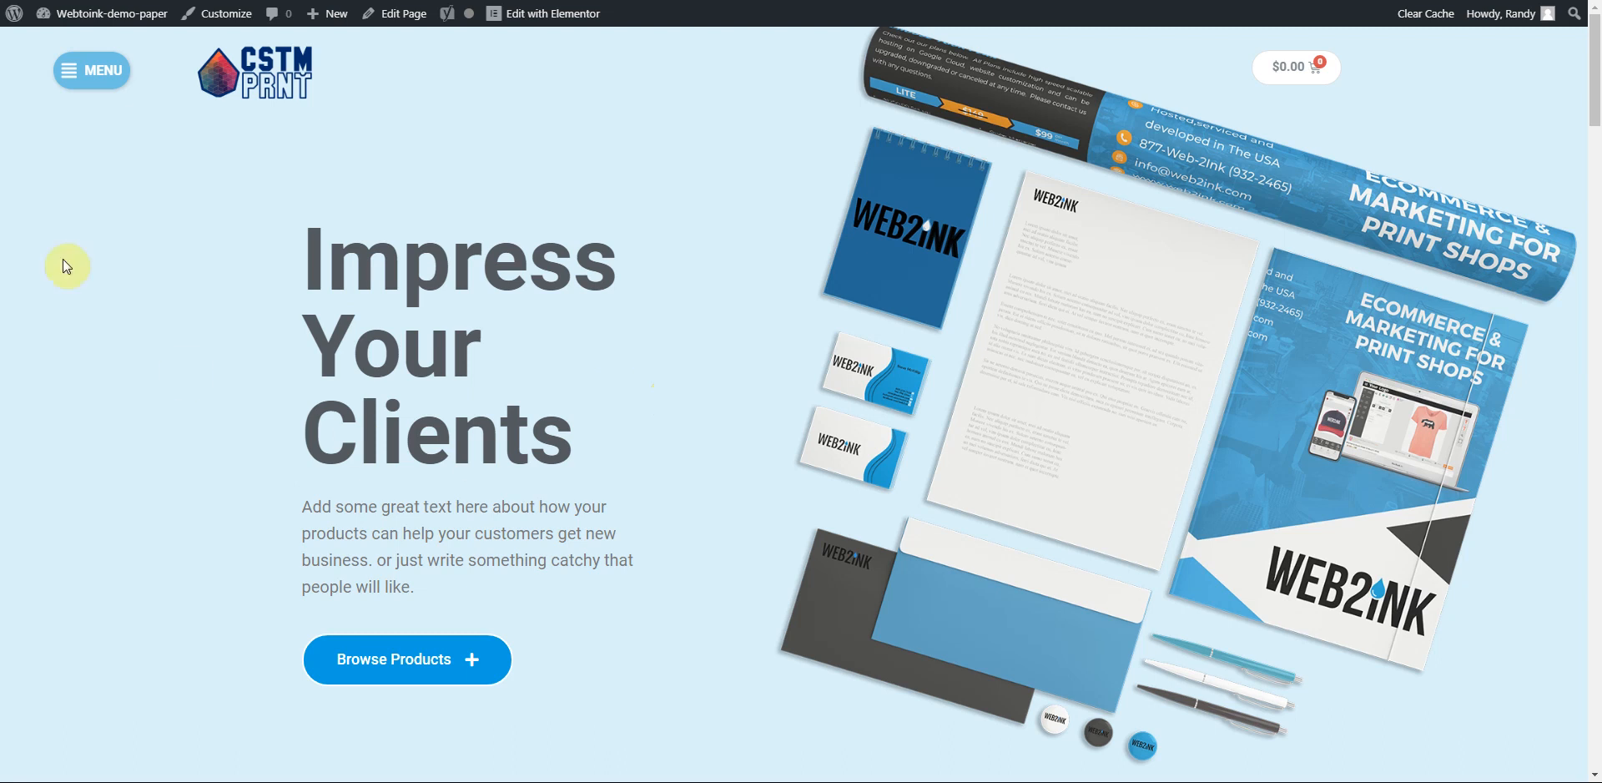
- Open the Ultra Cotton T-Shirt from the Mens Tees category and preview the shirt in green
left_click(98, 72)
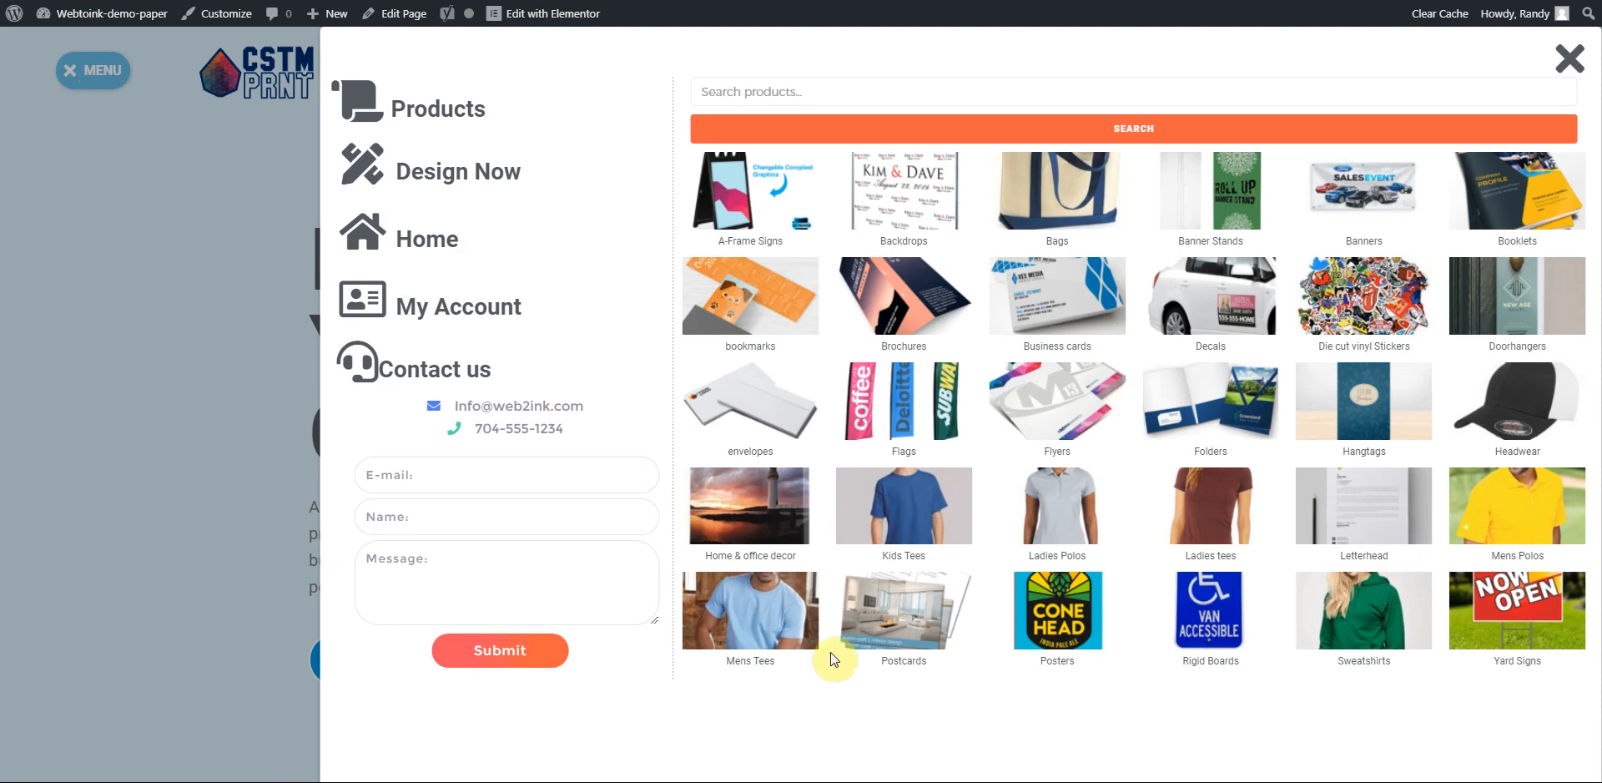
left_click(758, 609)
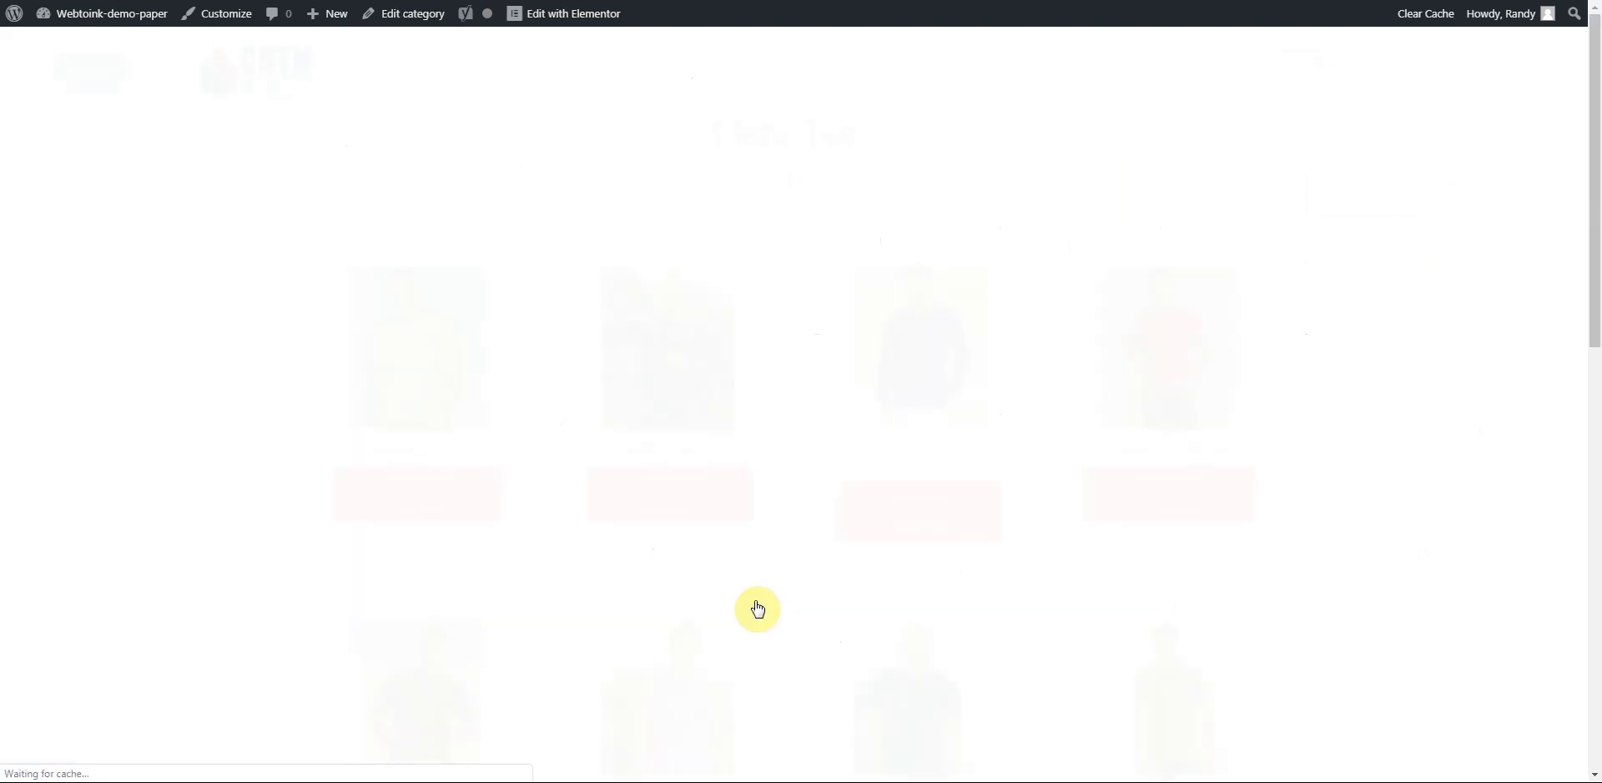
left_click(410, 303)
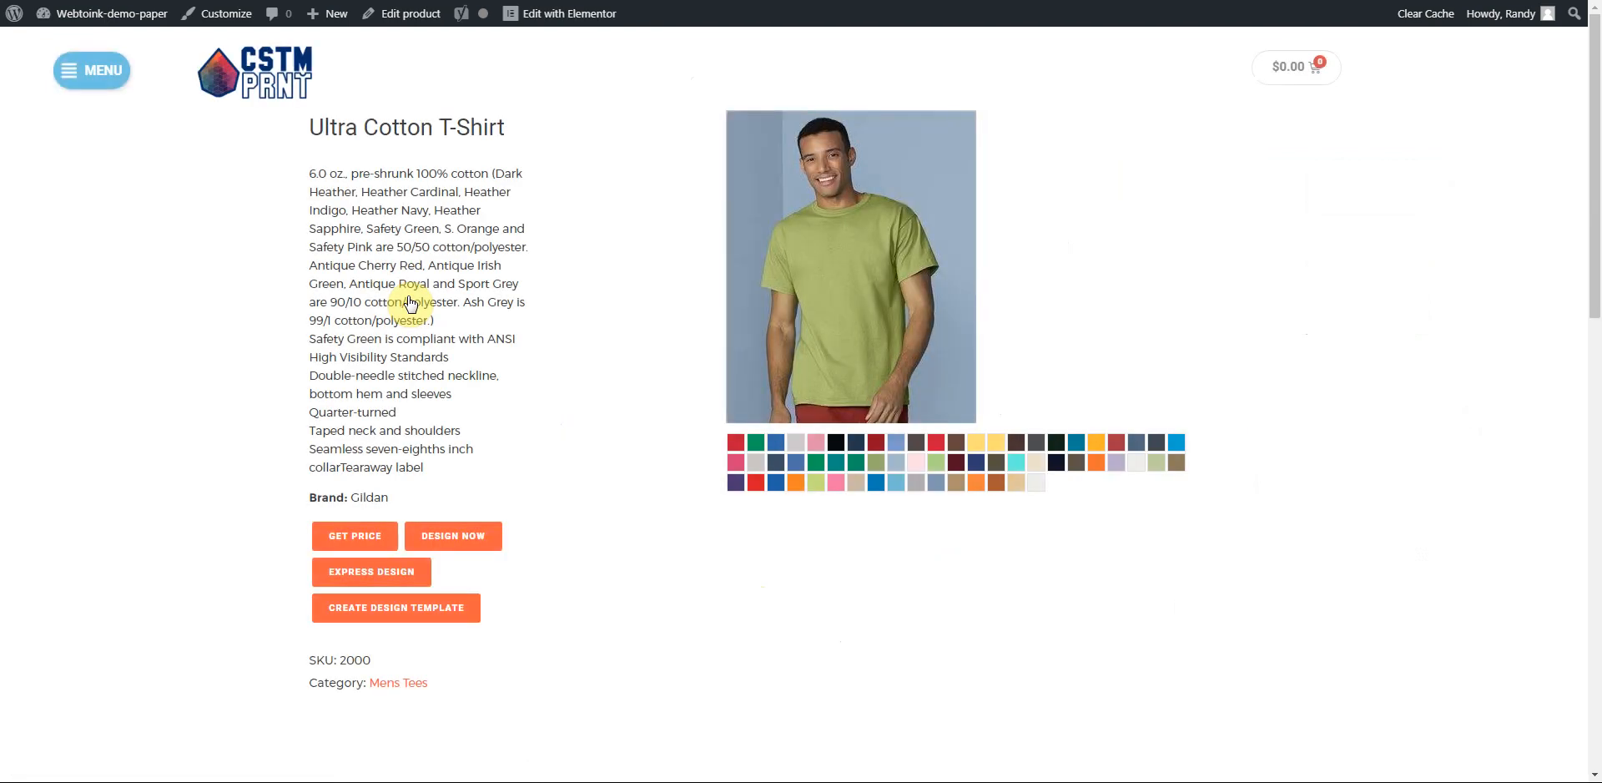
left_click(757, 450)
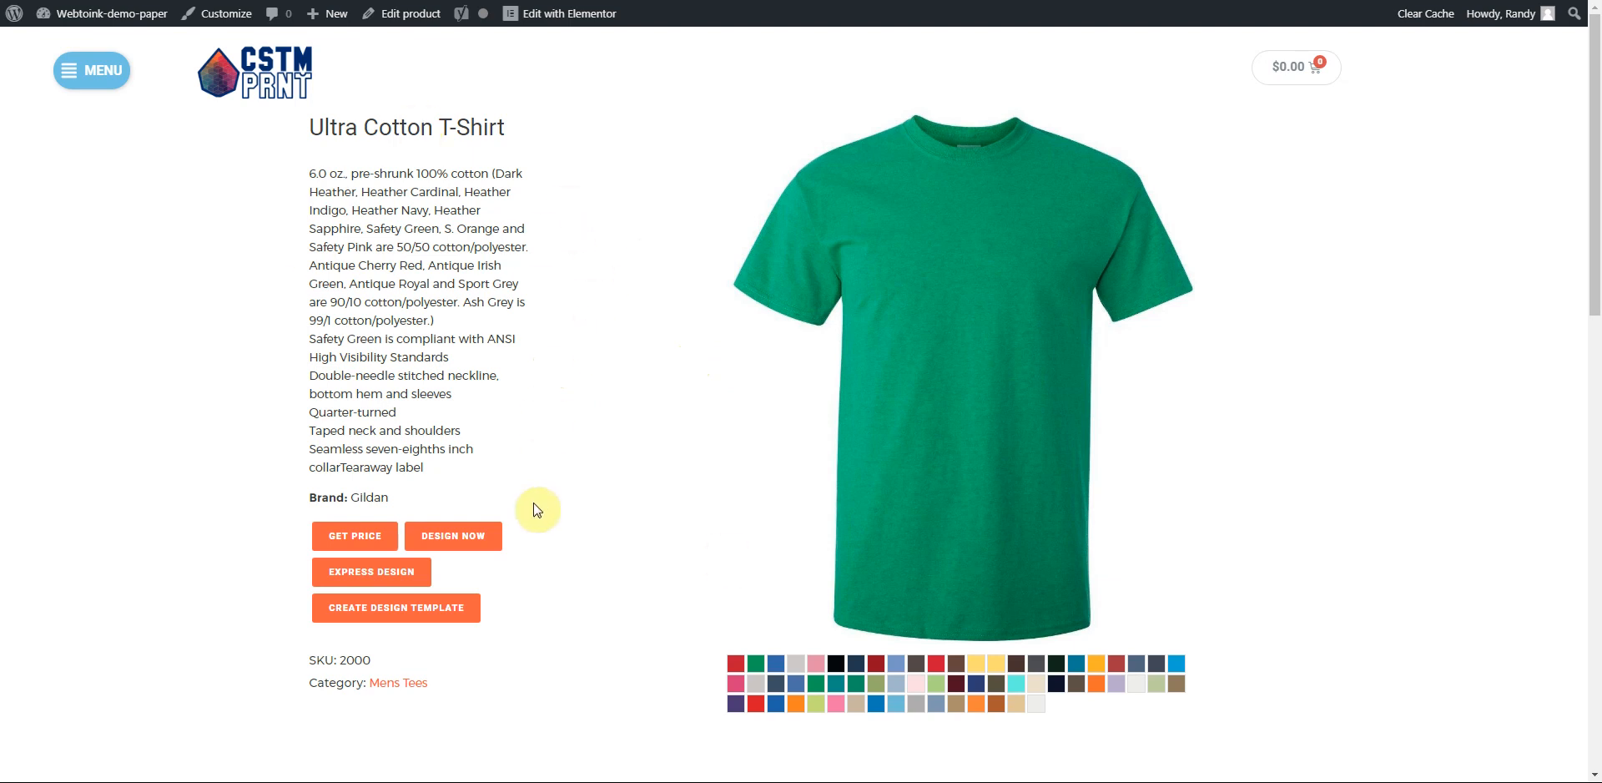
- Open the shirt's price calculator and examine its quantity, inside neck tags, individually bagged and print process options
left_click(342, 542)
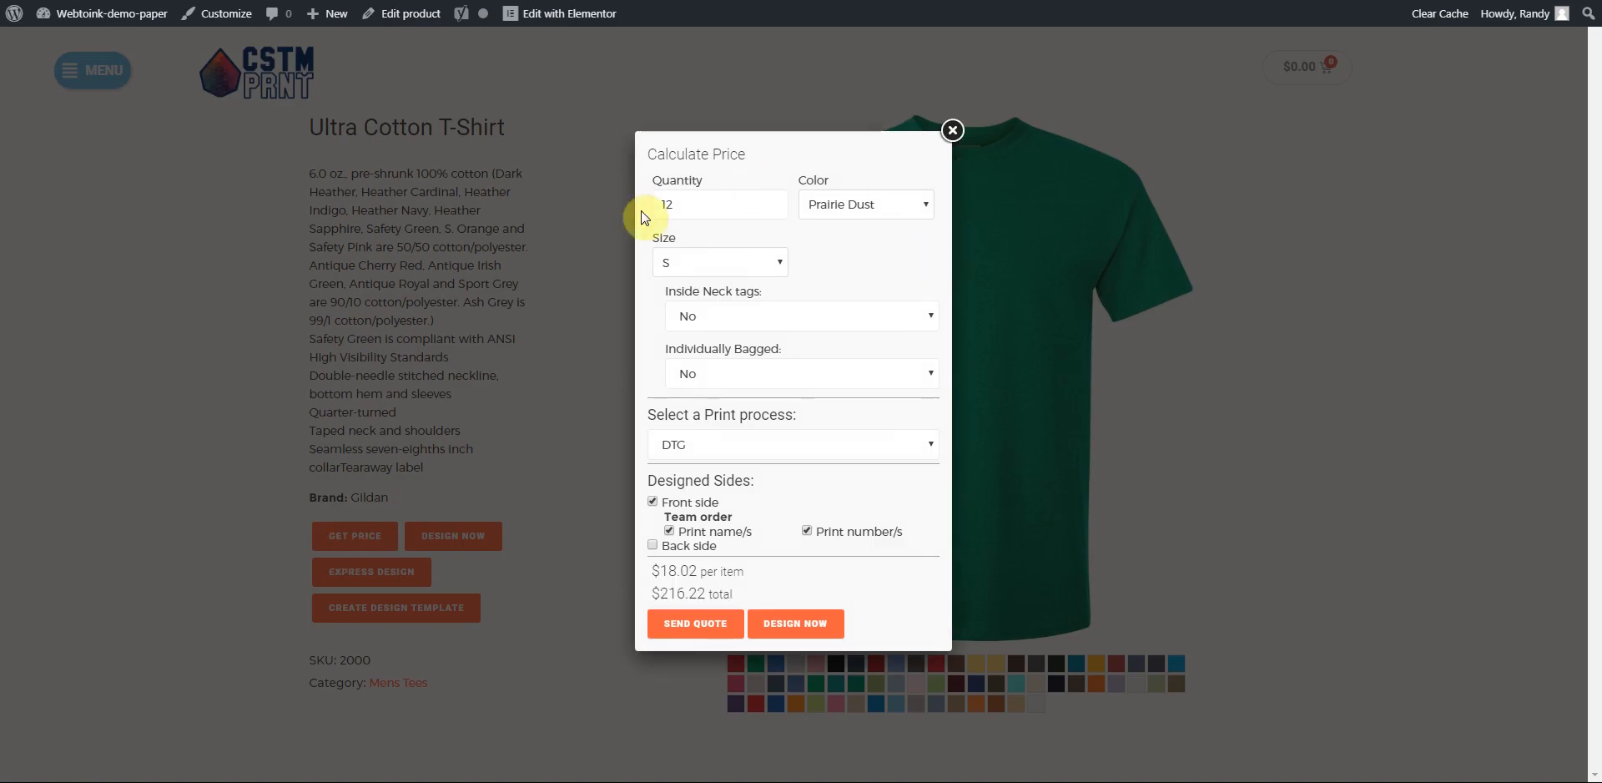
left_click(690, 202)
double_click(690, 203)
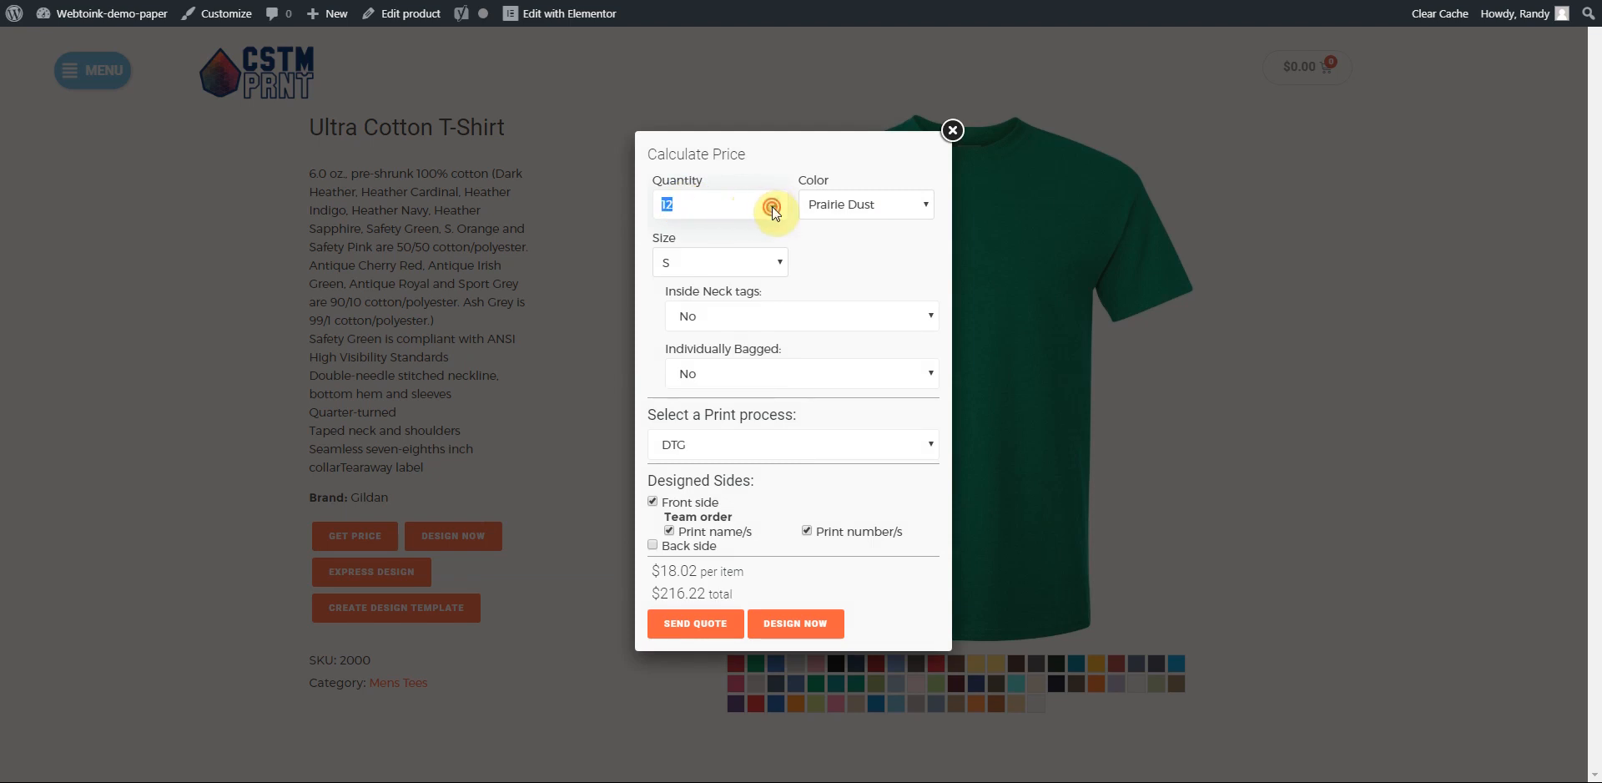
left_click(704, 203)
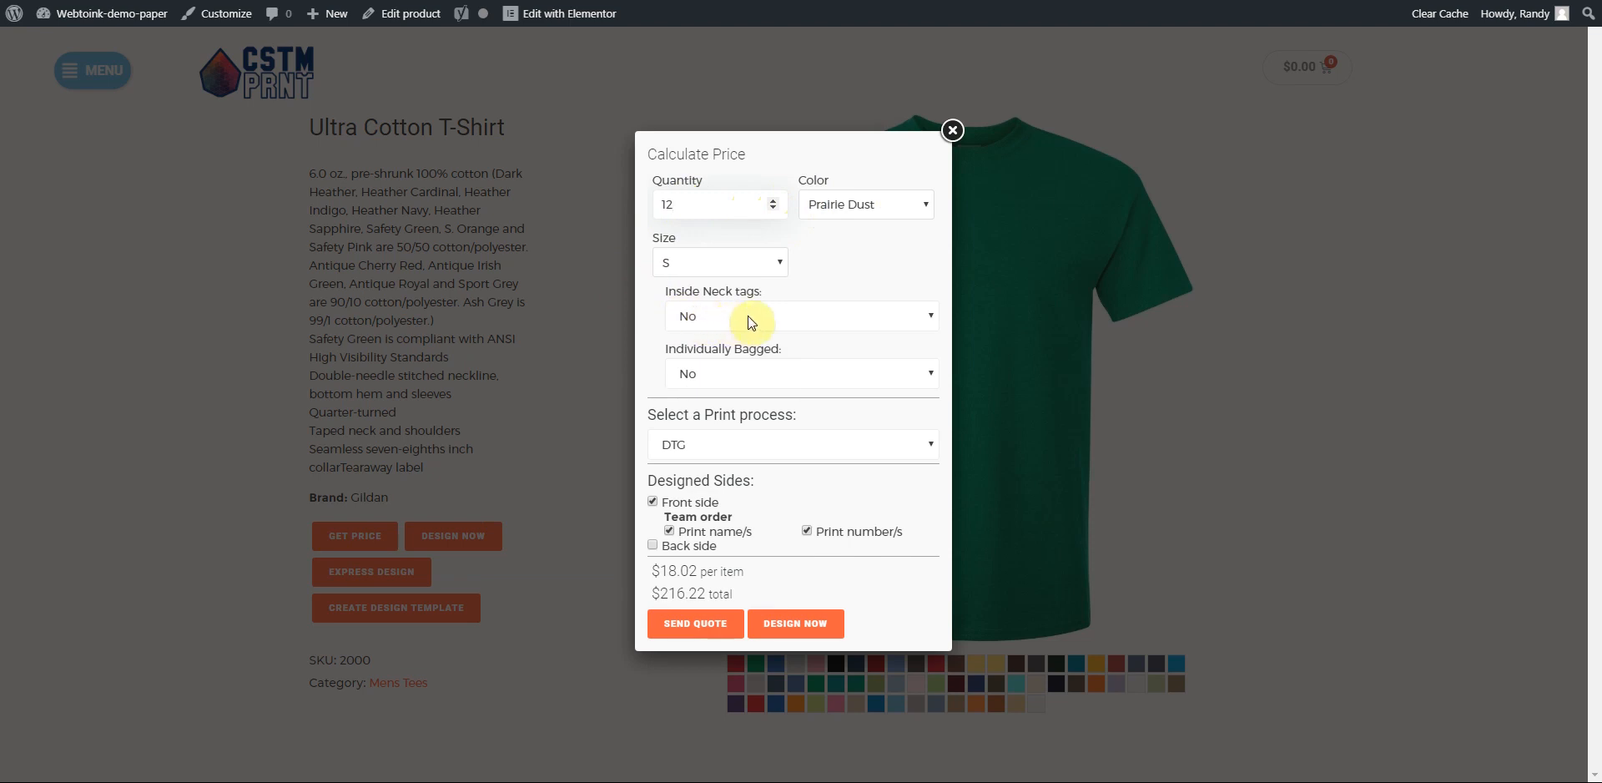
left_click(751, 322)
left_click(748, 316)
left_click(743, 378)
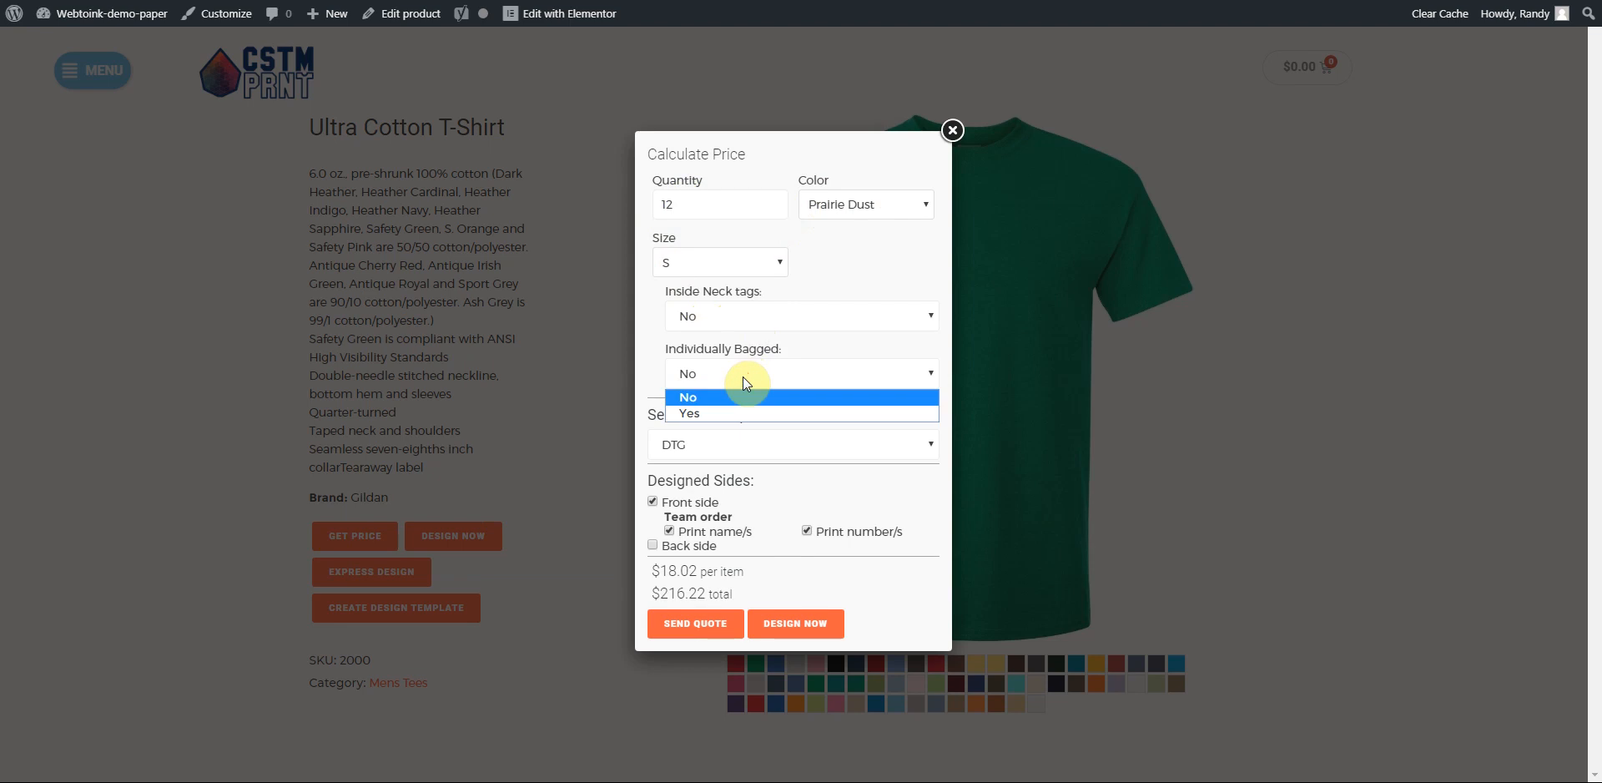
left_click(743, 378)
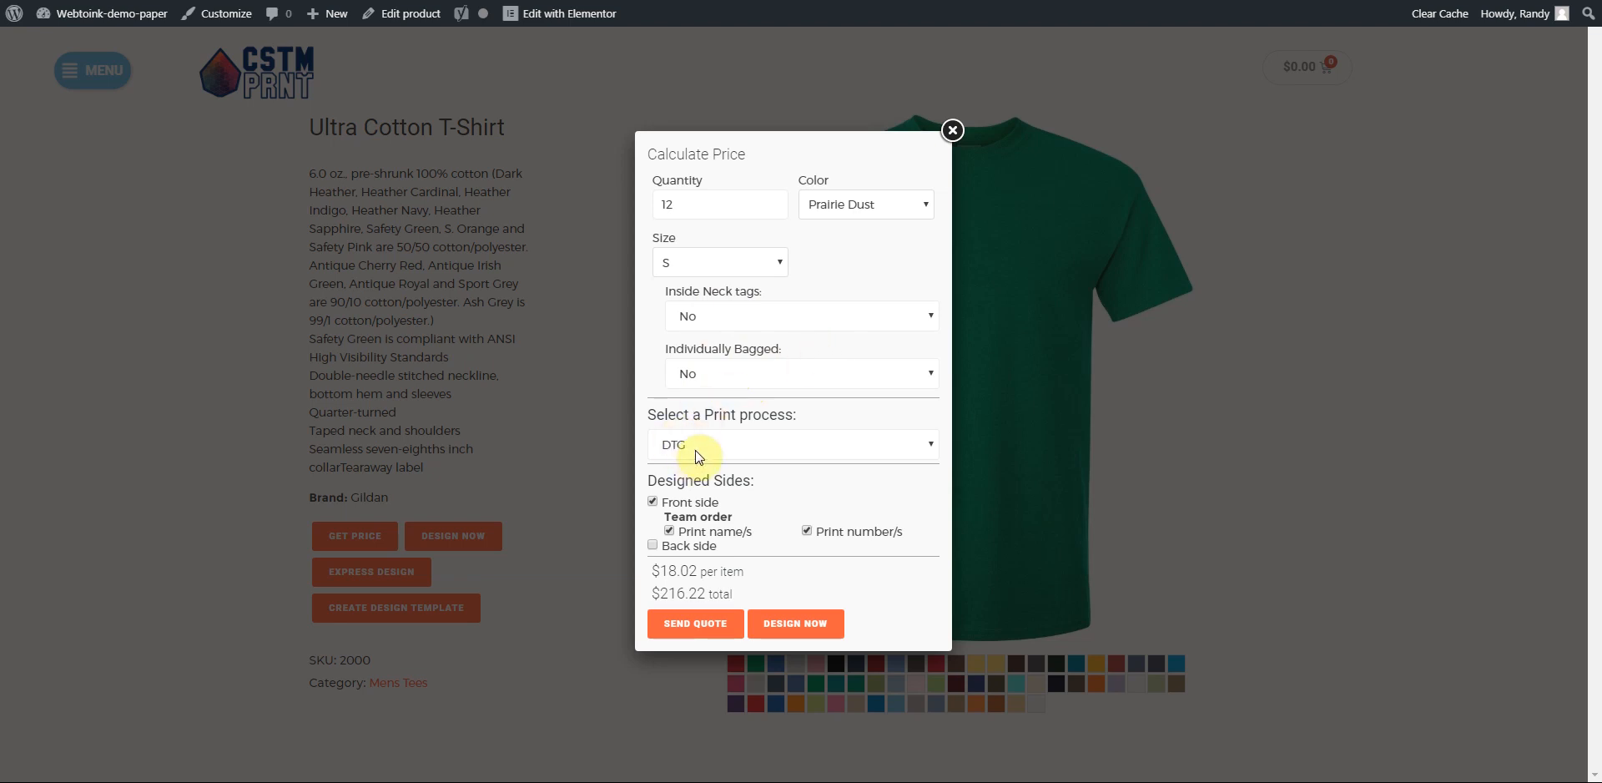
left_click(831, 443)
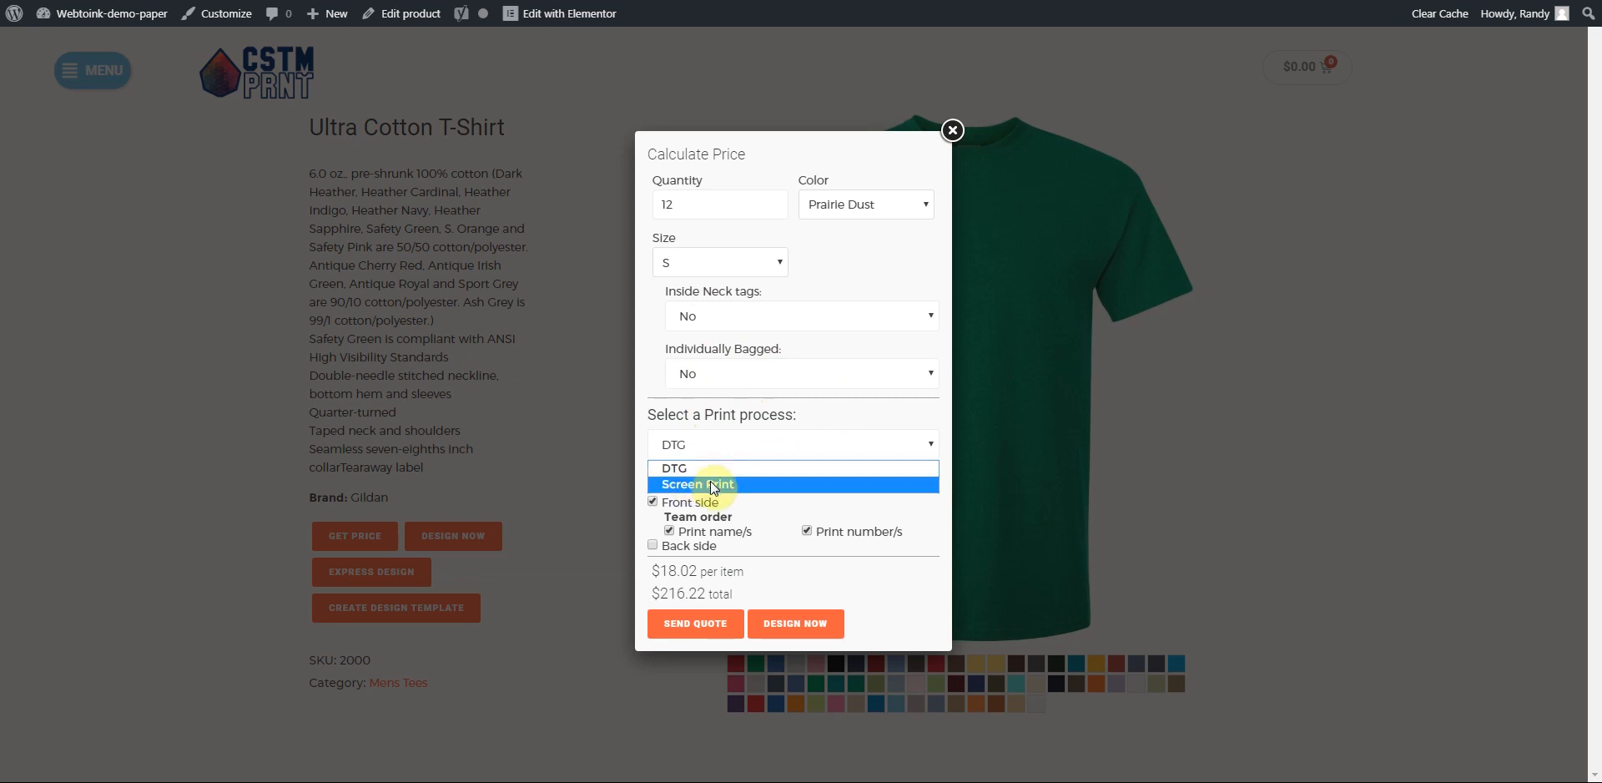
left_click(716, 445)
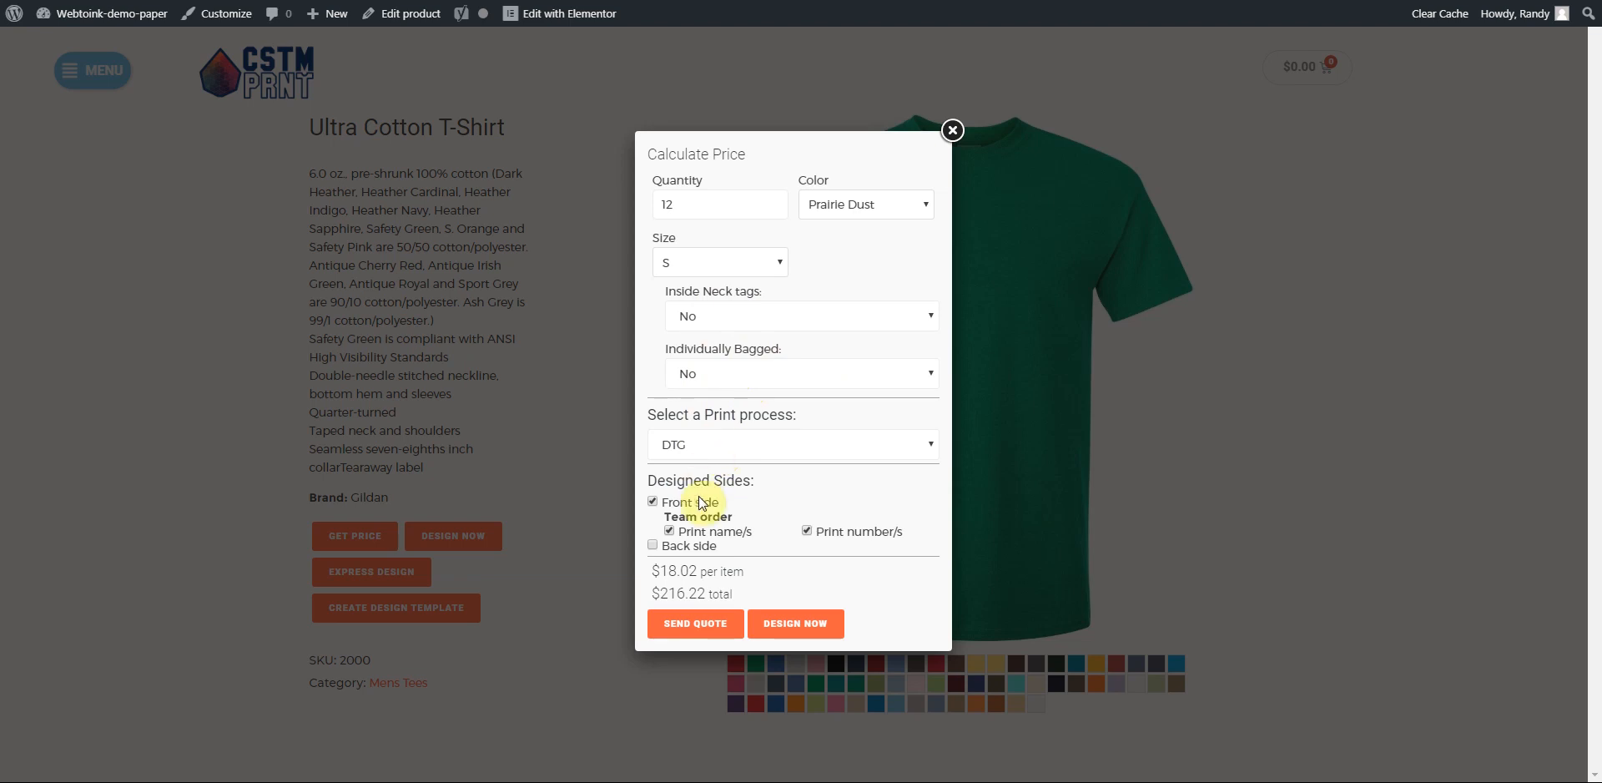
- Remove printed names and numbers from the front-side team order and set the print process to Screen Print
left_click(715, 535)
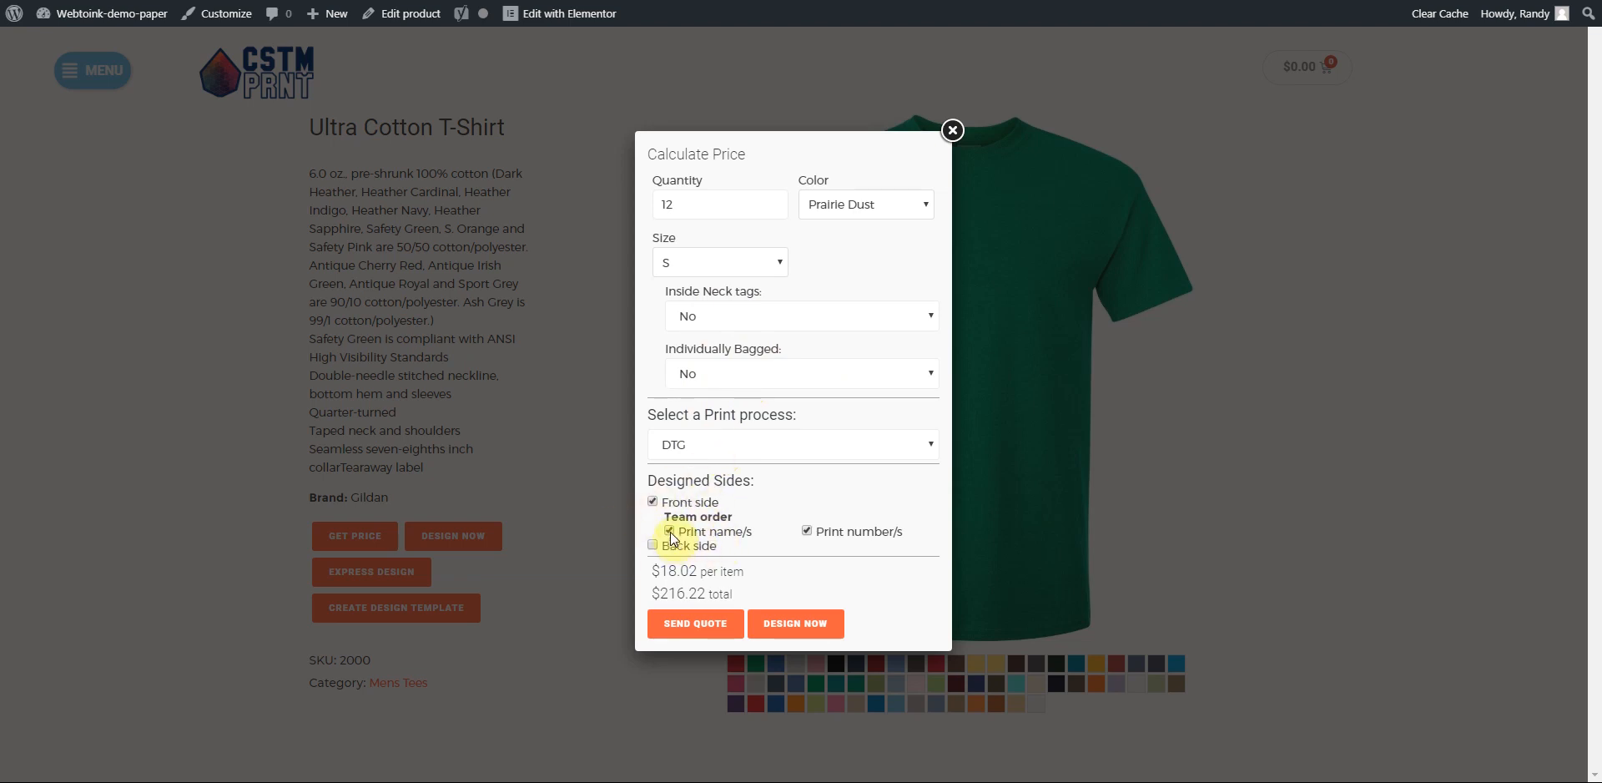
left_click(806, 532)
left_click(698, 455)
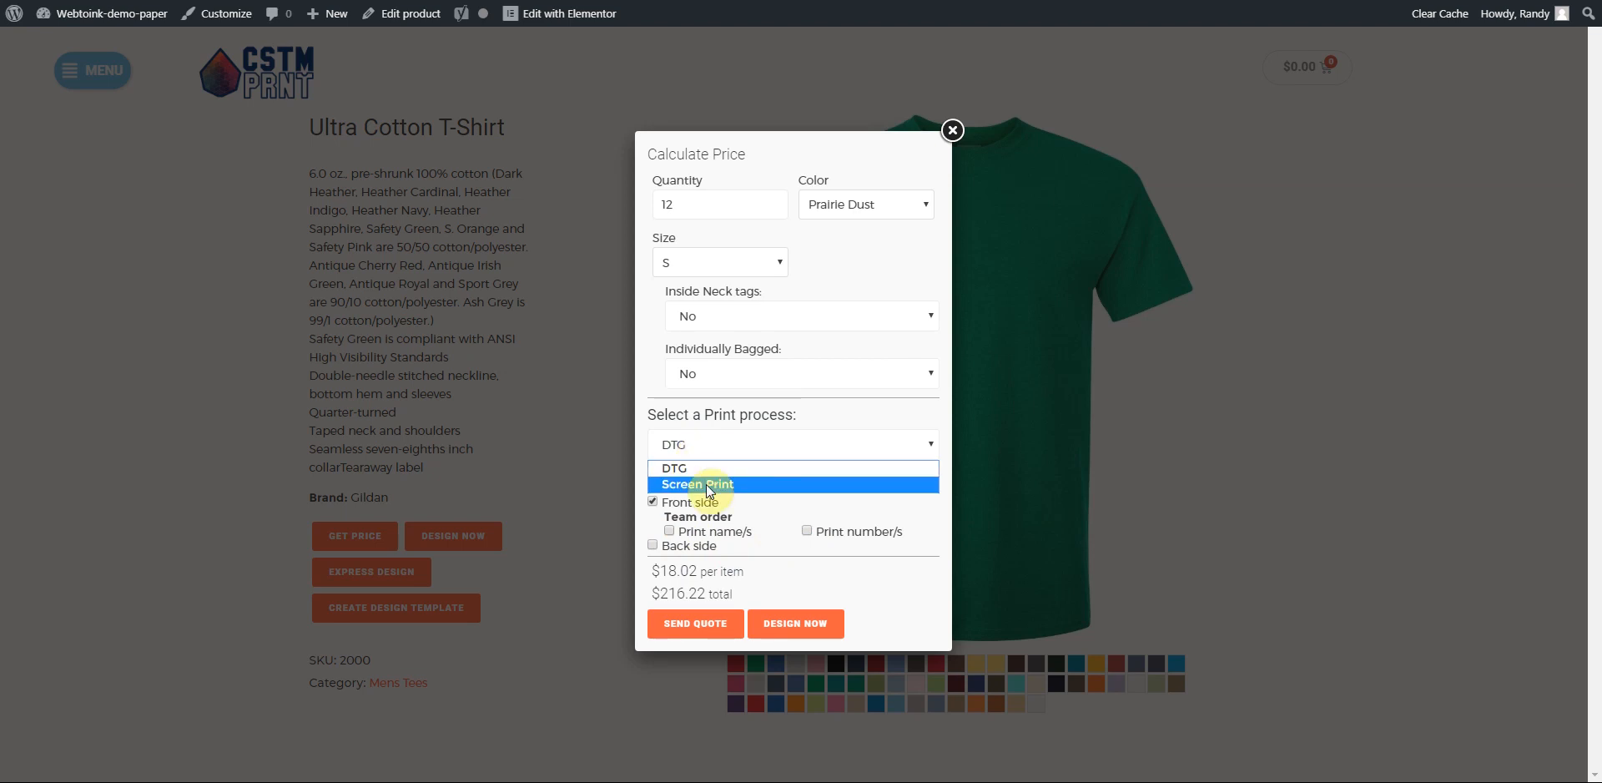
left_click(708, 484)
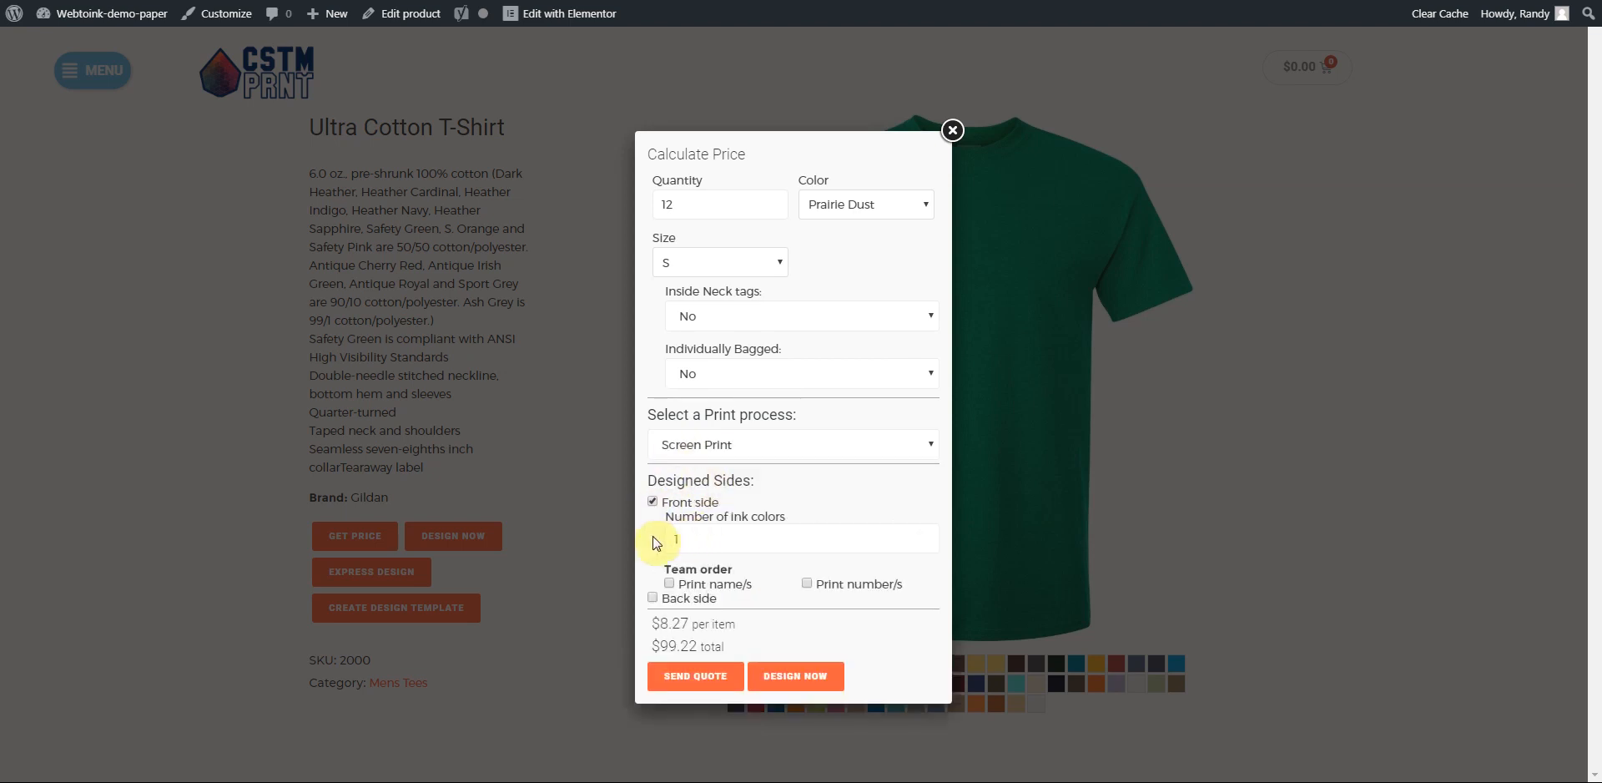
- Set the front side's number of ink colors to 4, review the price and close the calculator
left_click(924, 535)
left_click(924, 535)
left_click(924, 535)
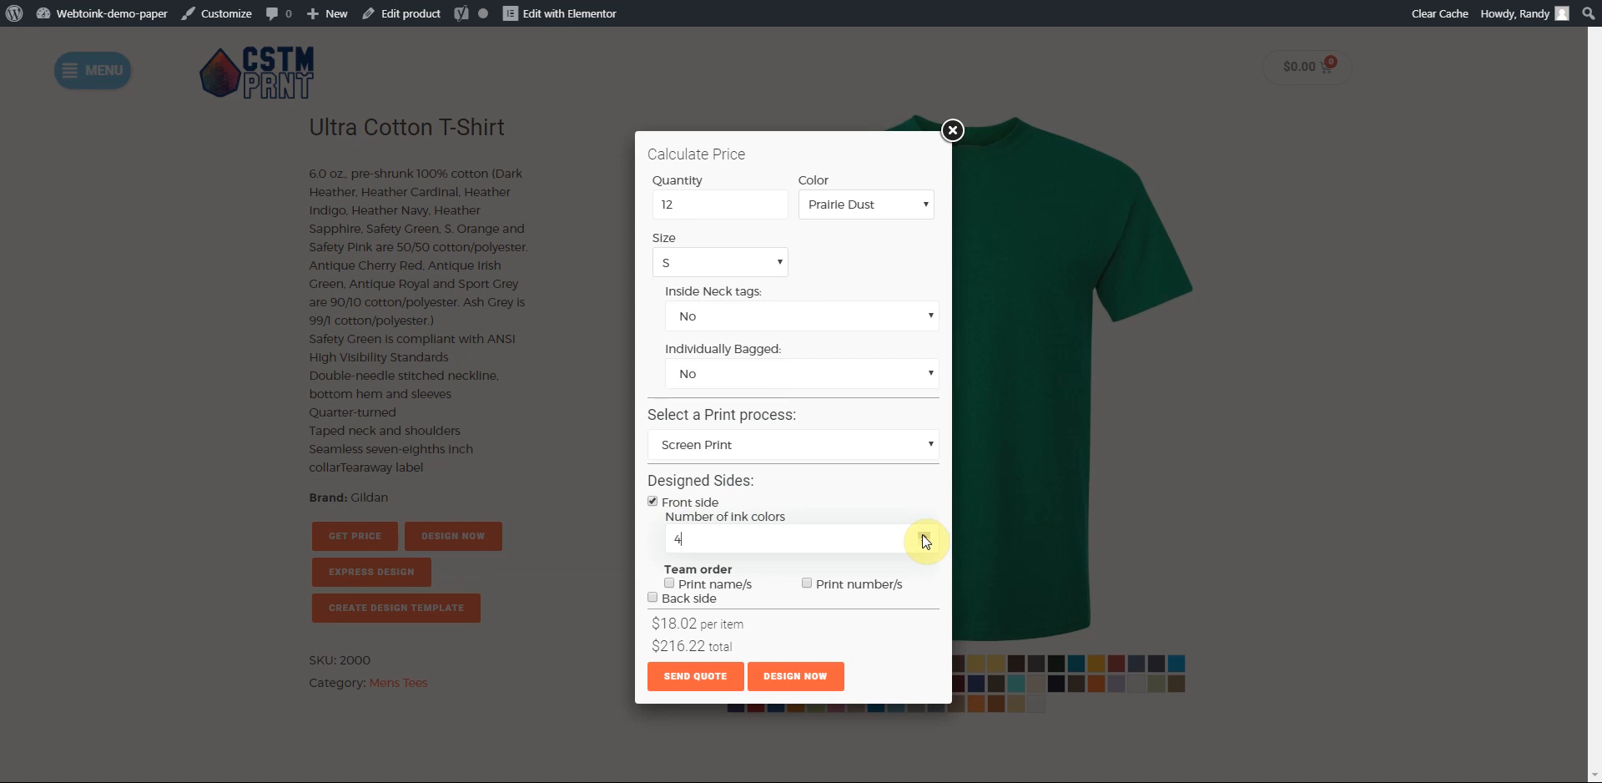
left_click(953, 131)
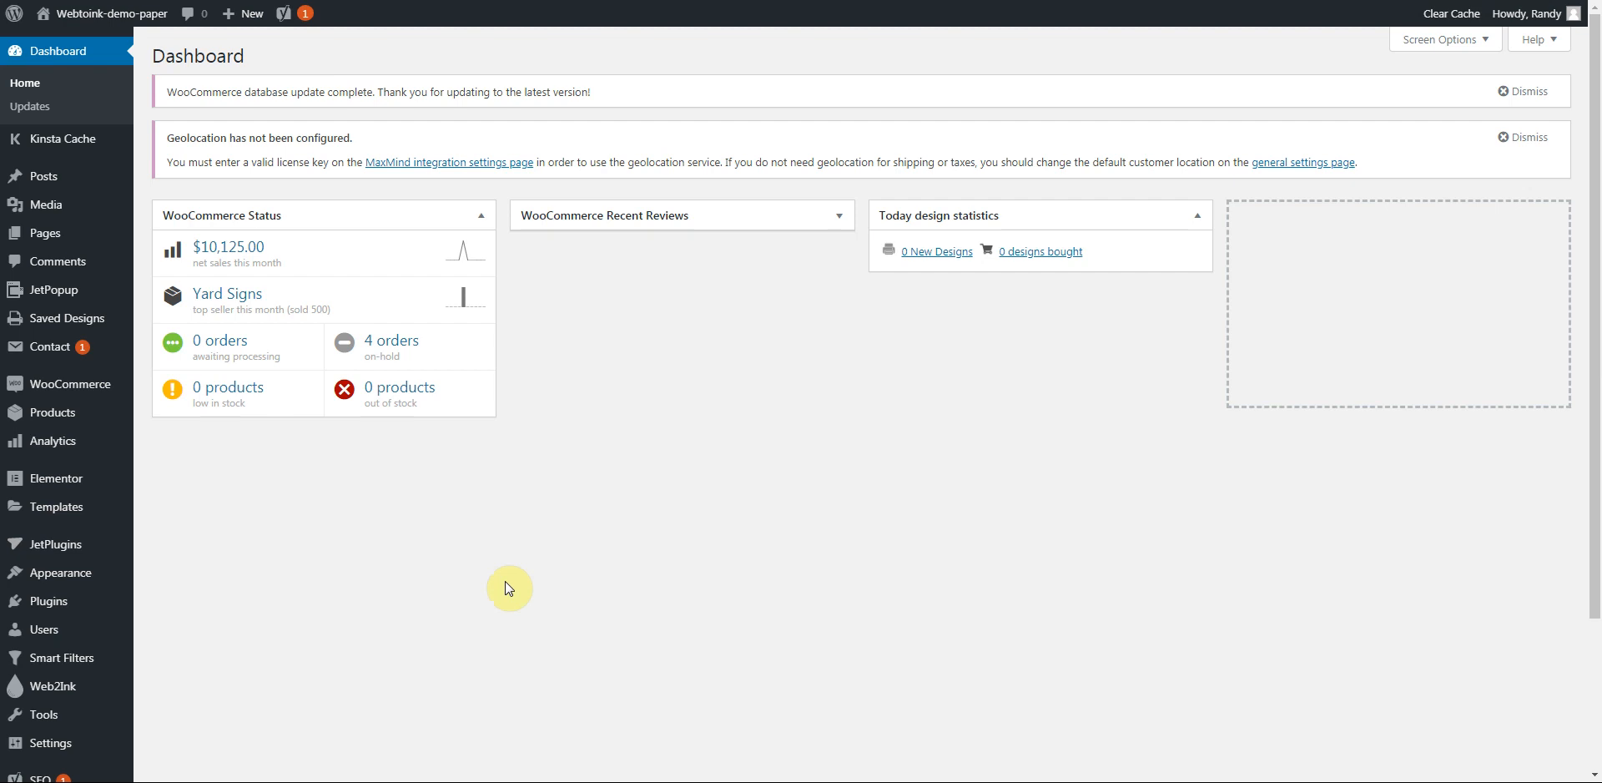
- Open the product list in the site's admin dashboard and filter it to the Mens Tees category
mouse_move(45, 416)
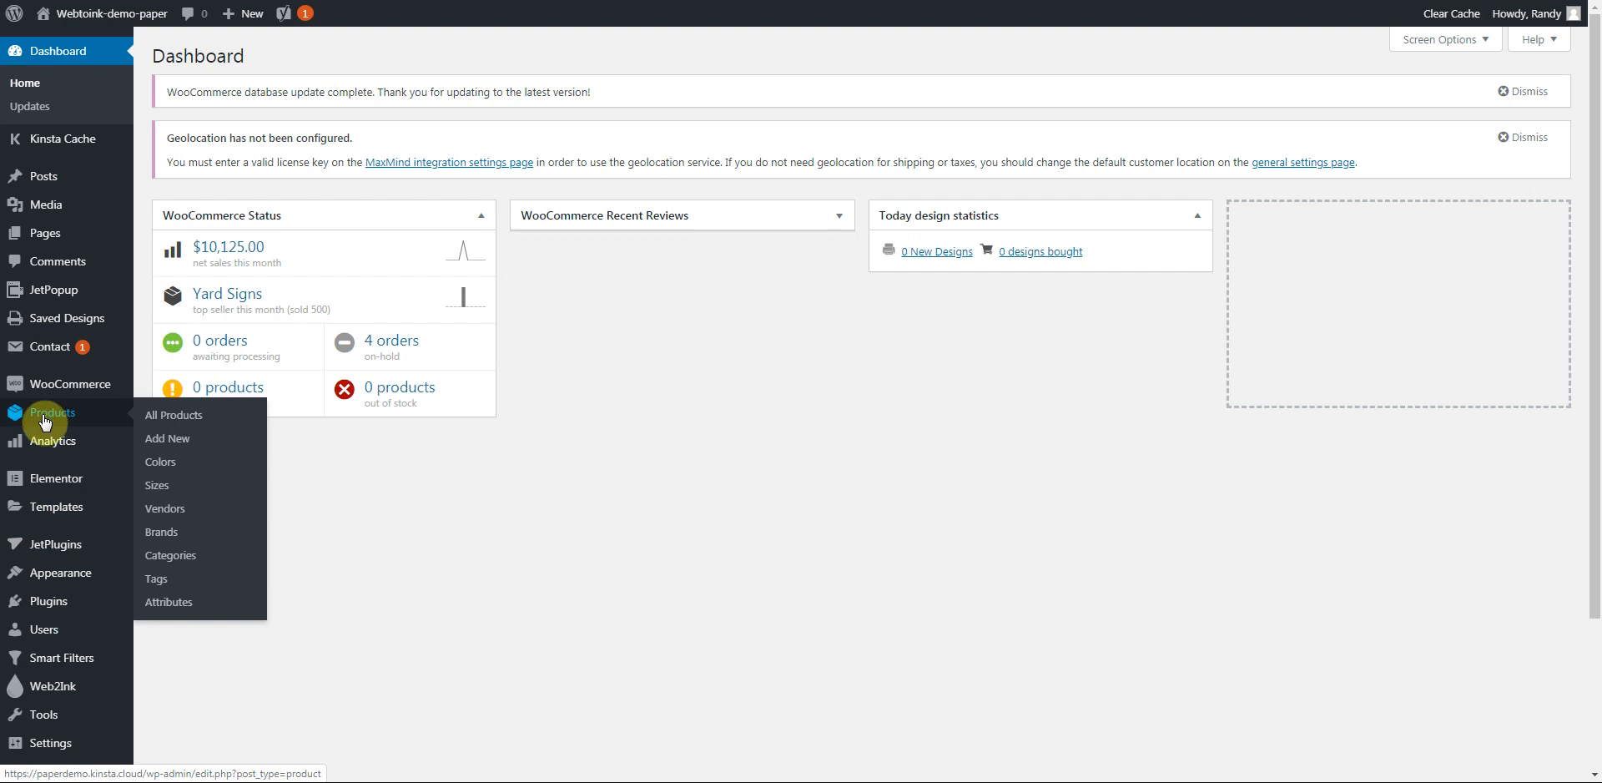
left_click(45, 422)
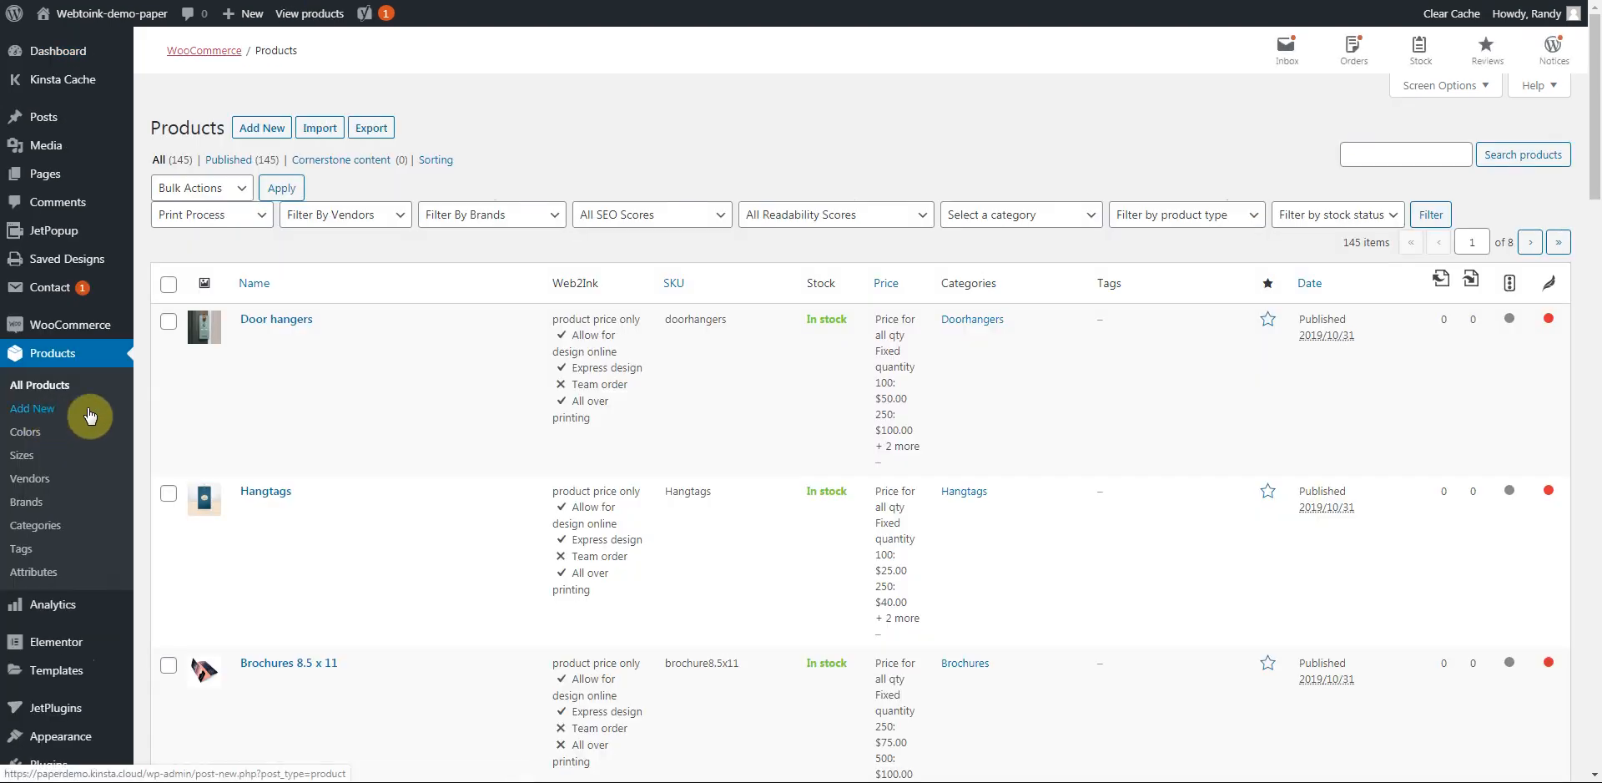
left_click(1089, 217)
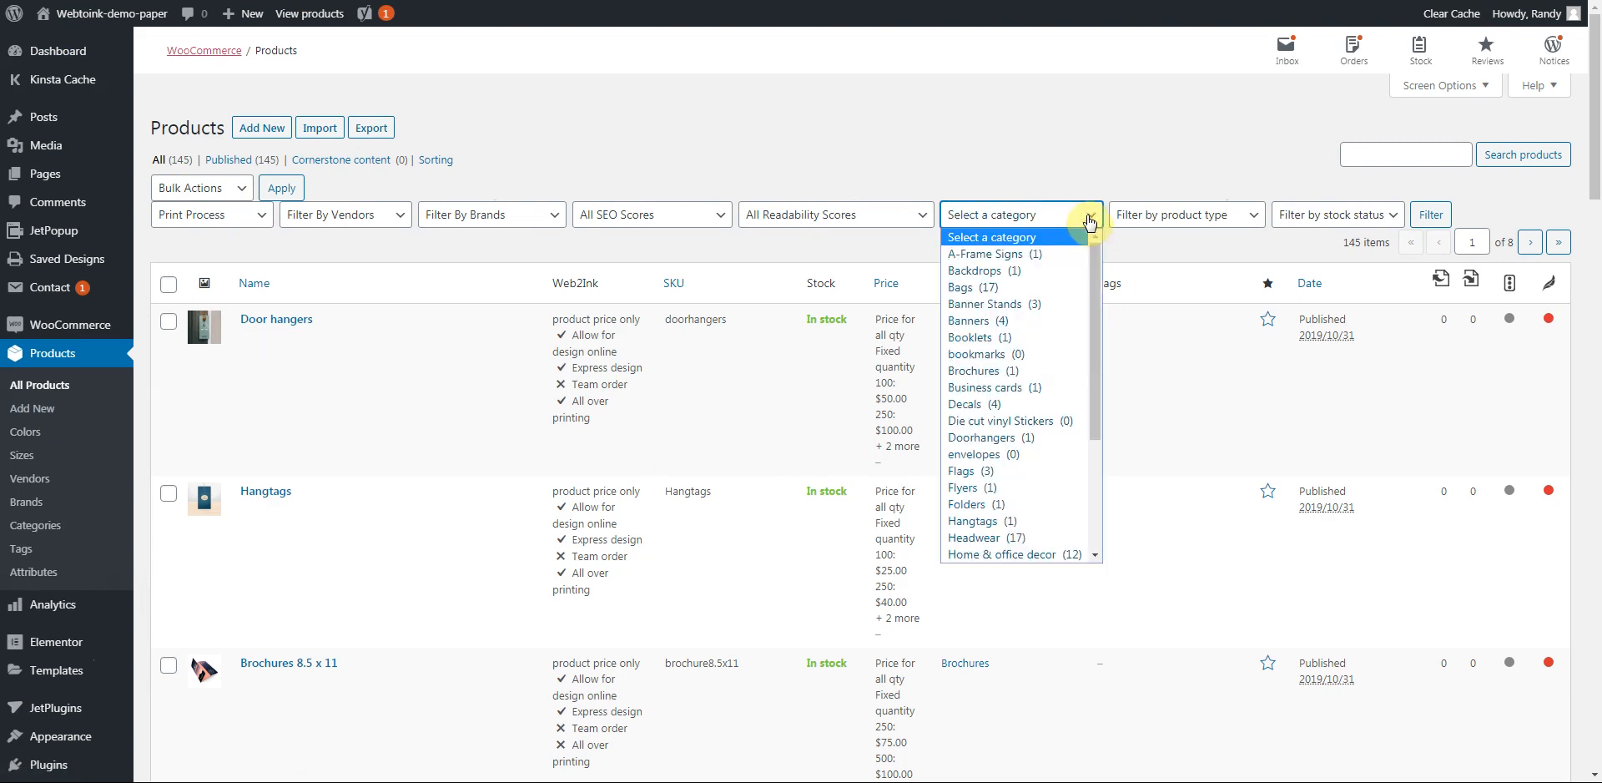
left_click(1089, 221)
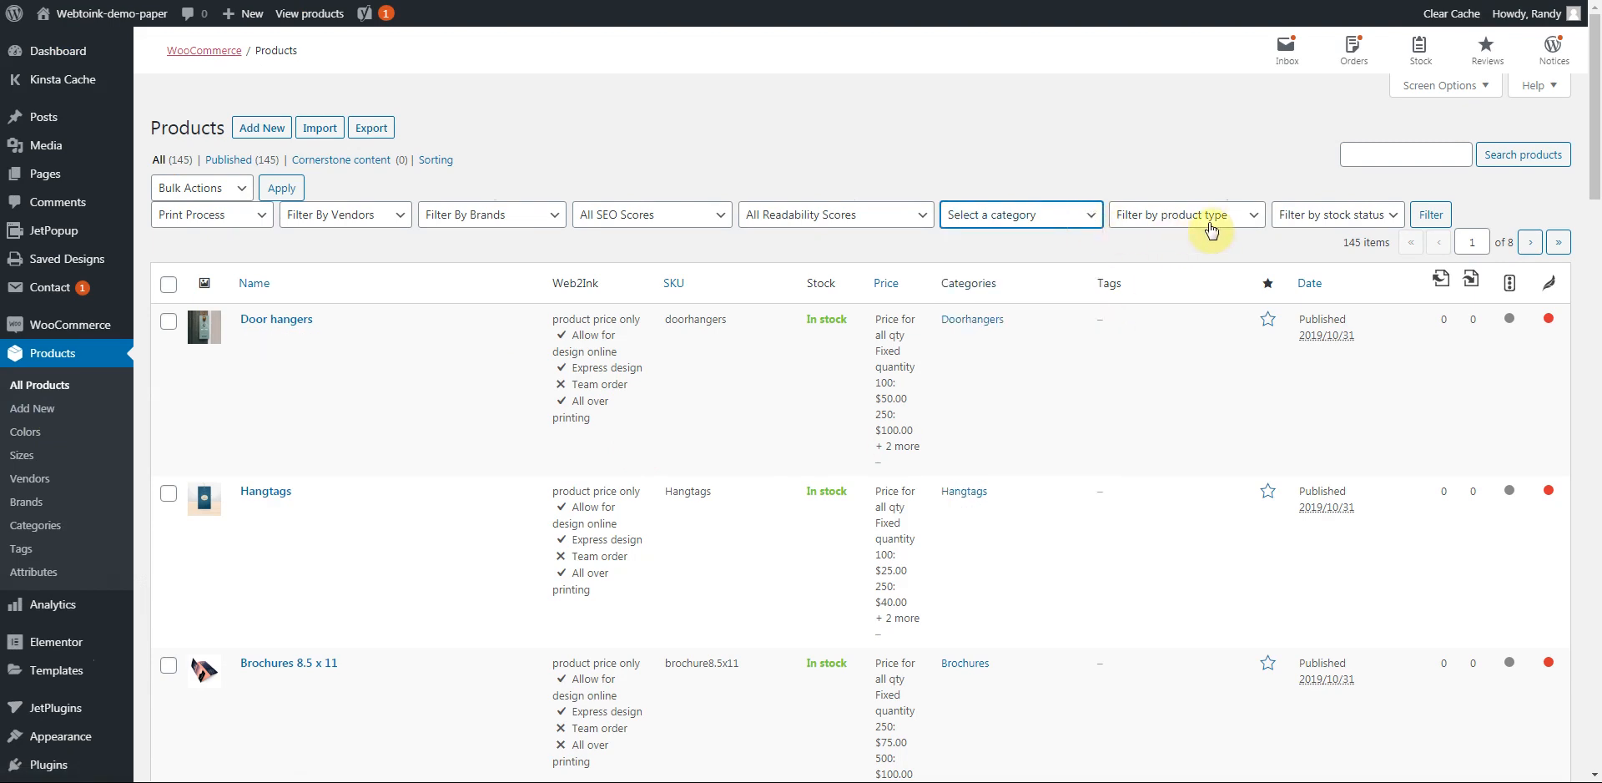
left_click(1003, 218)
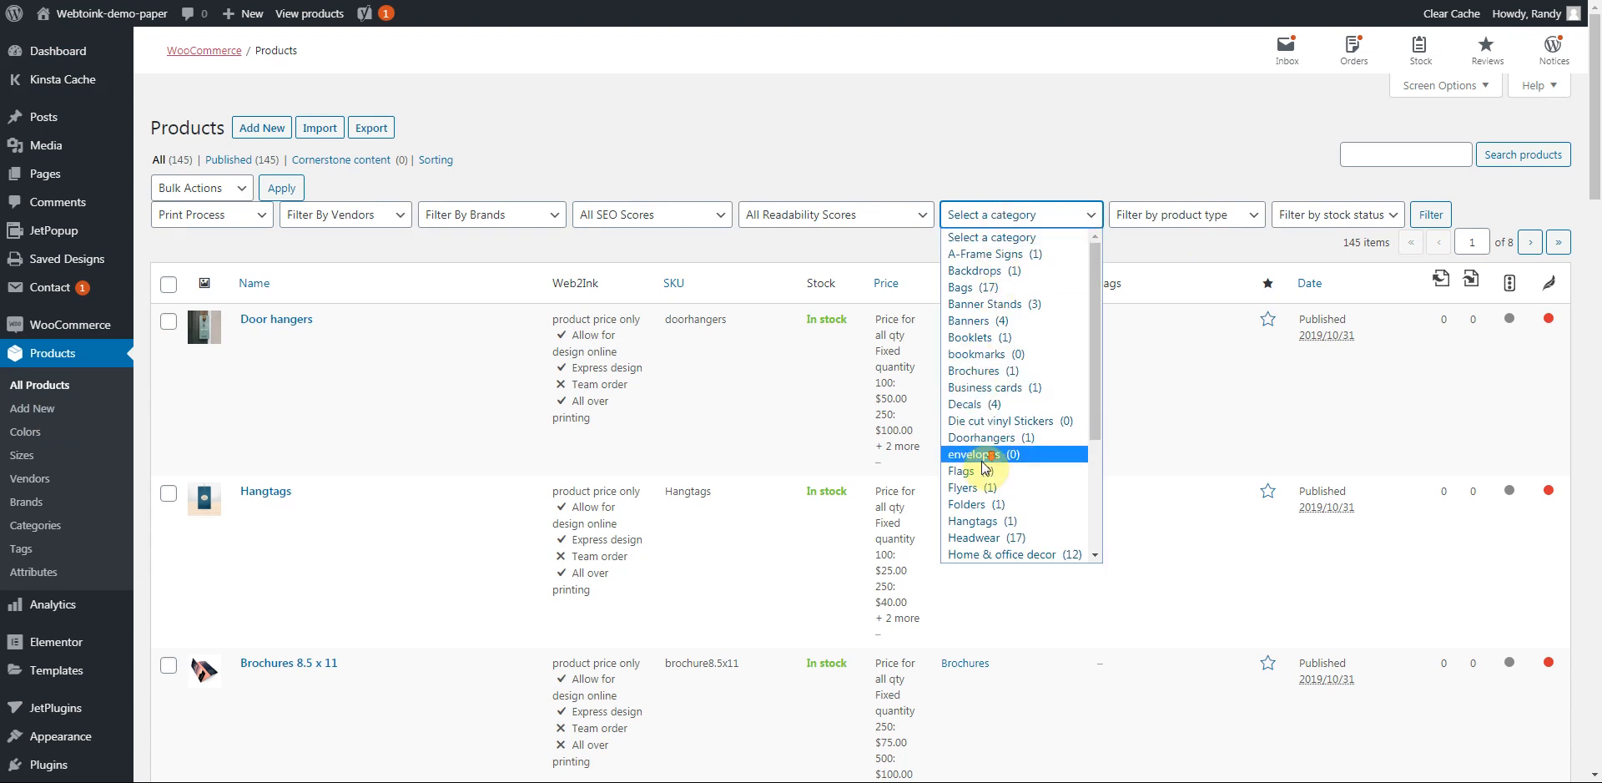
scroll(986, 468, "down", 3)
left_click(983, 491)
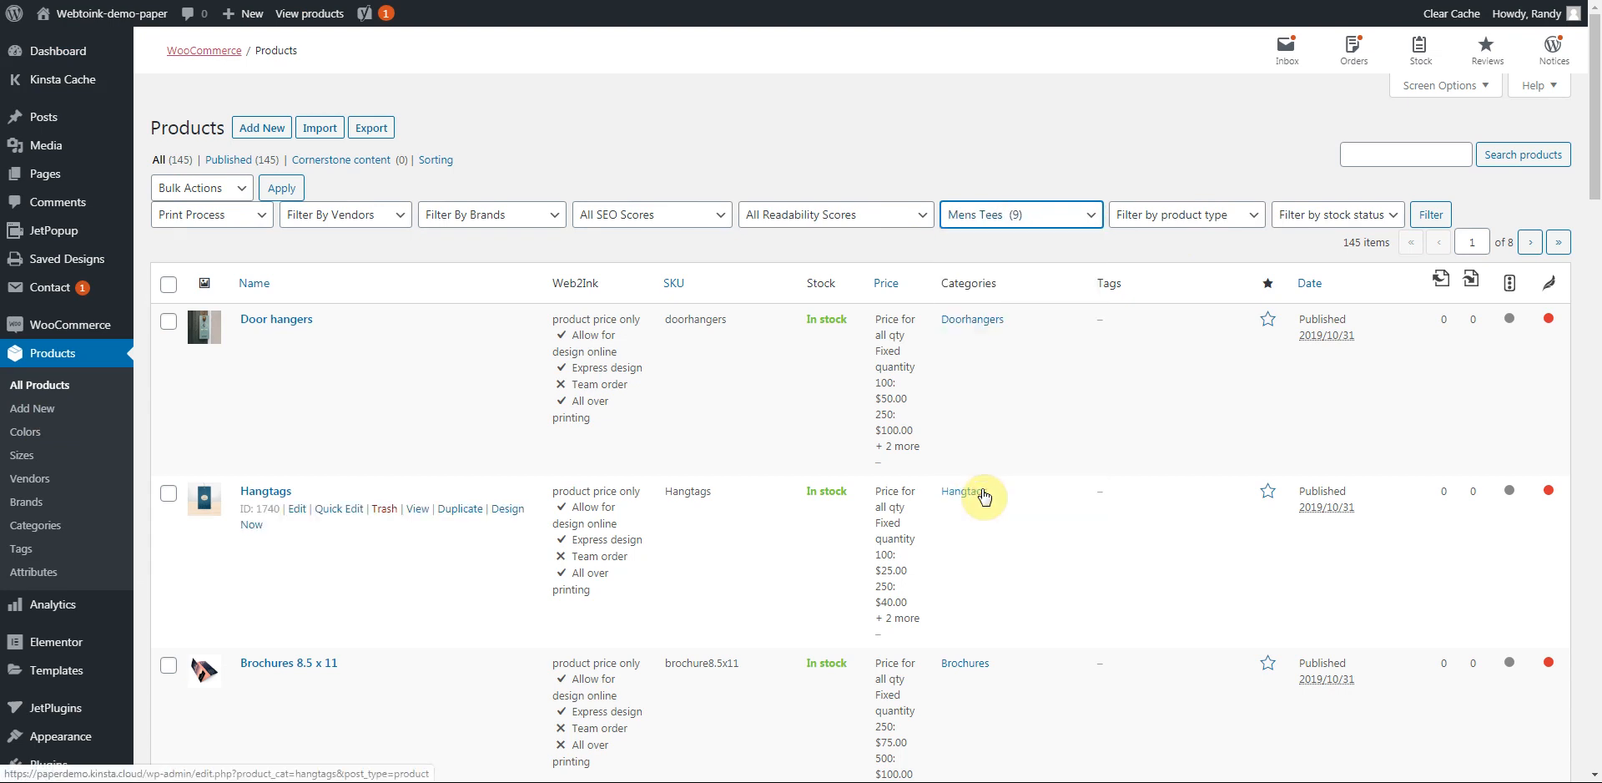
left_click(1437, 217)
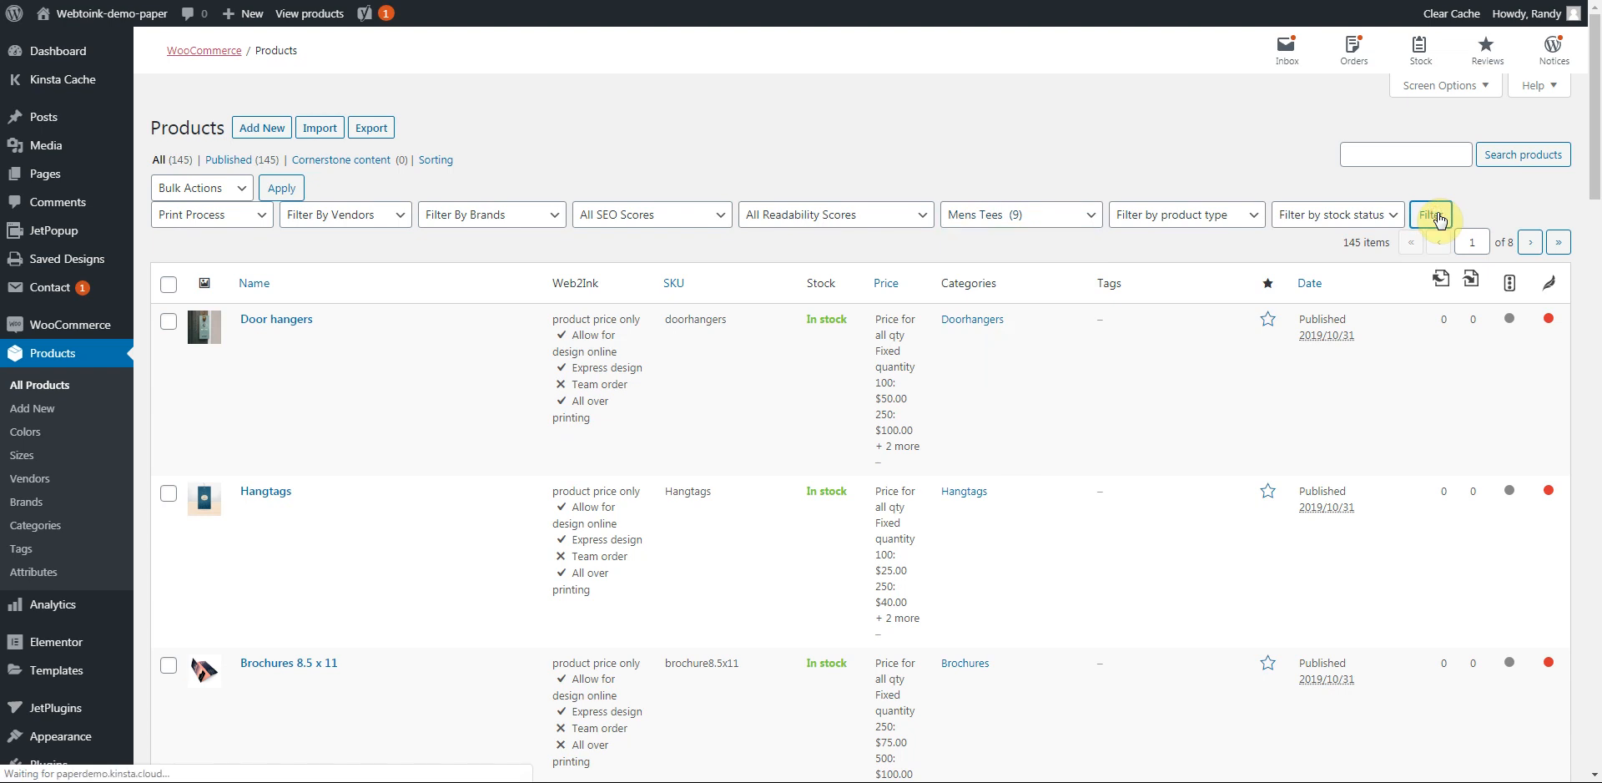
- Open the Ultra Cotton T-Shirt for editing and look over its settings panels
scroll(476, 654, "down", 6)
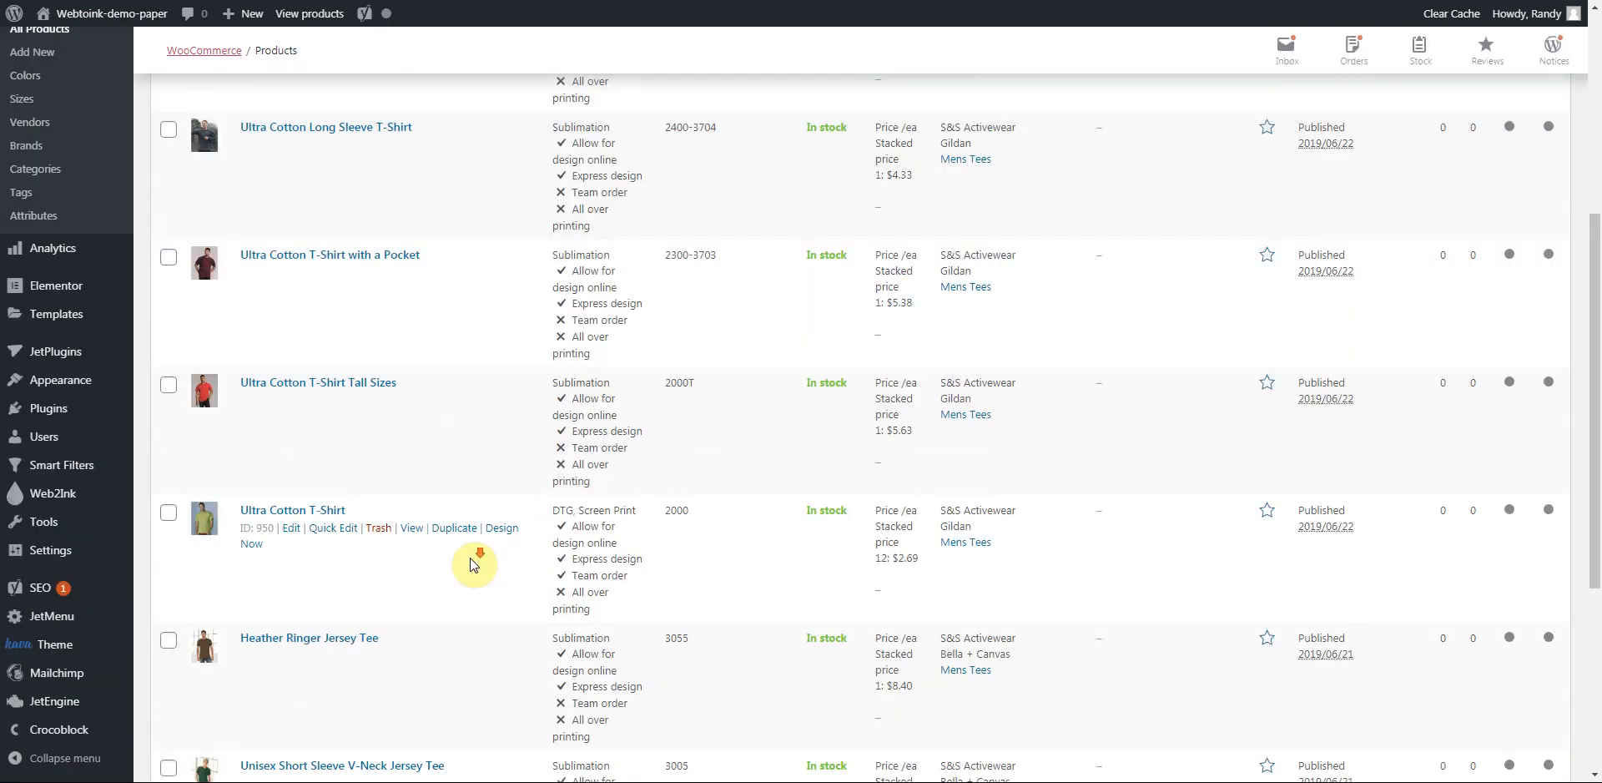
left_click(291, 448)
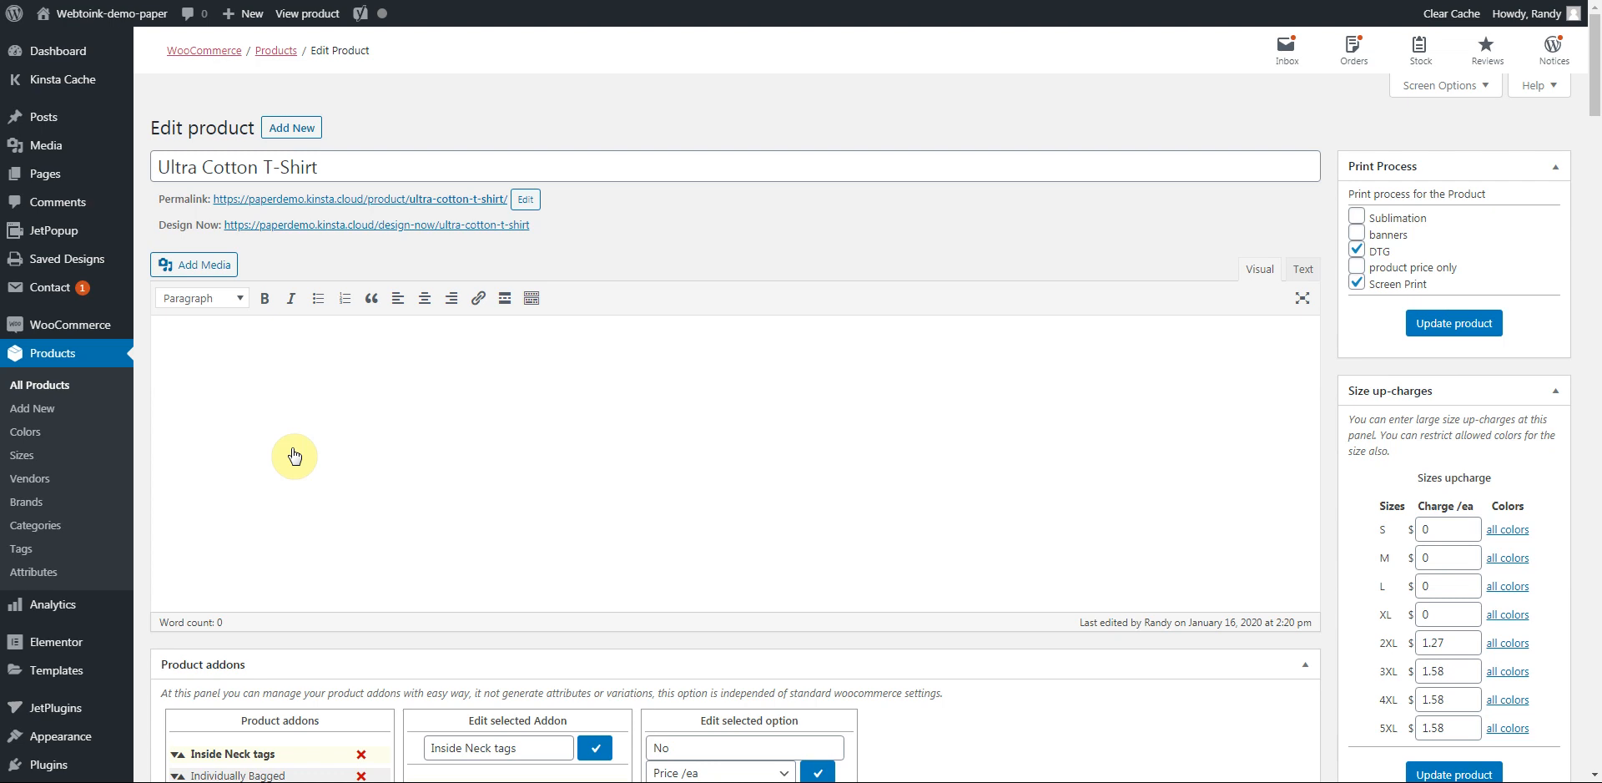
scroll(667, 450, "down", 5)
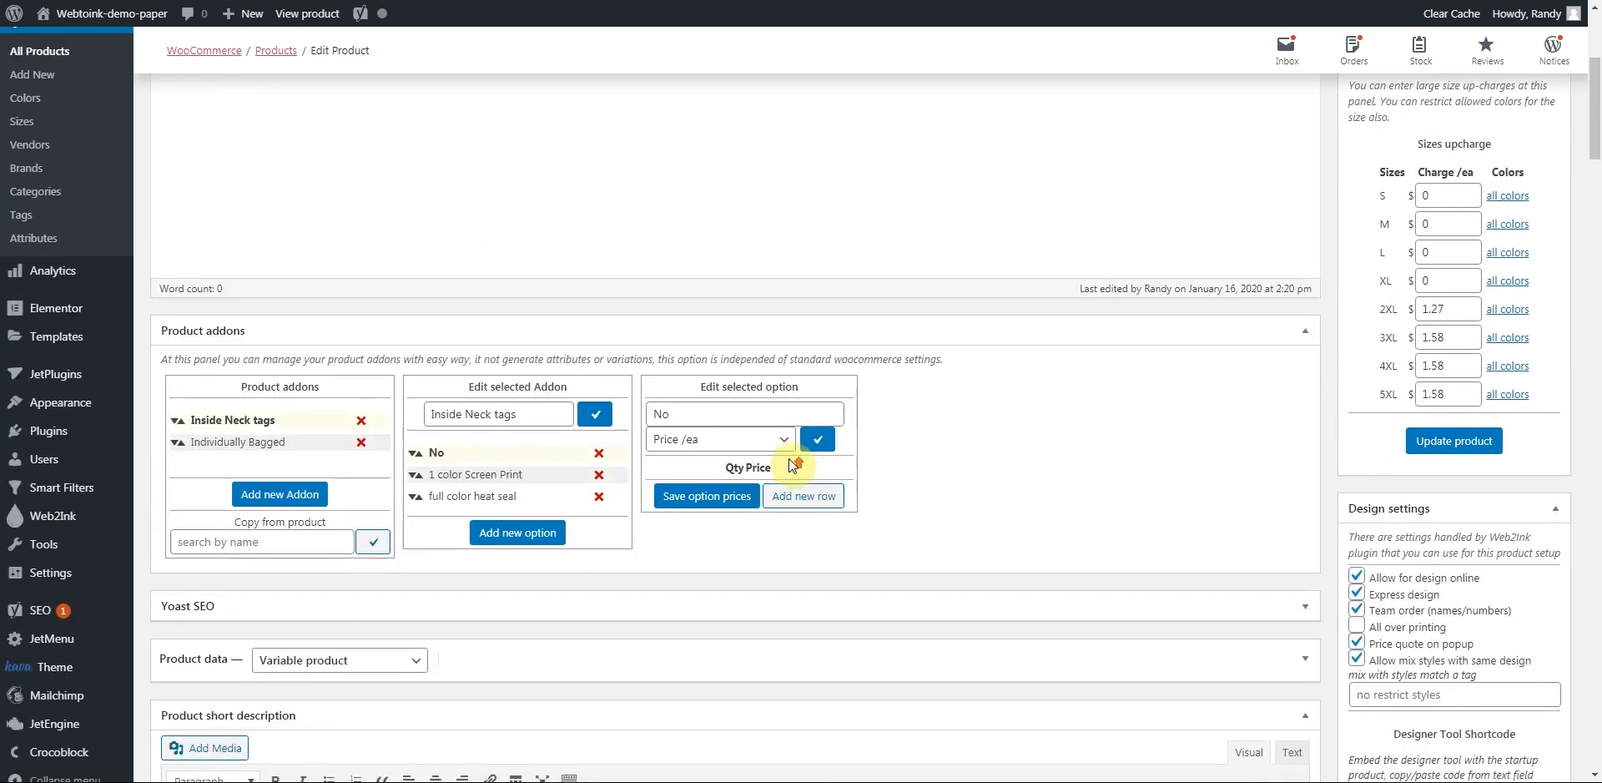
scroll(793, 455, "up", 4)
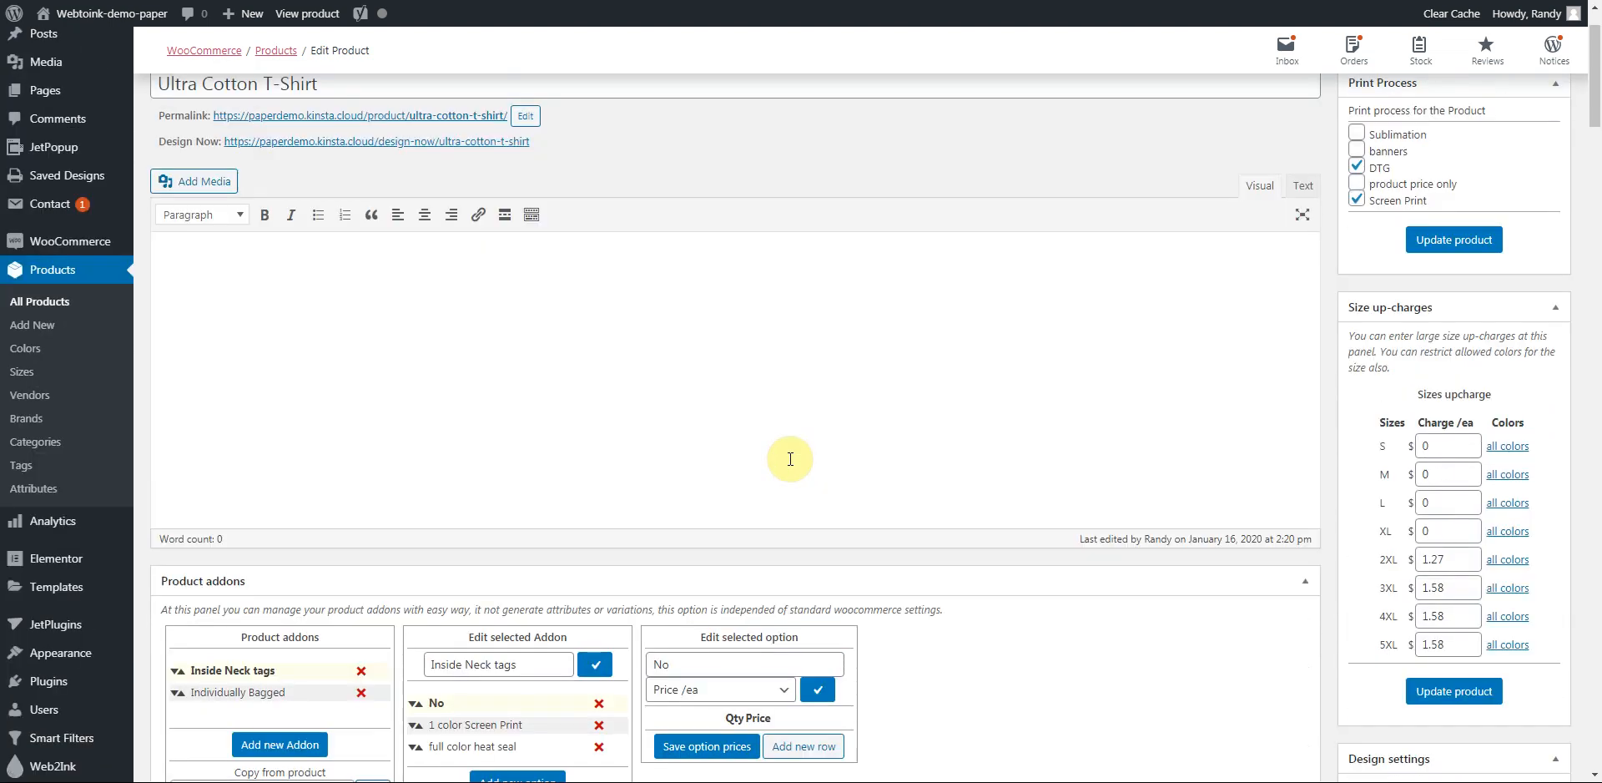
scroll(790, 459, "down", 4)
scroll(790, 459, "up", 3)
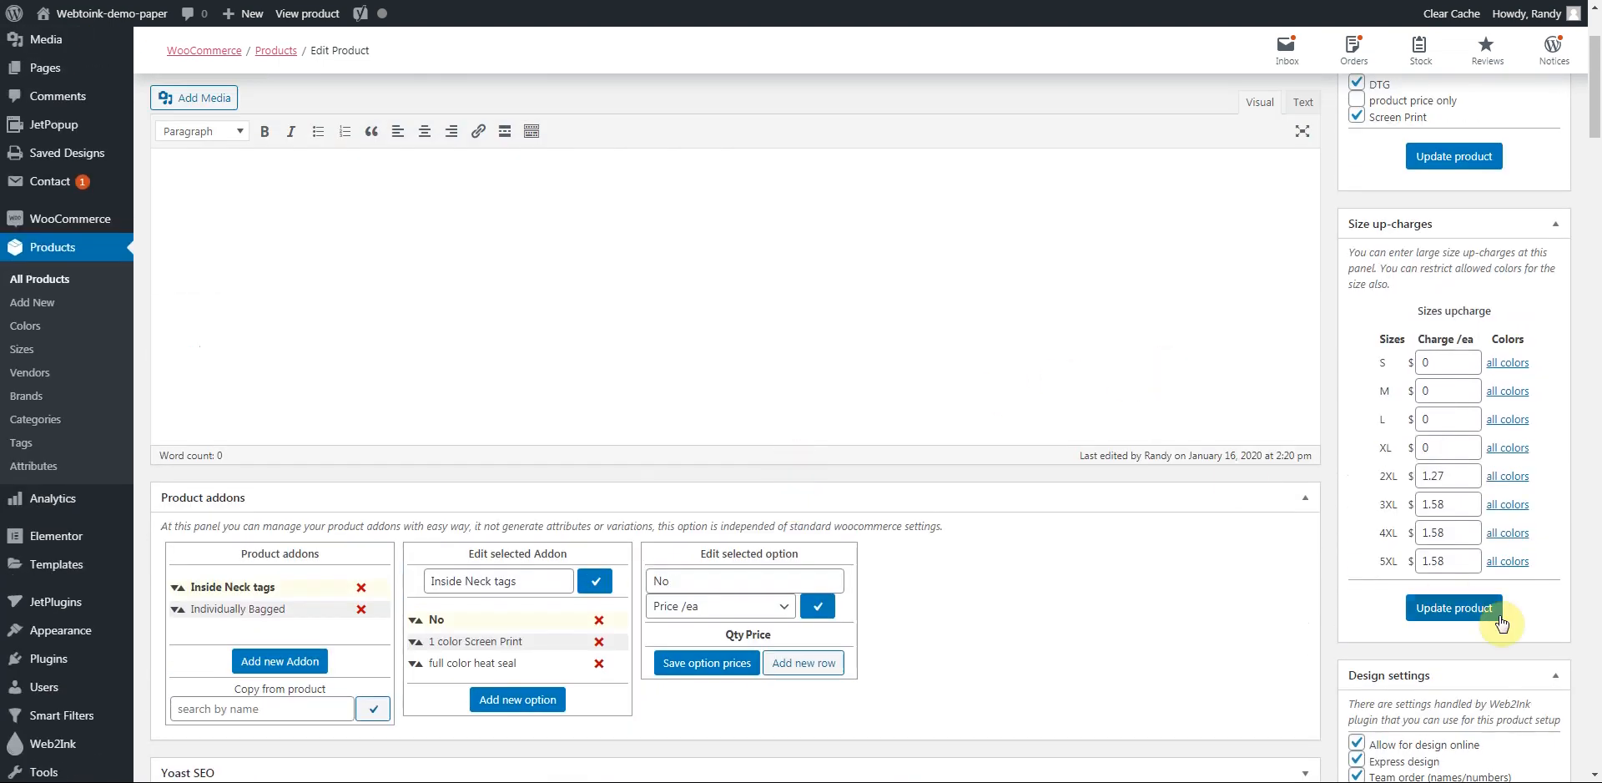
- Move the Design settings panel above Print Process and collapse it
left_click_drag(1469, 678, 1477, 163)
scroll(1419, 196, "up", 2)
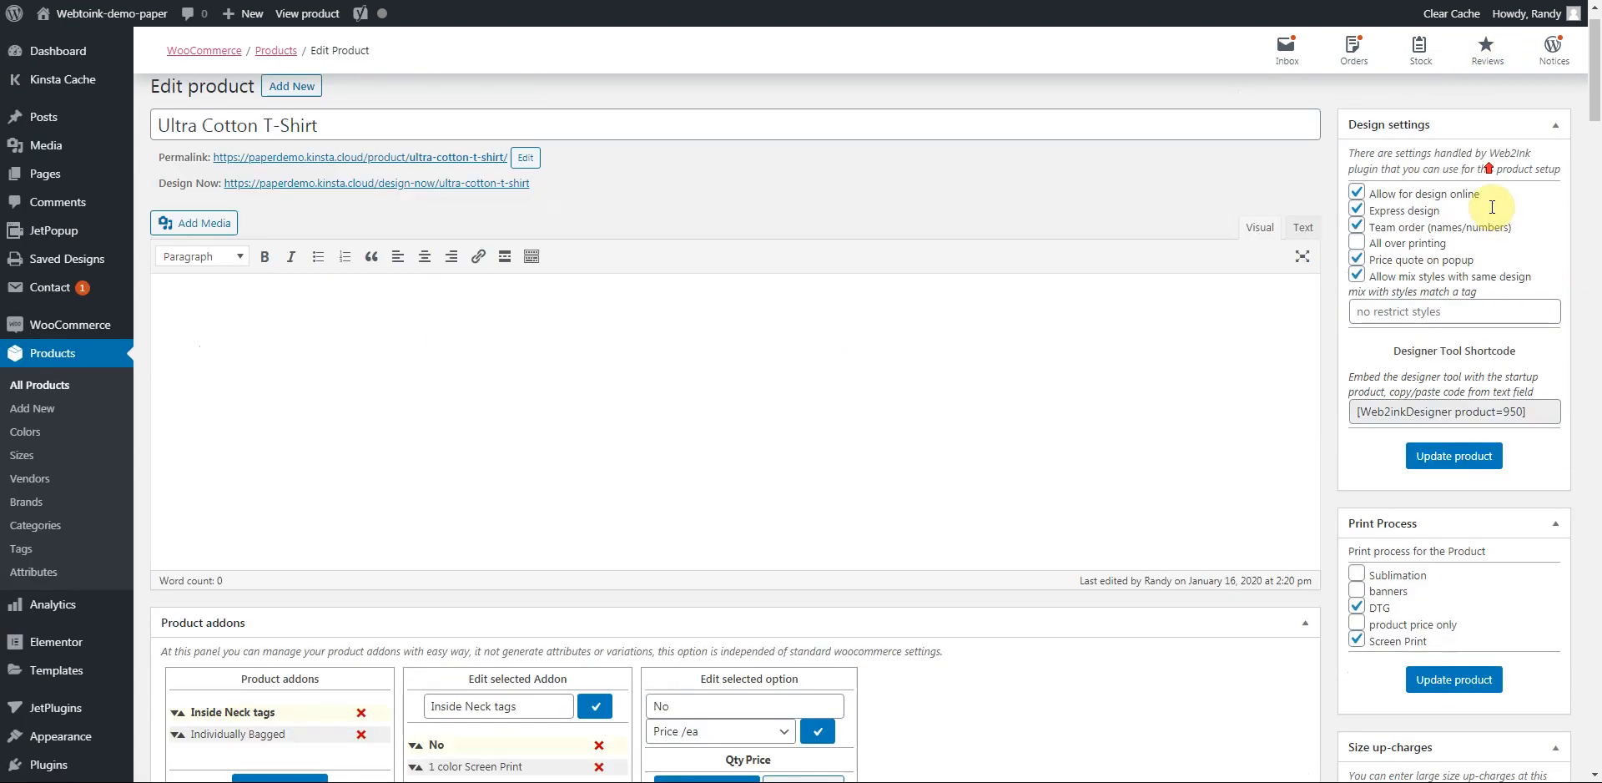
scroll(1469, 200, "down", 3)
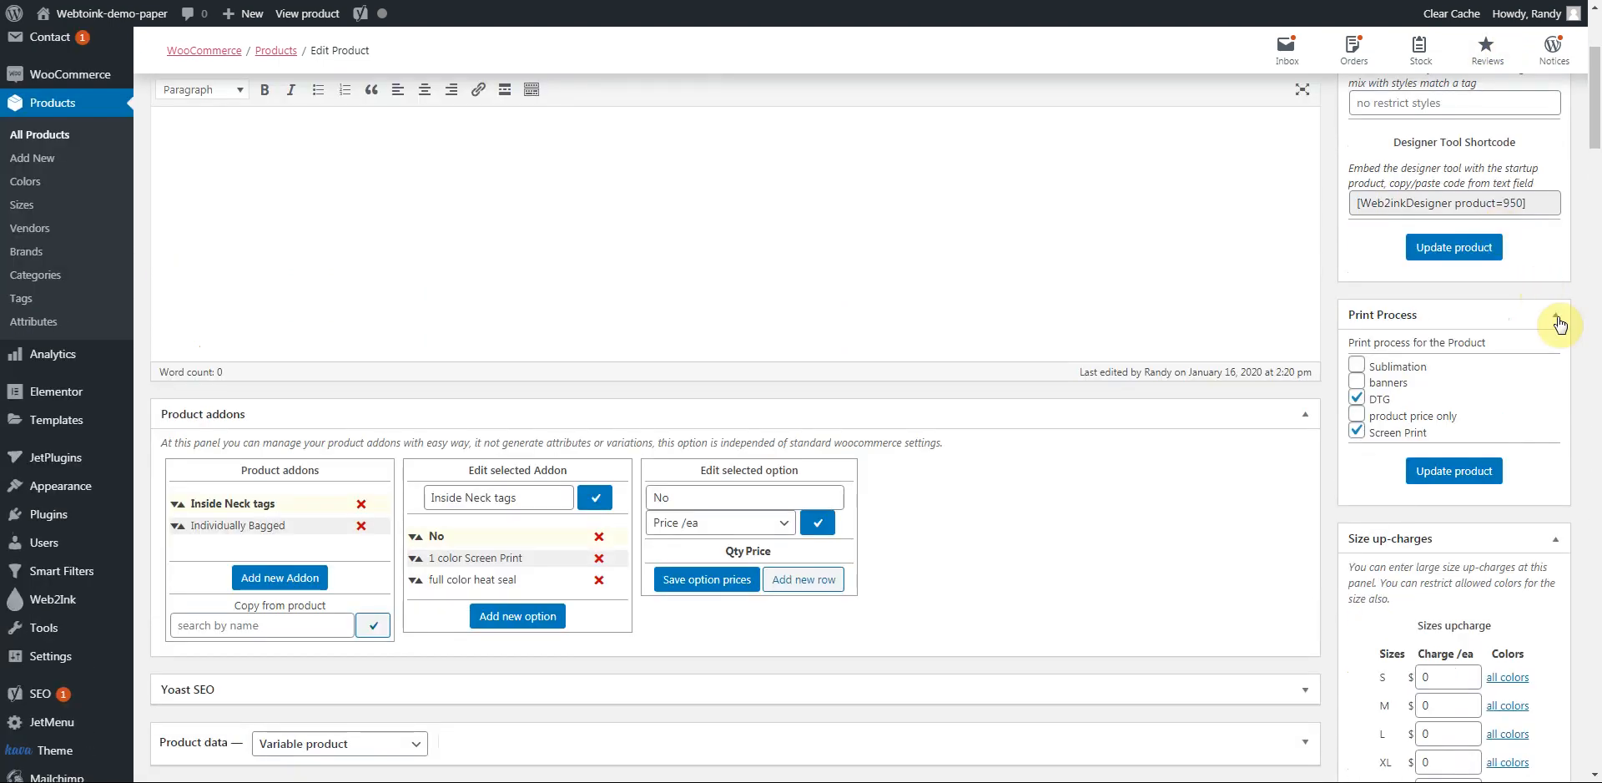
scroll(1561, 317, "up", 3)
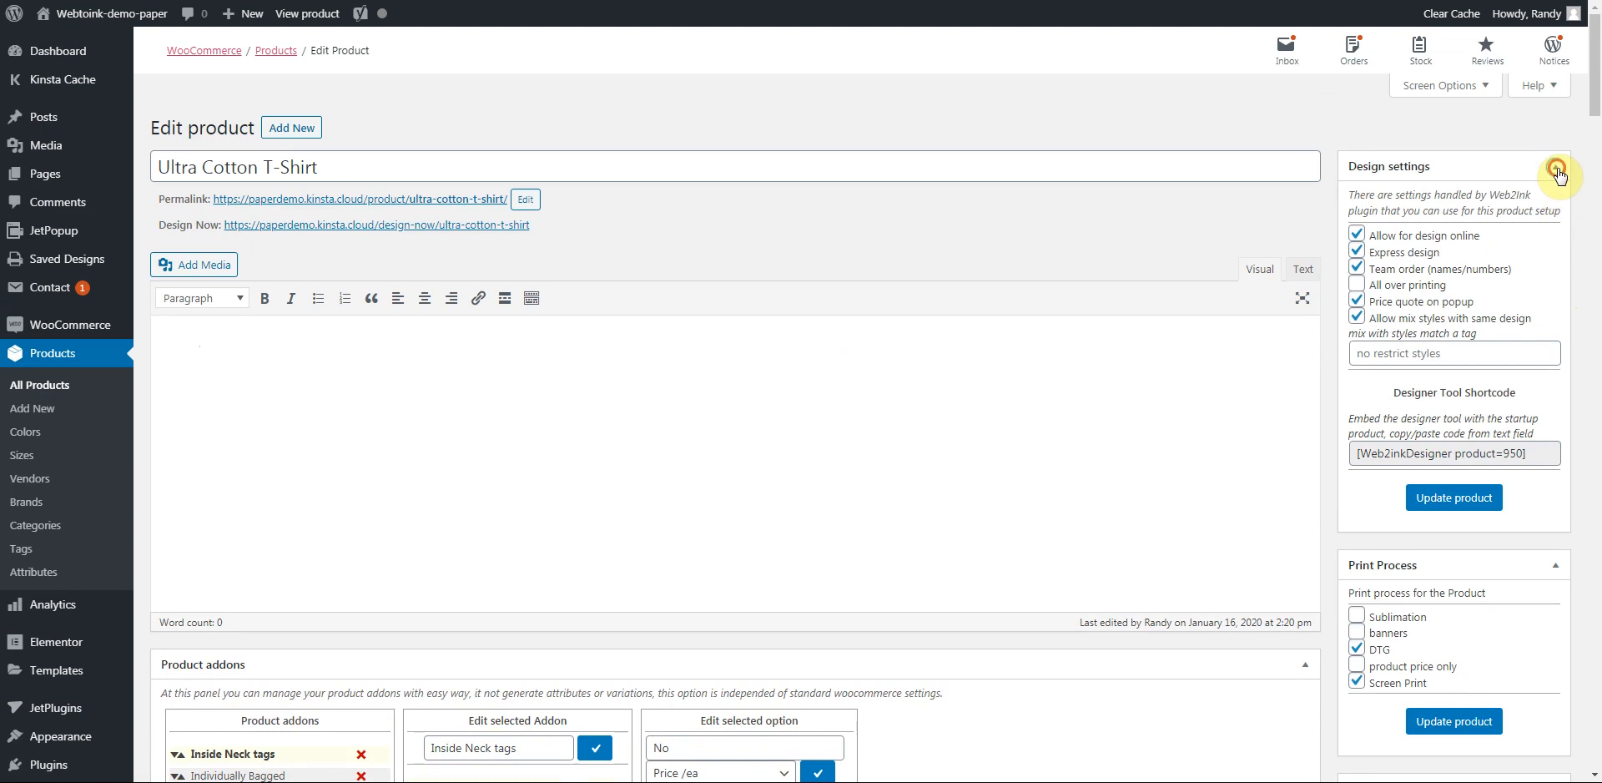
left_click(1556, 167)
- Move the Product base price panel directly above Size up-charges and leave both panels expanded
scroll(1519, 392, "down", 6)
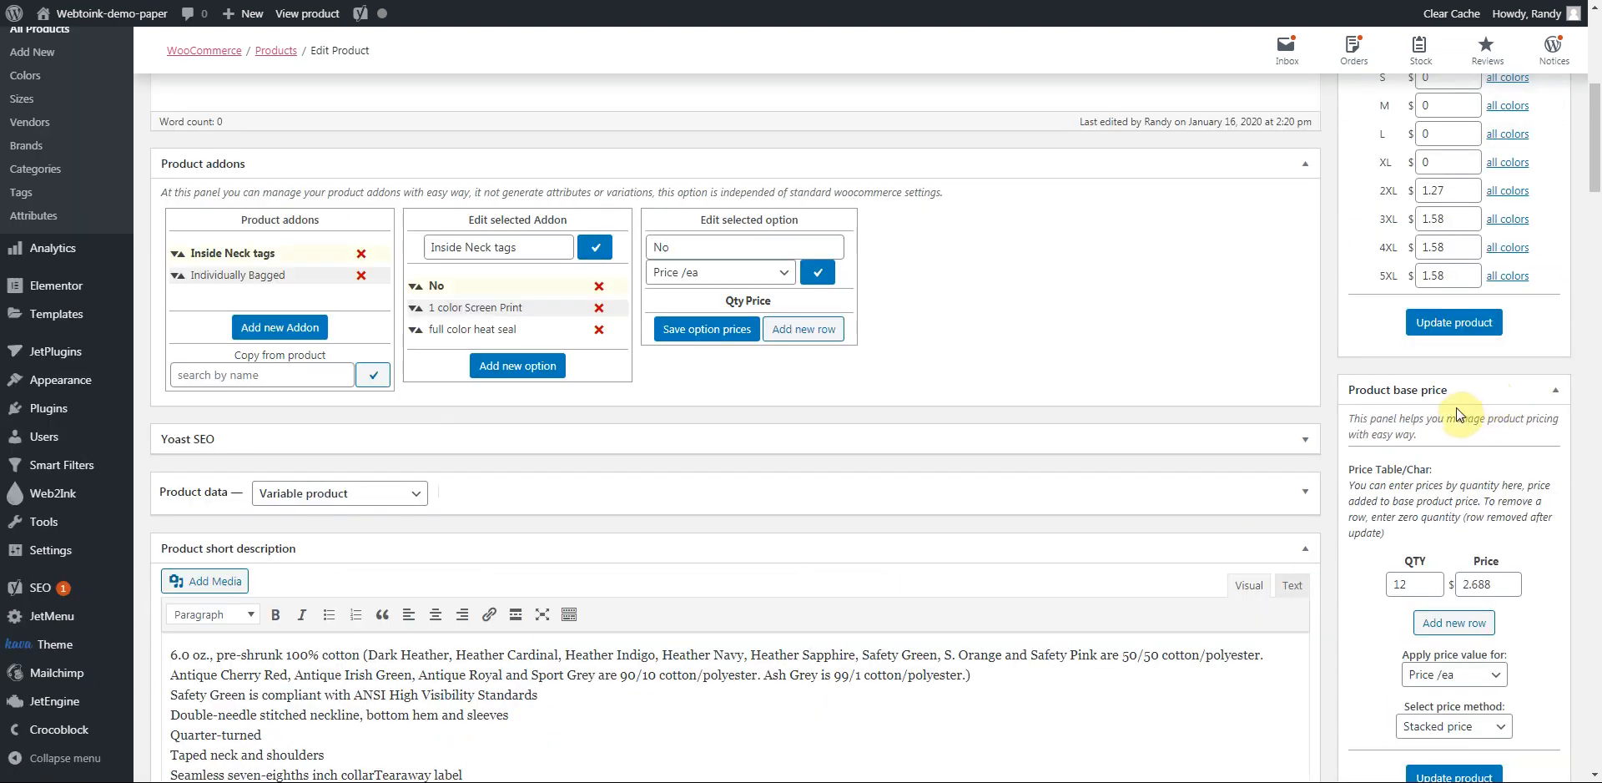
left_click(1555, 390)
left_click_drag(1450, 398, 1447, 99)
scroll(1446, 142, "up", 3)
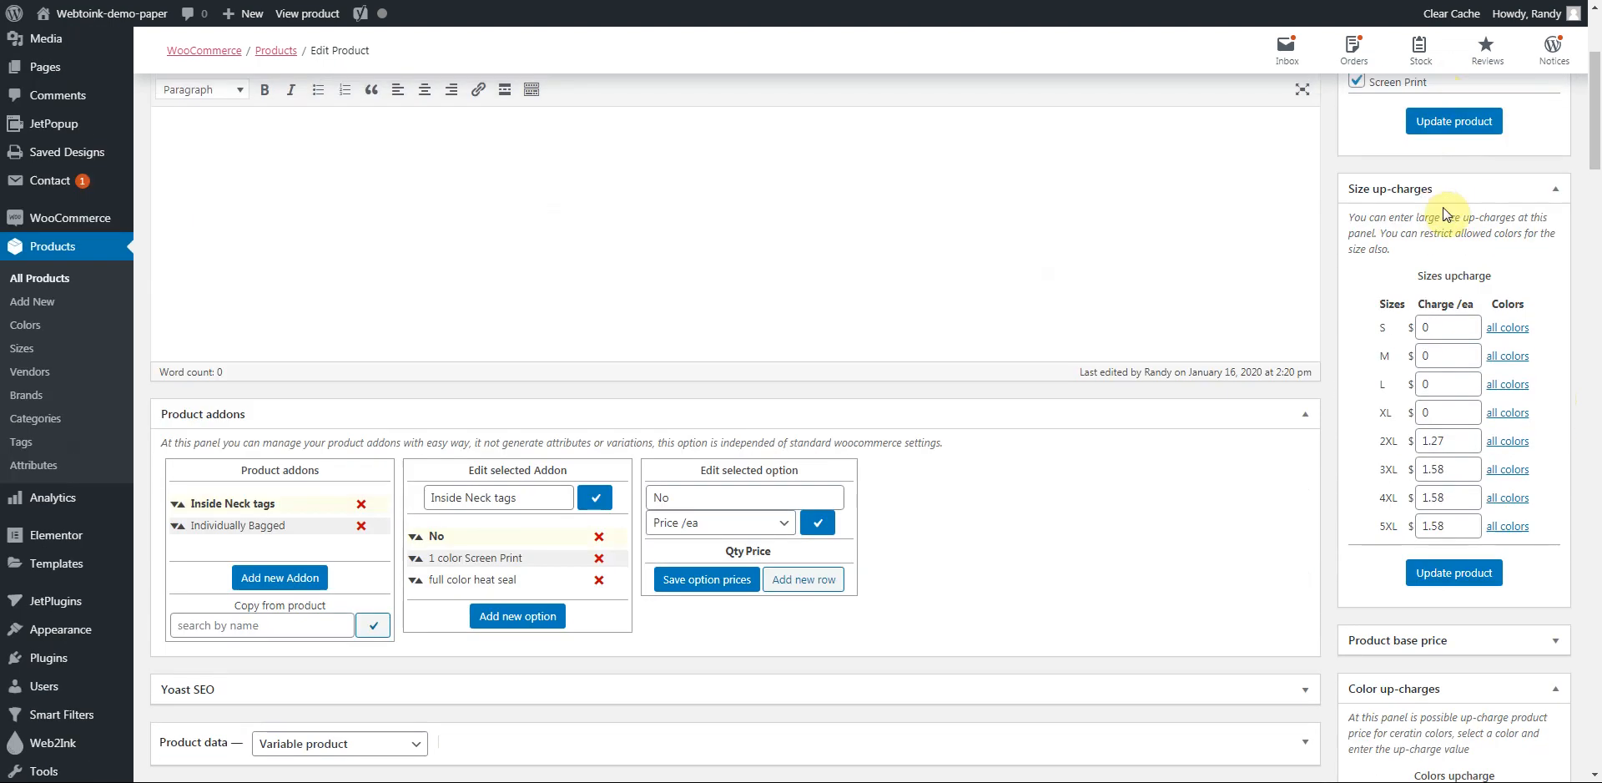
left_click(1553, 191)
left_click_drag(1455, 255, 1449, 240)
left_click(1554, 190)
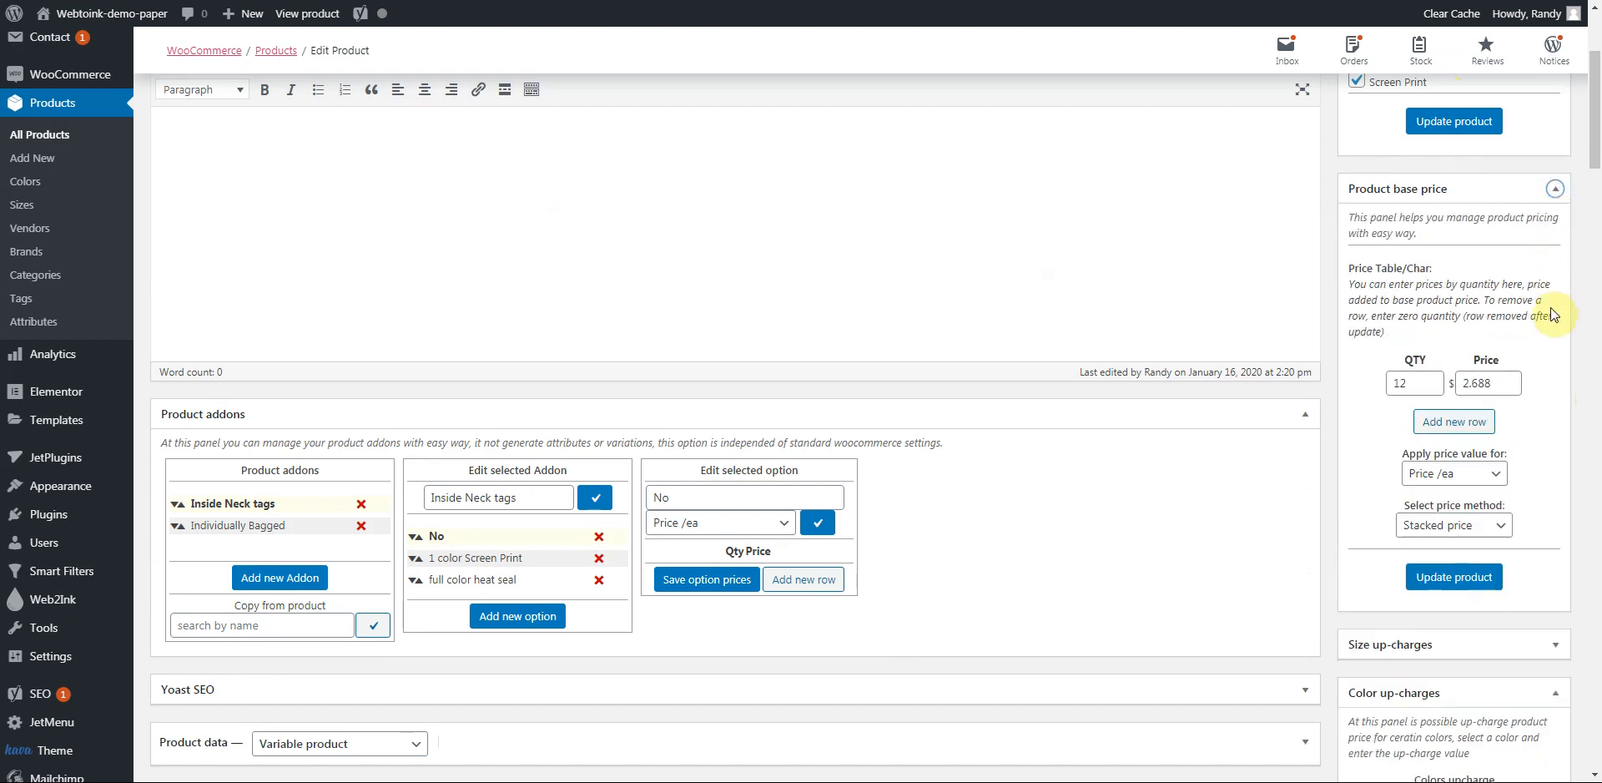
left_click(1554, 648)
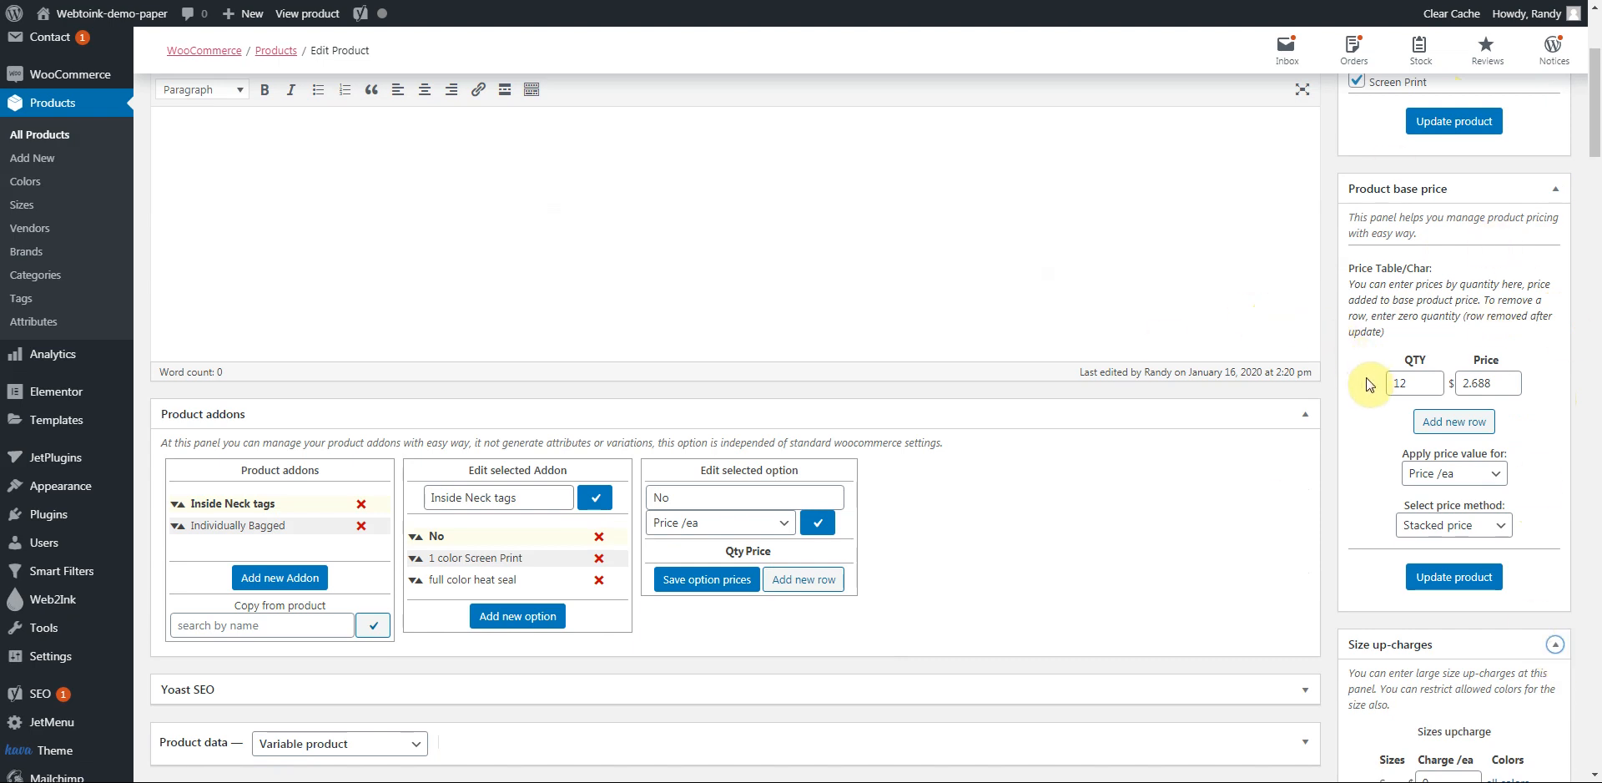
- Examine the quantity and price fields of the existing row in the Product base price table
left_click(1395, 383)
left_click(1395, 384)
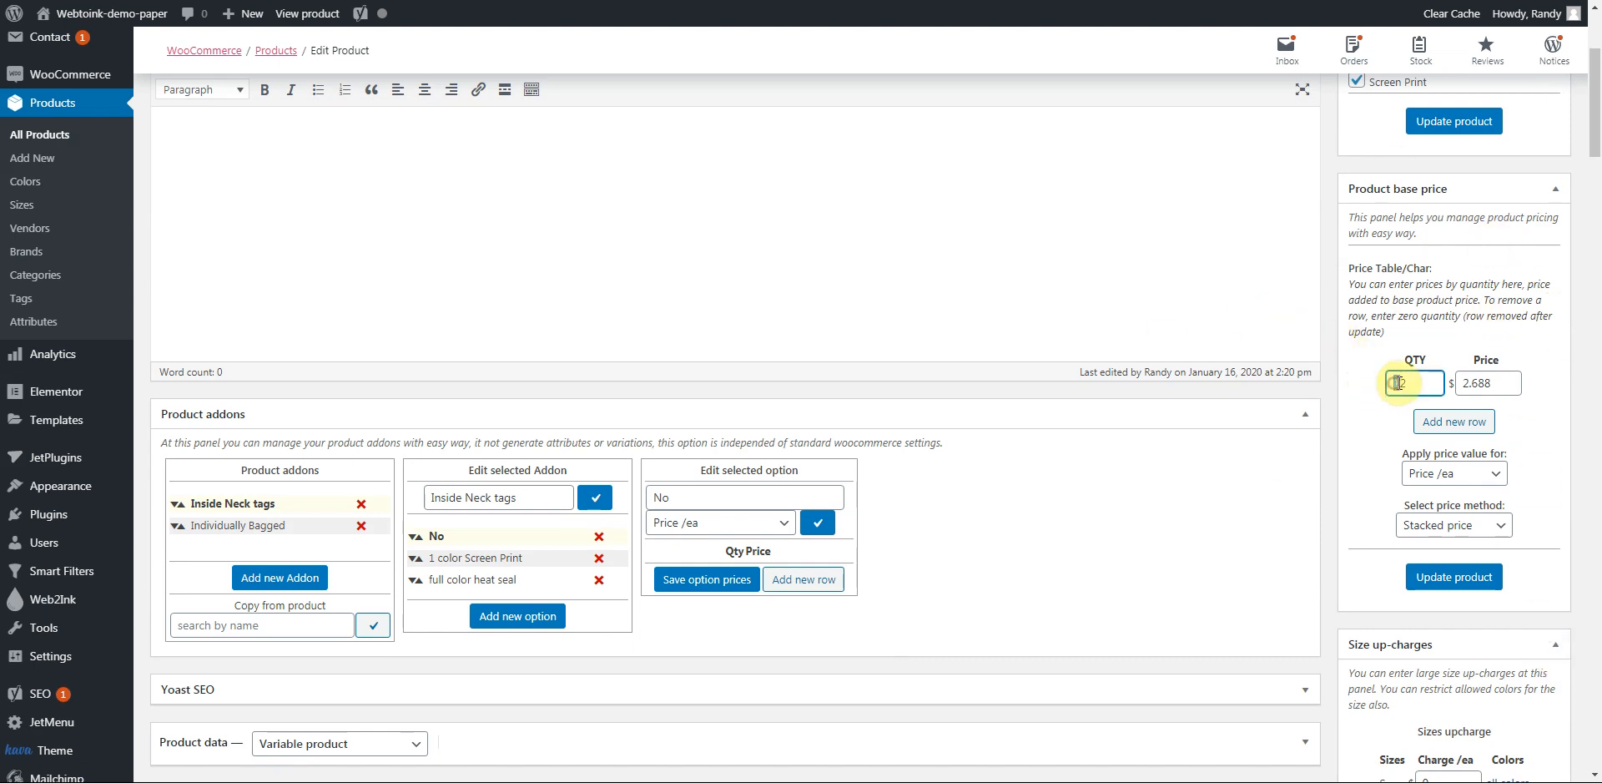
left_click(1408, 384)
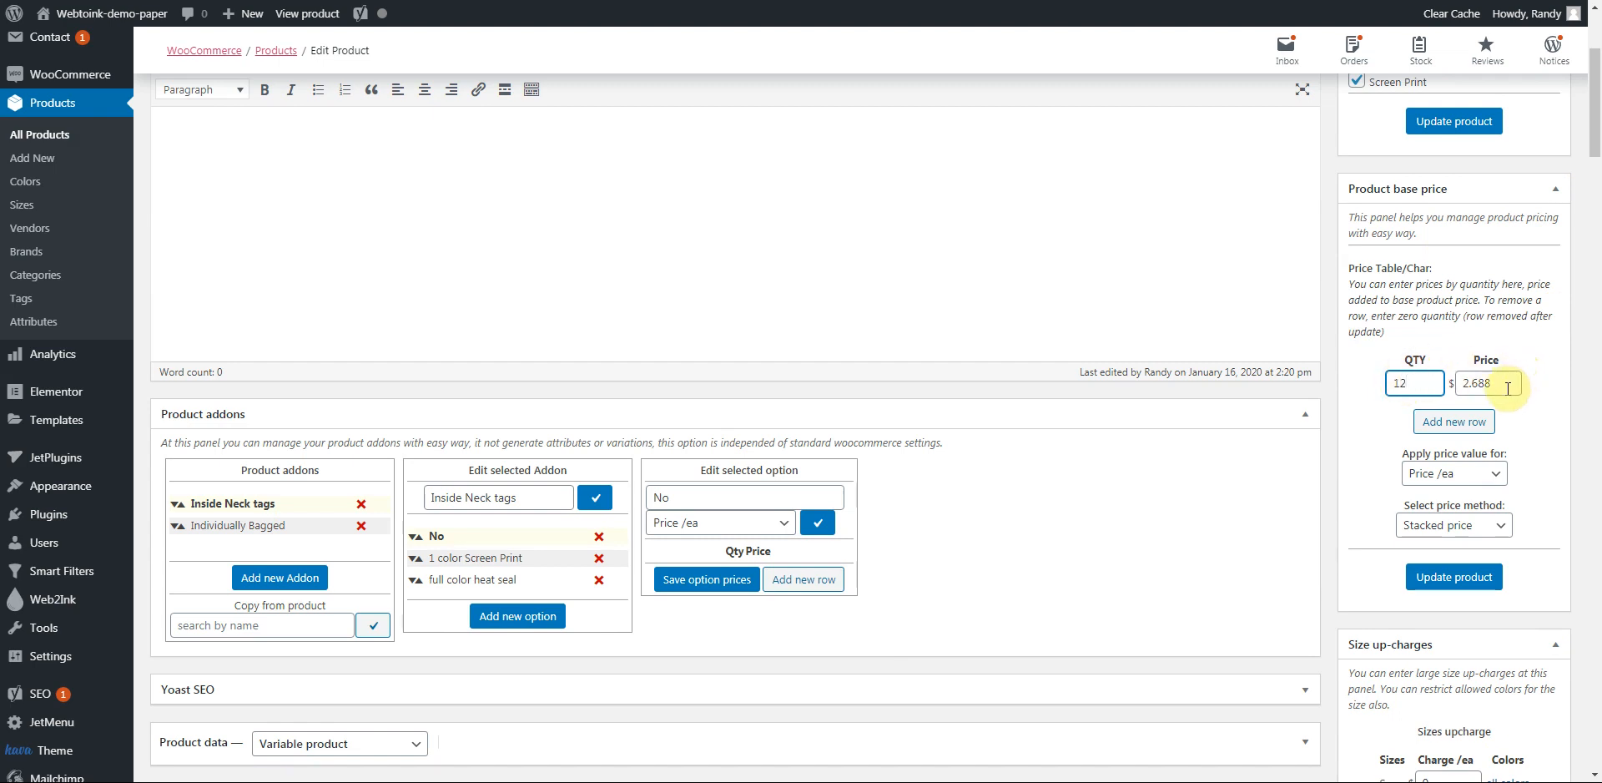
left_click_drag(1500, 387, 1391, 388)
left_click(1373, 396)
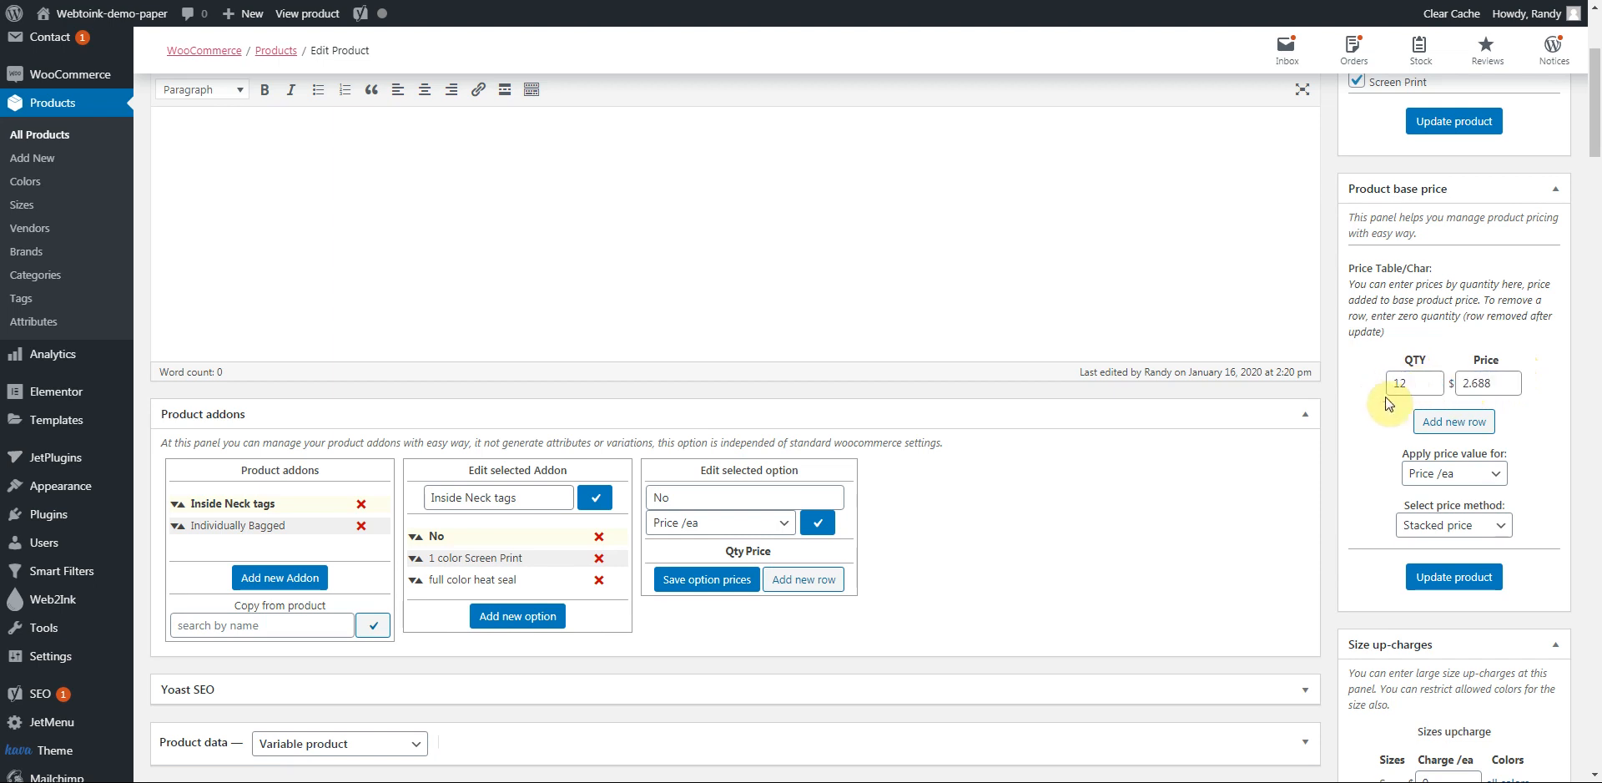
left_click(1462, 384)
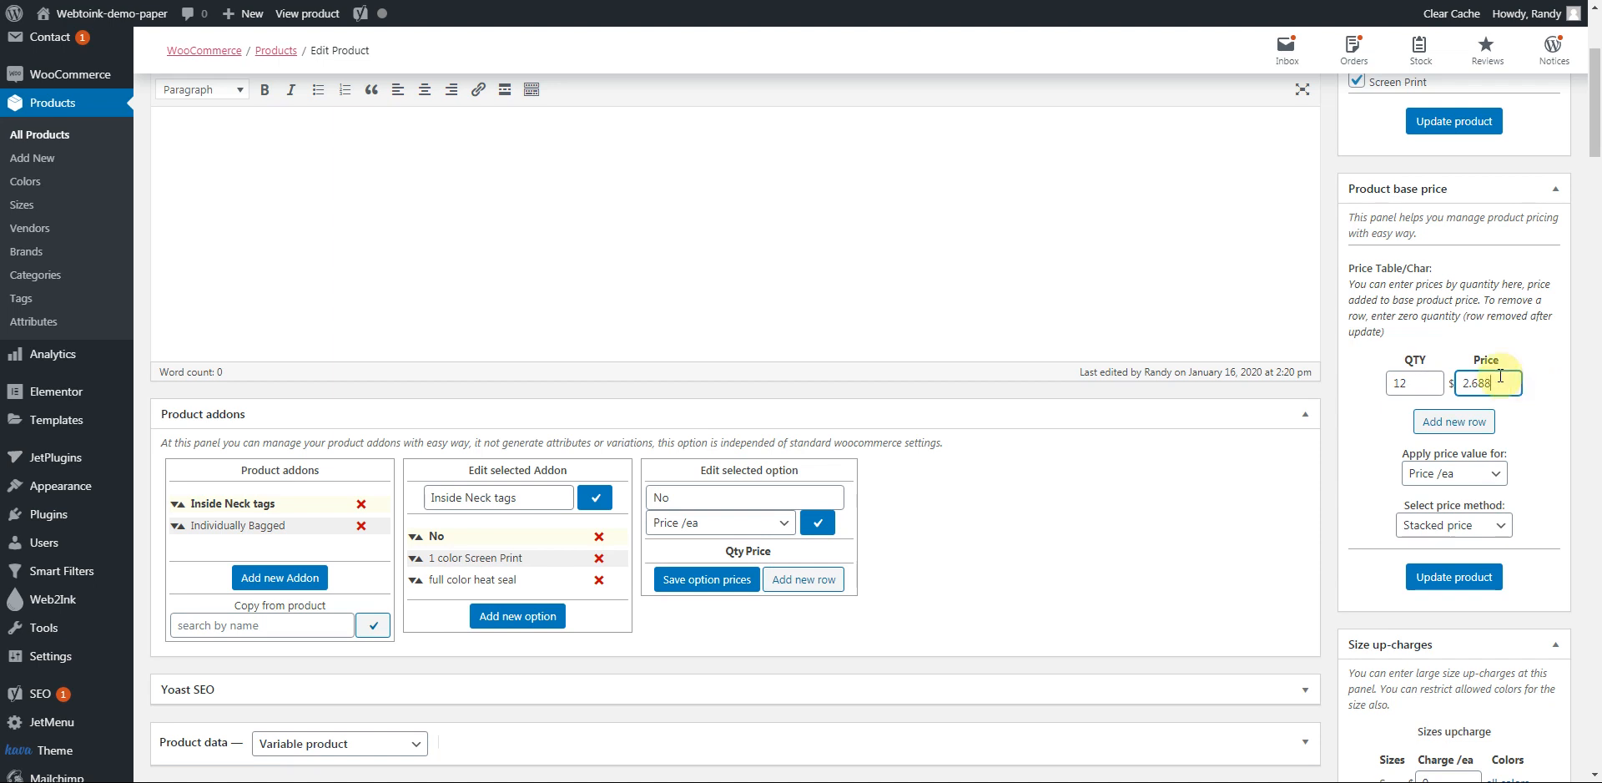
left_click_drag(1500, 379, 1452, 386)
left_click(1518, 407)
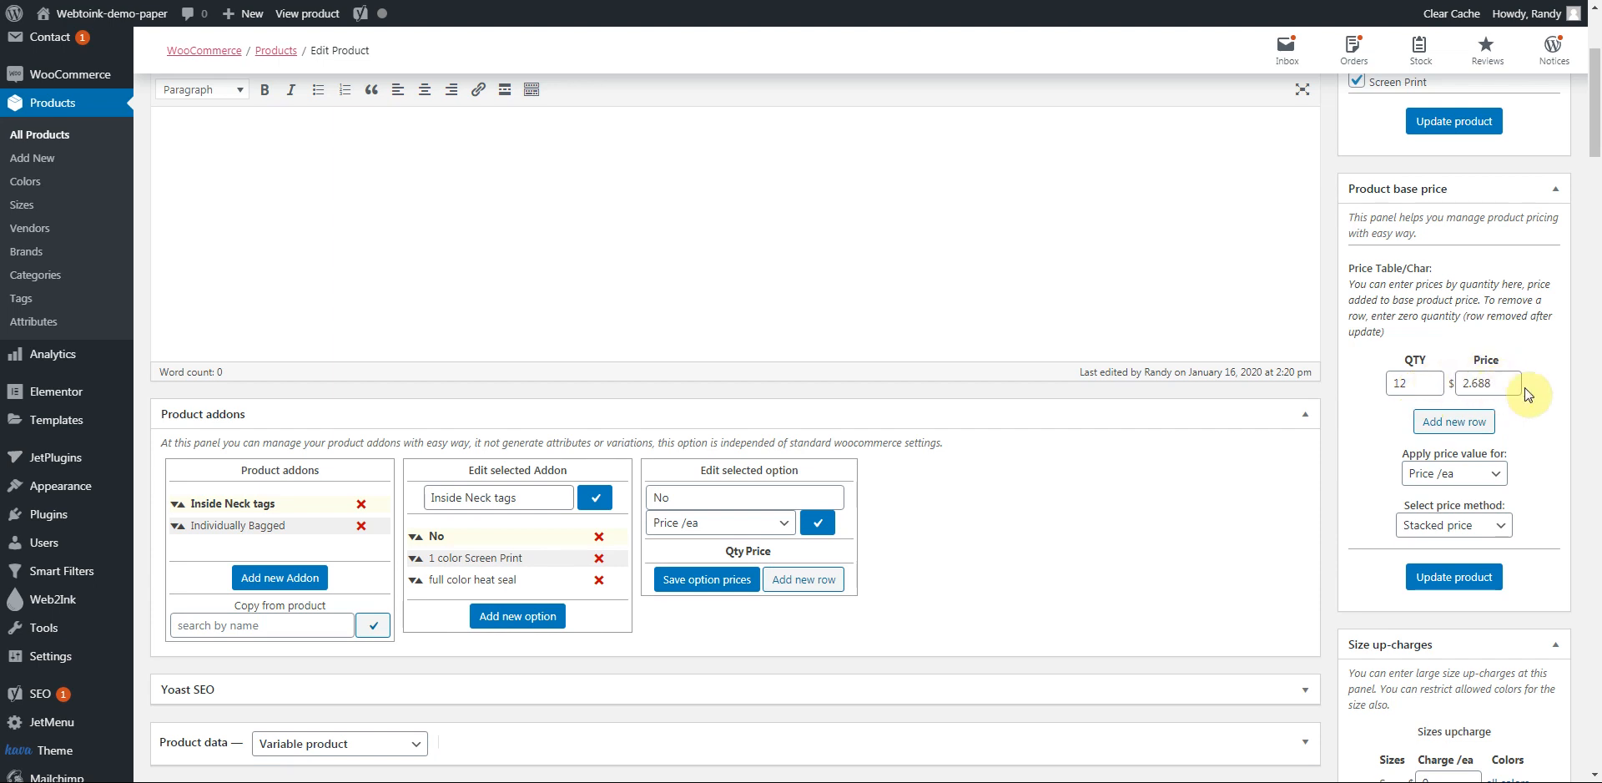
- Review the per-size charges under Size up-charges and the per-color charges under Color up-charges
scroll(1526, 387, "down", 4)
scroll(1530, 394, "down", 1)
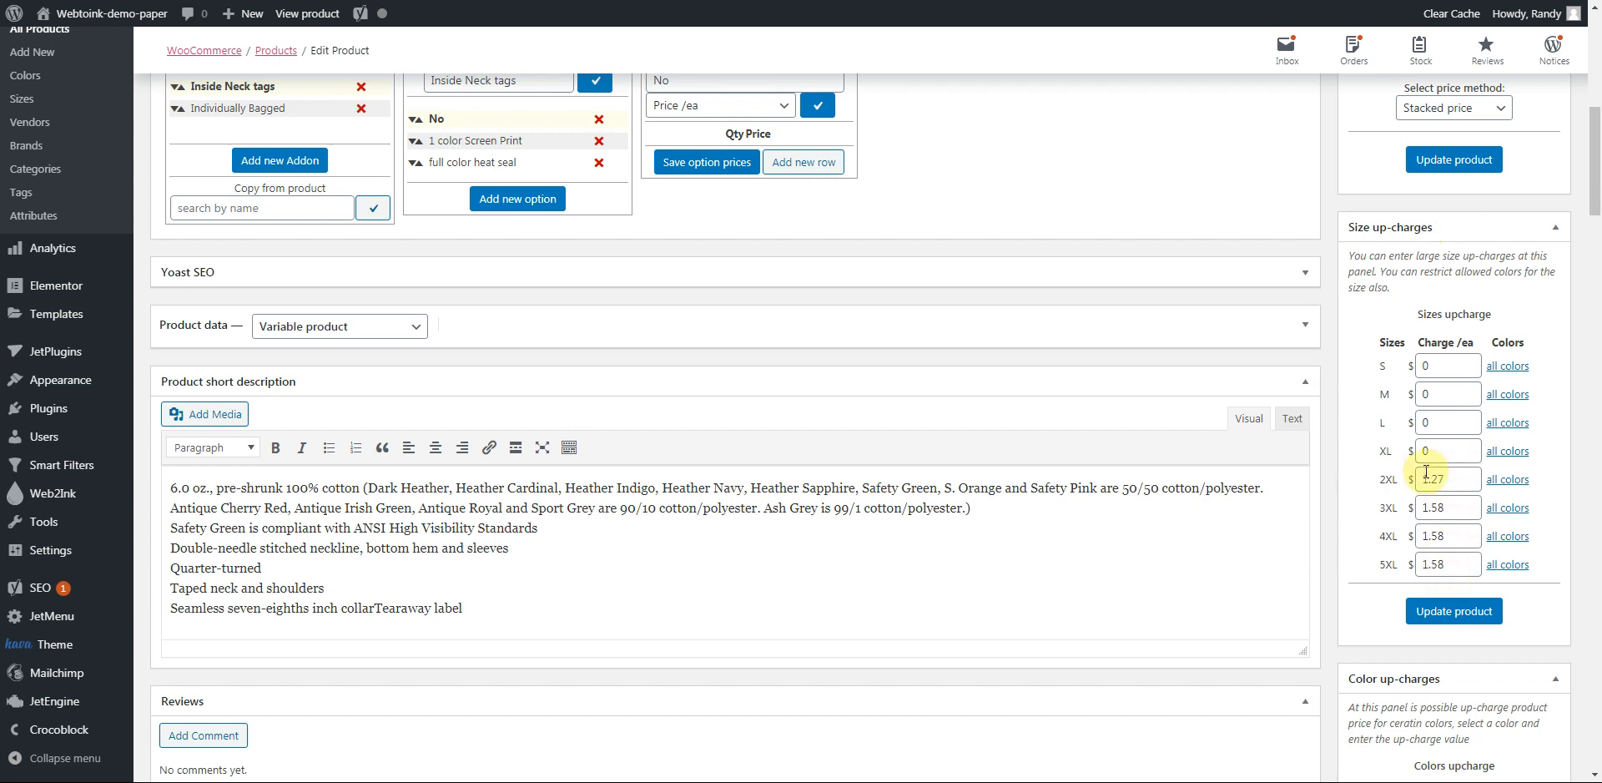
scroll(1431, 459, "down", 1)
scroll(1430, 459, "down", 6)
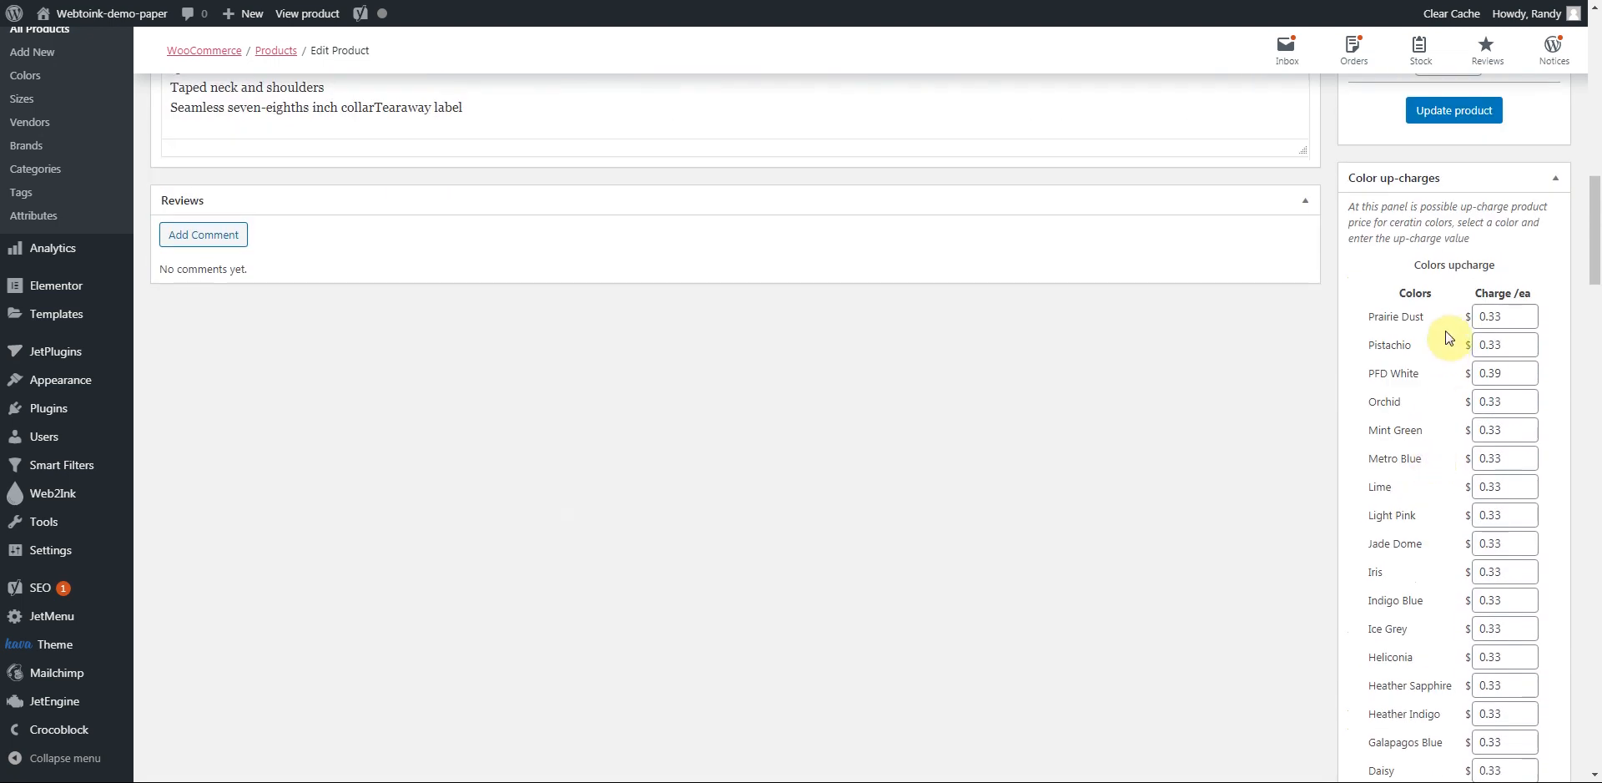
scroll(1444, 331, "down", 1)
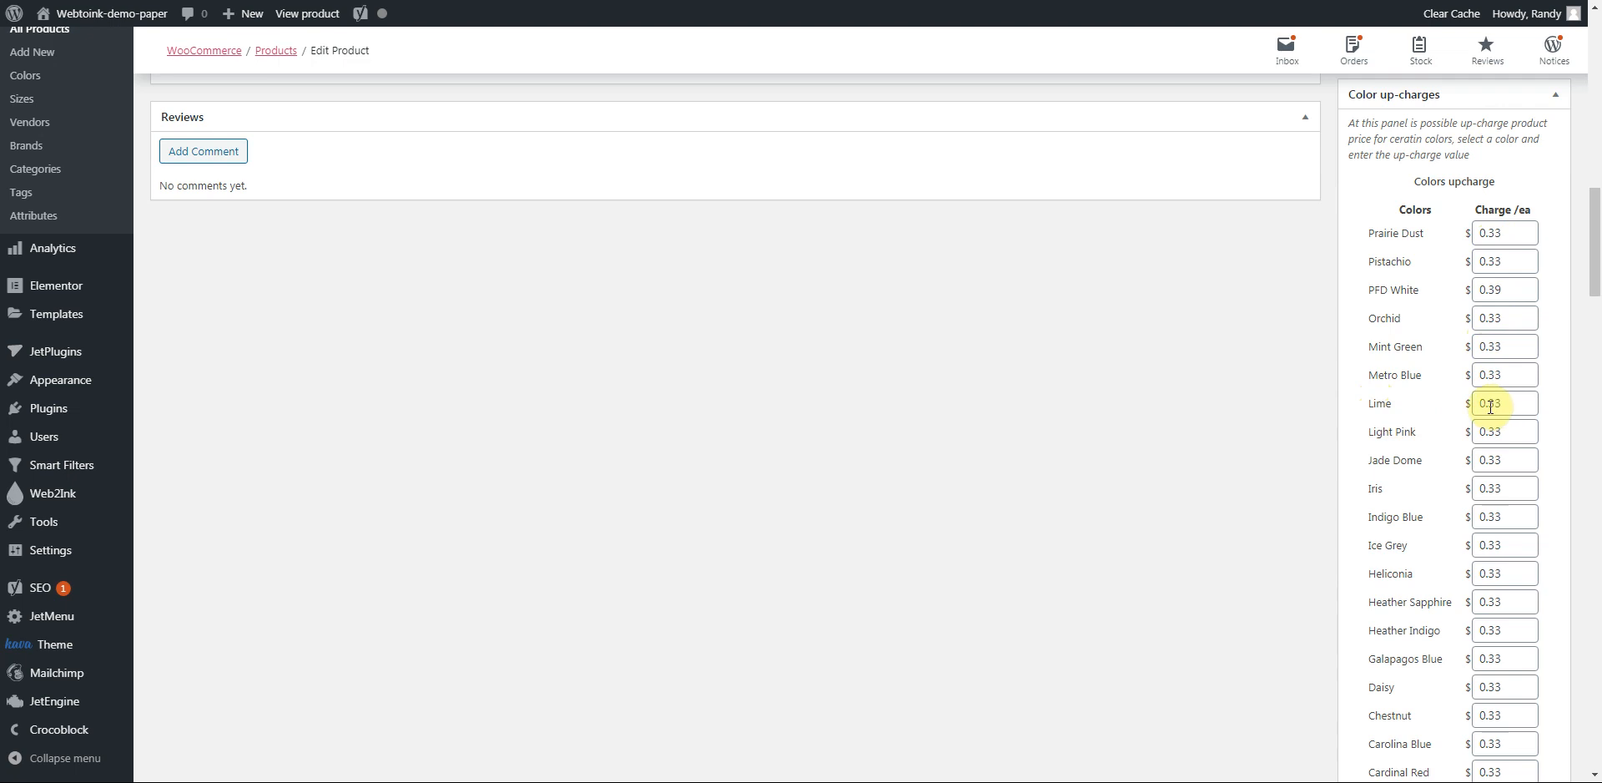
scroll(1491, 407, "down", 15)
scroll(1493, 409, "down", 3)
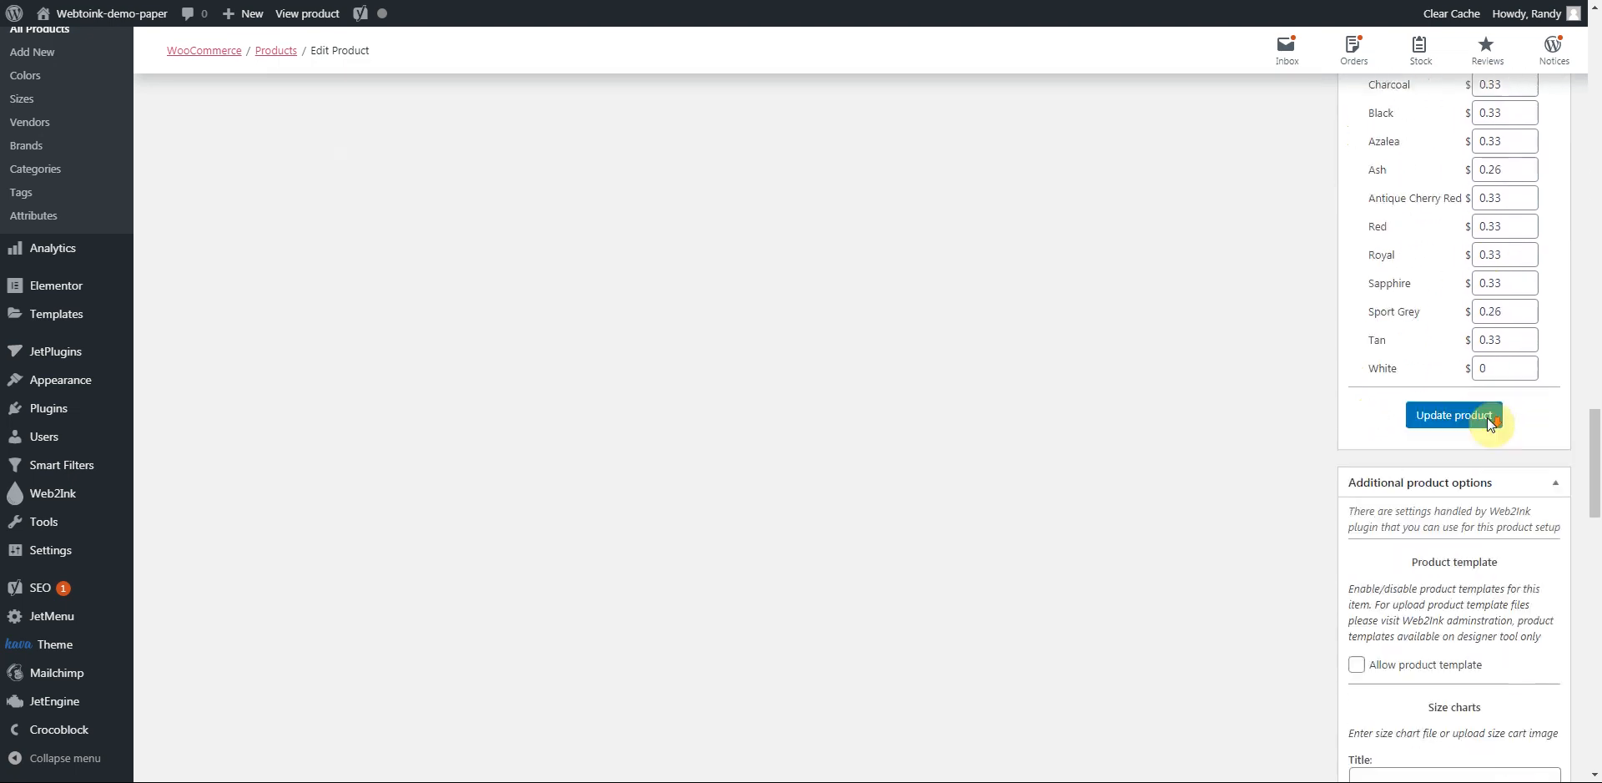
scroll(1502, 396, "up", 1)
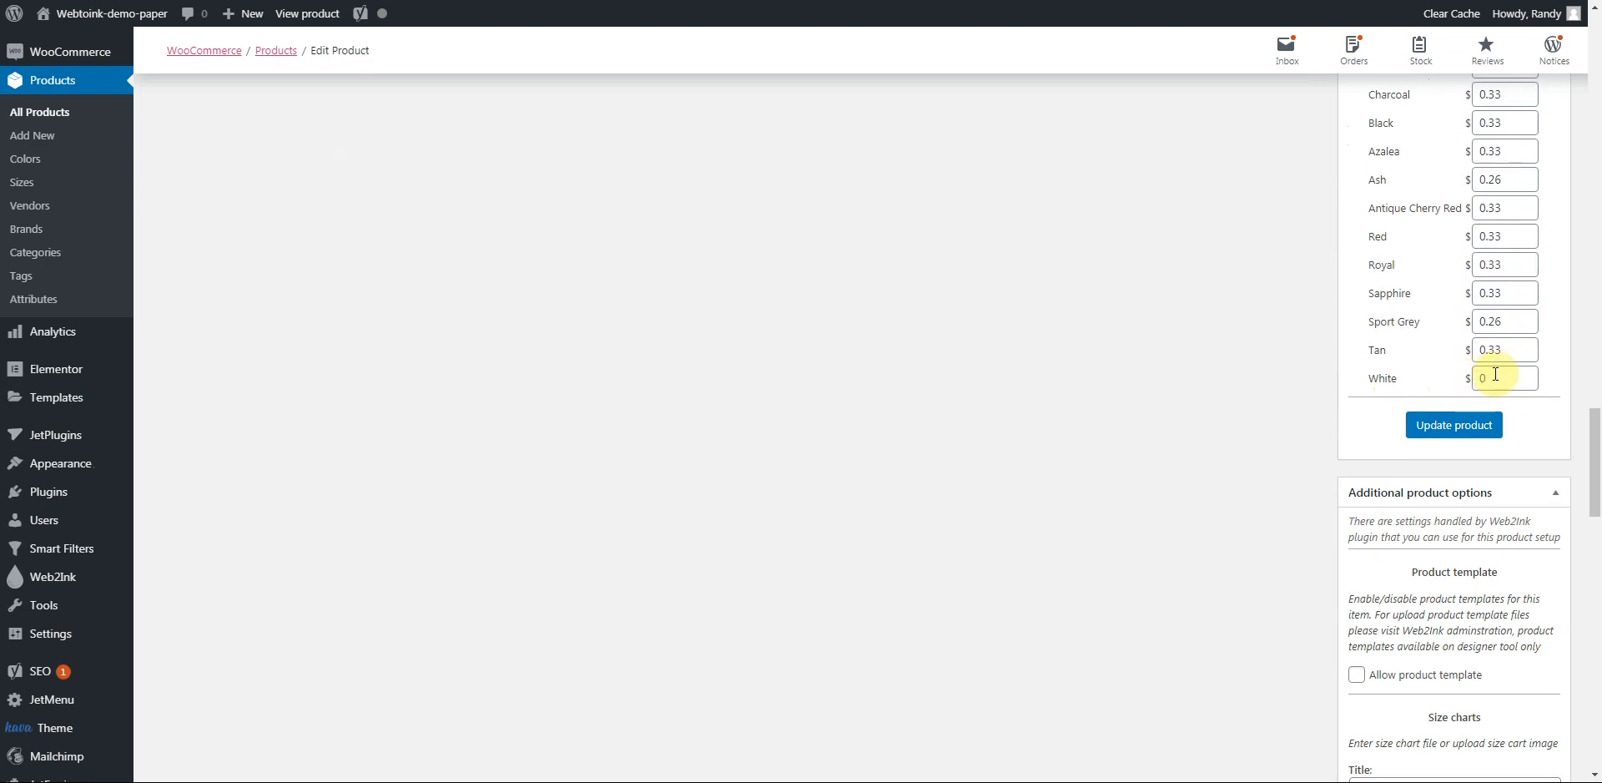
scroll(1506, 535, "up", 10)
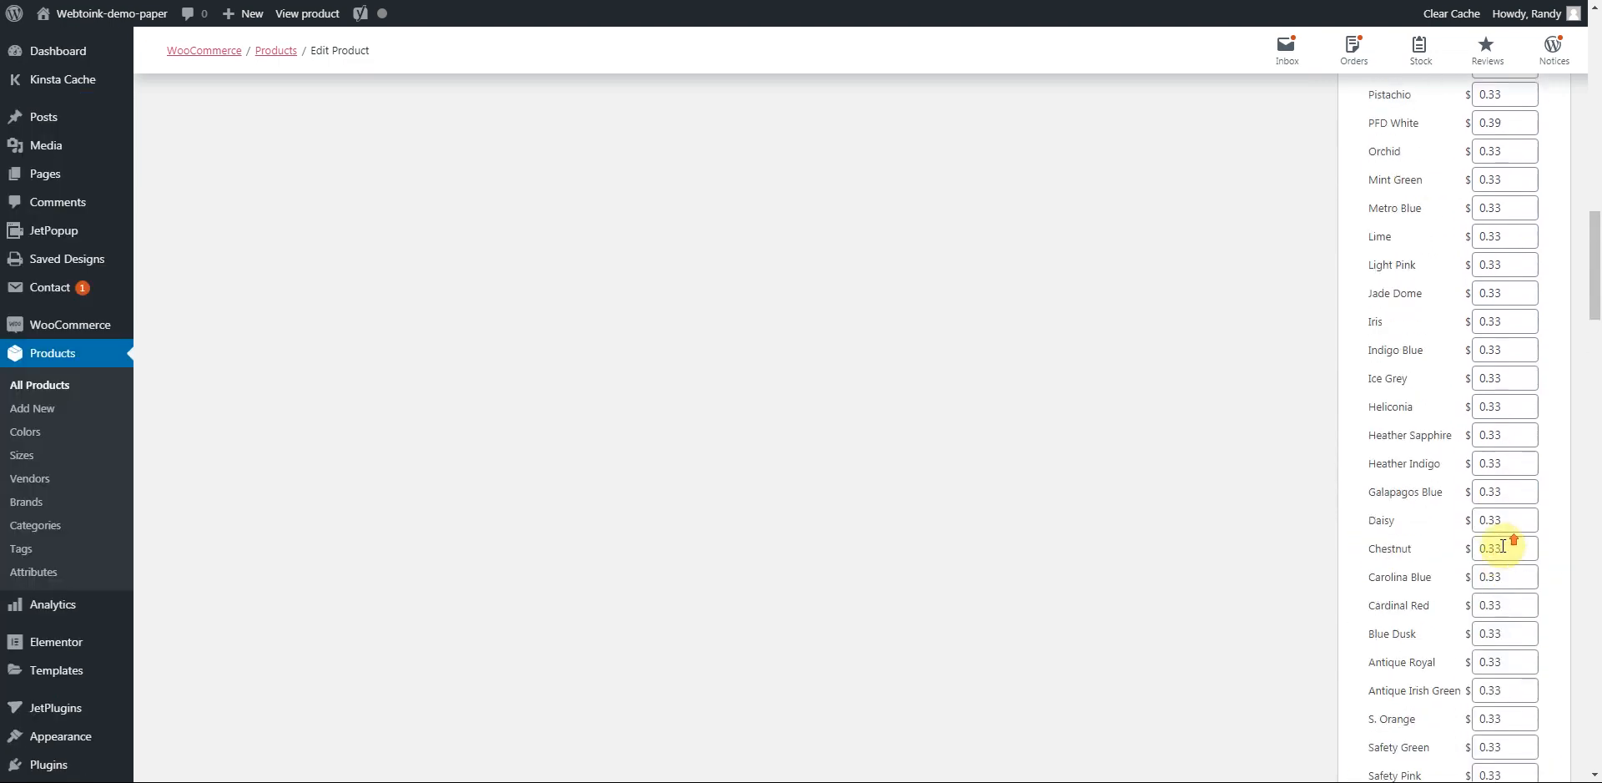
scroll(1503, 546, "up", 15)
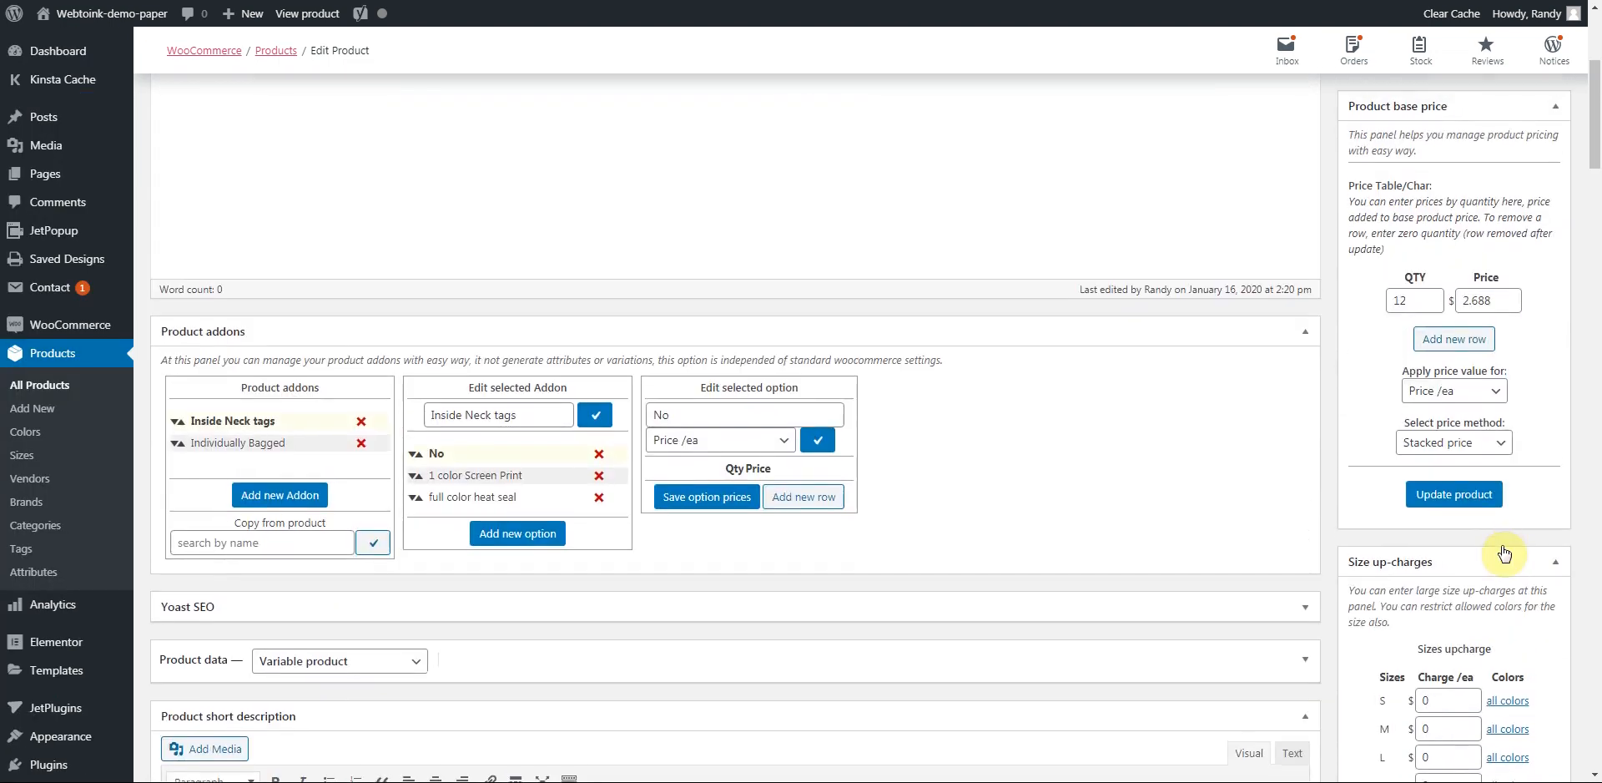
scroll(1502, 545, "up", 1)
- Set the quantity of the first base price row to 1
left_click_drag(1410, 385, 1392, 389)
left_click(1382, 427)
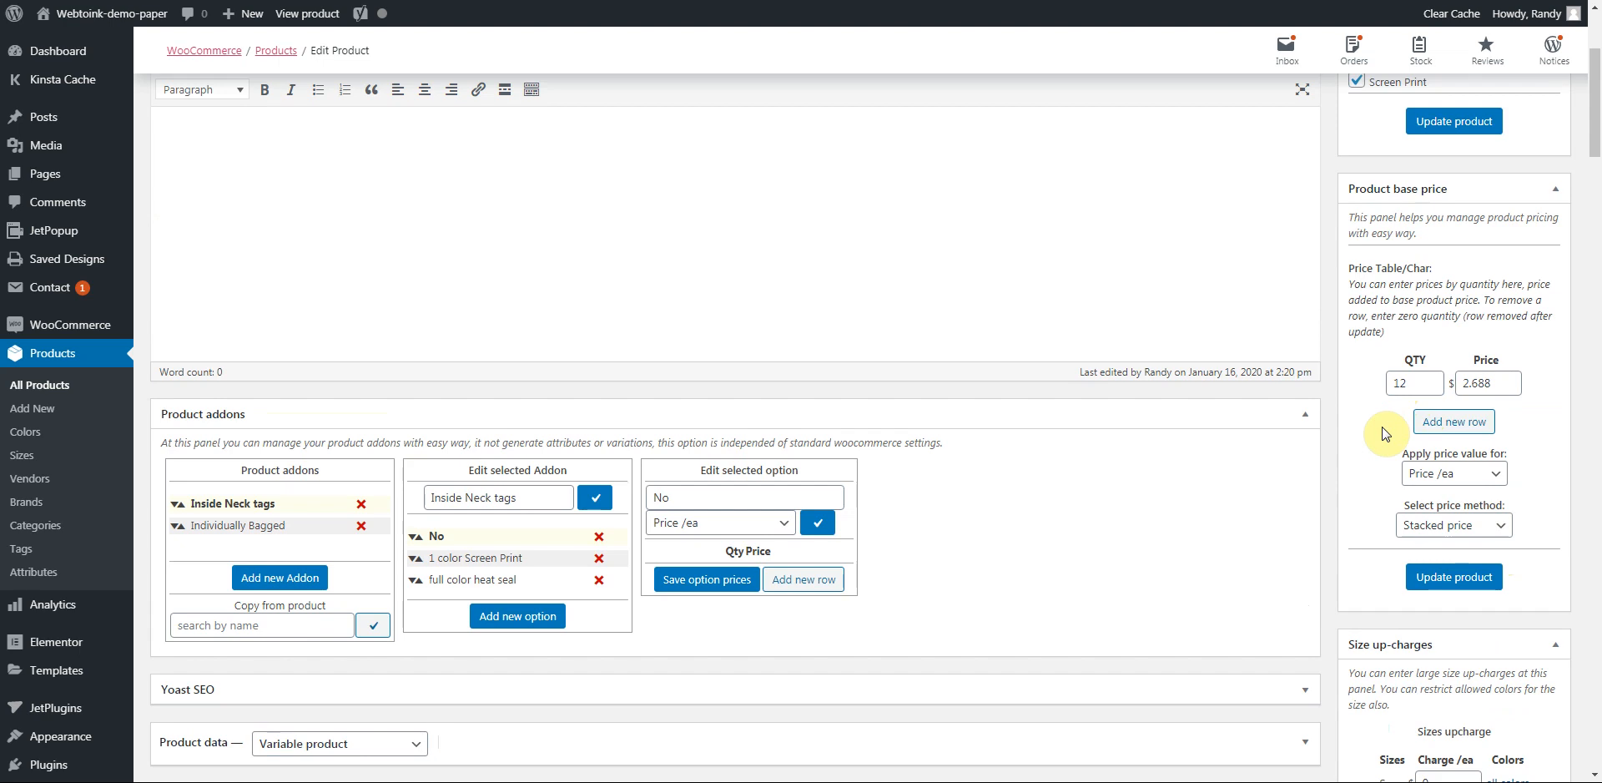
left_click_drag(1394, 384, 1413, 381)
type("1")
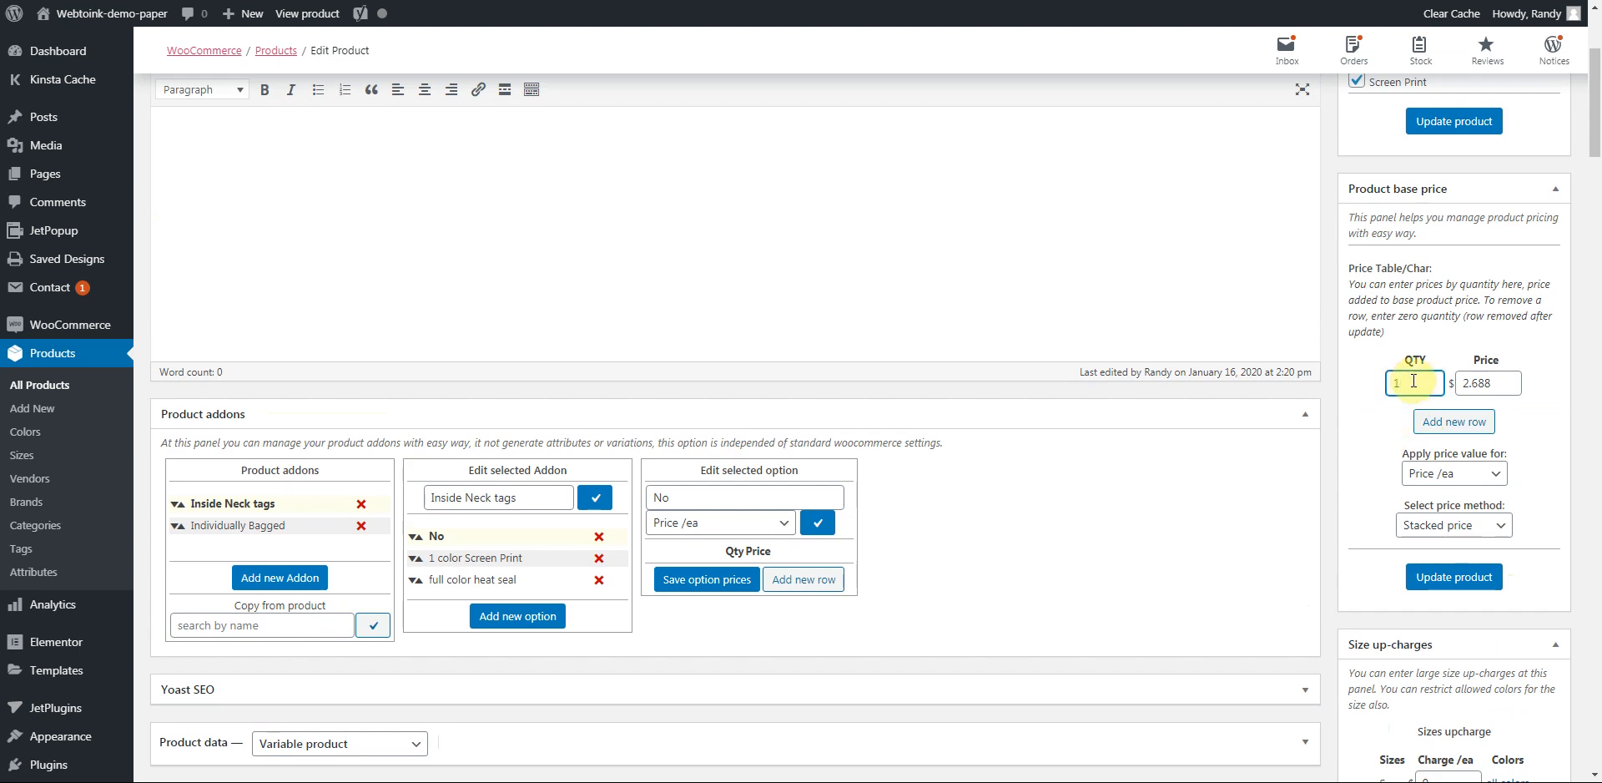
left_click(1358, 445)
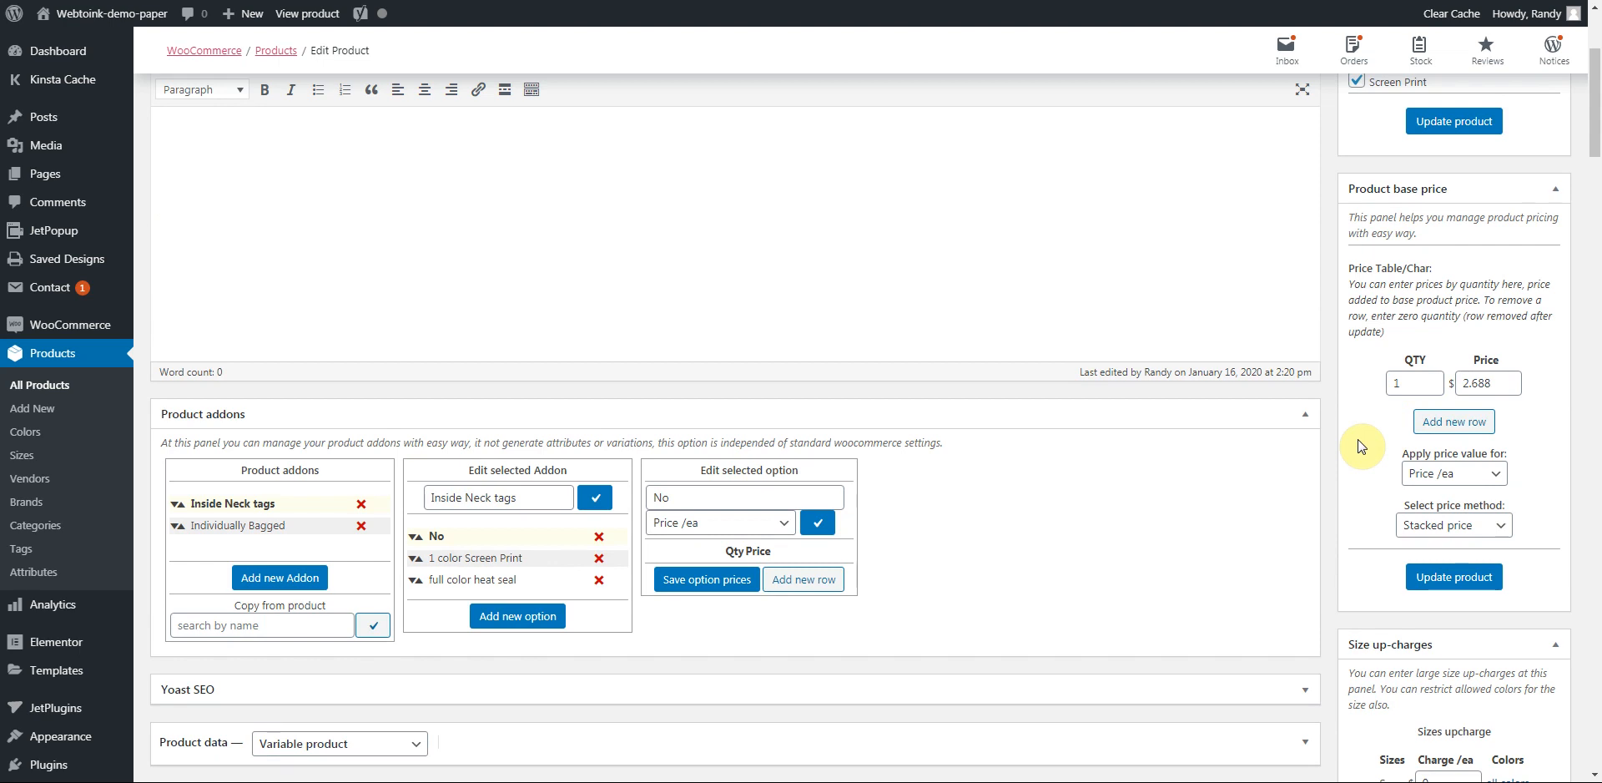
scroll(1363, 445, "up", 1)
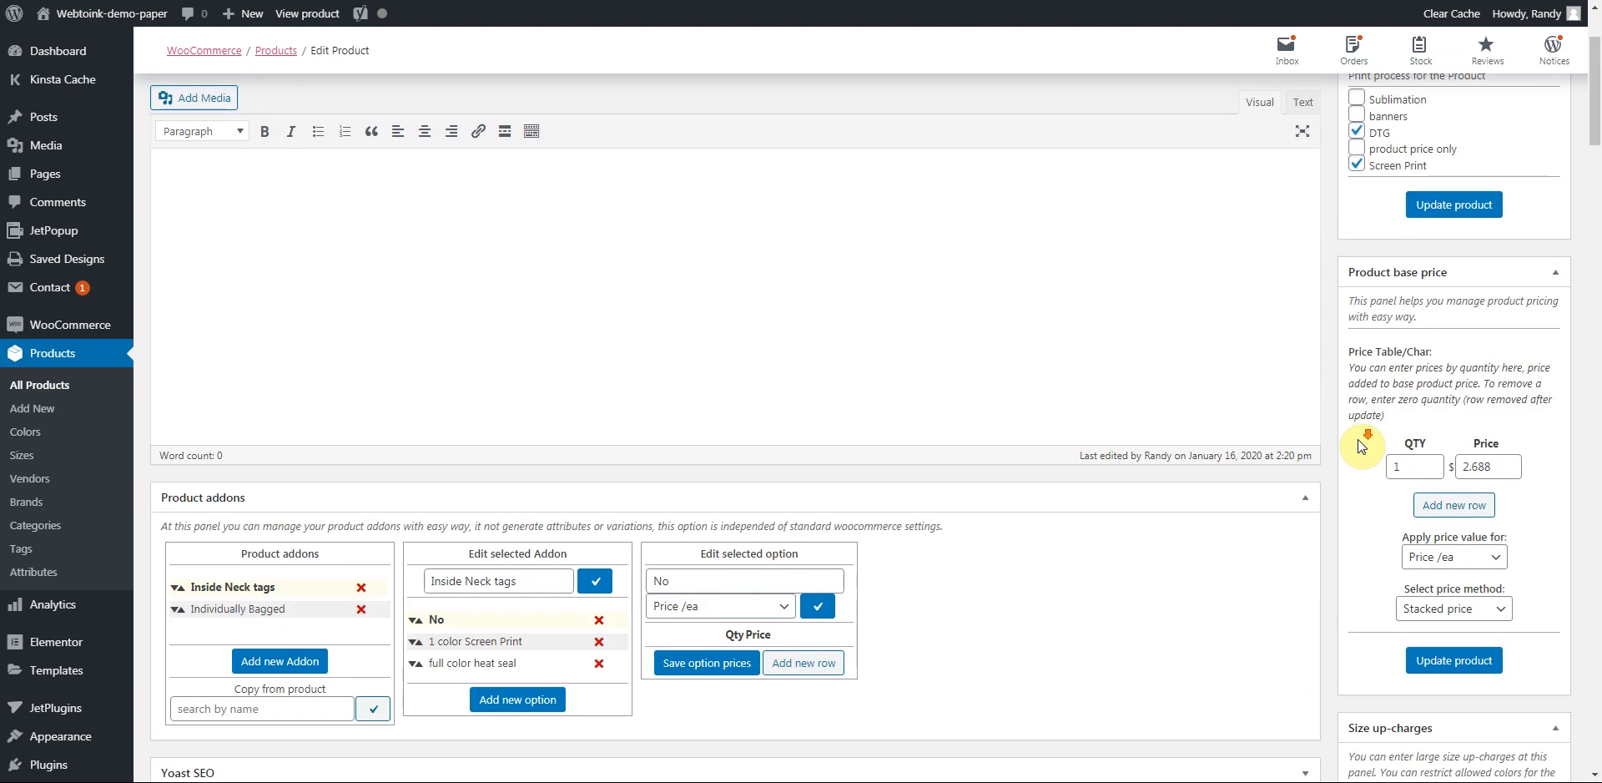
scroll(1363, 446, "down", 1)
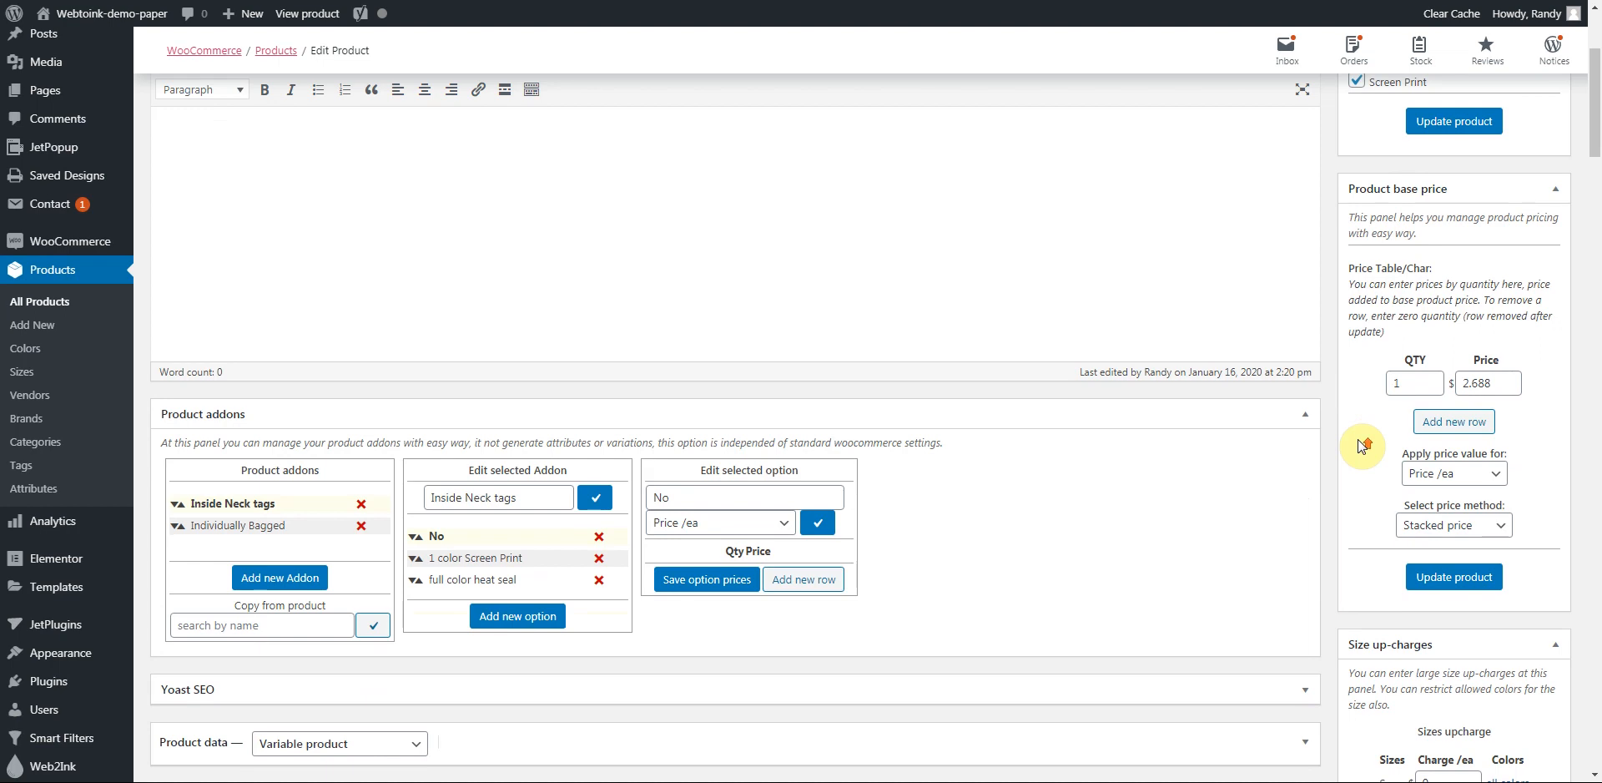
scroll(1361, 446, "up", 2)
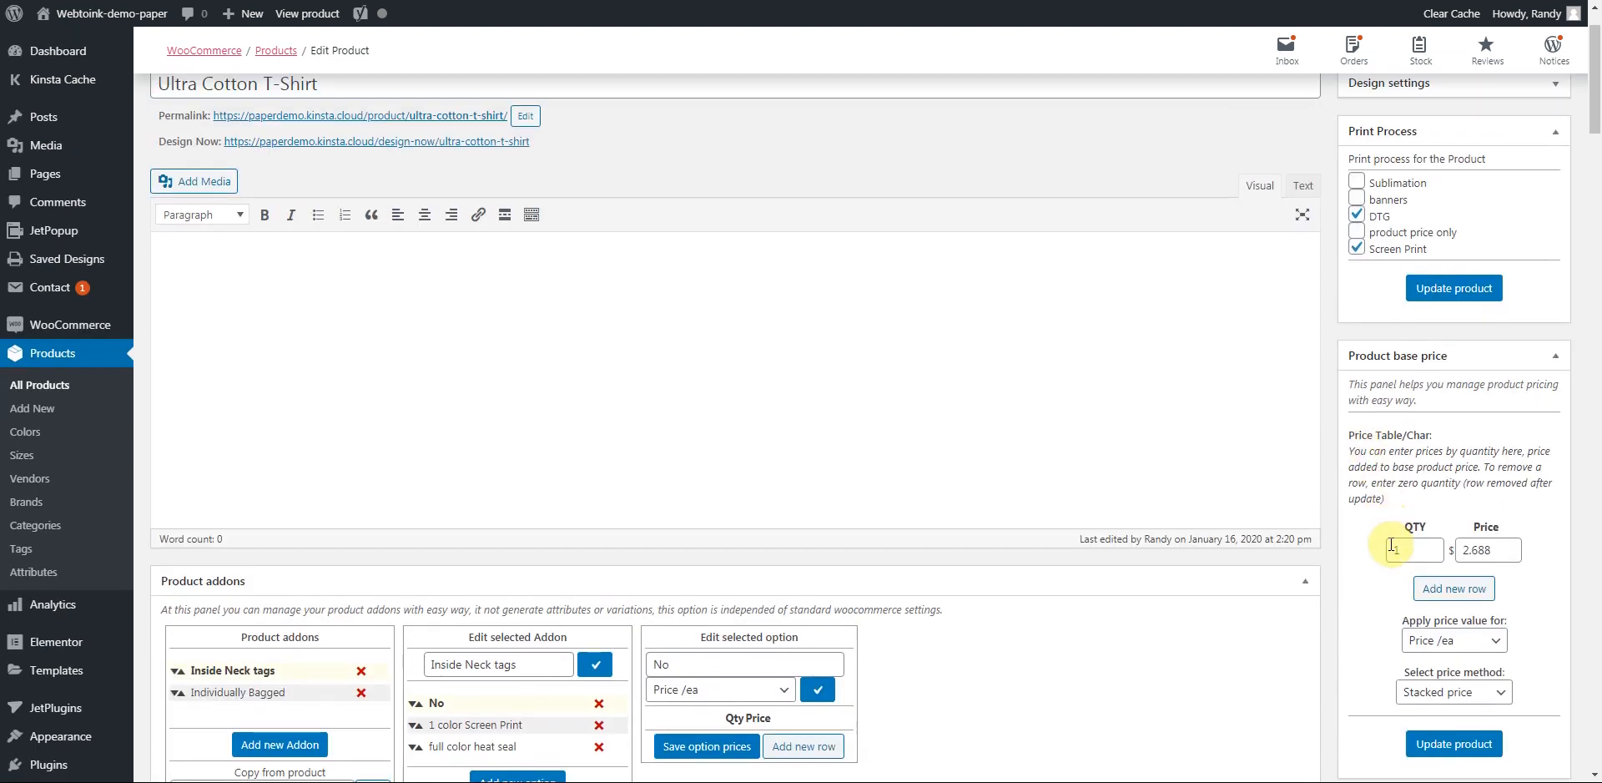
- Set the first base price row's quantity to 12 and disable the DTG print process
left_click(1412, 547)
type("1")
left_click(1357, 219)
left_click(1358, 220)
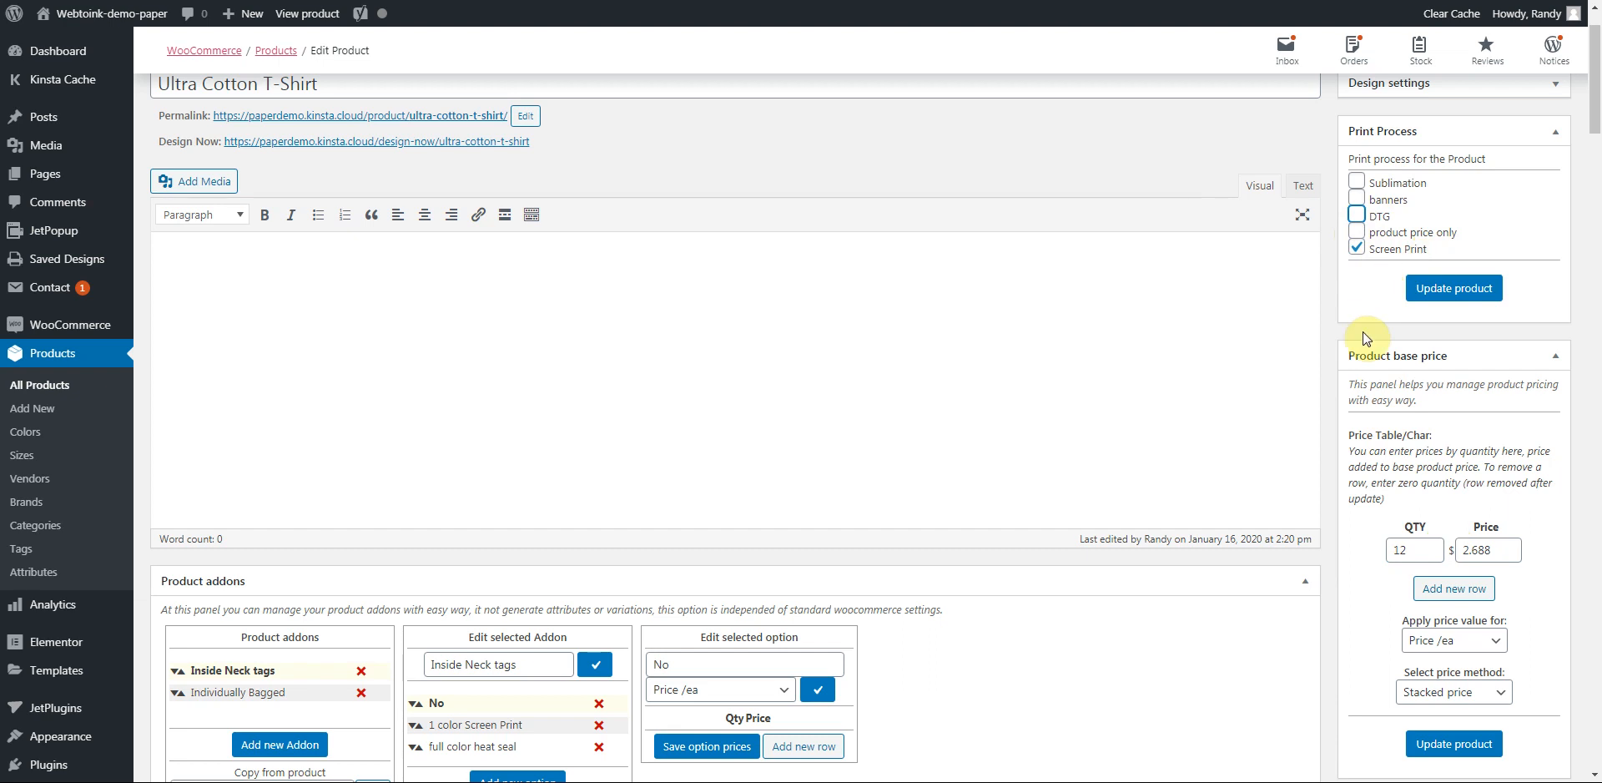
- Add four blank rows to the product's base price table
scroll(1364, 332, "down", 2)
scroll(1363, 361, "down", 2)
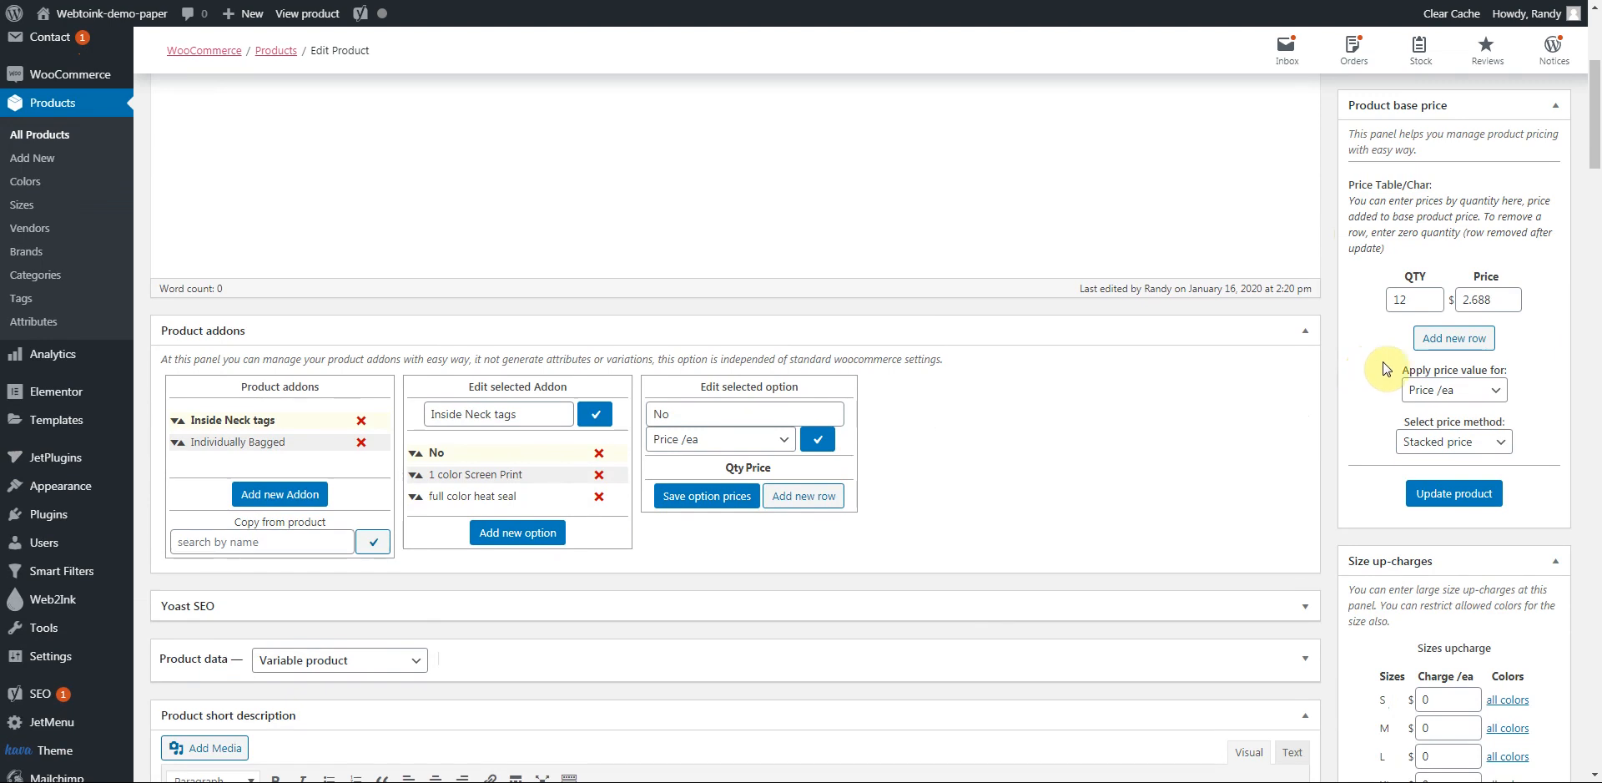
left_click(1453, 340)
left_click(1450, 367)
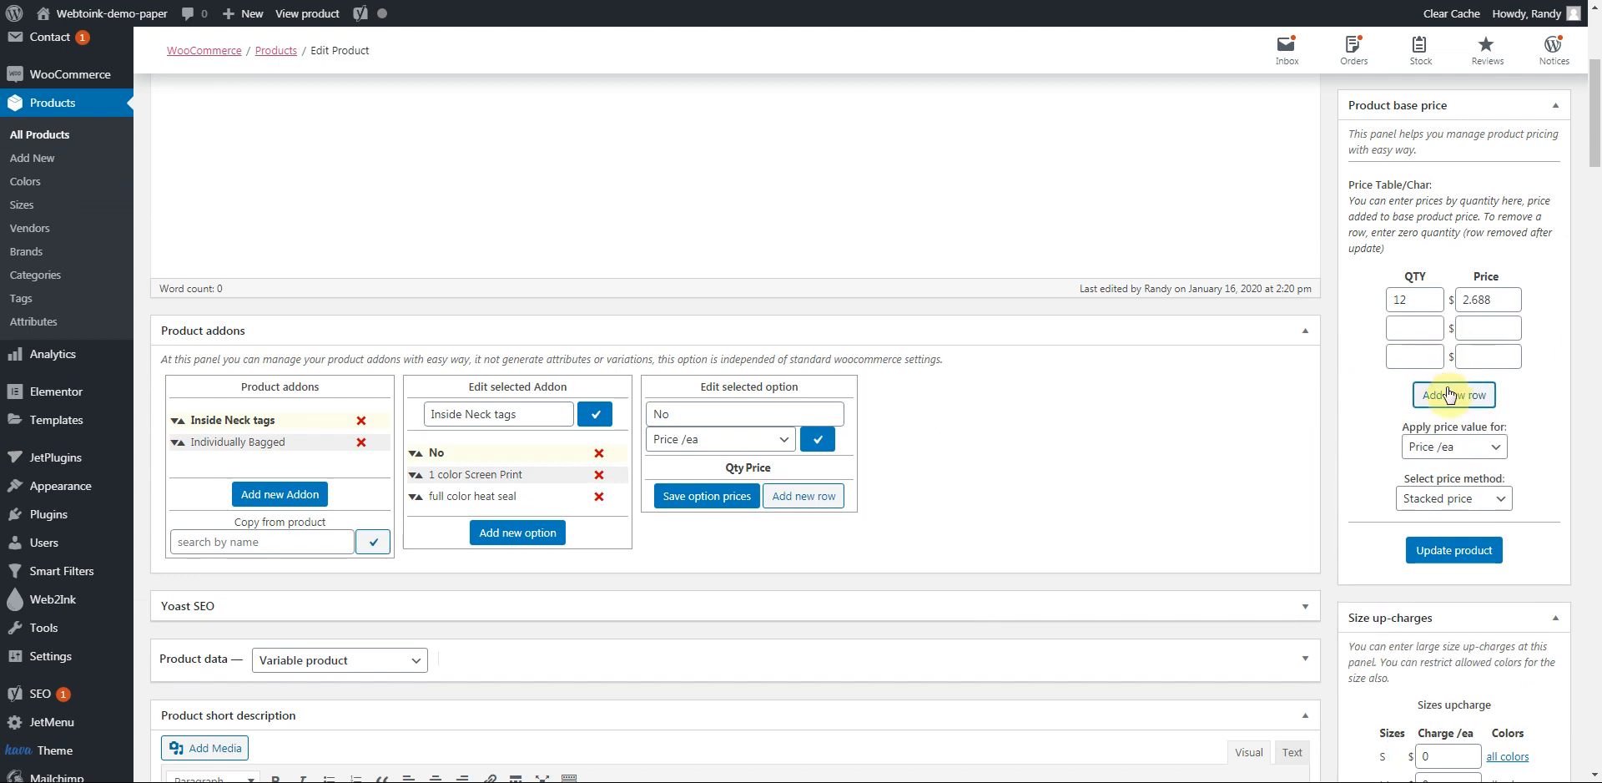
left_click(1448, 390)
- Fill the first three blank price rows with quantity 24 at $2.50, 48 at $2.25 and 72 at $2.15
left_click(1408, 328)
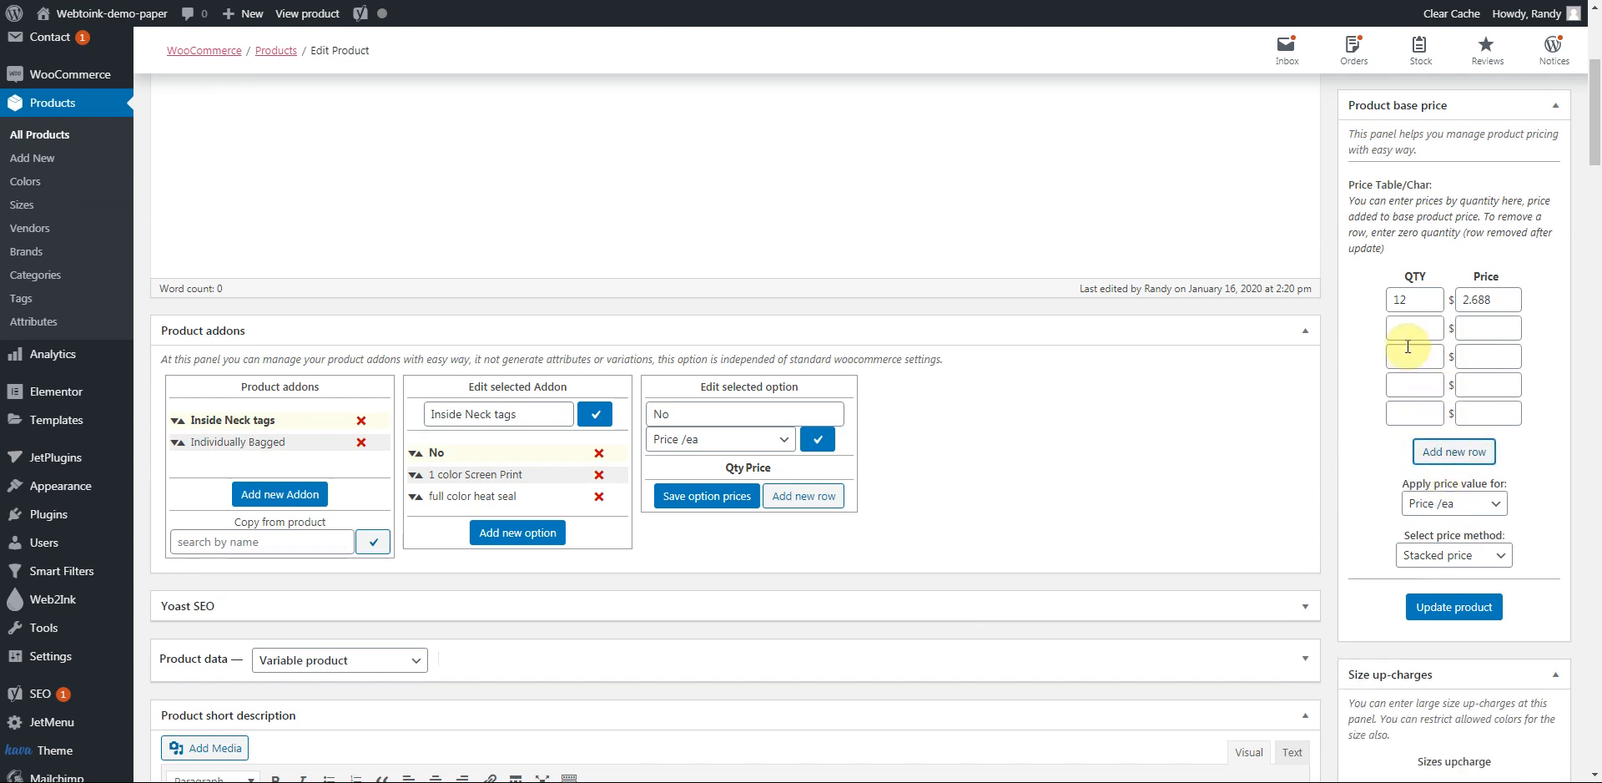
type("24")
key("Tab")
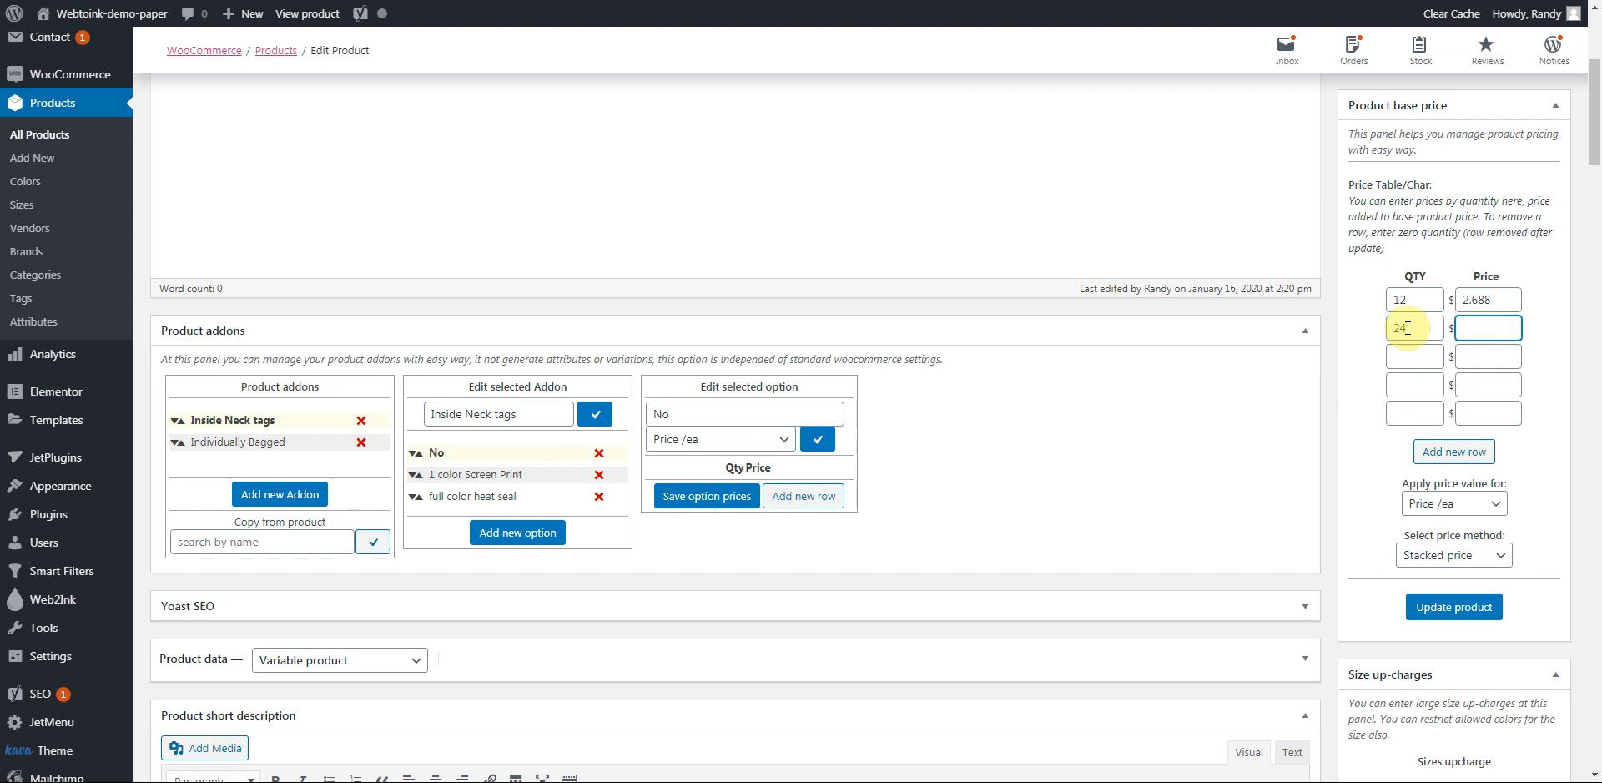
type("2.50")
key("Tab")
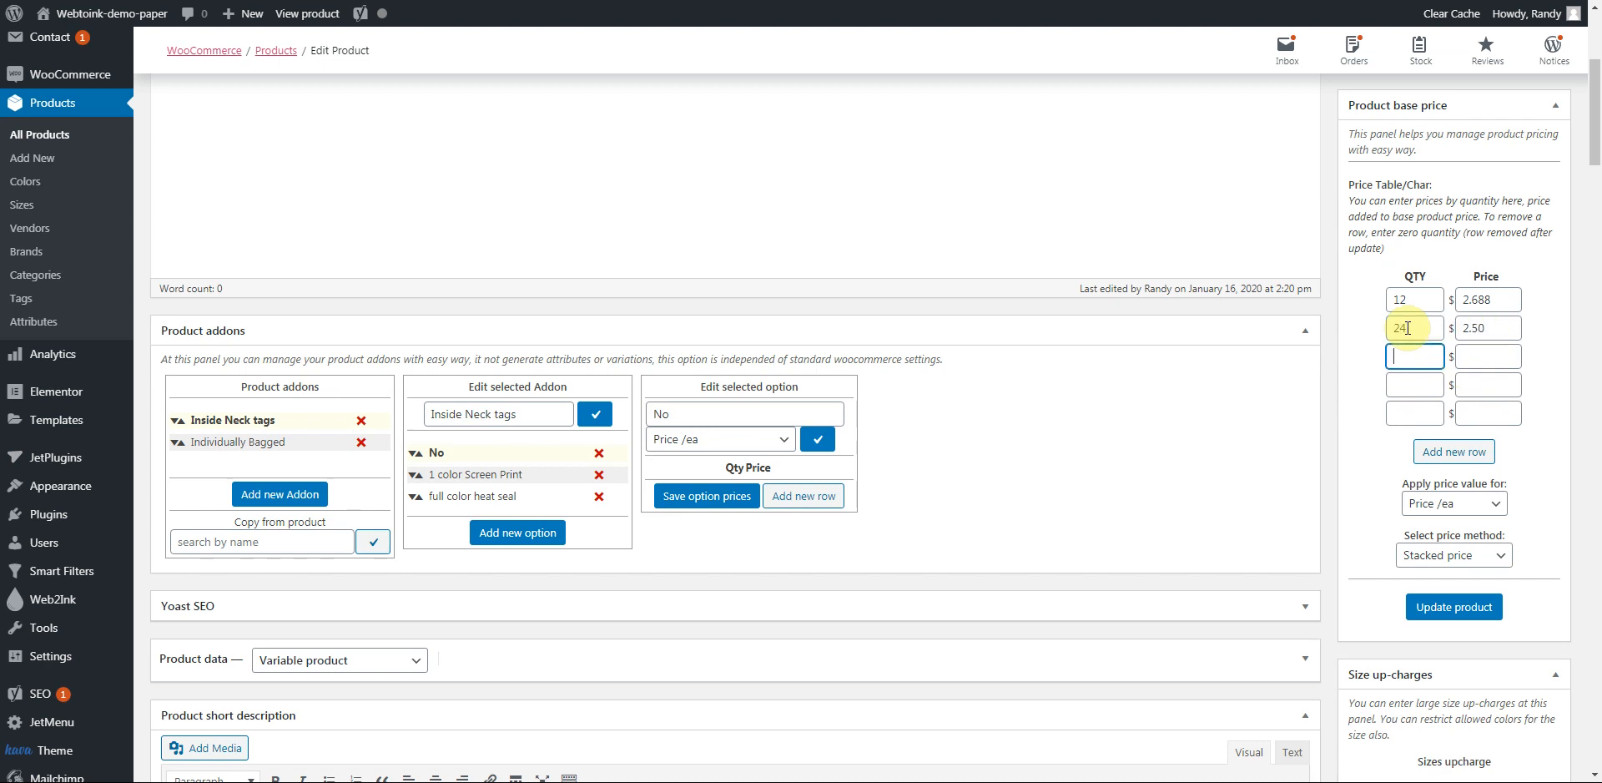
key("Tab")
type("2.25")
key("Tab")
key("Tab")
type("2.15")
key("Tab")
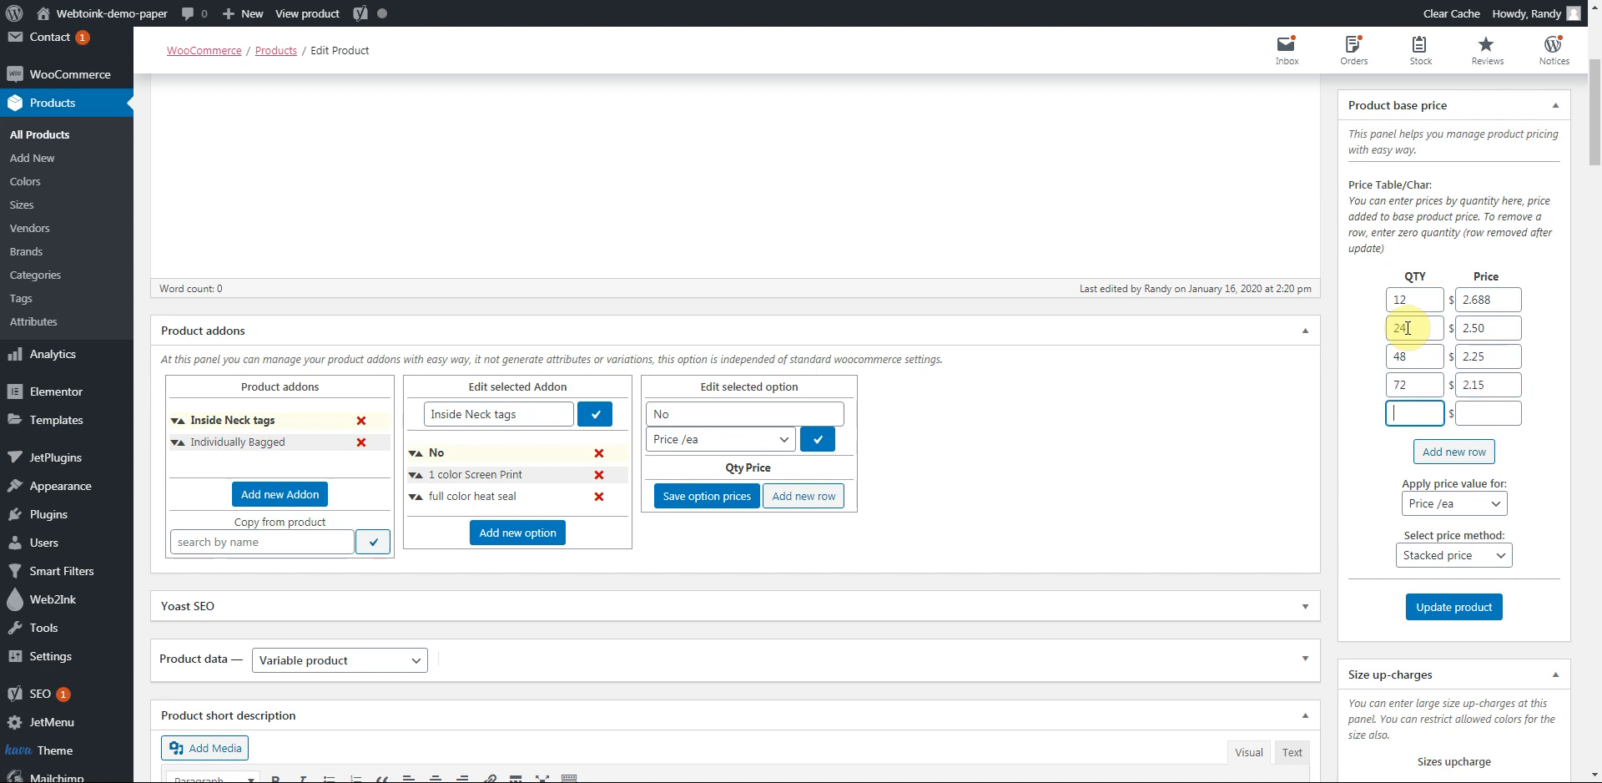
- Enter quantity 144 in the fifth price row and add three more blank rows
type("96")
type("144")
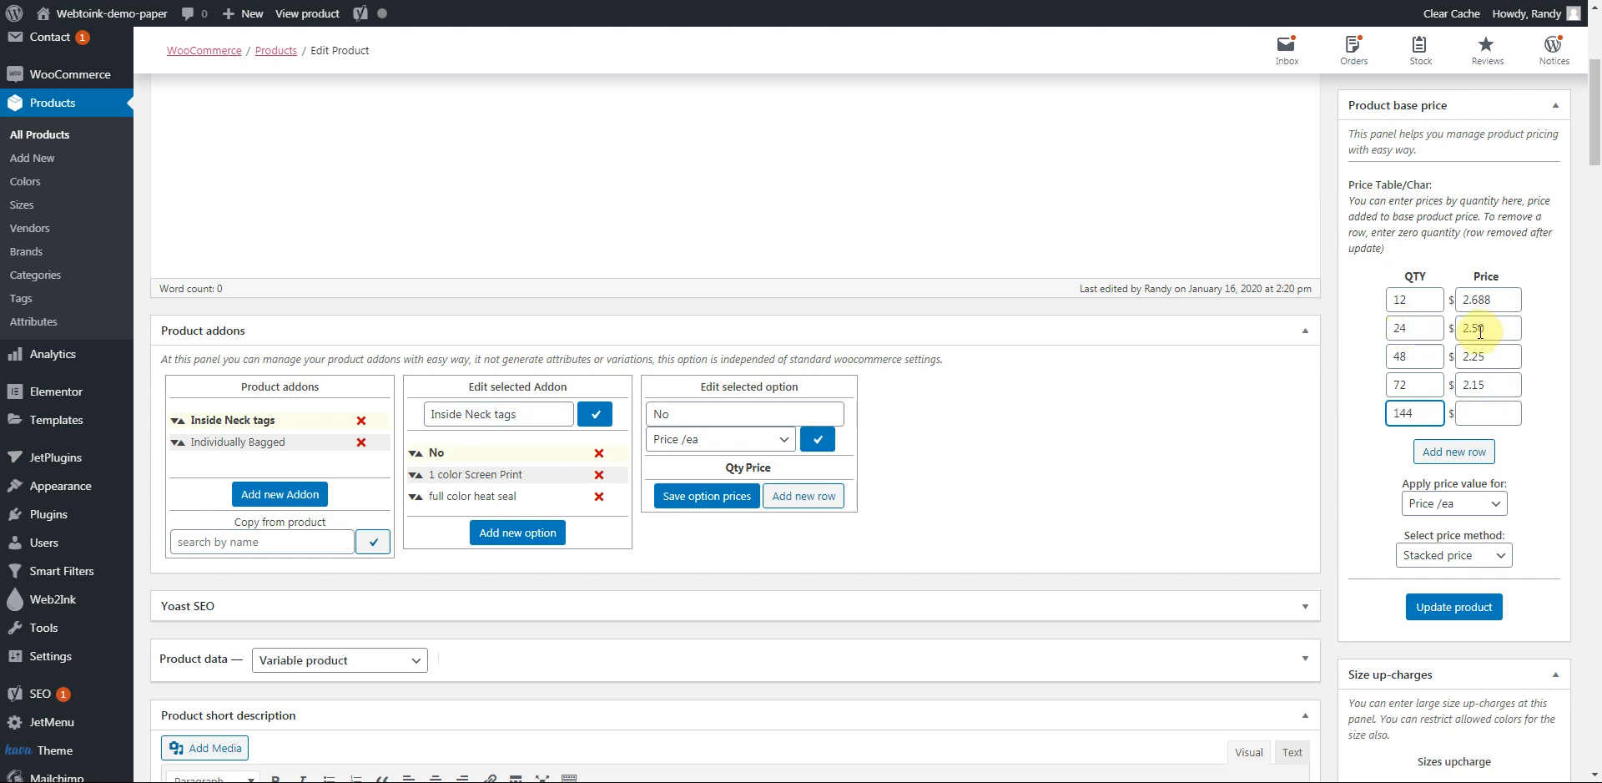
left_click(1451, 459)
left_click(1452, 480)
left_click(1444, 508)
- Enter quantities 288, 576 and 1000 in the three new price rows
left_click(1411, 442)
type("288")
key("Tab")
key("Tab")
type("576")
key("Tab")
key("Tab")
type("100")
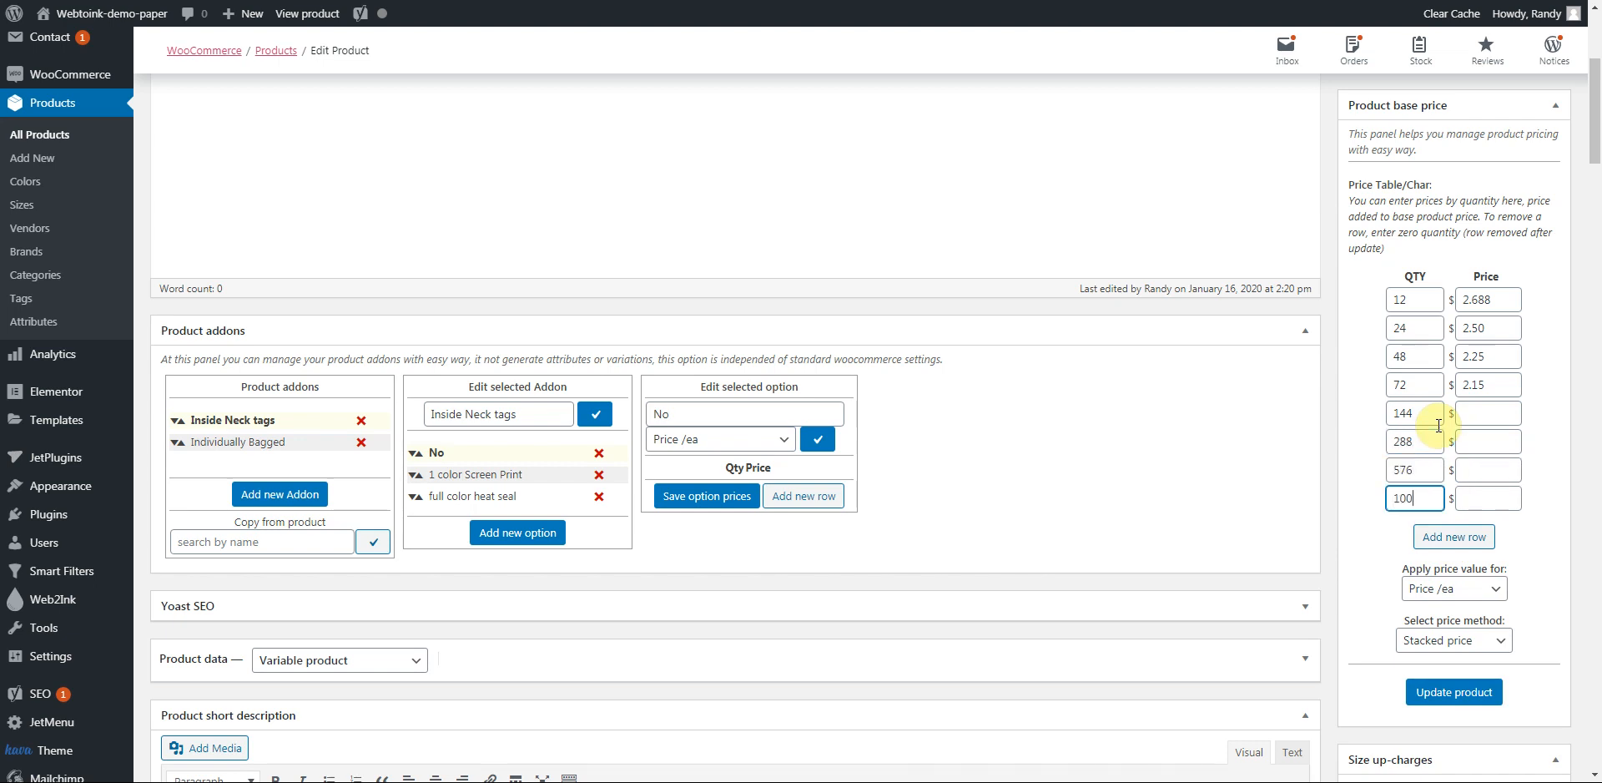
type("0")
- Price quantities 144, 288, 576 and 1000 at $2.10, $2.05, $2.00 and $1.95, and update the product
left_click(1475, 413)
type("2.10")
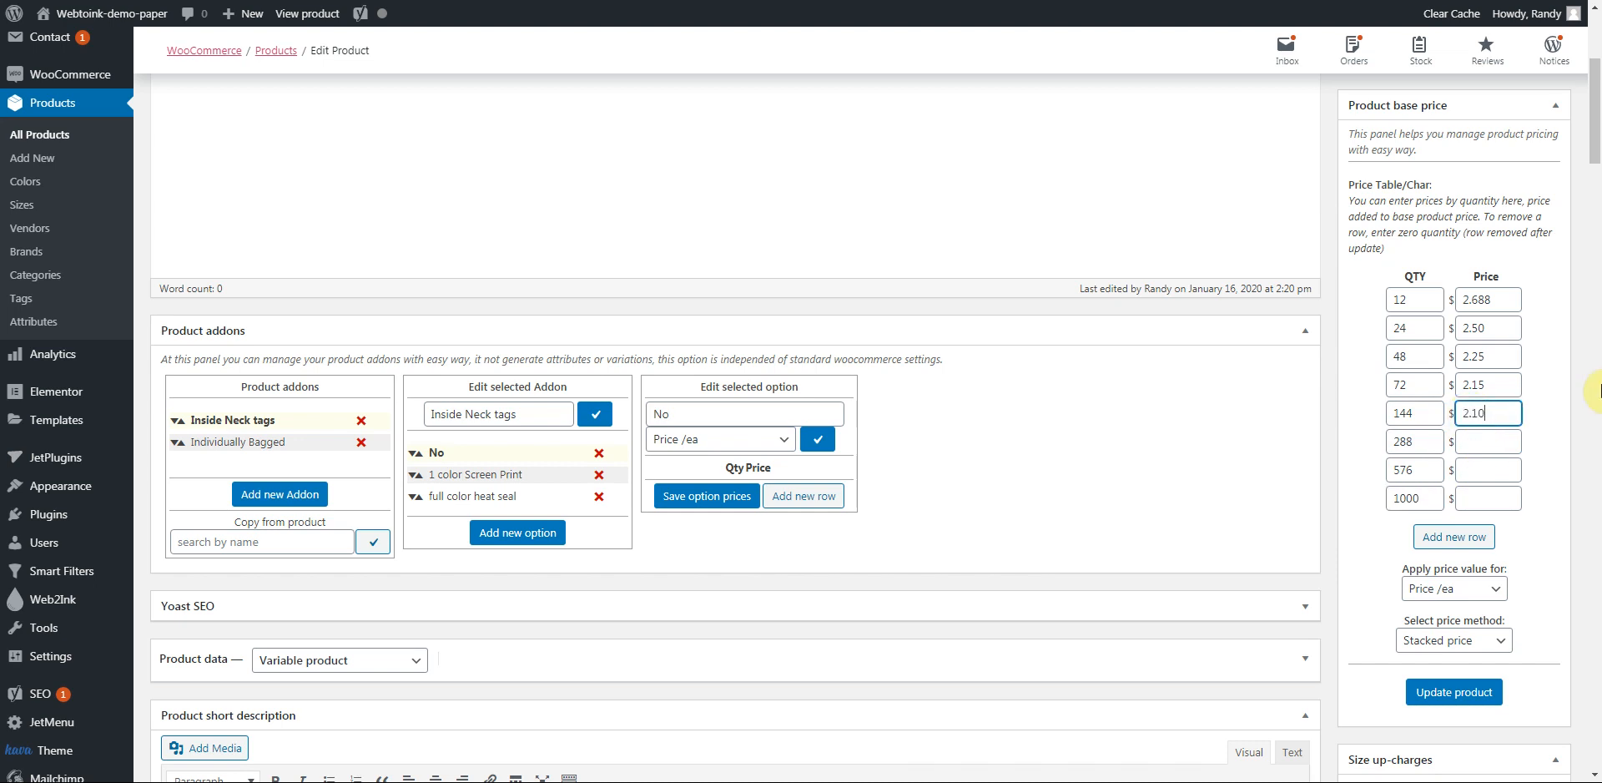
left_click(1470, 441)
type("2.05")
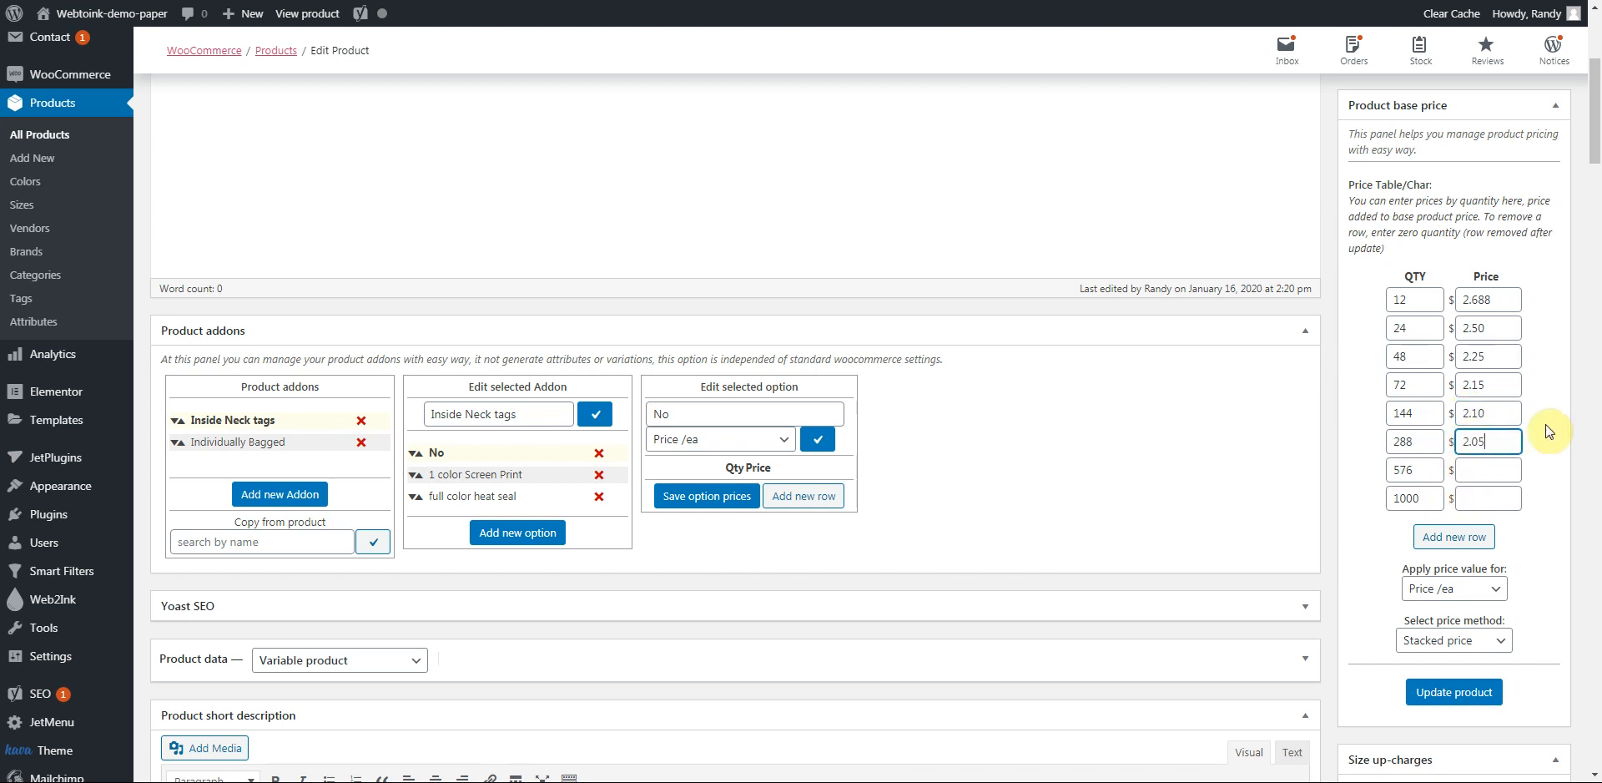
left_click(1476, 470)
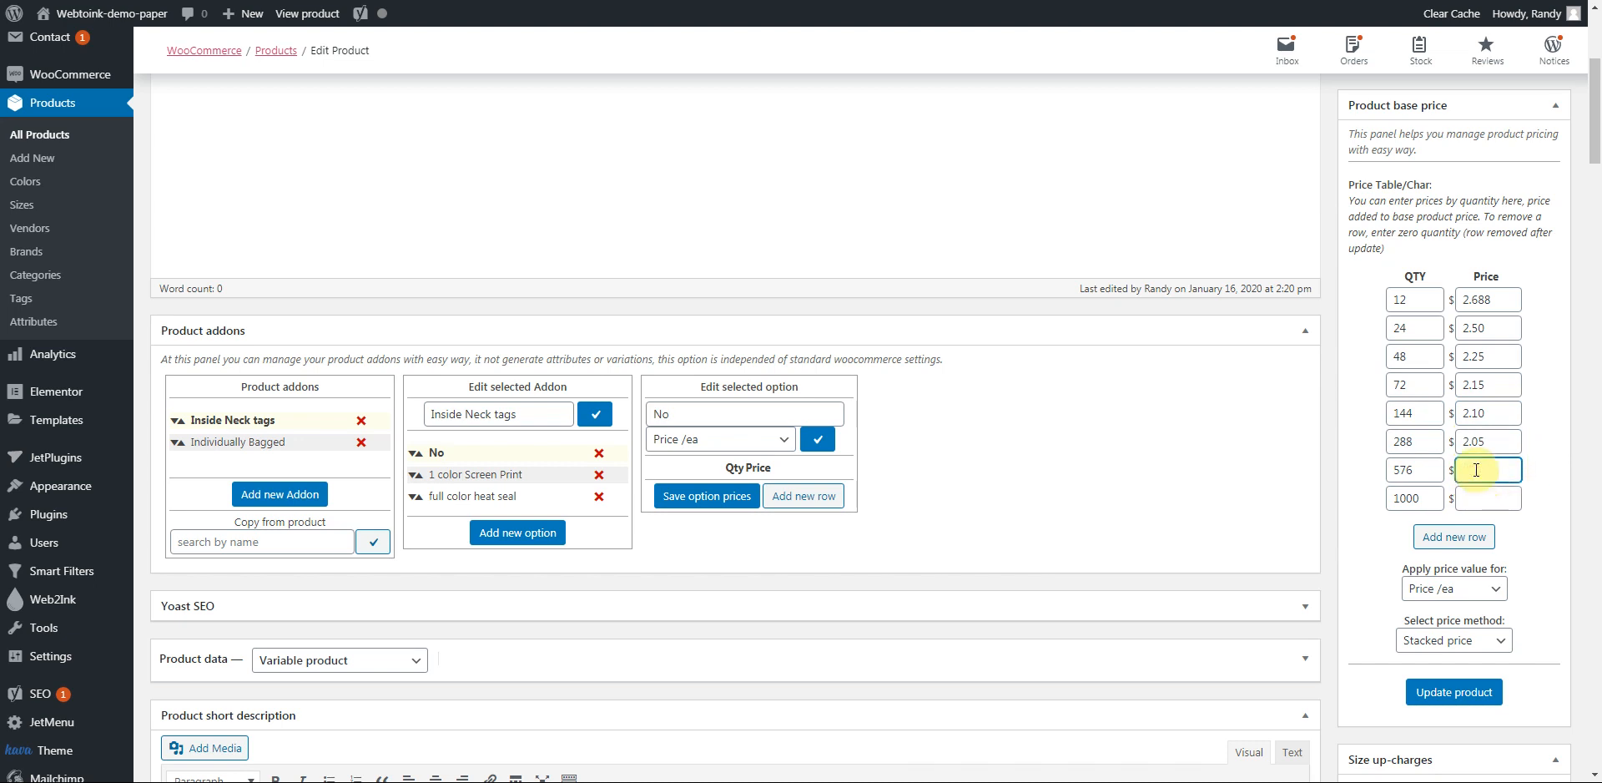
type("2.00")
left_click(1472, 500)
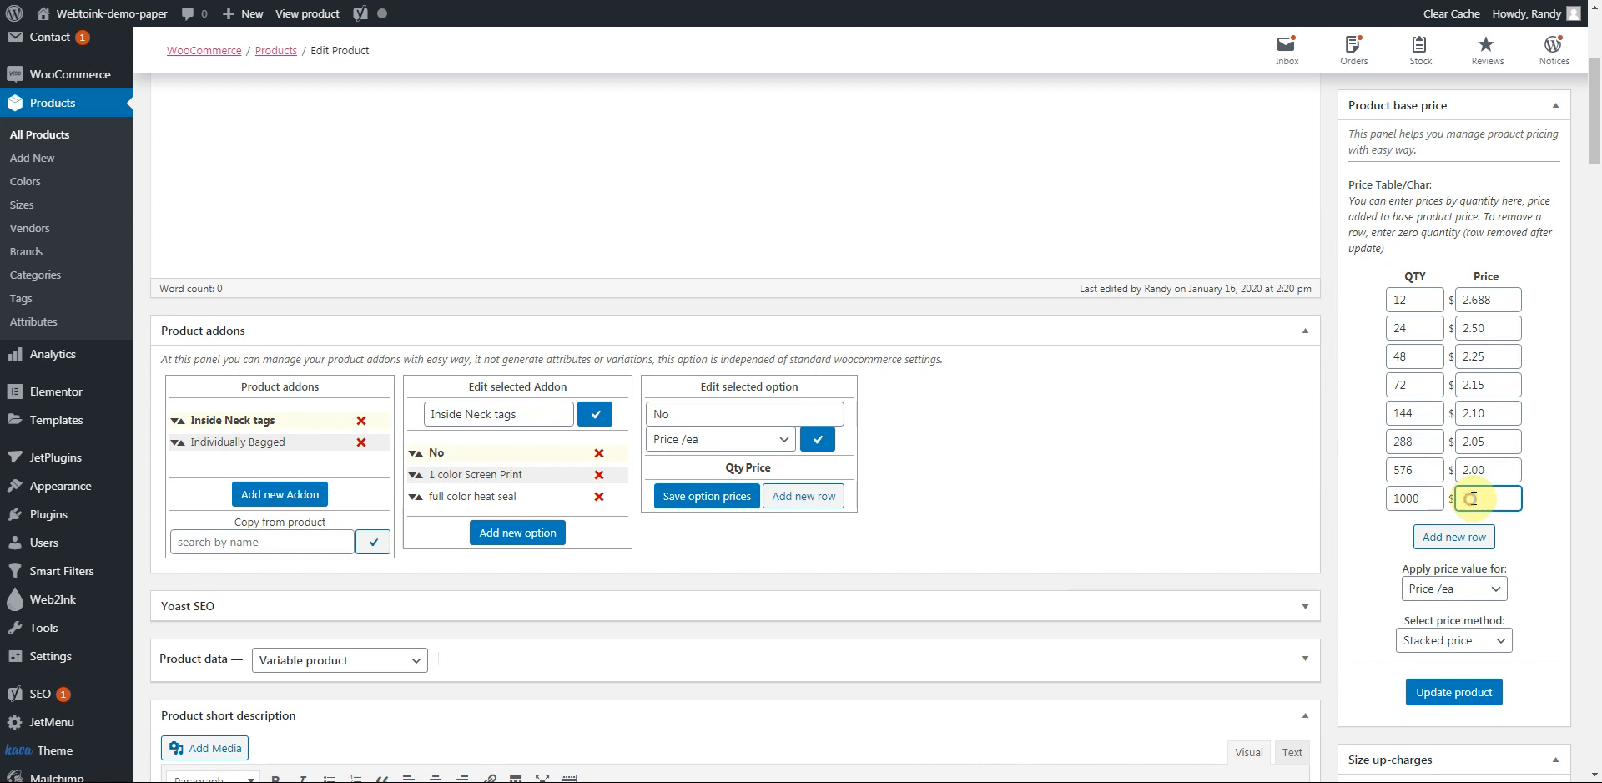
type("1.95")
left_click(1354, 546)
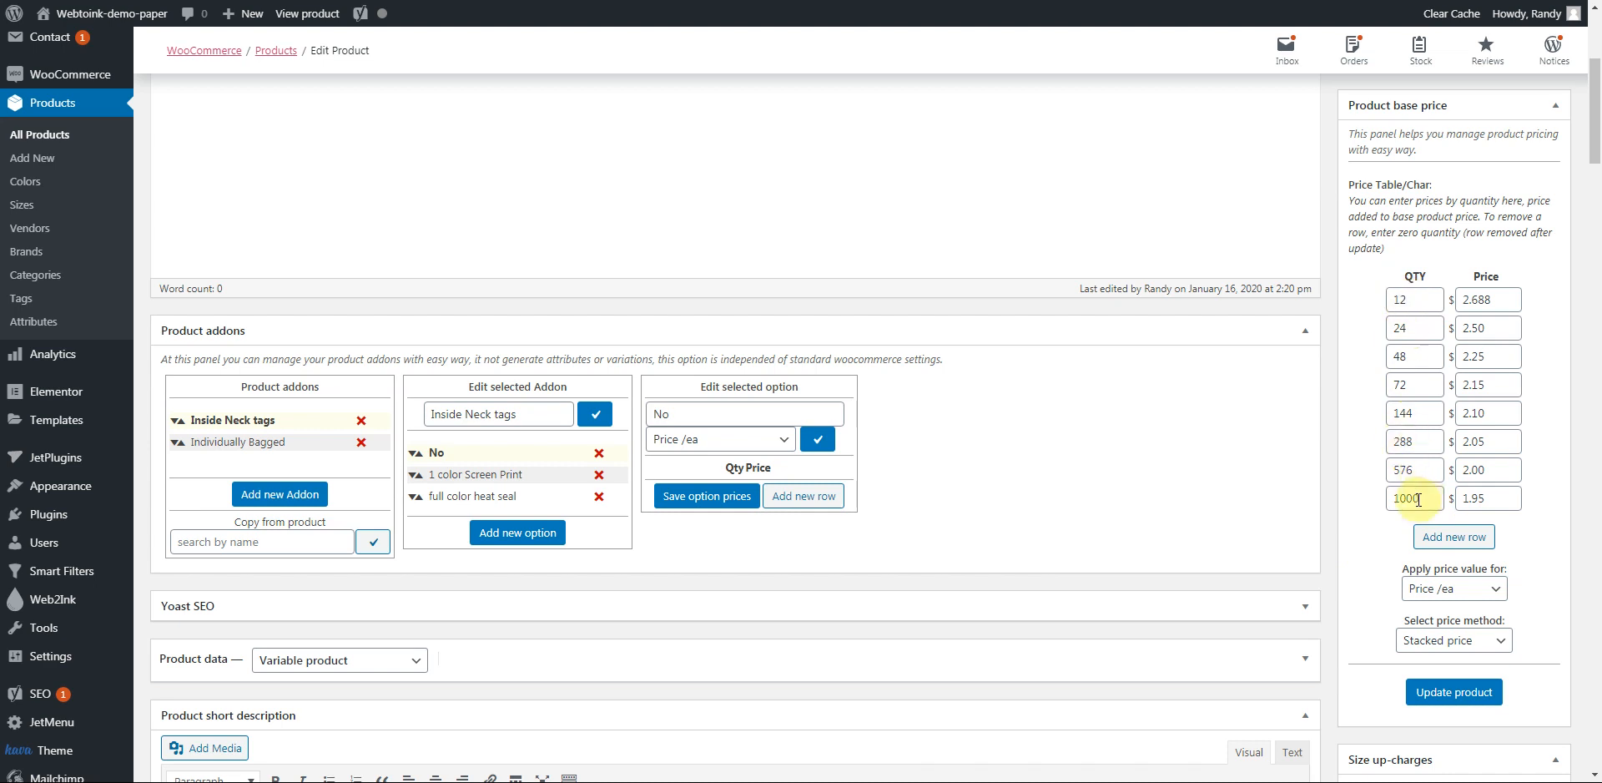
left_click(1461, 693)
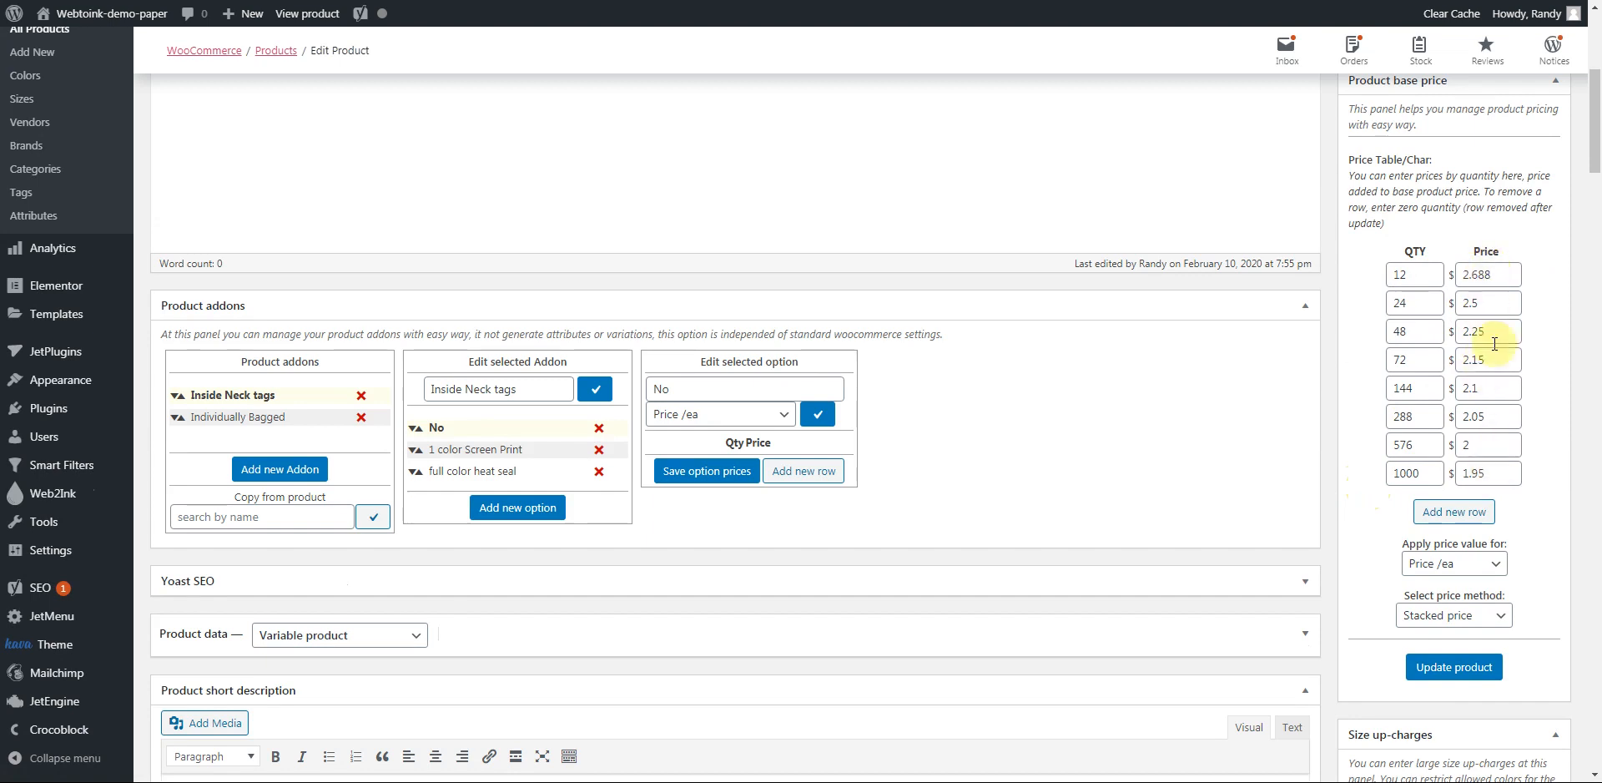
- Check the base price for quantity 12 and look through the Color up-charges list
double_click(1466, 275)
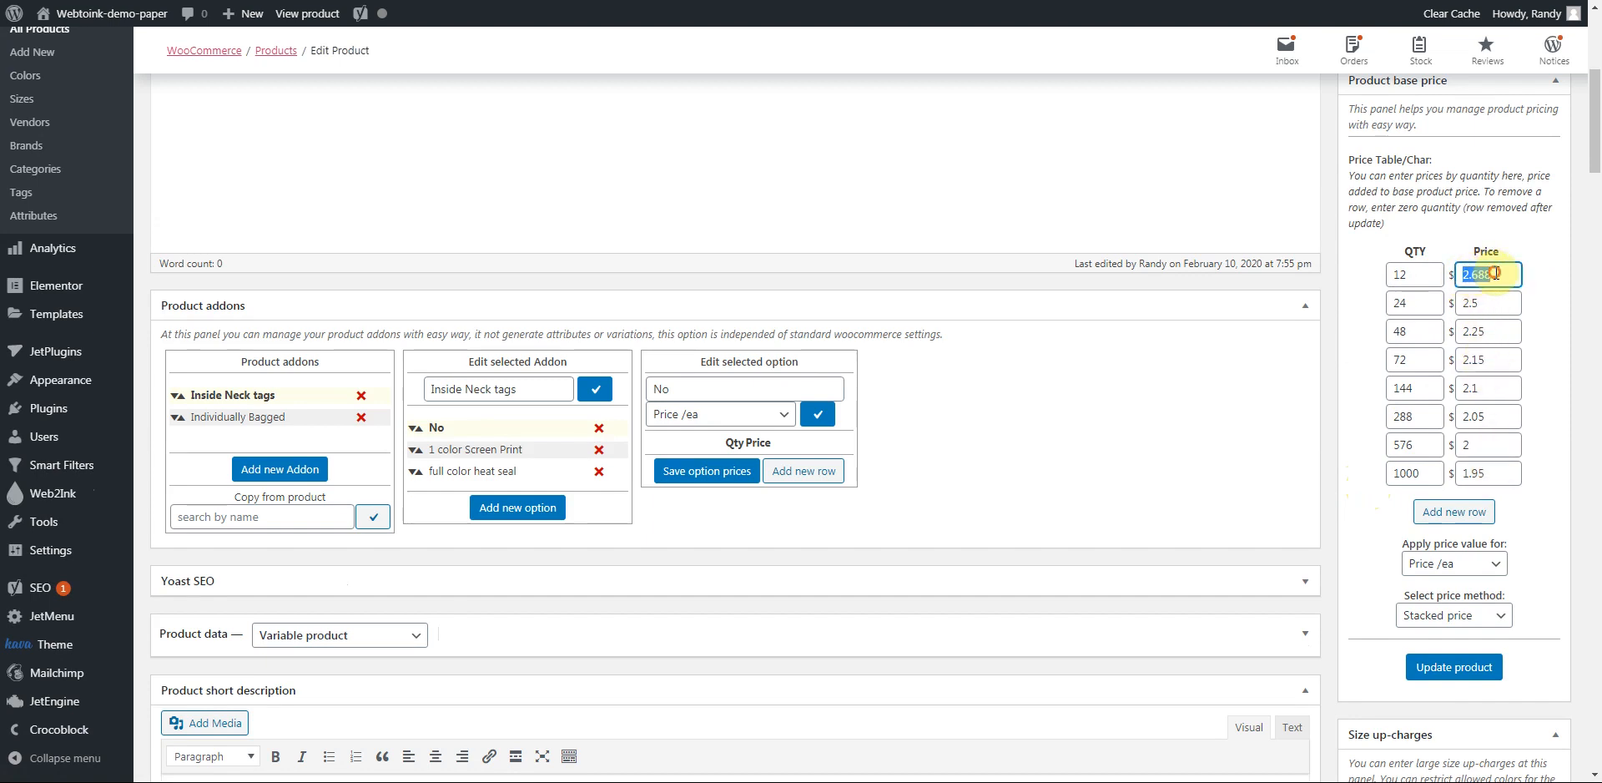
left_click(1496, 273)
scroll(1497, 273, "down", 15)
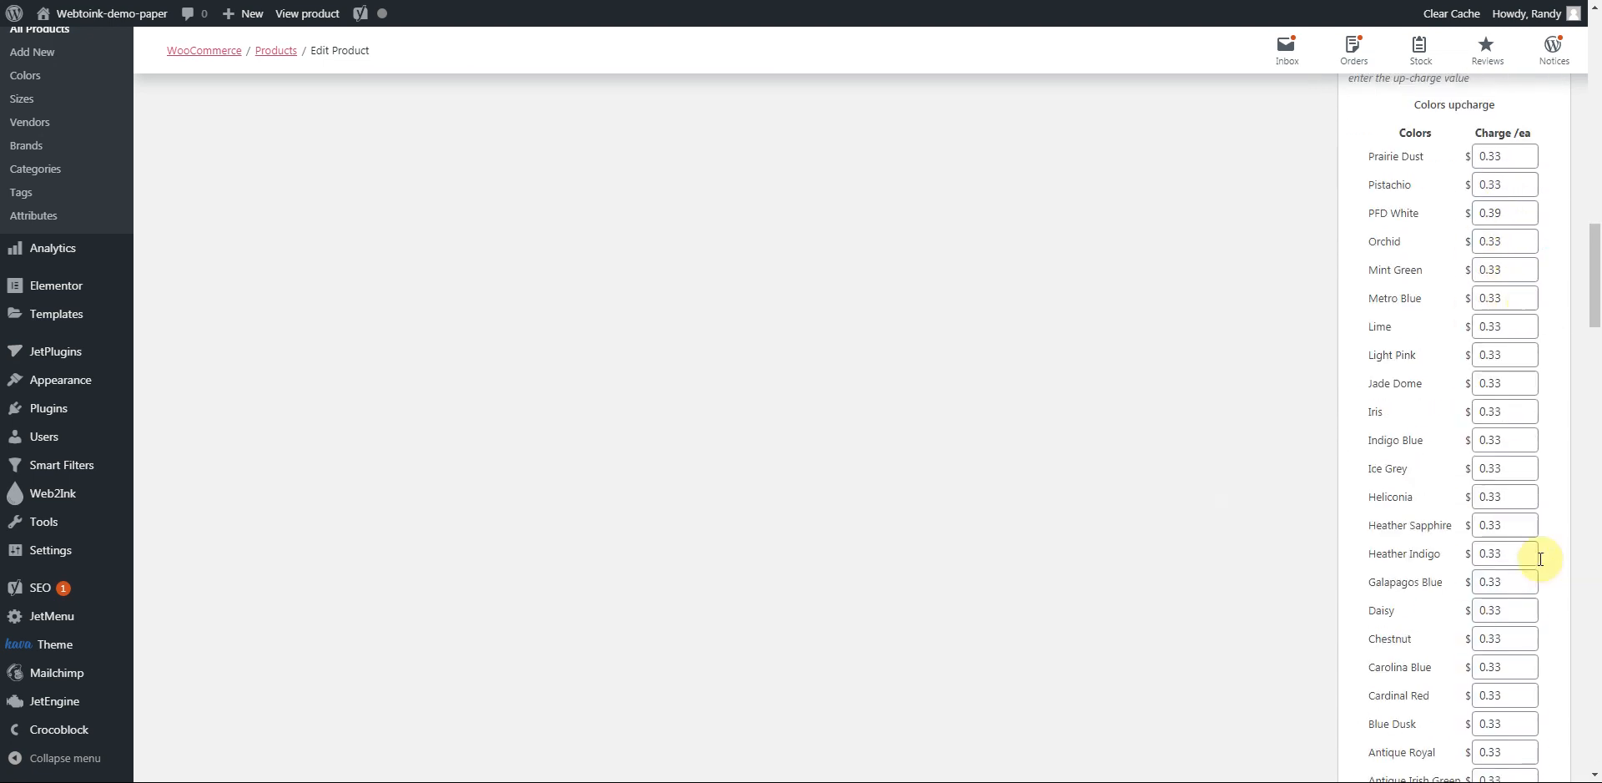
- Look through the rest of the color up-charges and go back to the quantity-based price table
scroll(1507, 443, "down", 12)
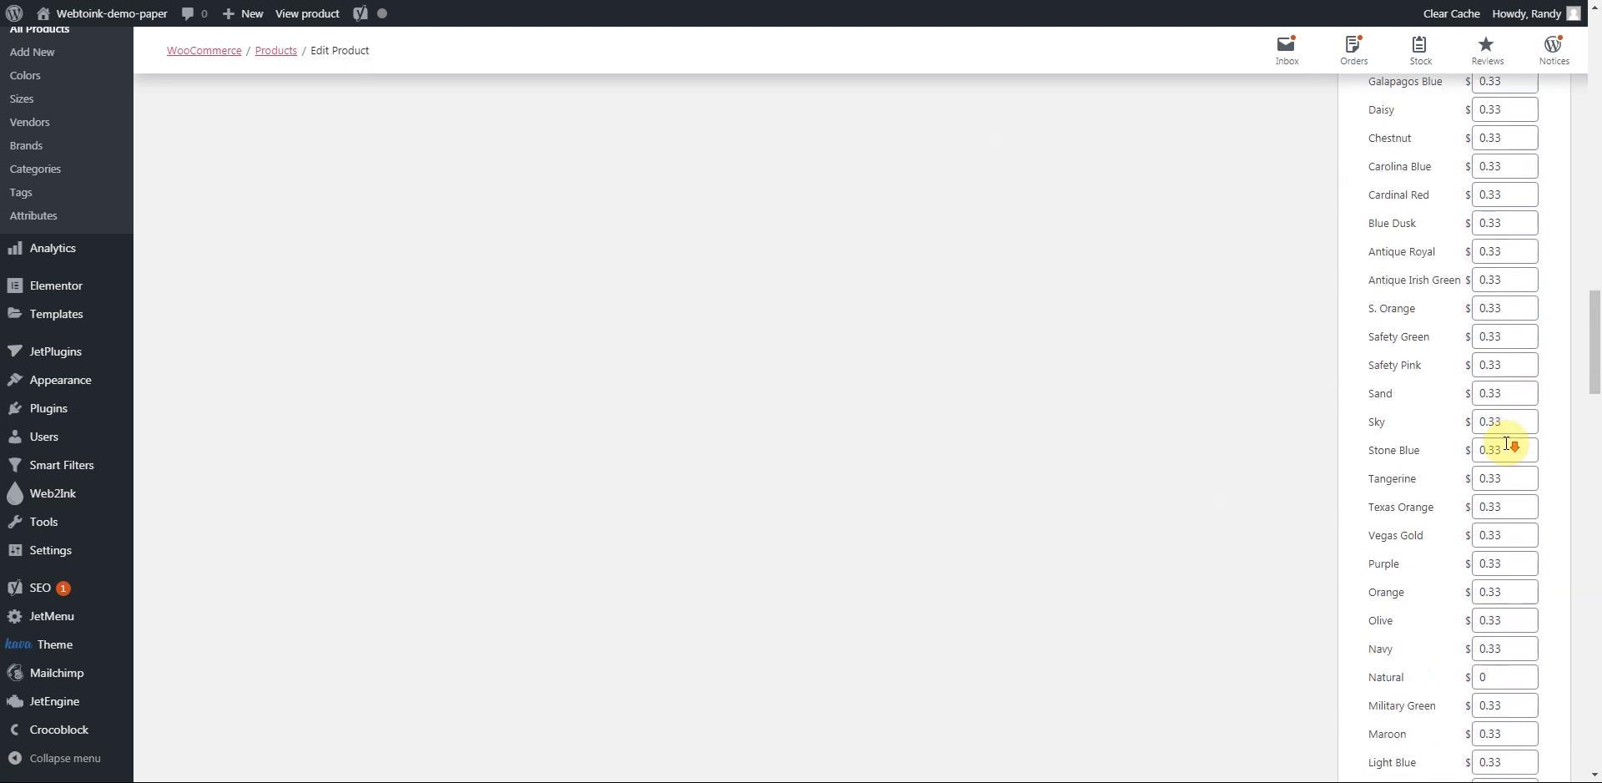
scroll(1506, 442, "down", 5)
scroll(1501, 455, "up", 15)
scroll(1498, 450, "up", 10)
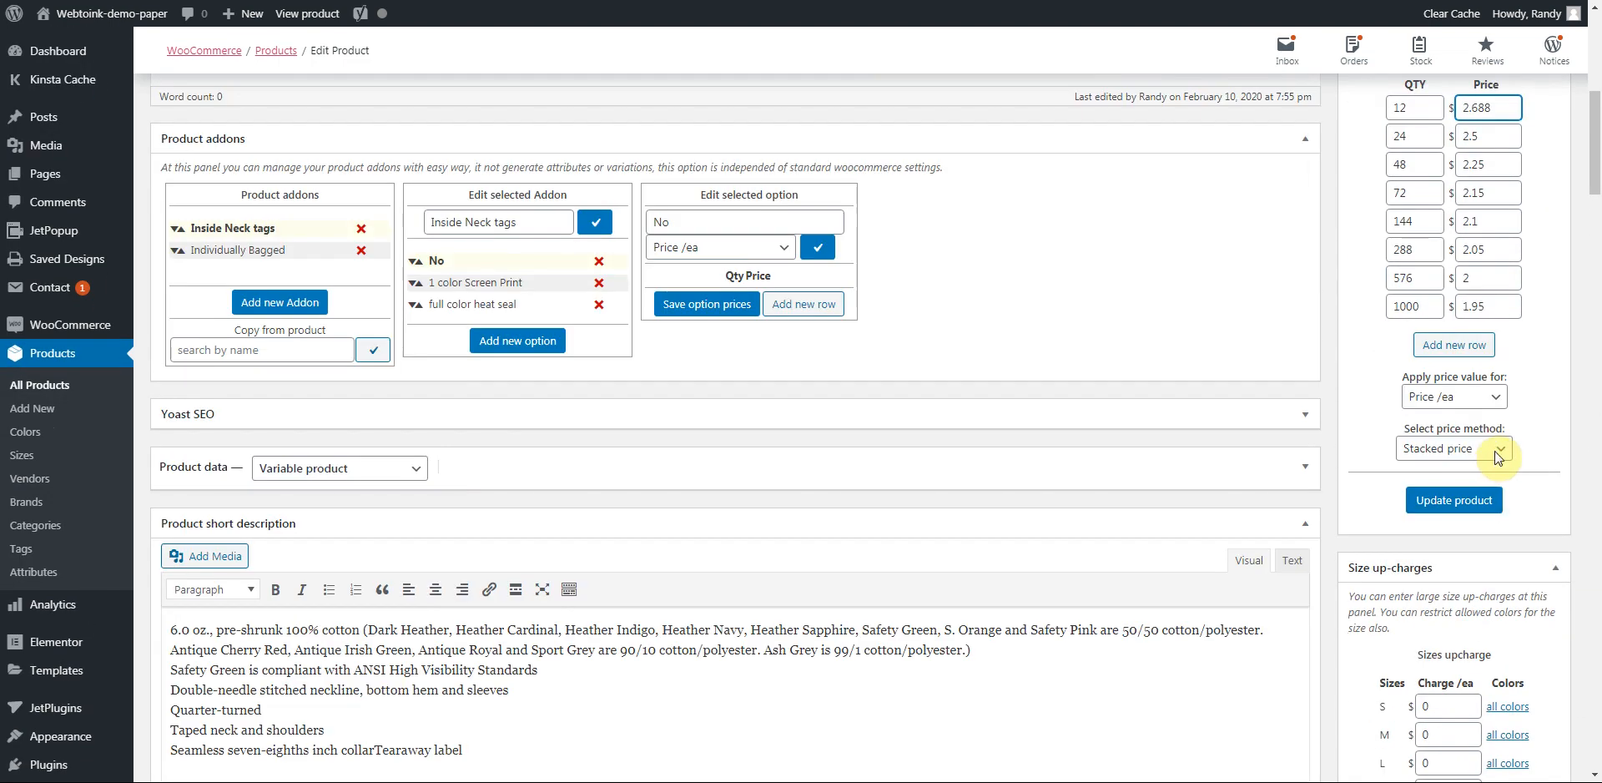
scroll(1497, 446, "up", 2)
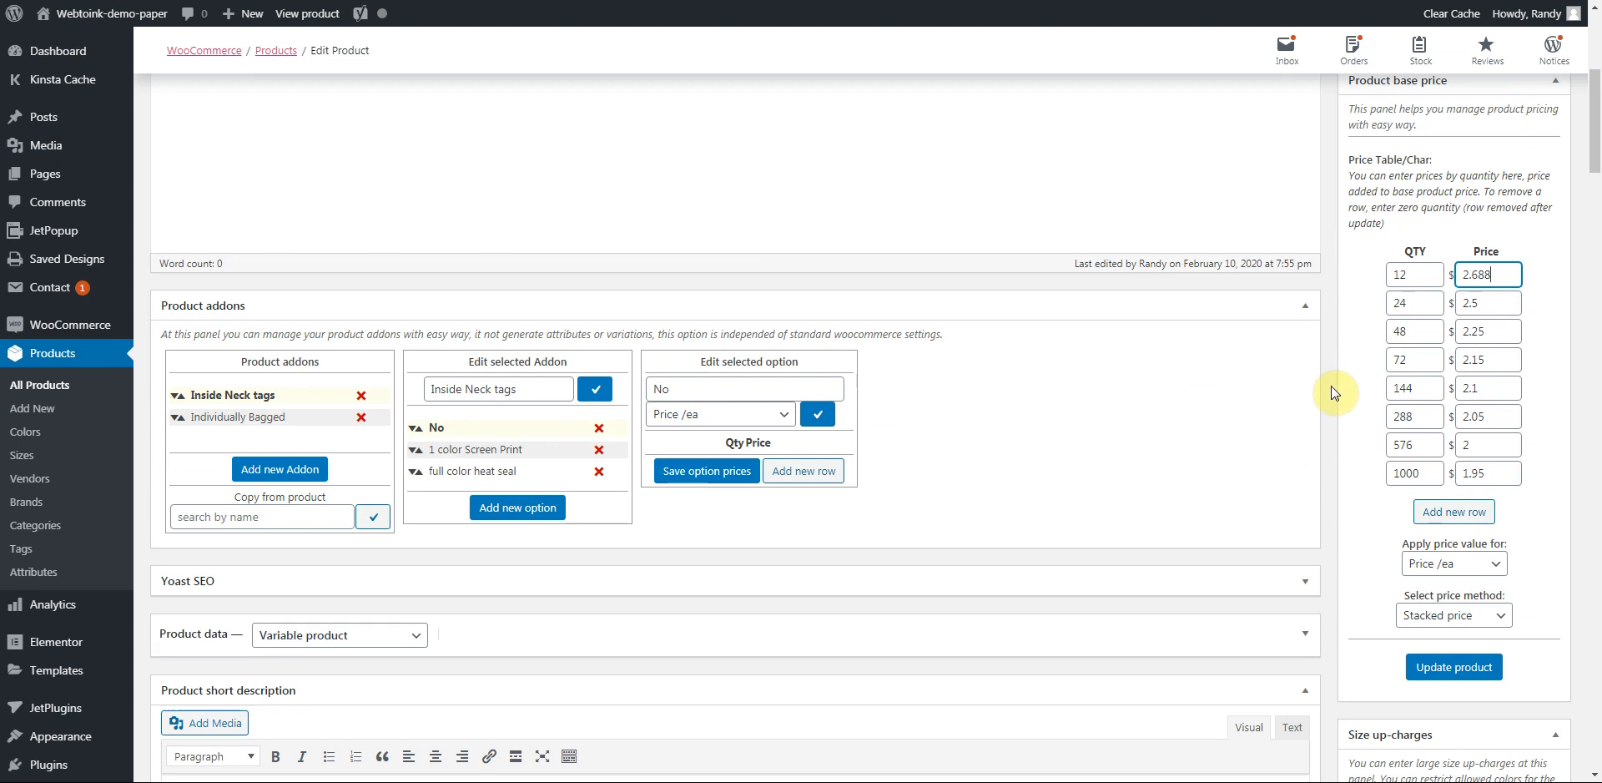
- Open the Web2Ink print process settings and check the existing print processes, keeping the option to create a new one
scroll(63, 250, "down", 3)
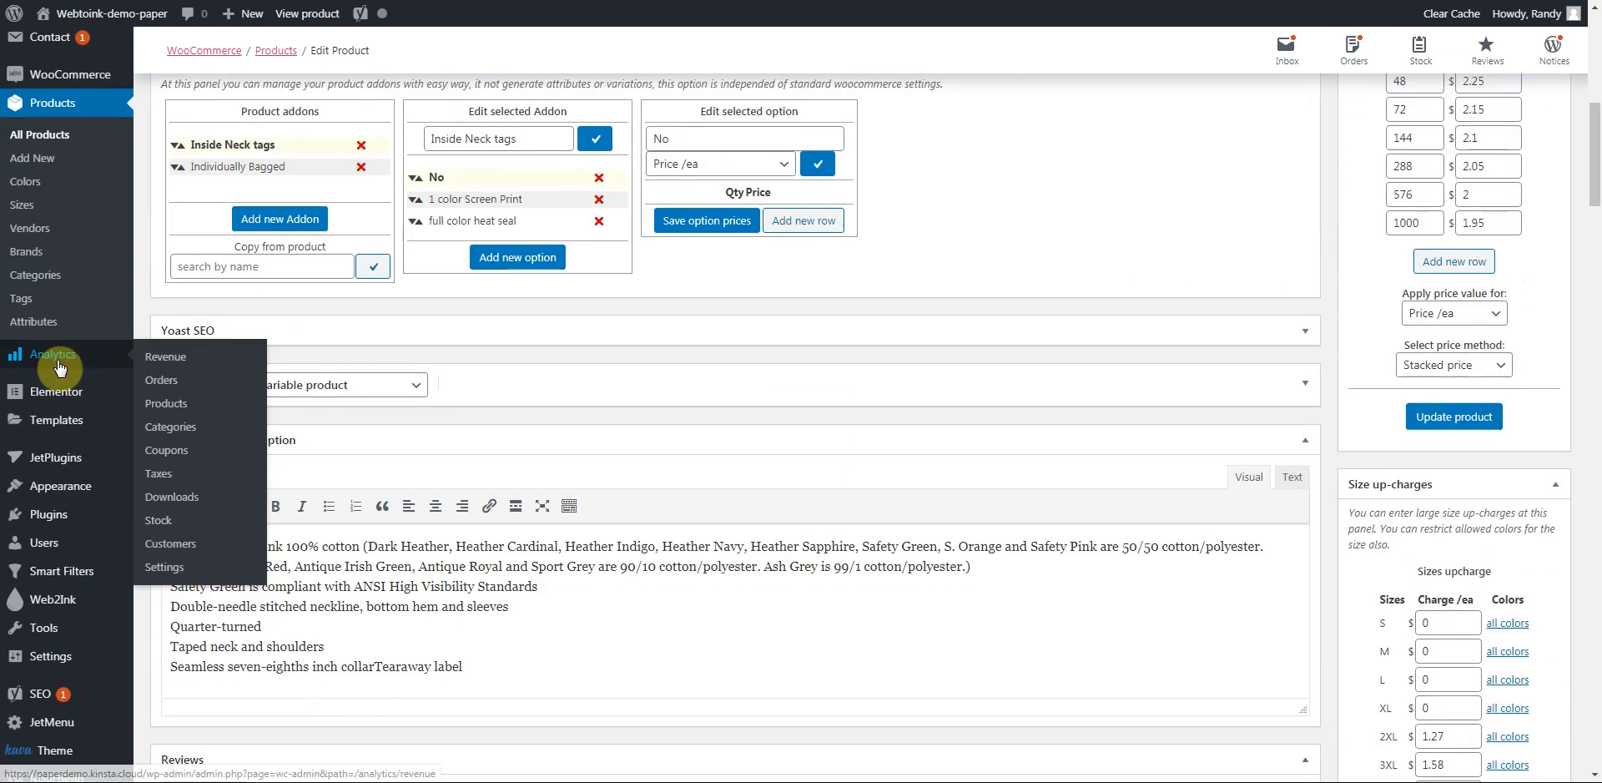
left_click(48, 602)
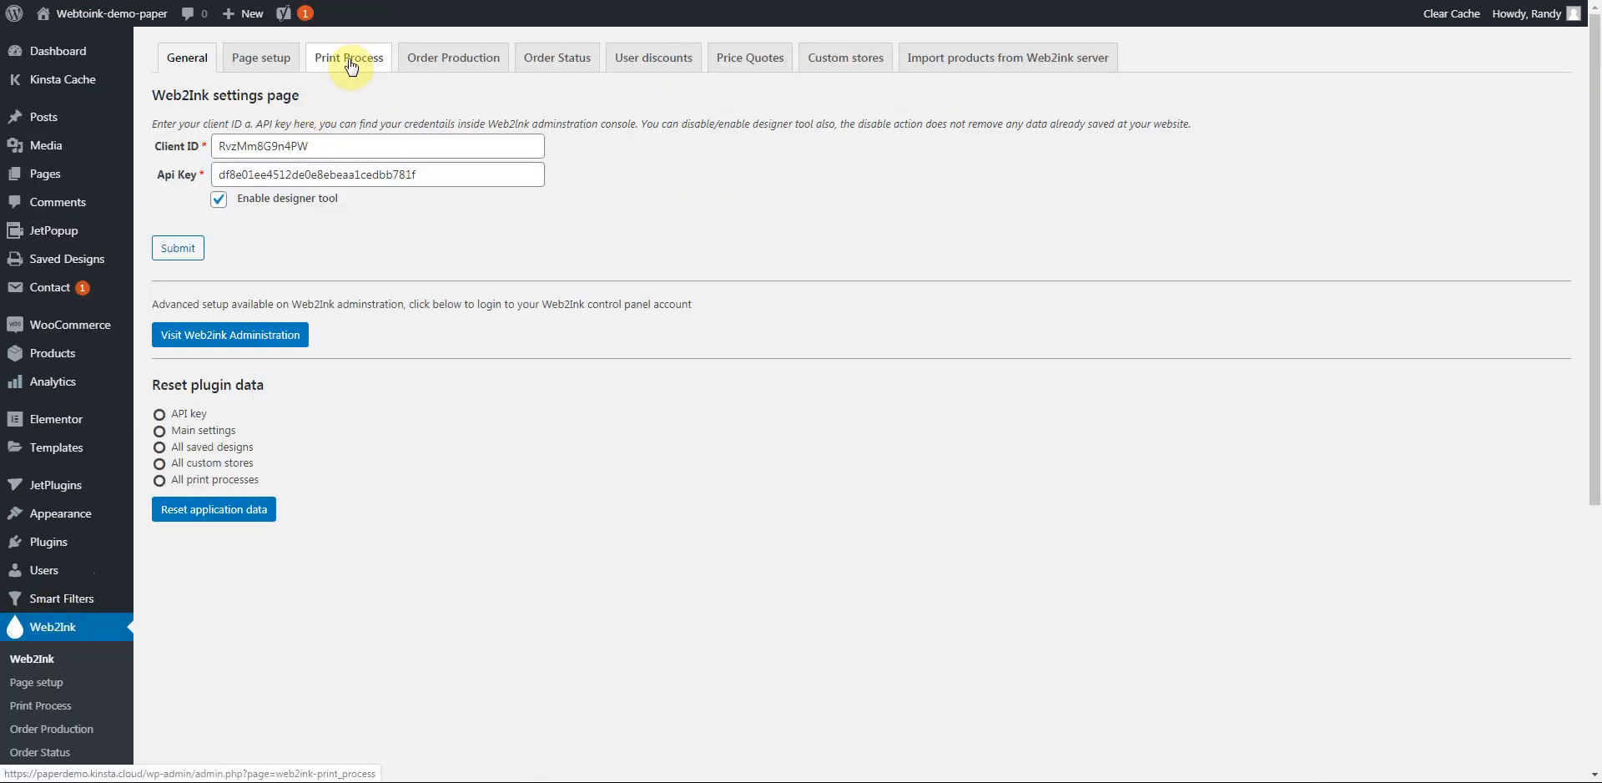
left_click(350, 60)
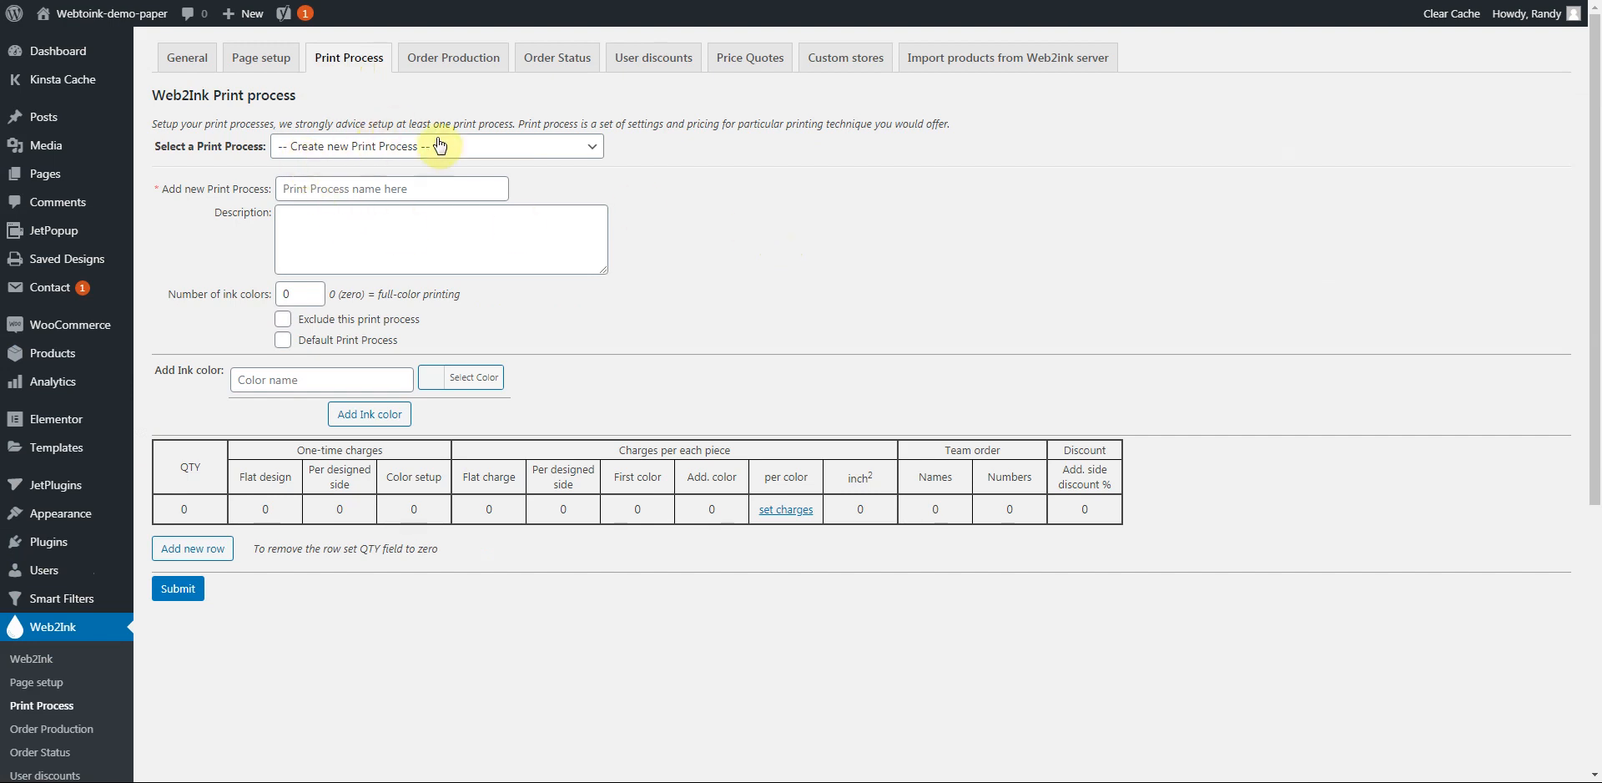
left_click(488, 160)
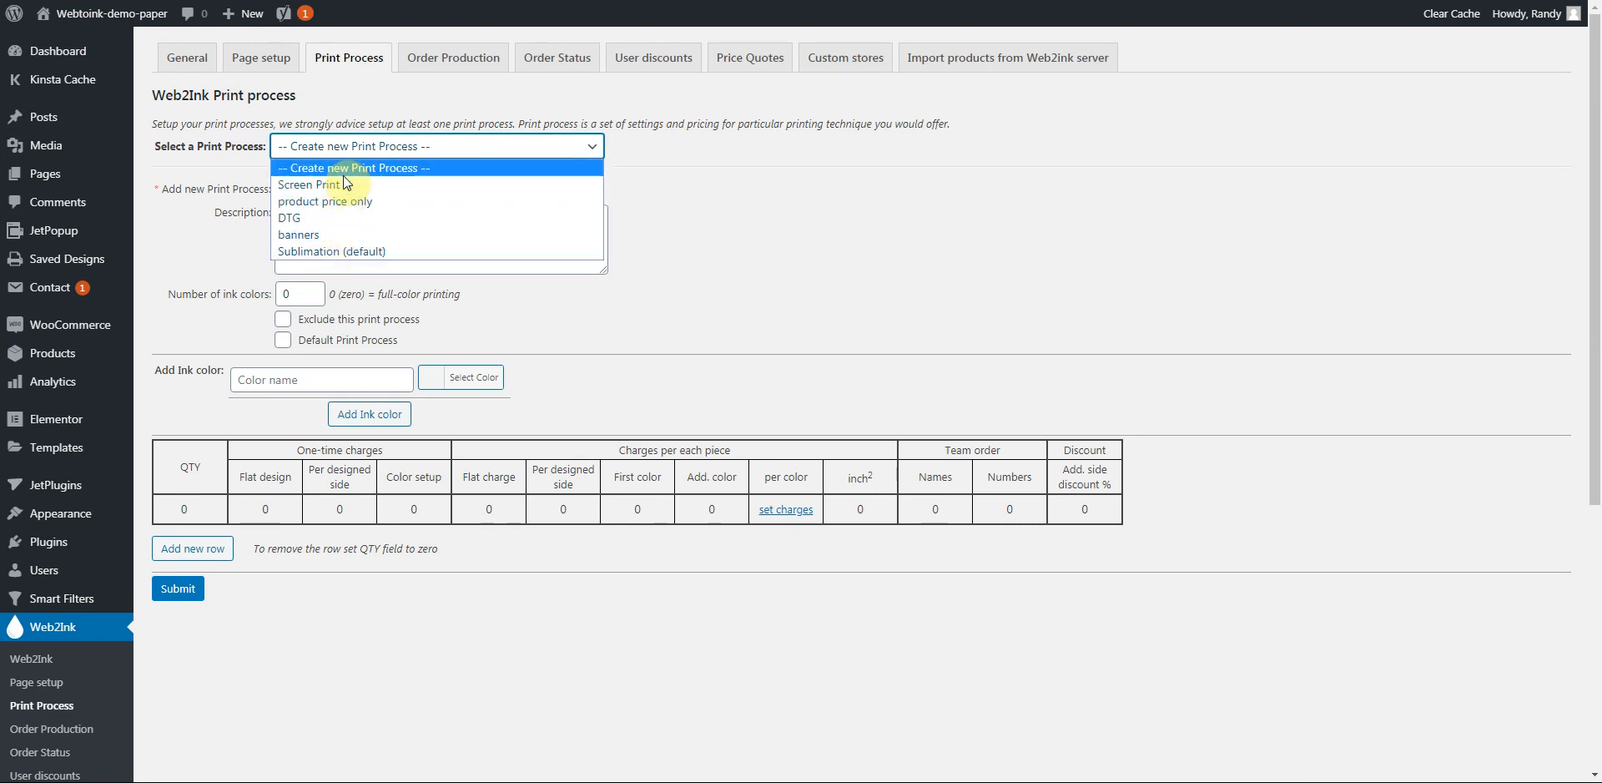
left_click(731, 208)
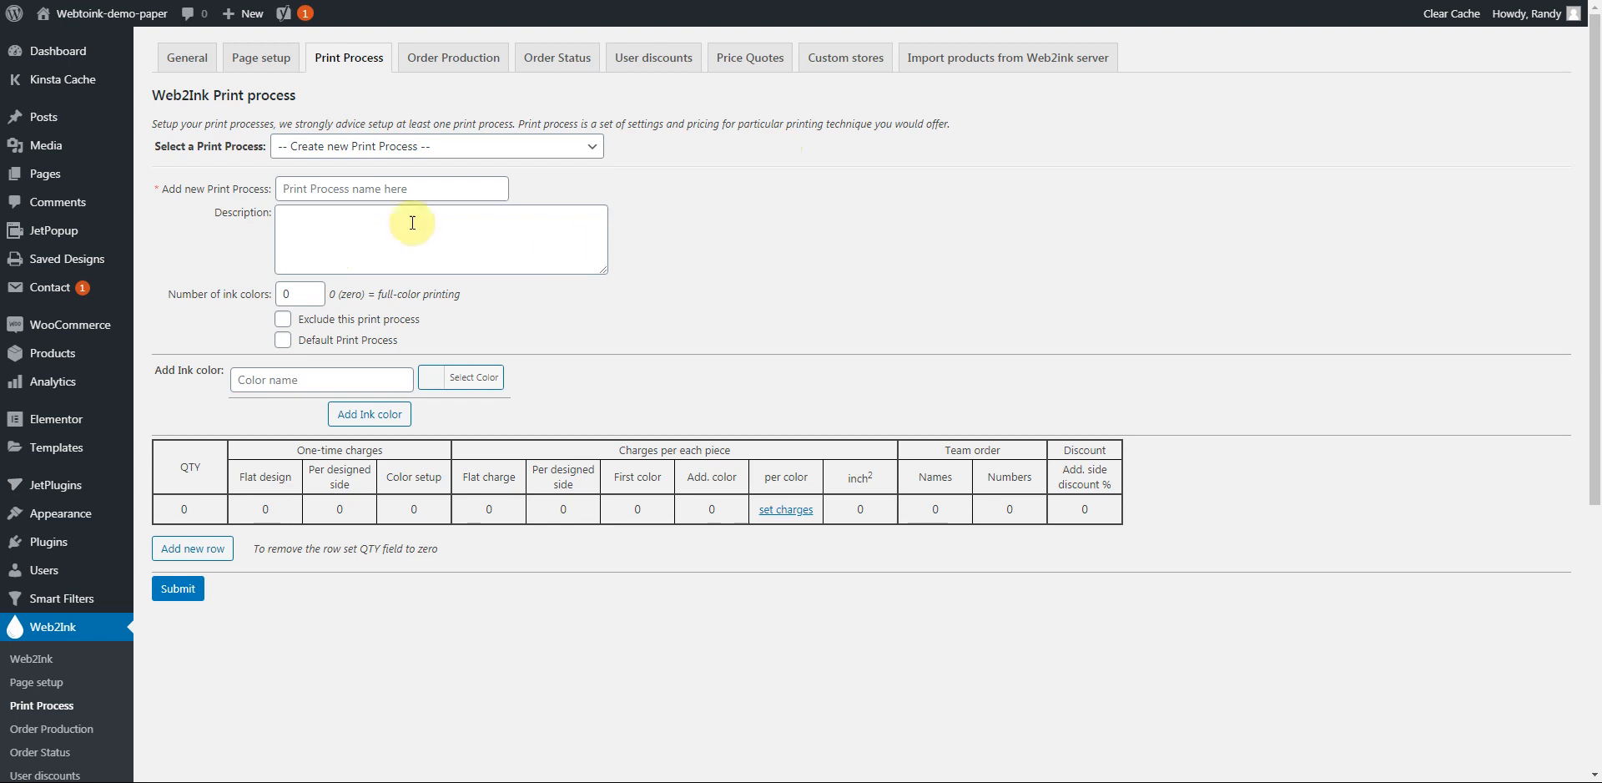
- Name the new print process "screen printing" and set its number of ink colors to 7
left_click(385, 191)
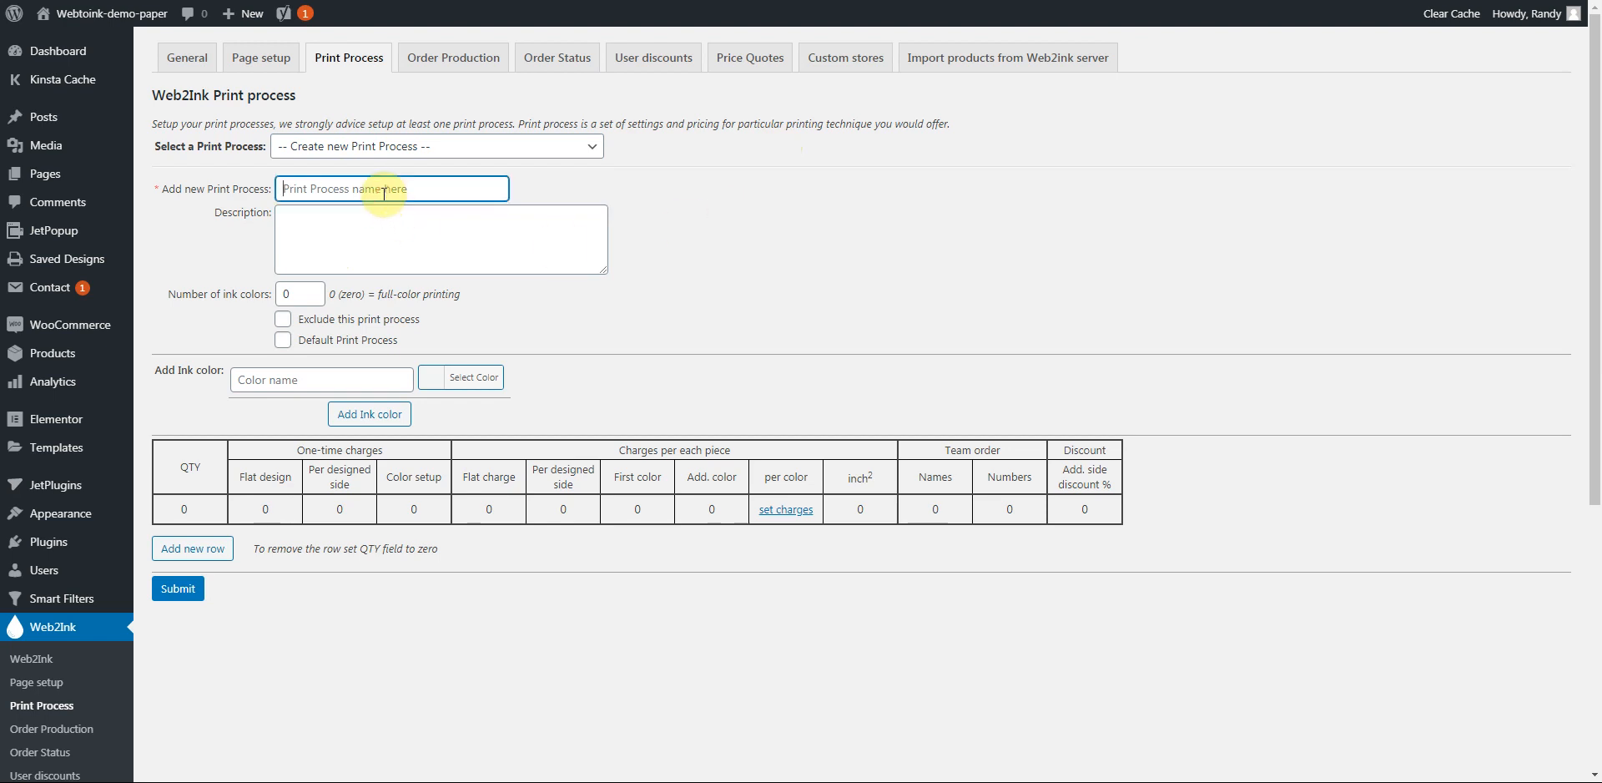
type("screen printing")
left_click(317, 237)
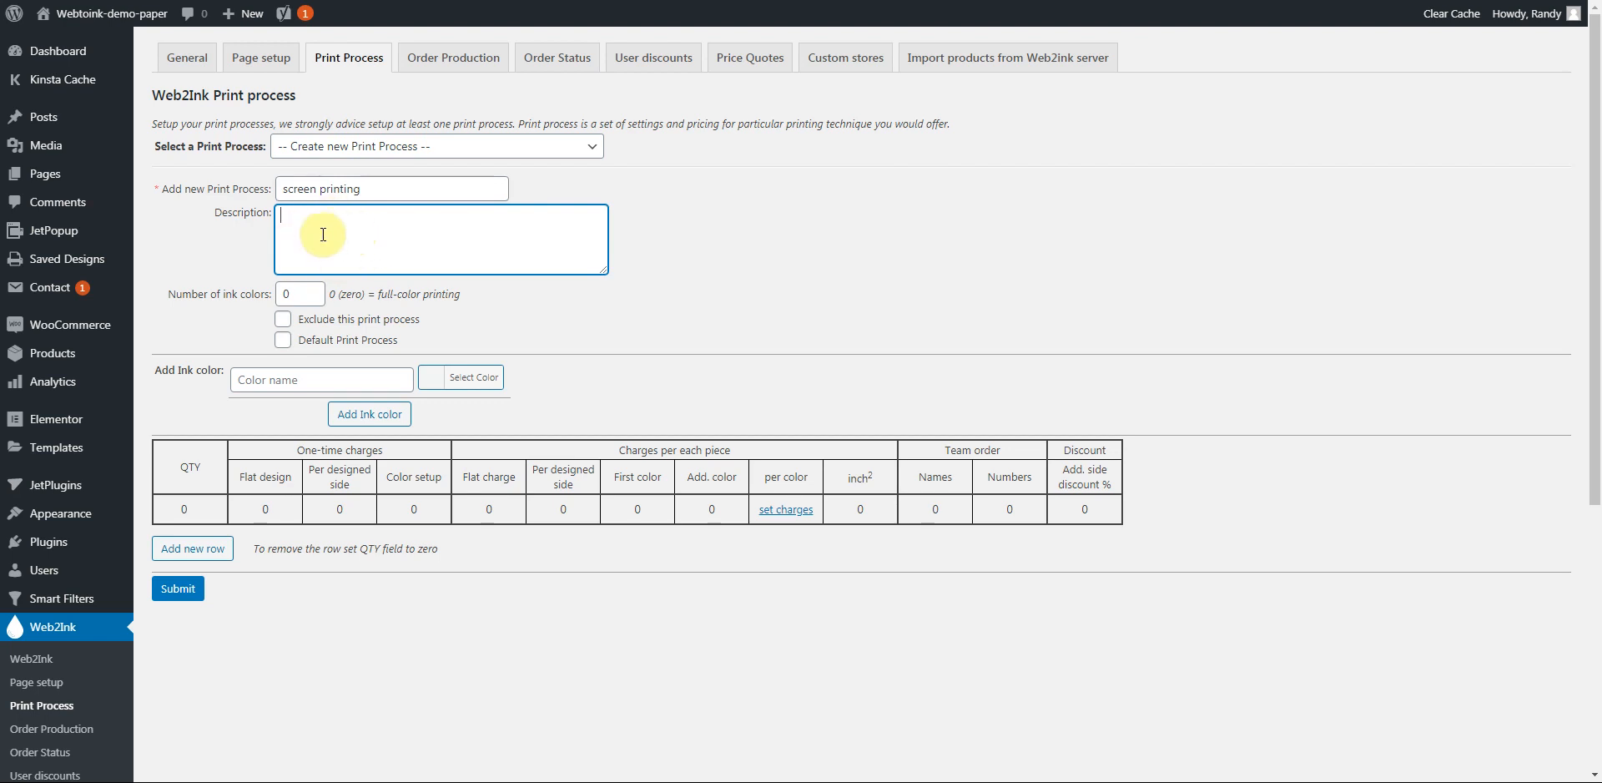
left_click(298, 293)
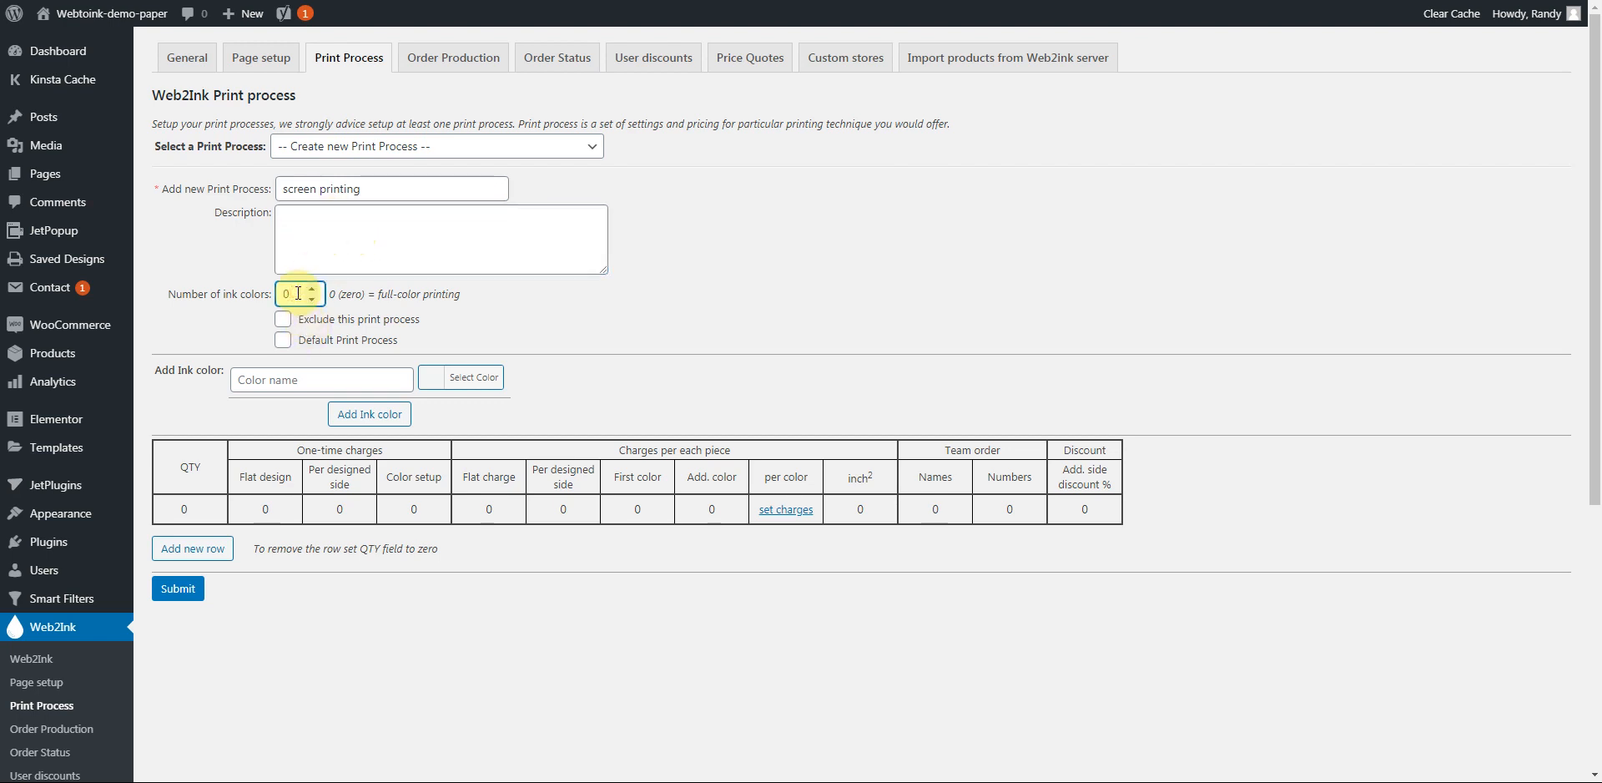
left_click(312, 288)
left_click(313, 289)
left_click(312, 288)
left_click(313, 289)
left_click(312, 289)
left_click(312, 289)
left_click(312, 289)
left_click(312, 289)
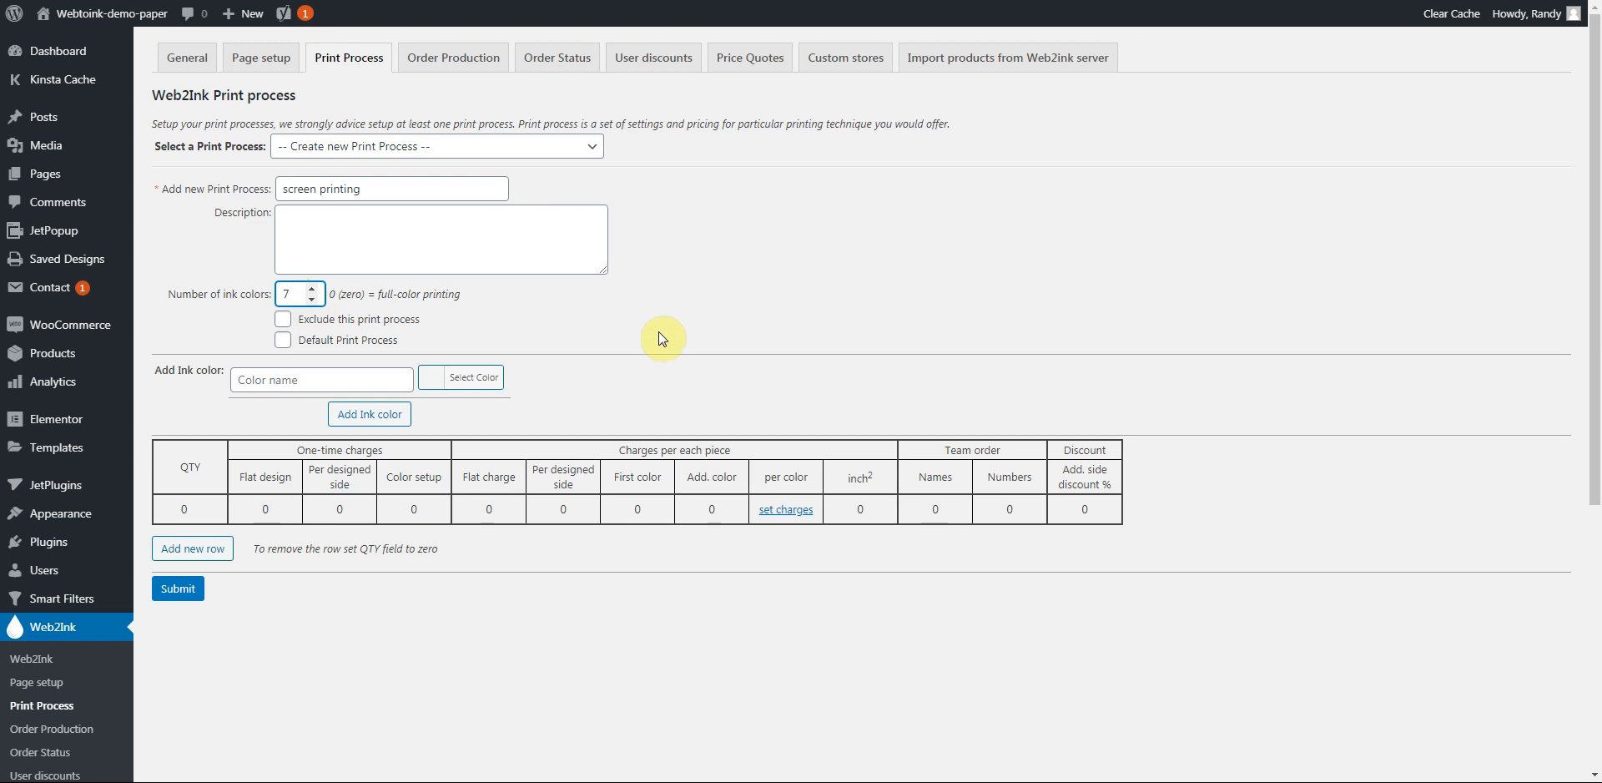
- Add six more blank quantity rows to the print process charges table
left_click(189, 559)
left_click(190, 585)
left_click(189, 604)
left_click(190, 639)
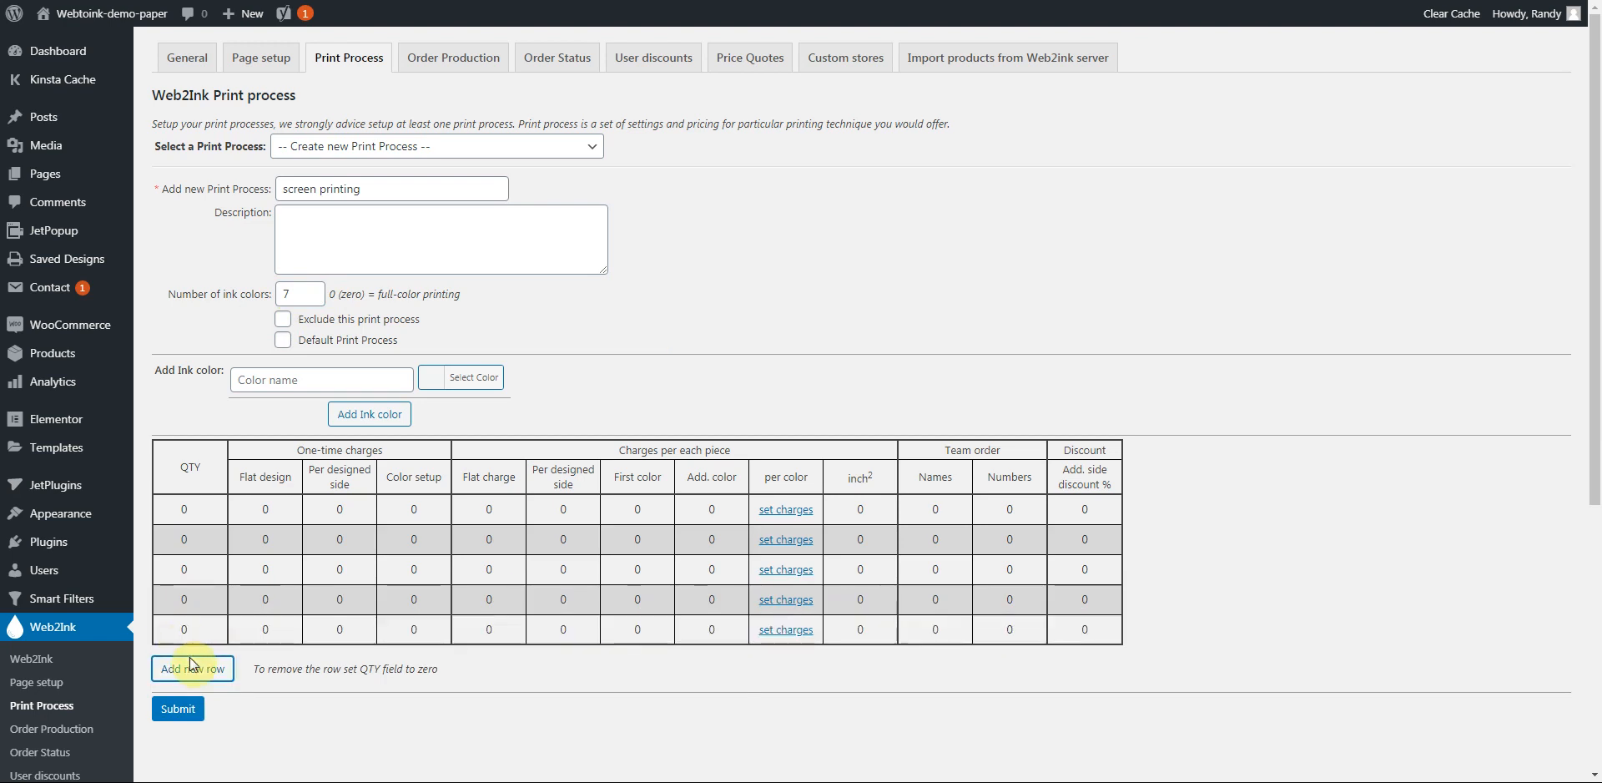
left_click(192, 668)
left_click(195, 703)
- Enter quantities 12, 24, 48 and 72 in the first four rows of the charges table
left_click(166, 509)
type("12")
left_click(171, 540)
type("24")
left_click(160, 576)
type("48")
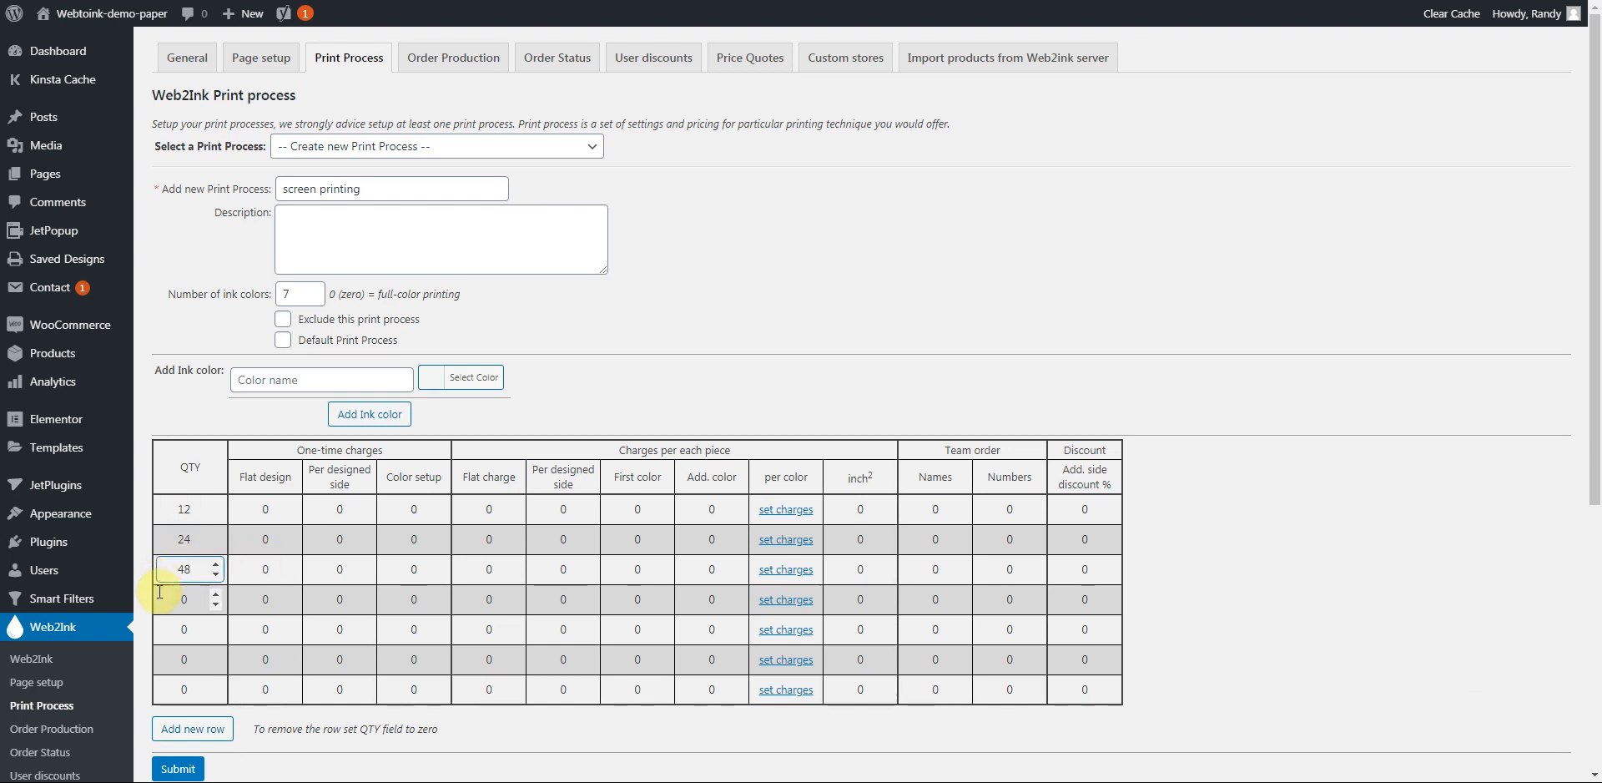
left_click(170, 602)
type("72")
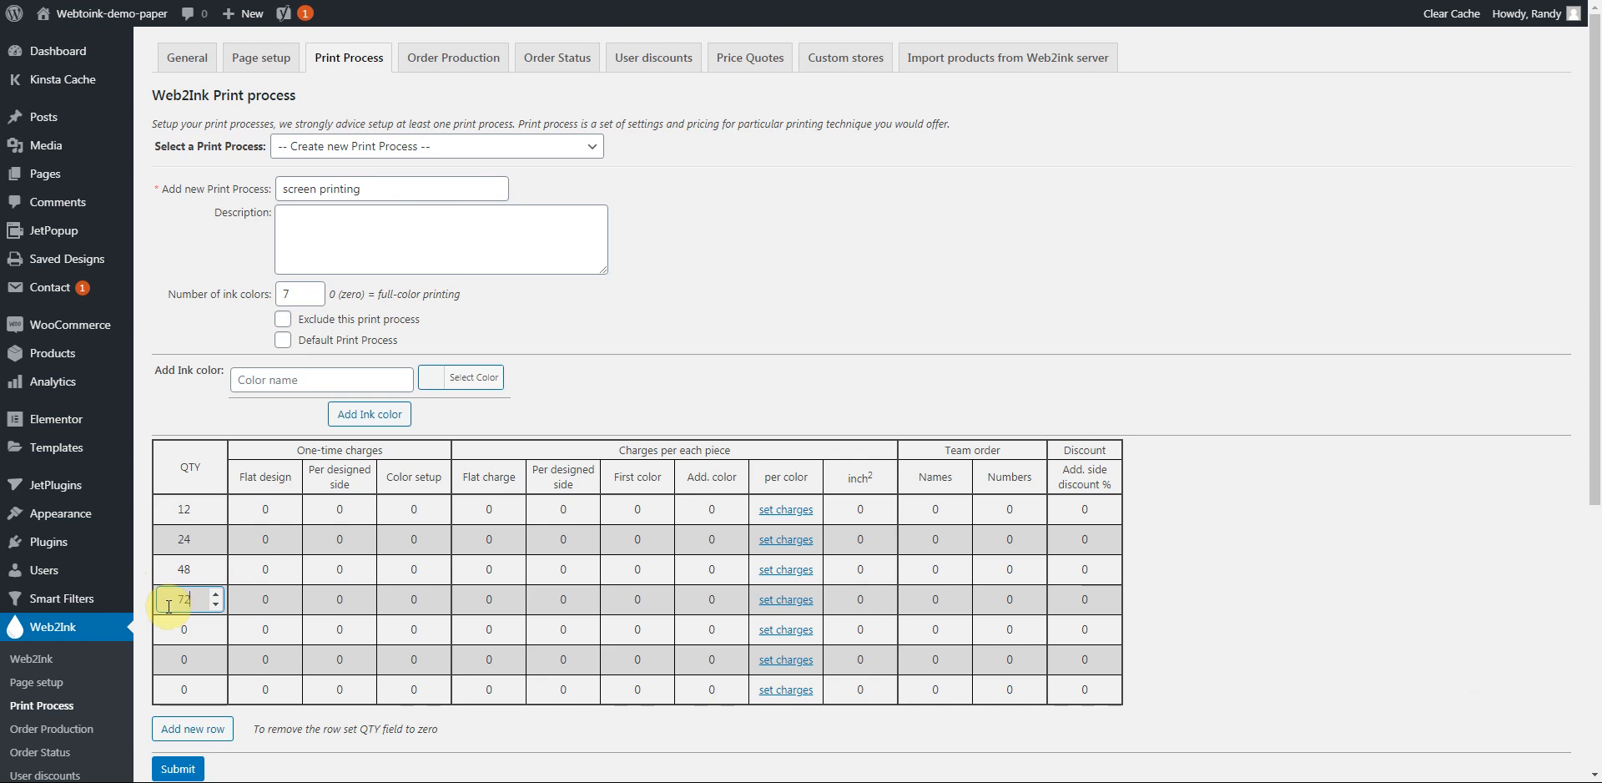
- Enter quantities 144, 288 and 576 in the remaining rows, and add one more row with quantity 1000
left_click(194, 636)
type("144")
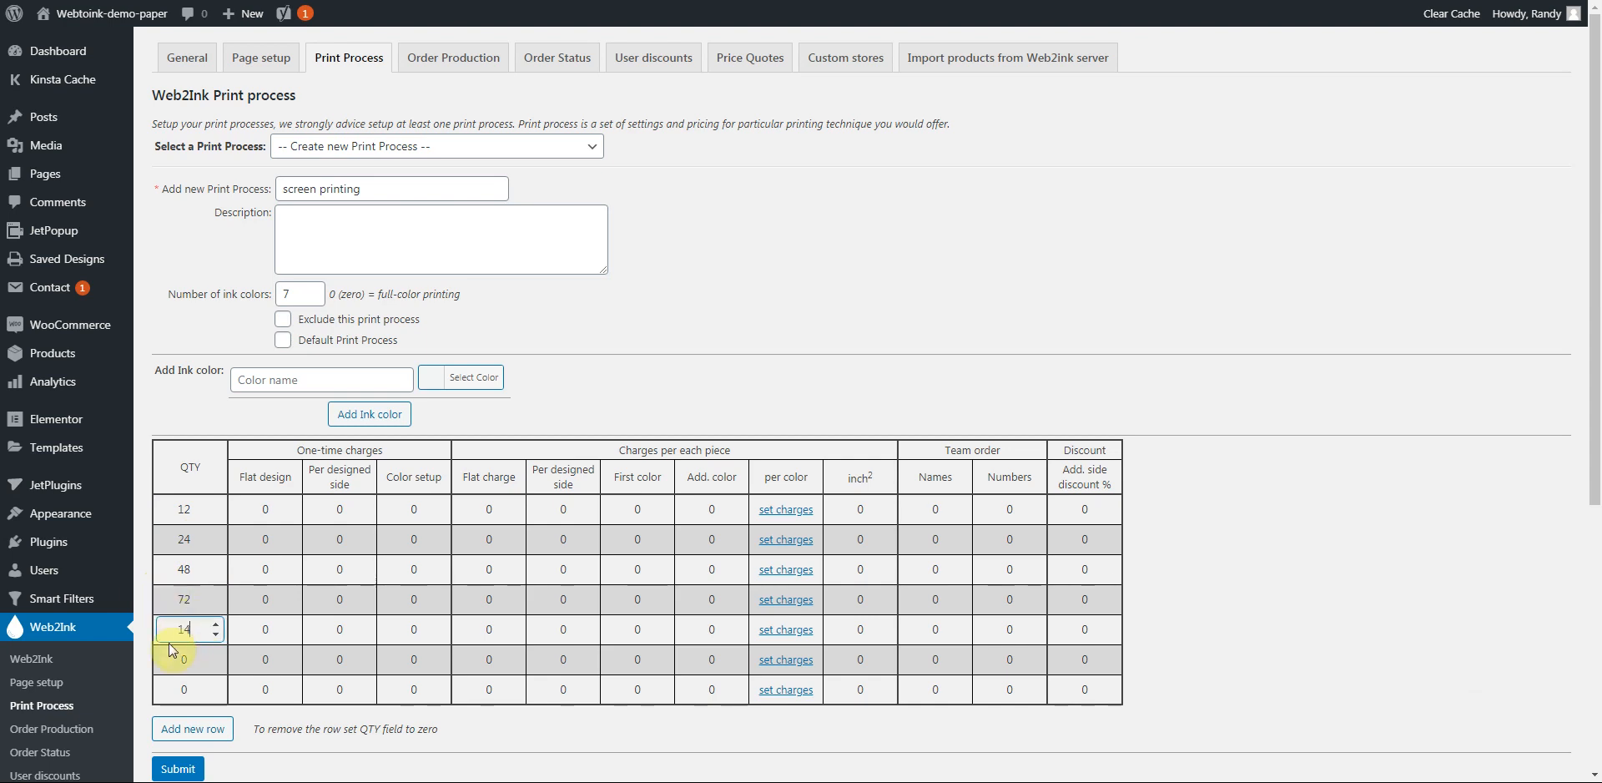
left_click(194, 659)
type("288")
left_click(200, 687)
type("576")
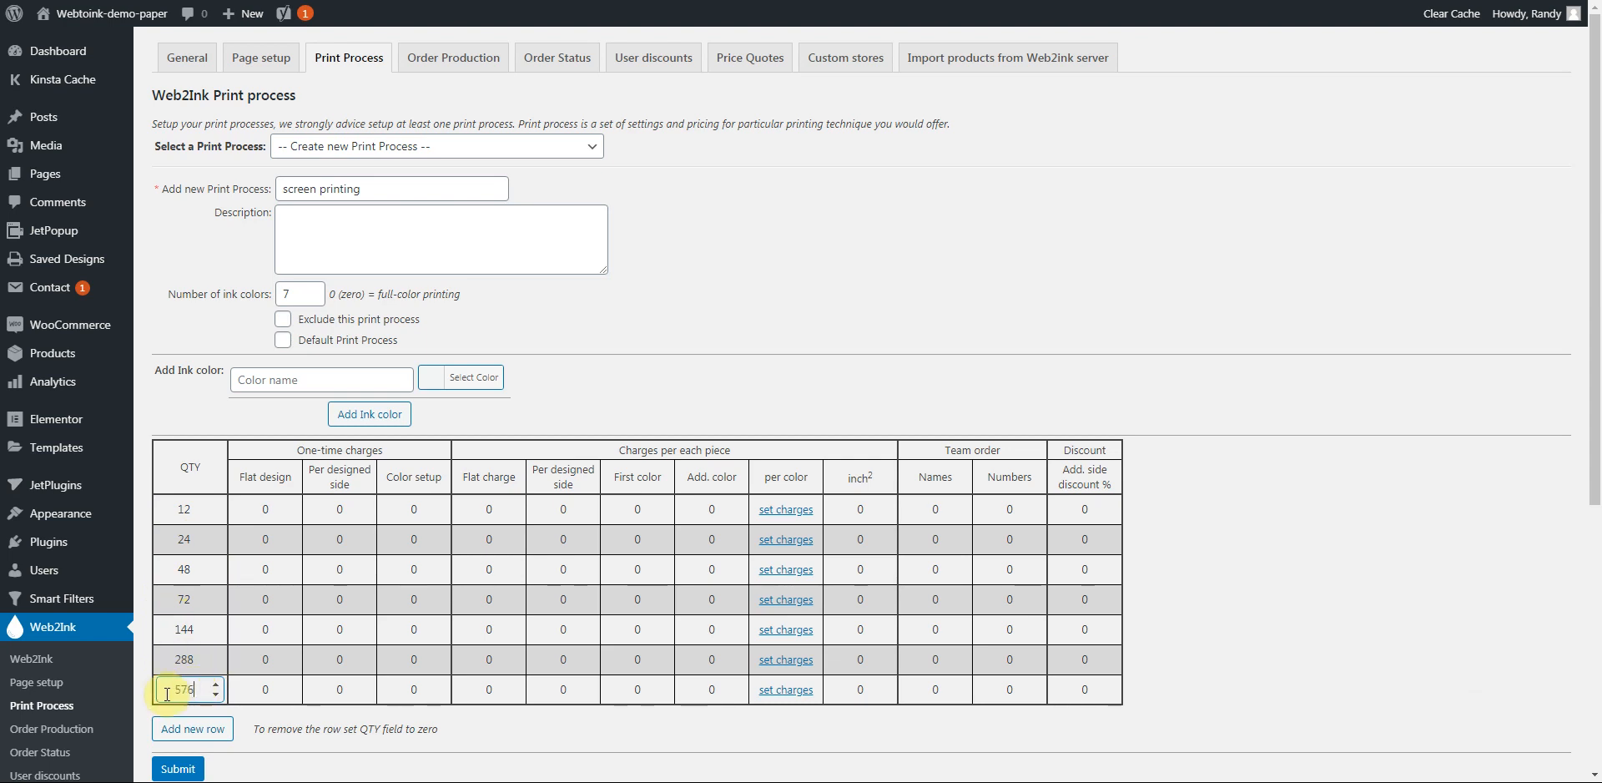
left_click(192, 728)
left_click(185, 718)
type("1000")
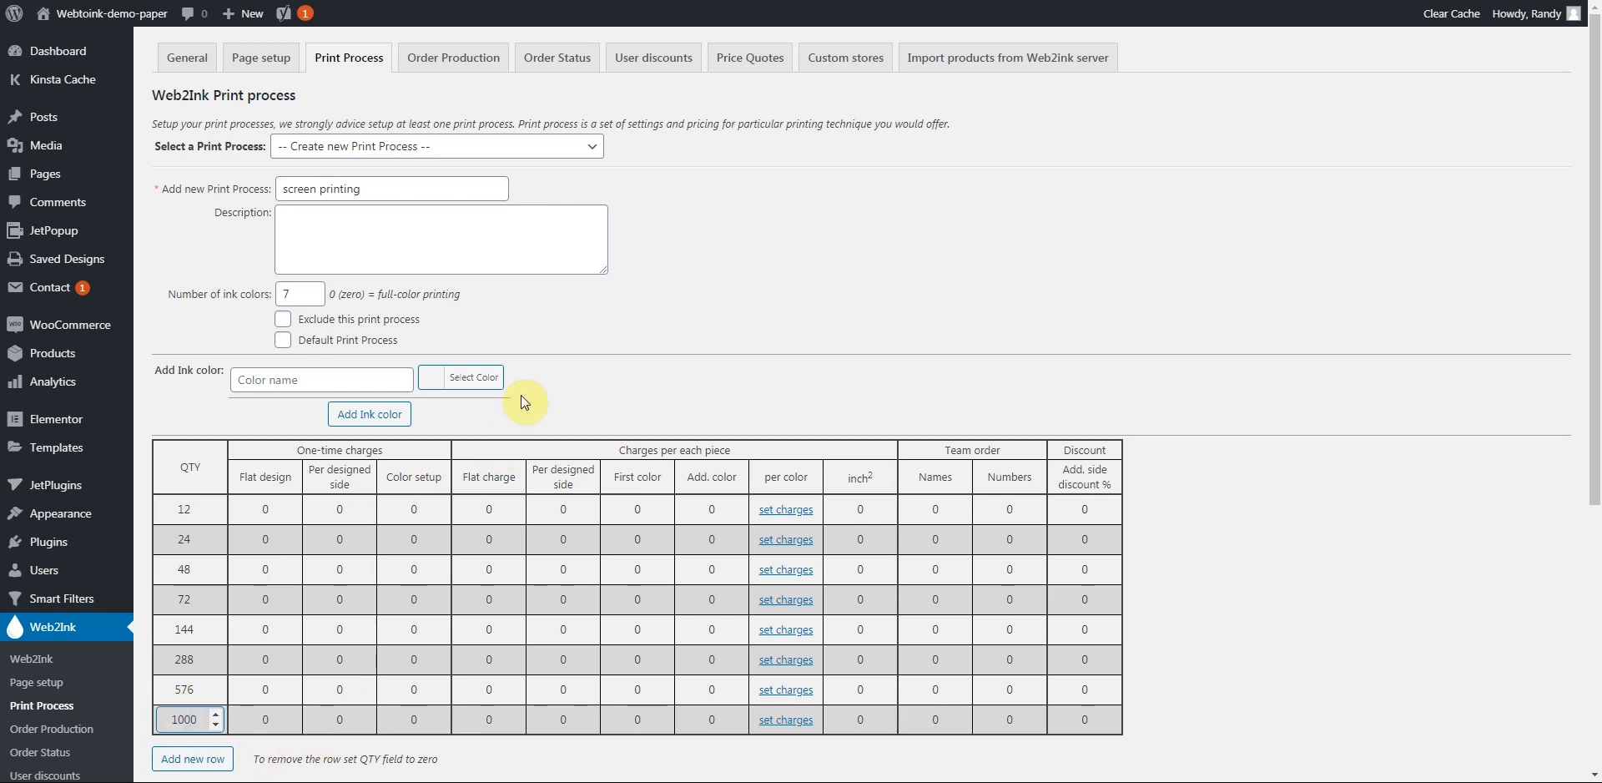
left_click(540, 416)
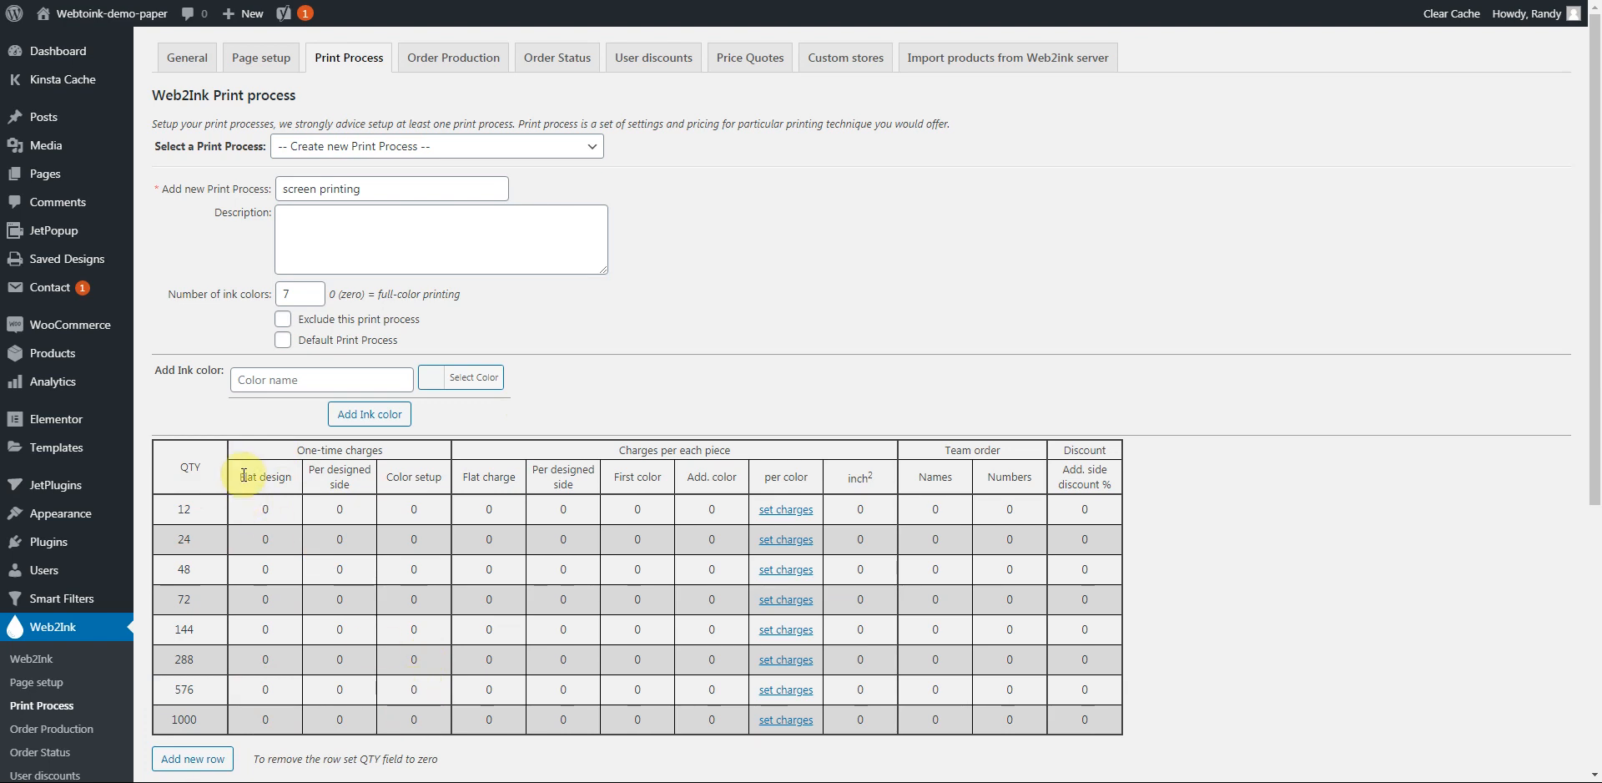
- Set the one-time flat design charge for quantity 12 to 20
left_click_drag(234, 477, 280, 477)
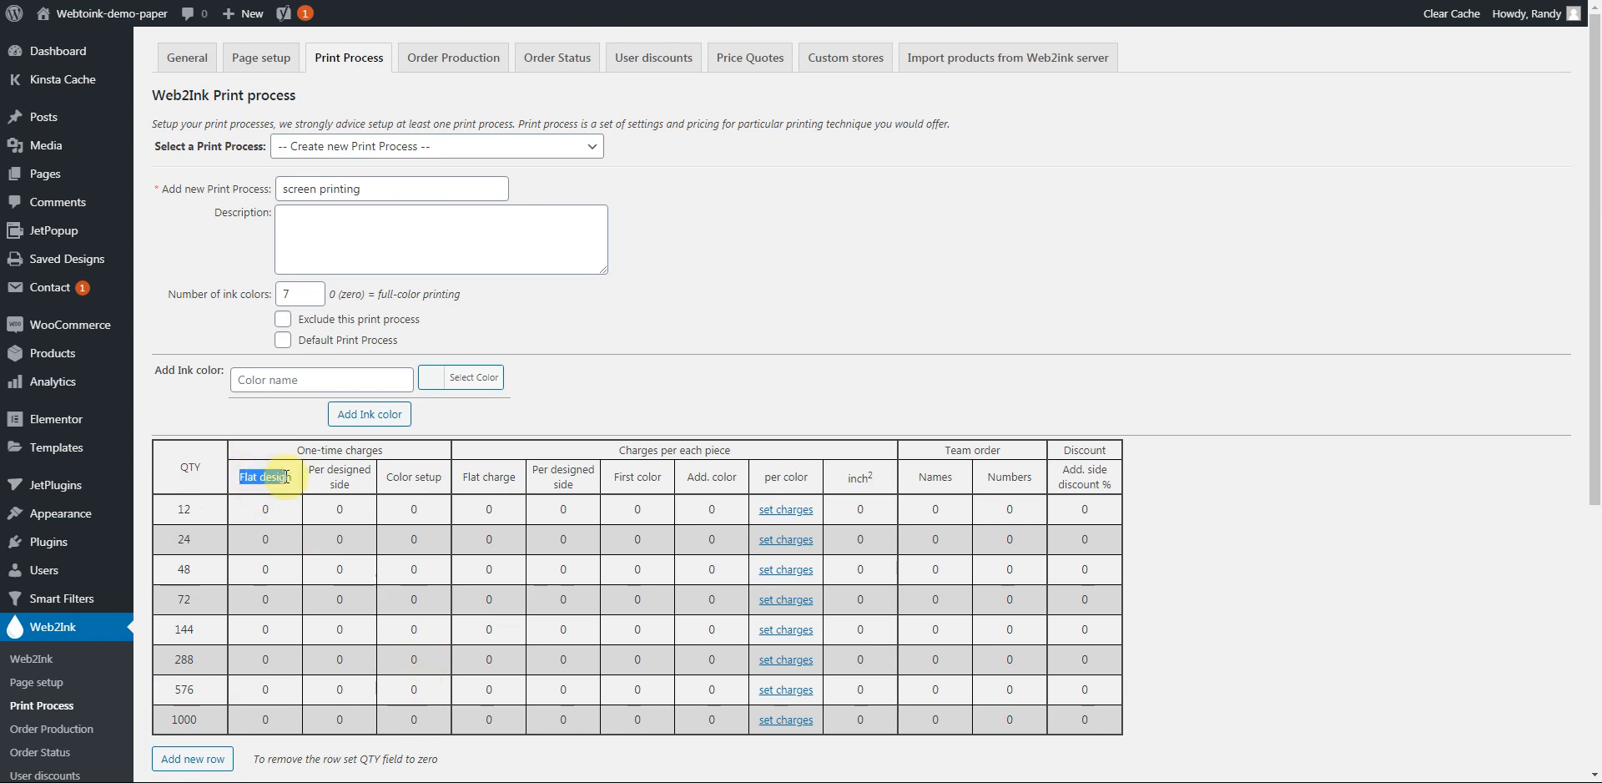
left_click(294, 476)
left_click(262, 510)
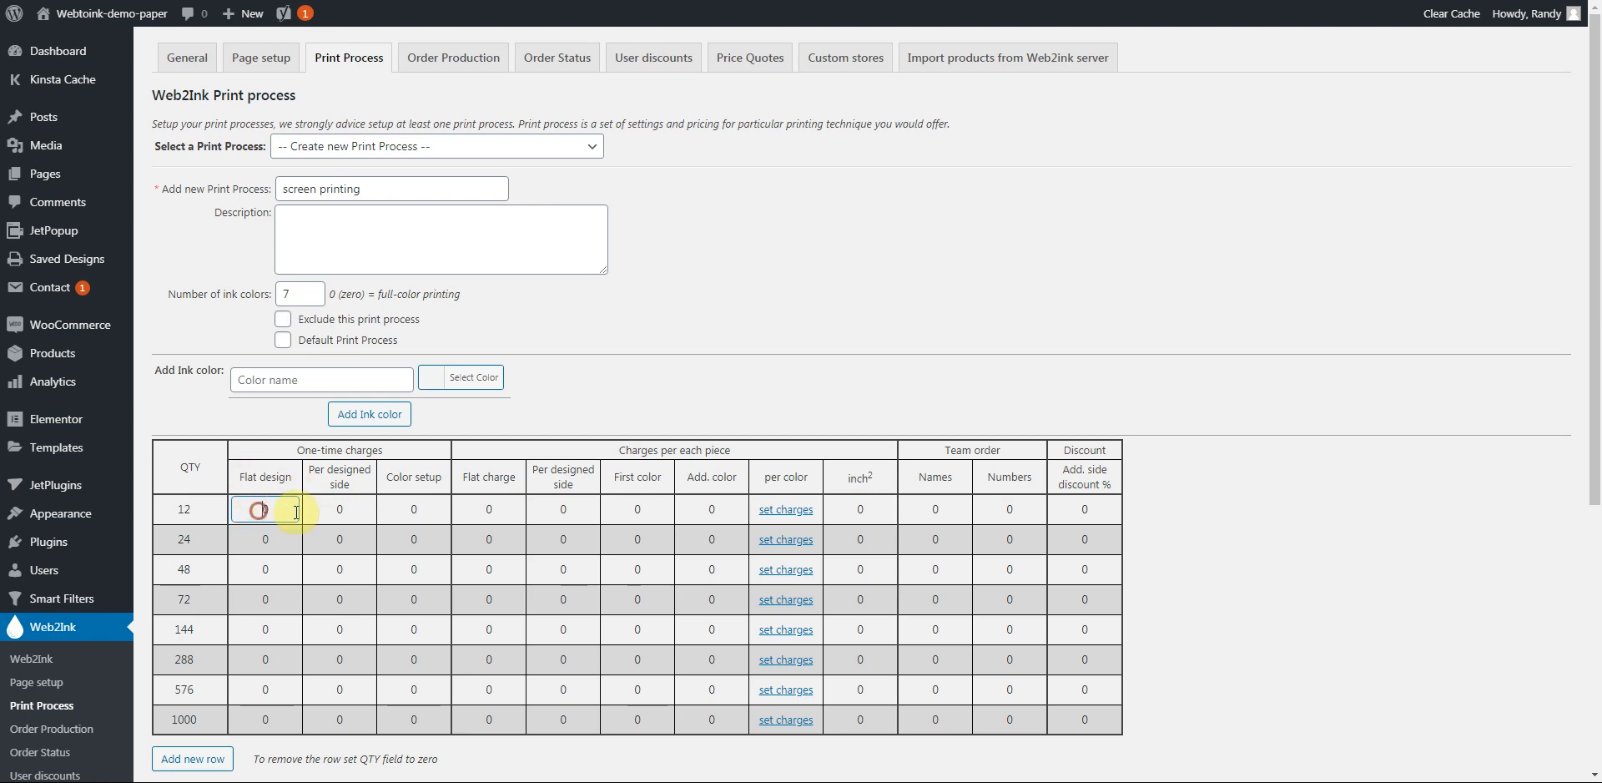
type("20")
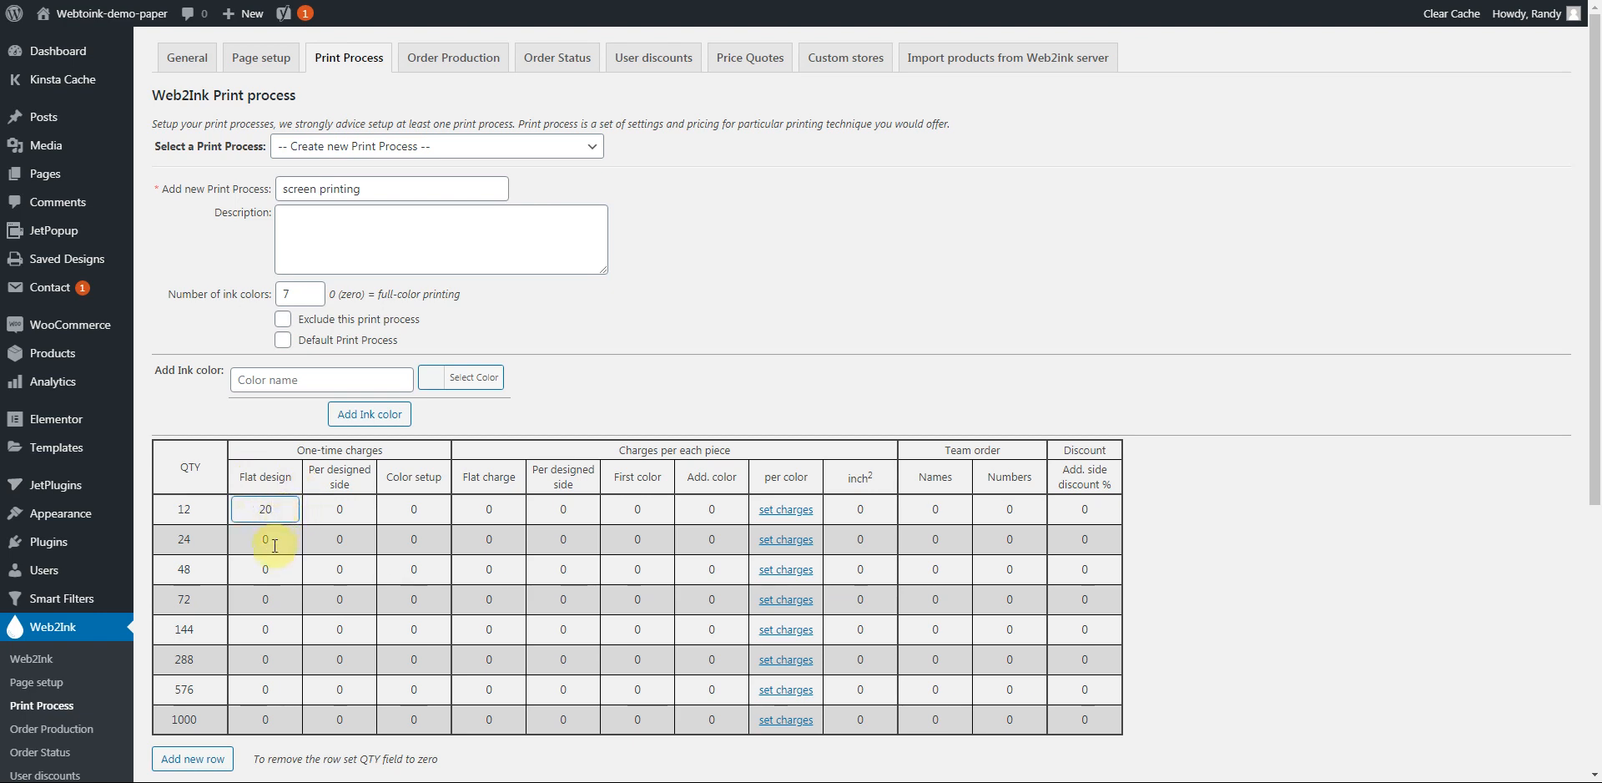
left_click(282, 540)
left_click(264, 569)
left_click(263, 601)
left_click(264, 628)
left_click(265, 660)
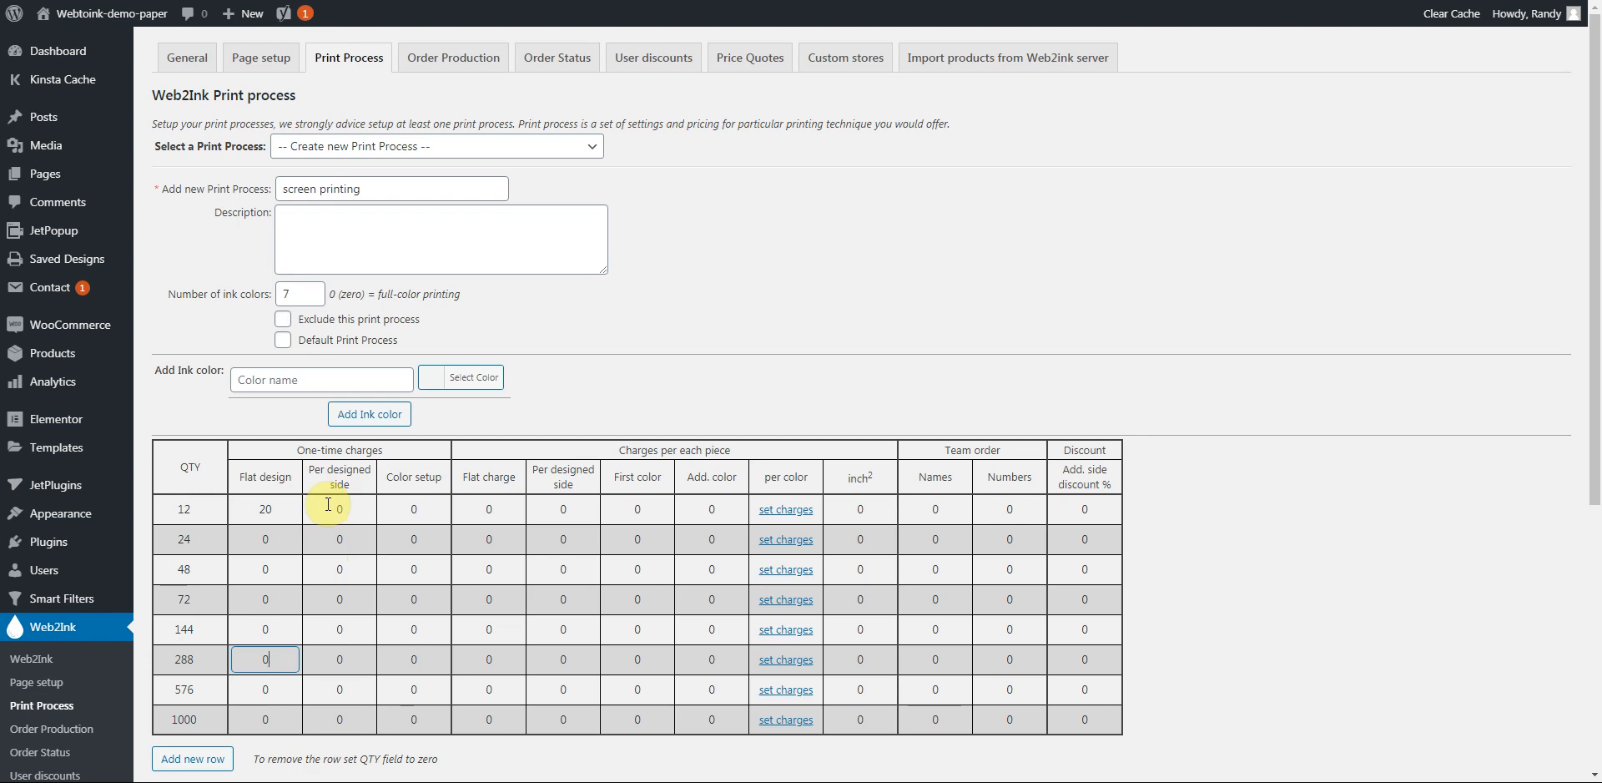
- Set the one-time color setup charge to 25 for quantities 12, 24 and 48
left_click(388, 475)
left_click_drag(388, 475, 442, 479)
left_click(441, 479)
left_click(446, 511)
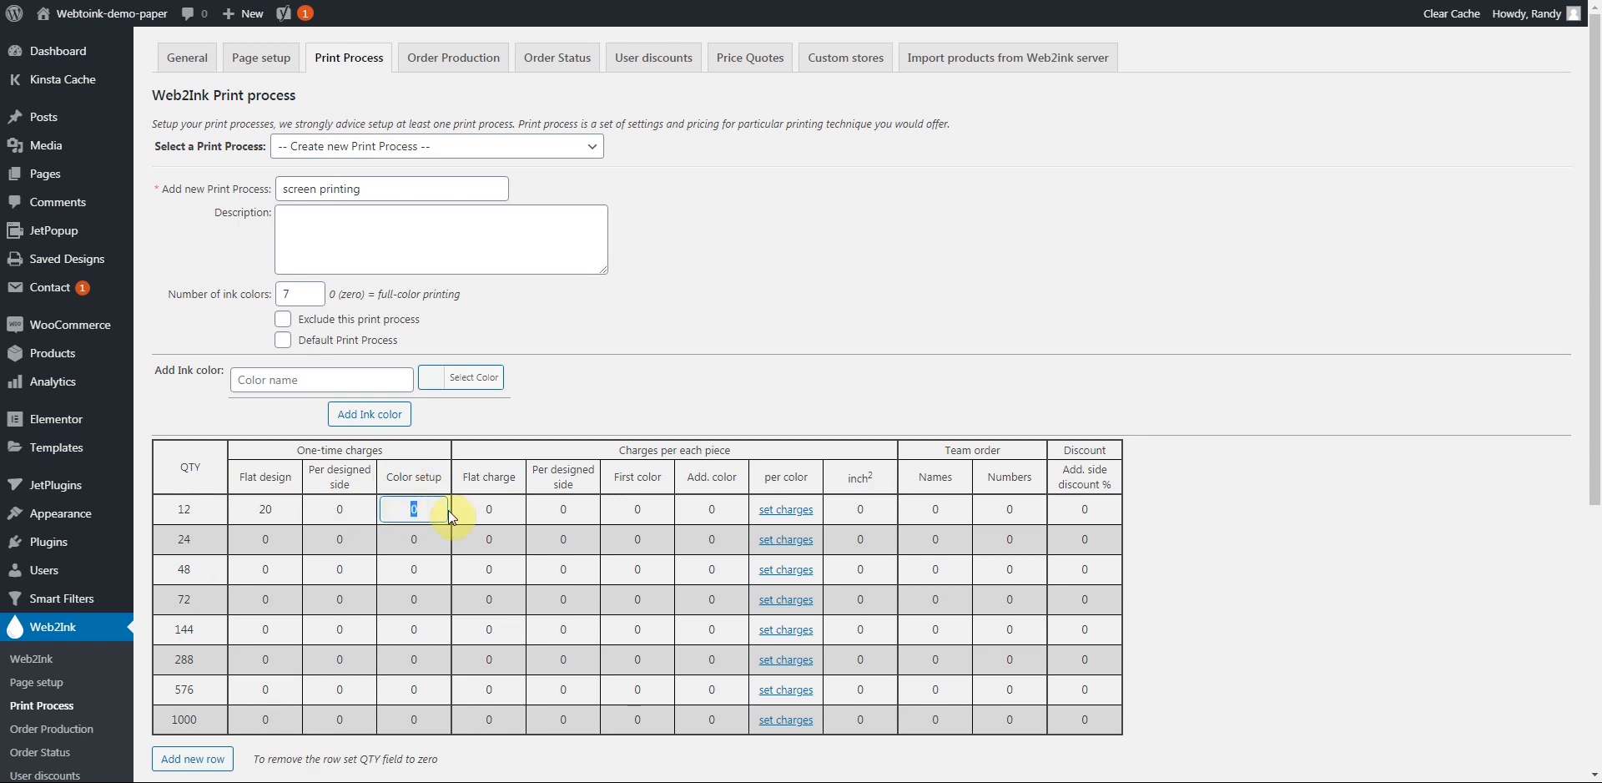
type("25")
left_click(409, 540)
type("25")
left_click(447, 569)
type("25")
- Set the one-time color setup charge to 25 for quantities 72 and 144
left_click(434, 601)
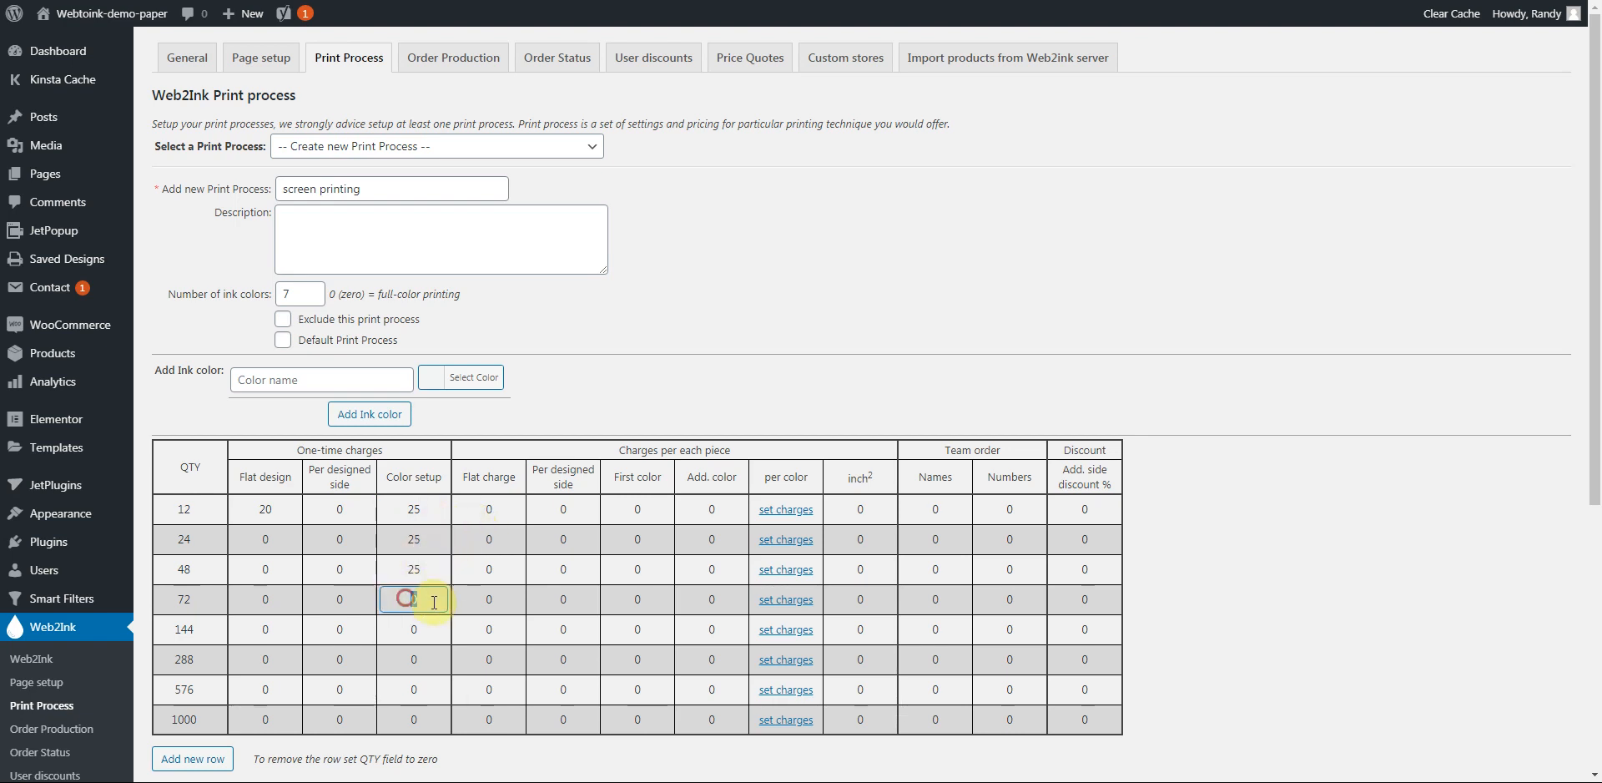
type("25")
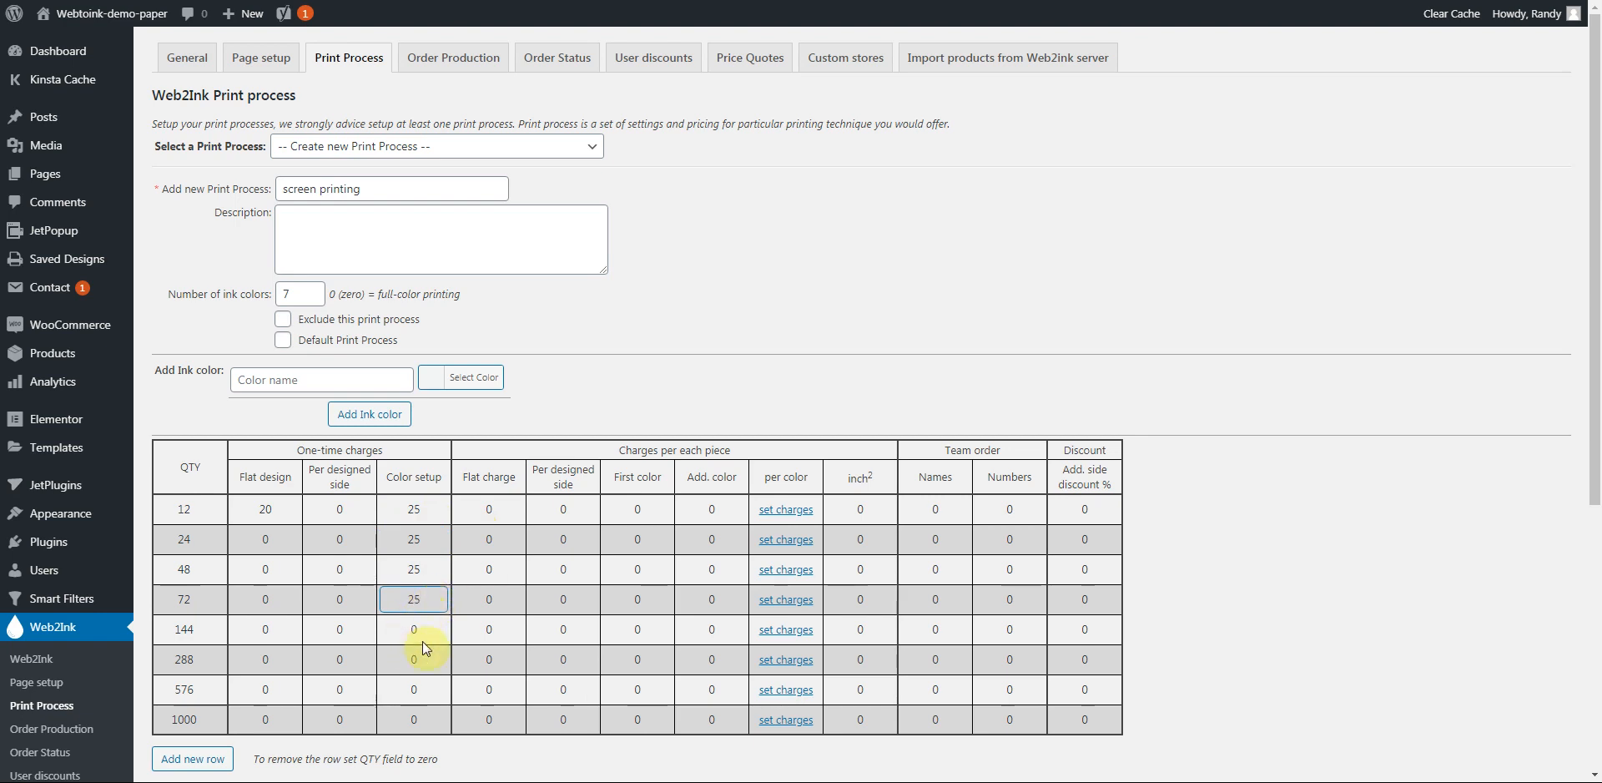
left_click(413, 632)
type("25")
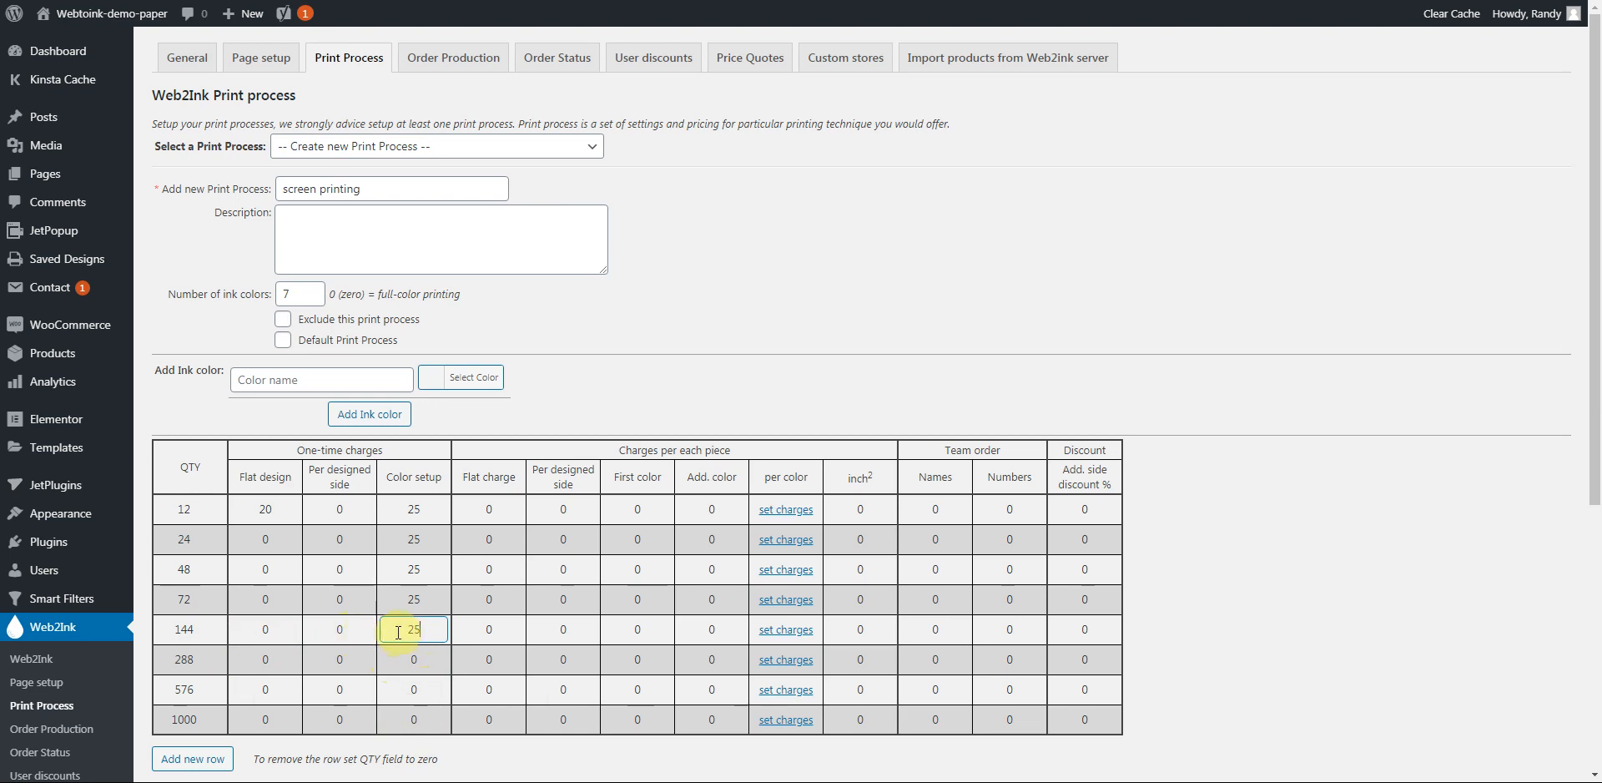
left_click_drag(398, 632, 424, 632)
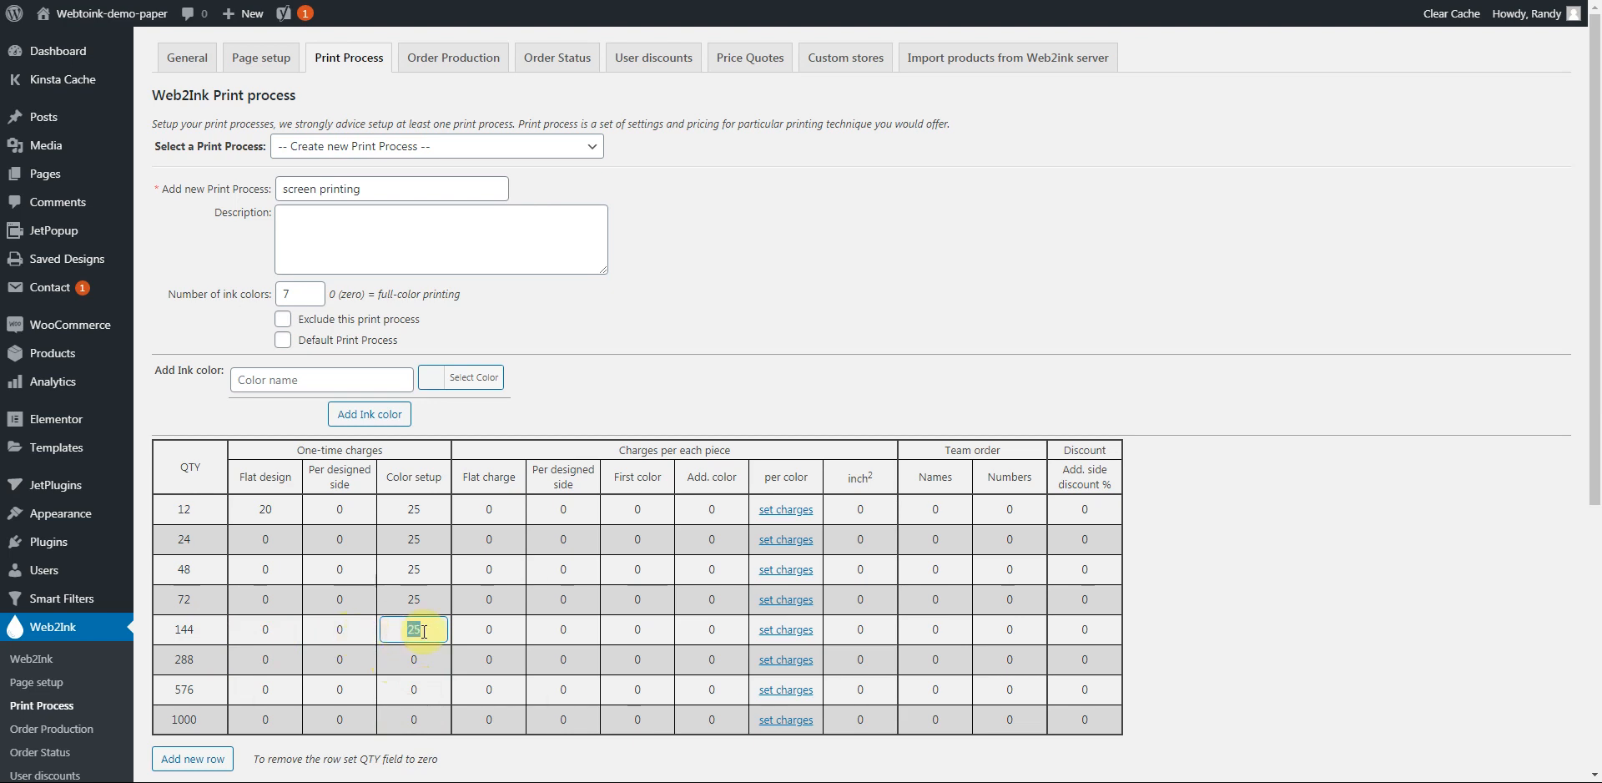
left_click(424, 632)
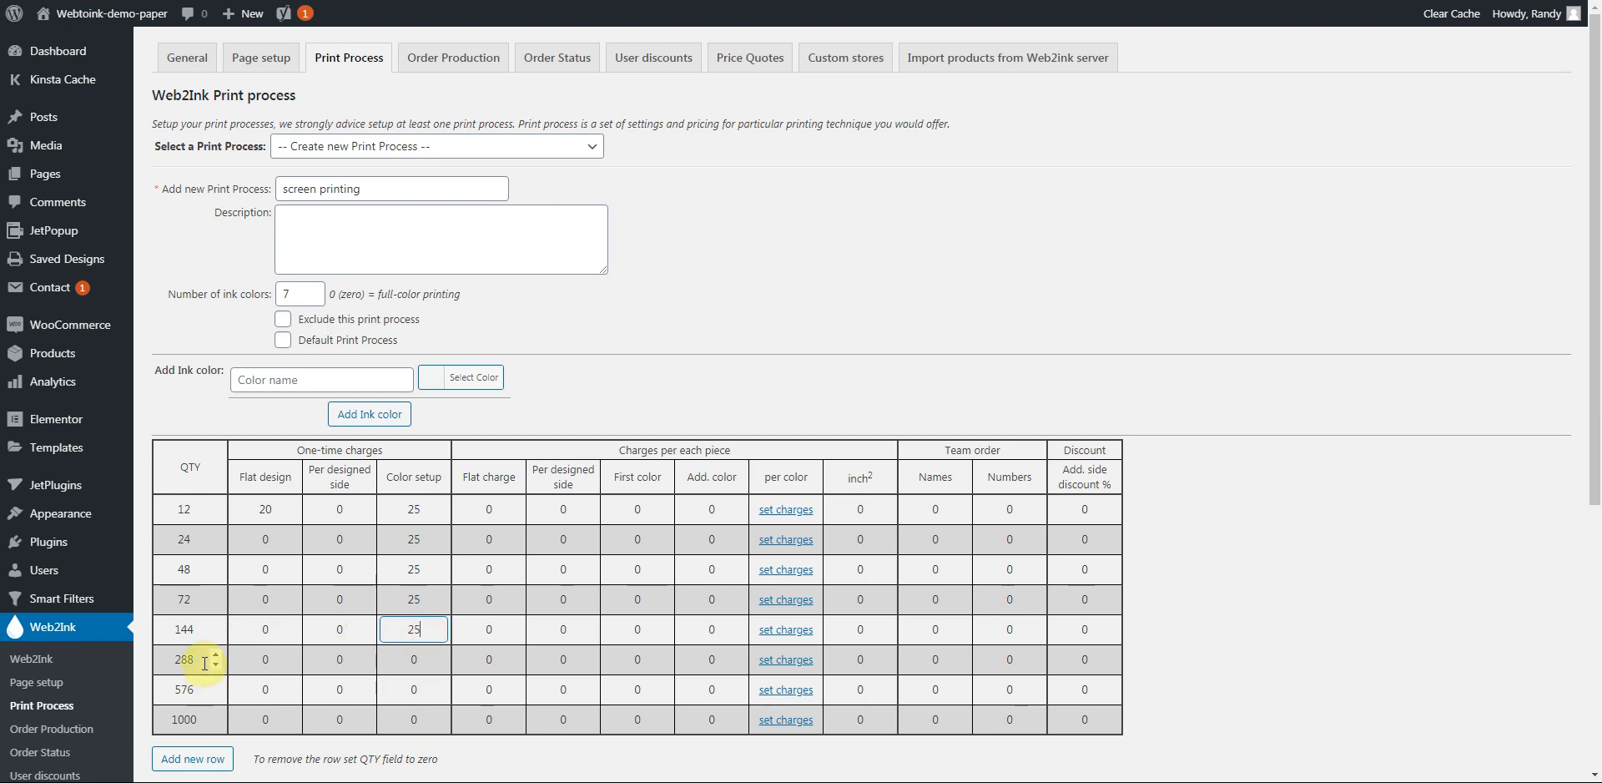
double_click(417, 659)
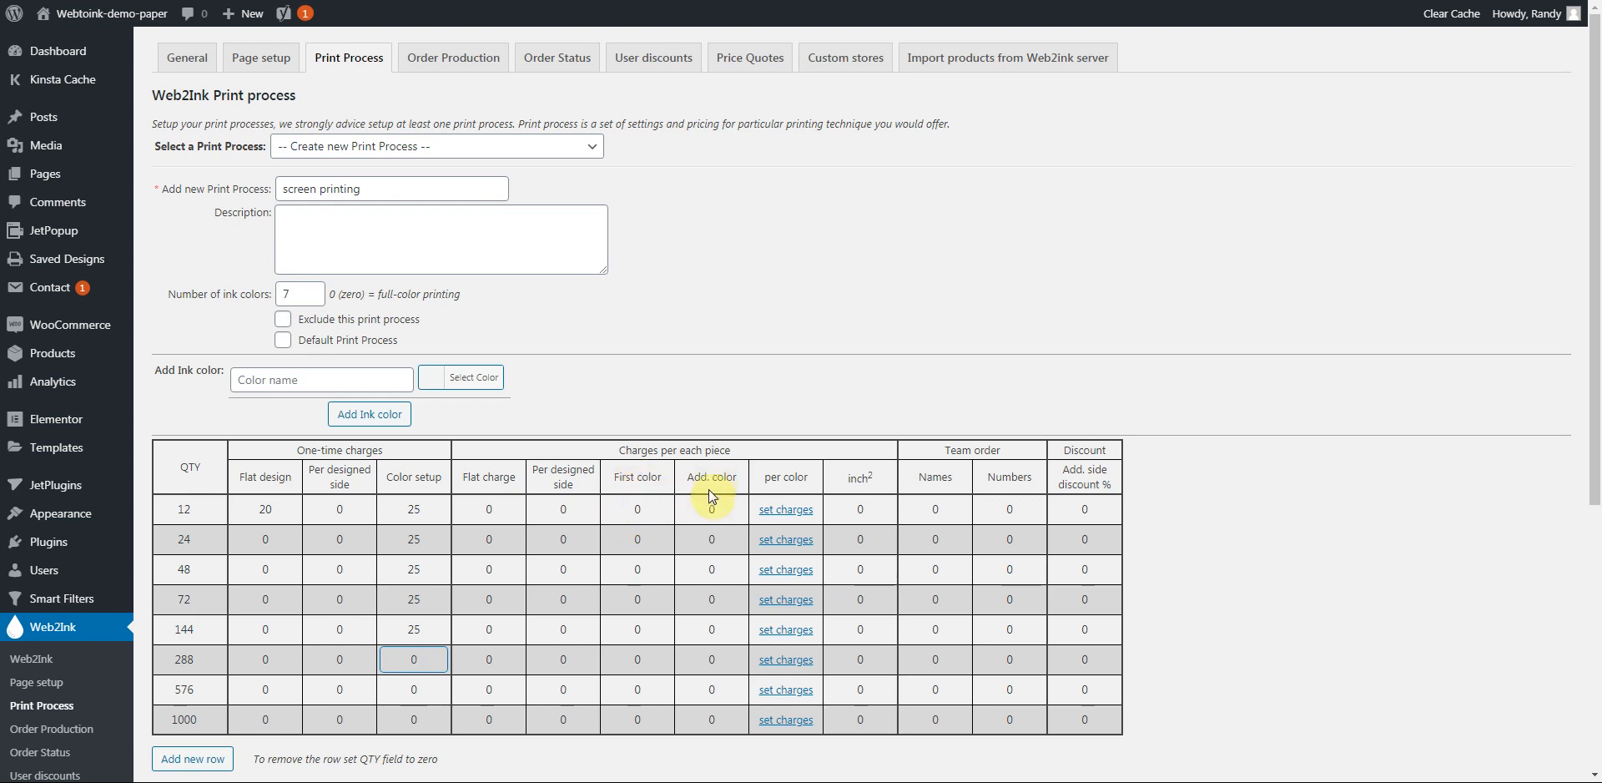
- Set the per-piece first and additional color charges to 5.00 and 2.50 for quantity 12, and to 4 and 2 for quantity 24
left_click(631, 507)
double_click(662, 504)
type("5.00")
double_click(705, 508)
type("2.50")
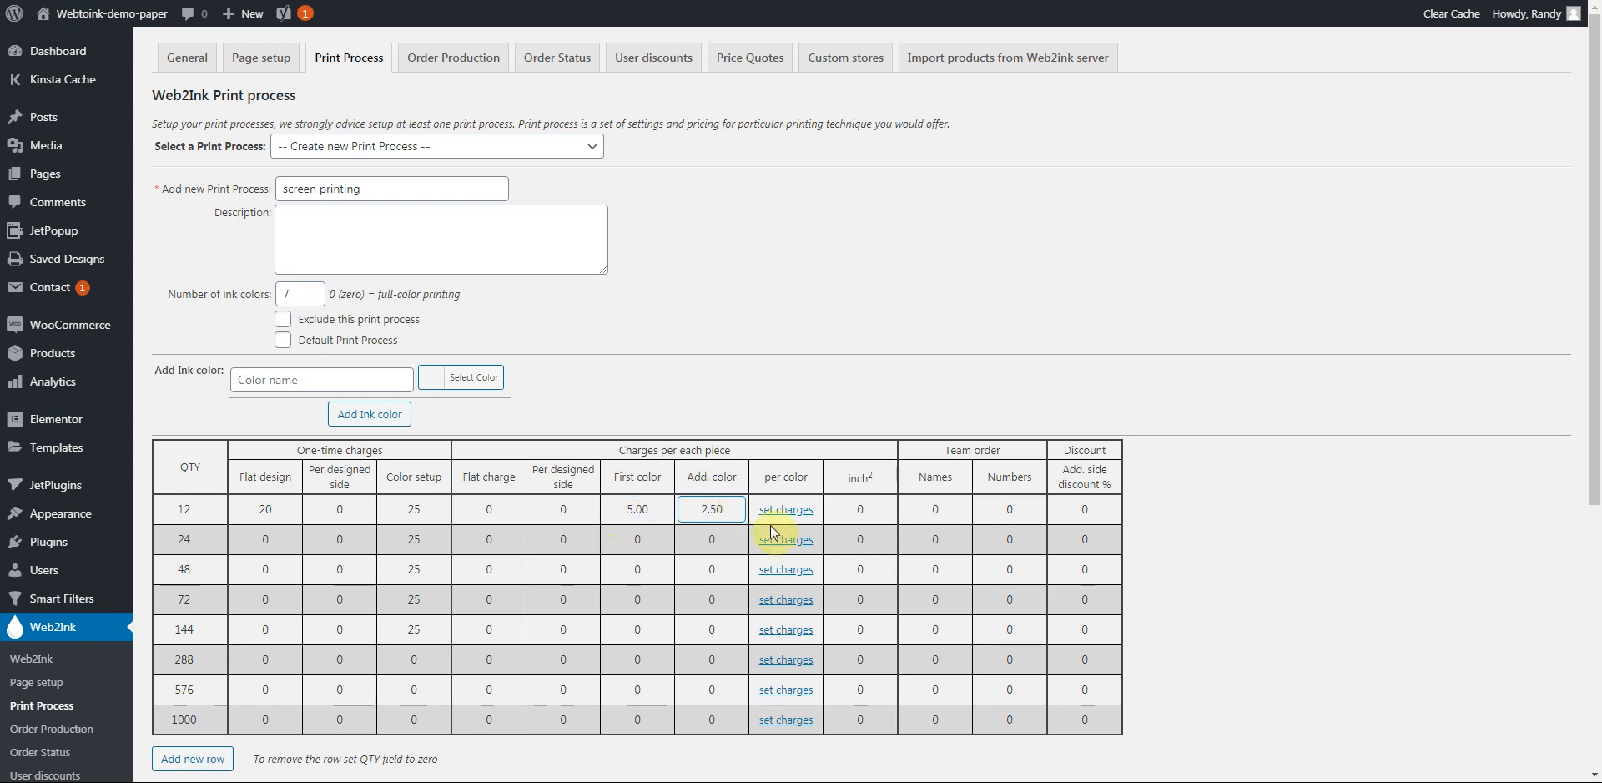
double_click(626, 539)
type("4")
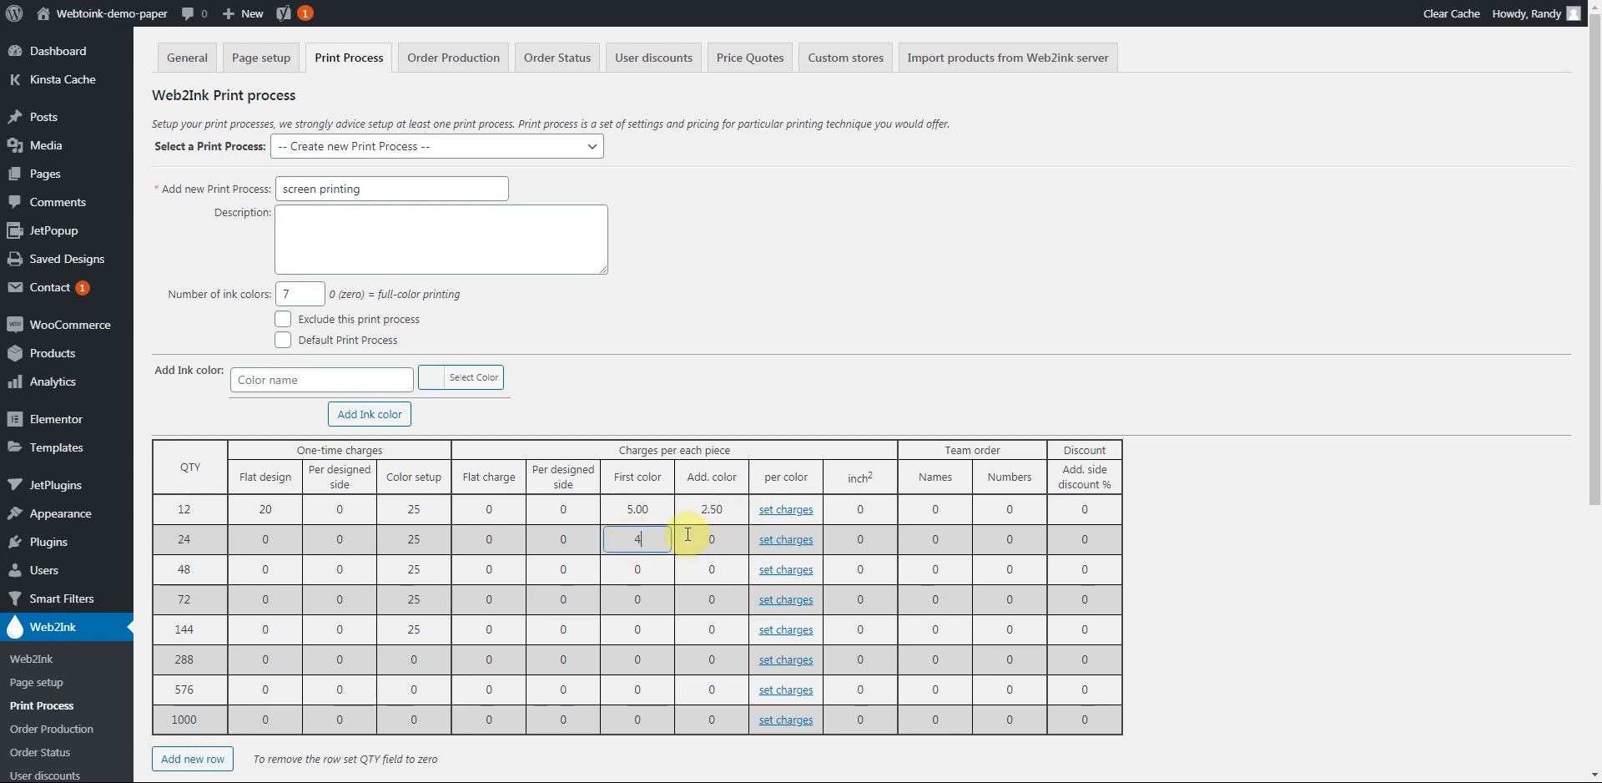
double_click(689, 538)
type("2")
- Set the per-piece first and additional color charges to 3 and 1.50 for quantity 48, and to 2.50 and 1.25 for quantity 72
double_click(638, 569)
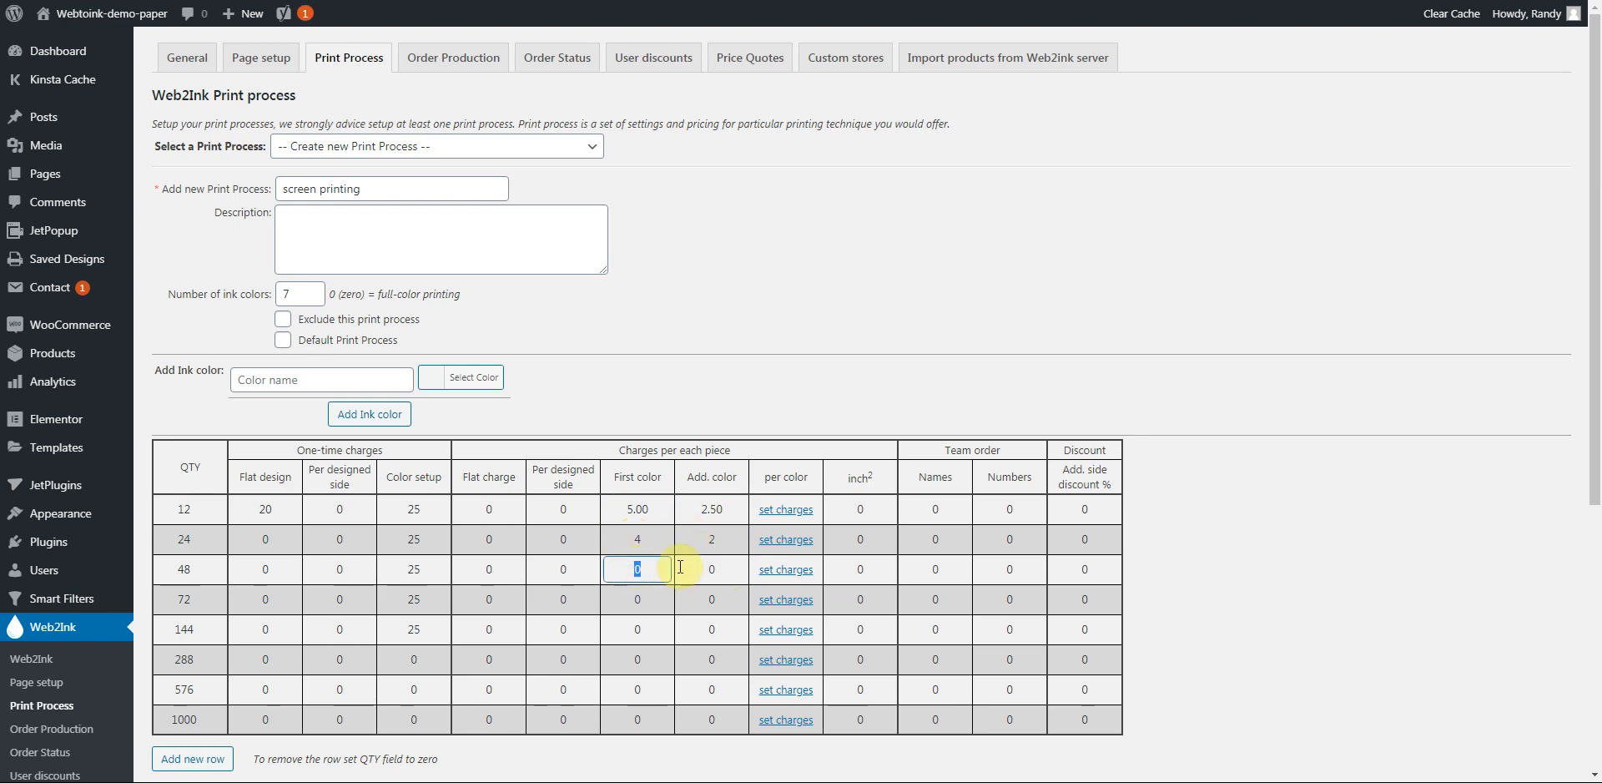
type("3")
double_click(681, 567)
type("1.50")
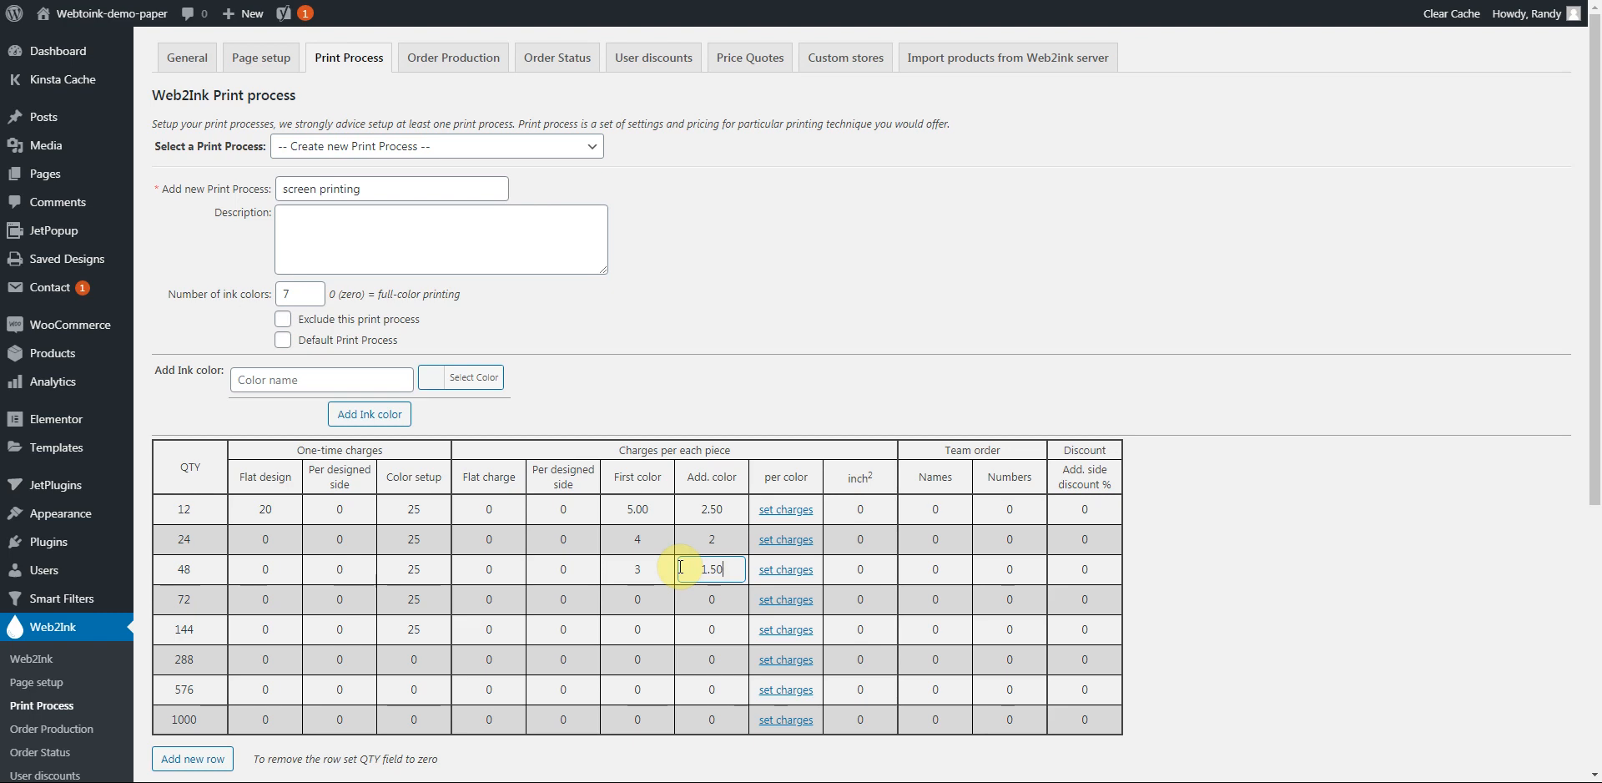
double_click(632, 599)
type("2.50")
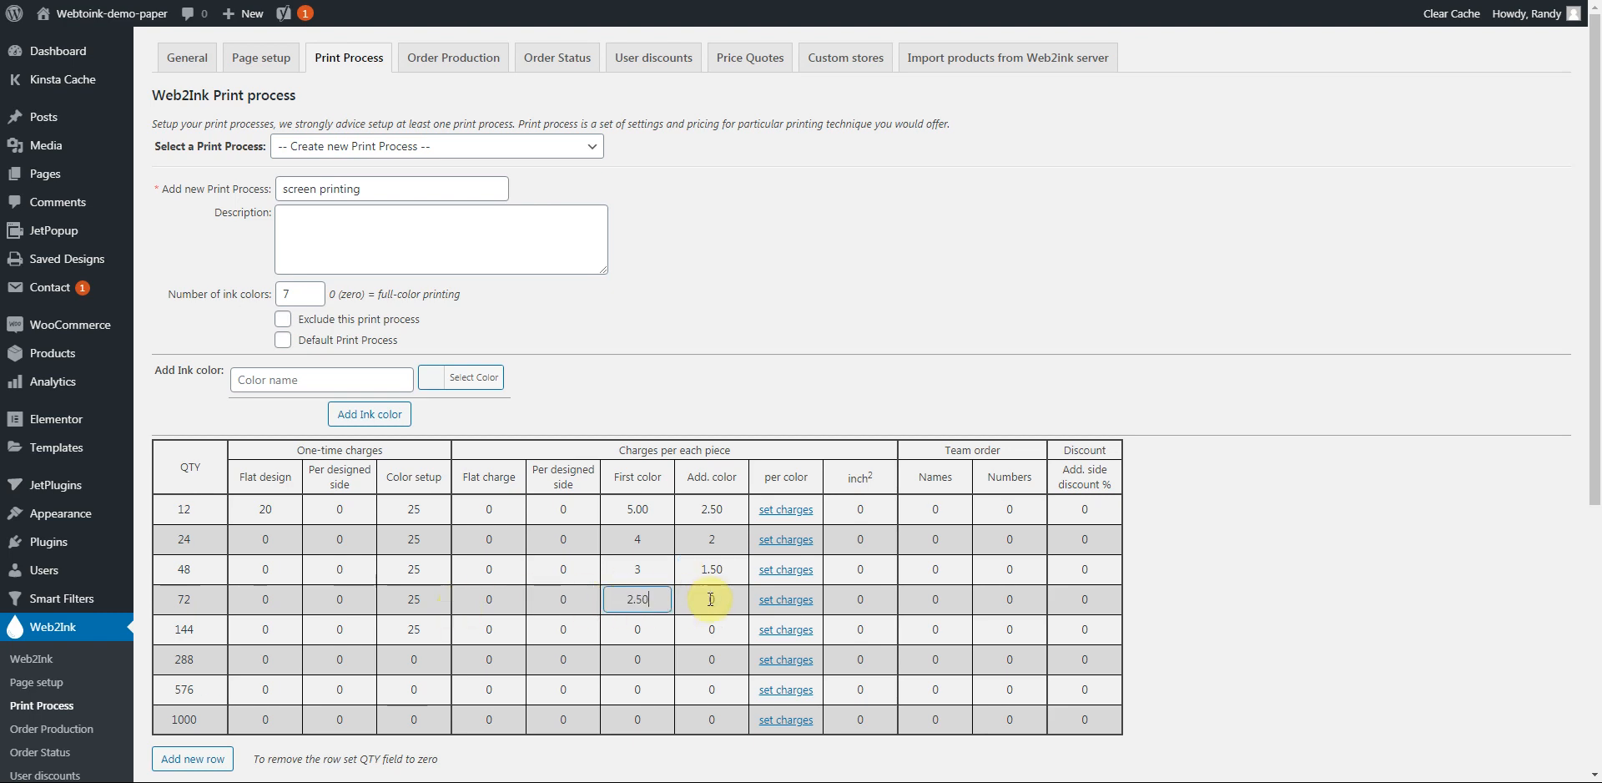
double_click(710, 599)
type("1.25")
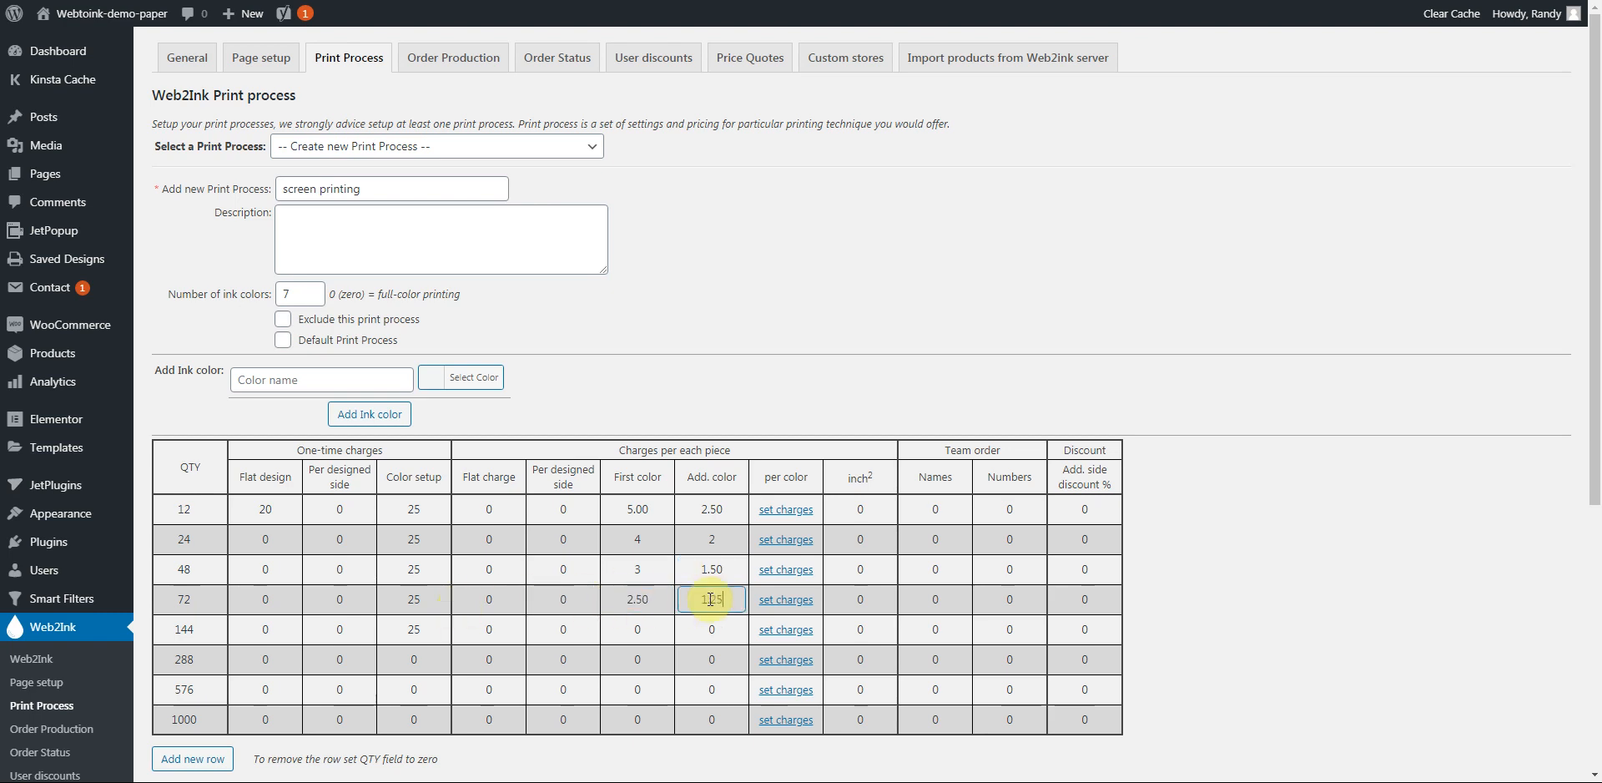
- Set the per-piece first and additional color charges to 2.25 and 1.00 for quantity 144, and to 2.00 and 0.75 for quantity 288
double_click(637, 629)
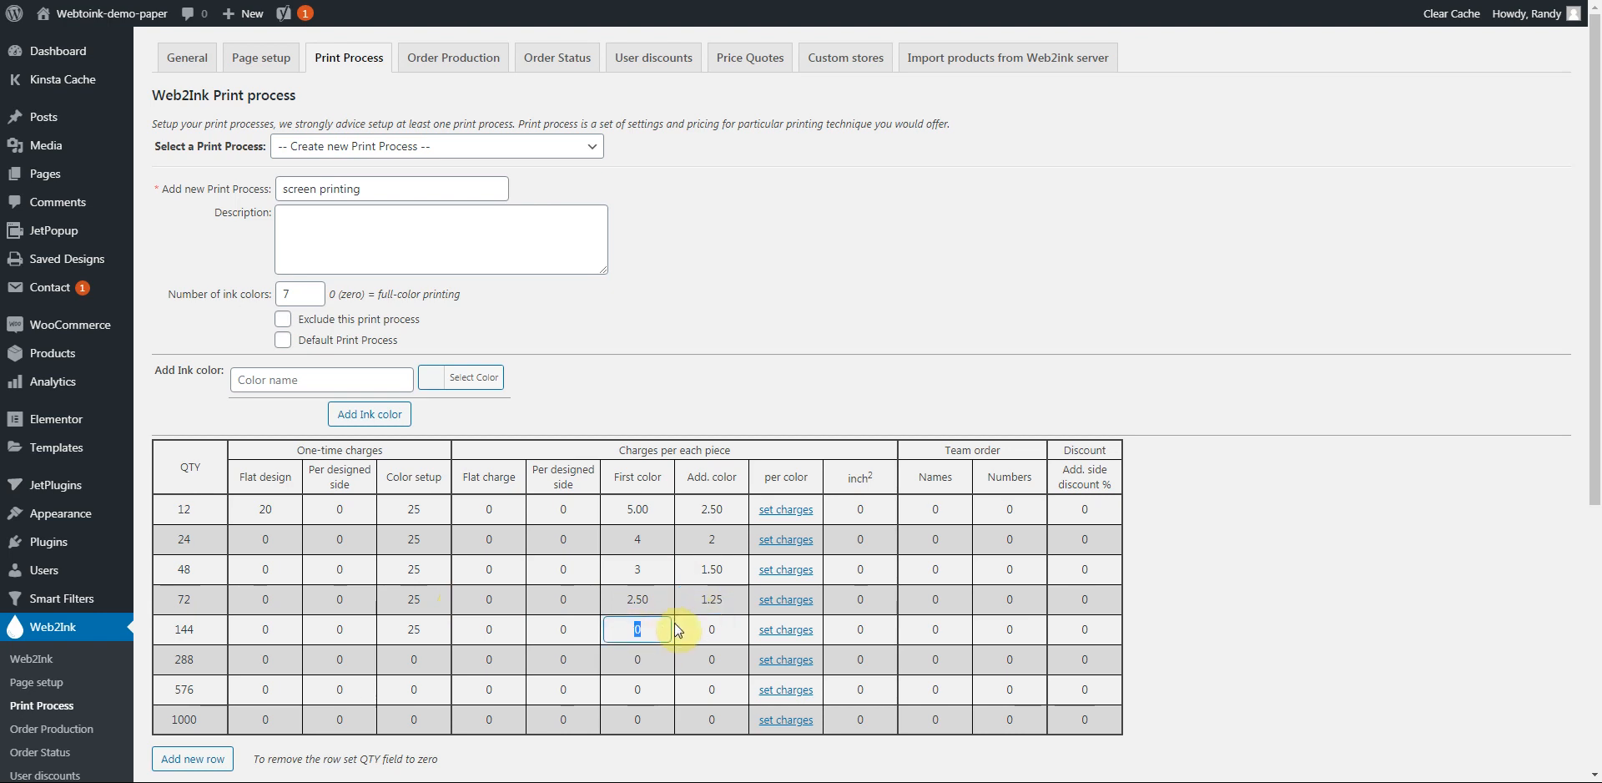
type("2.25")
double_click(678, 627)
type("1.00")
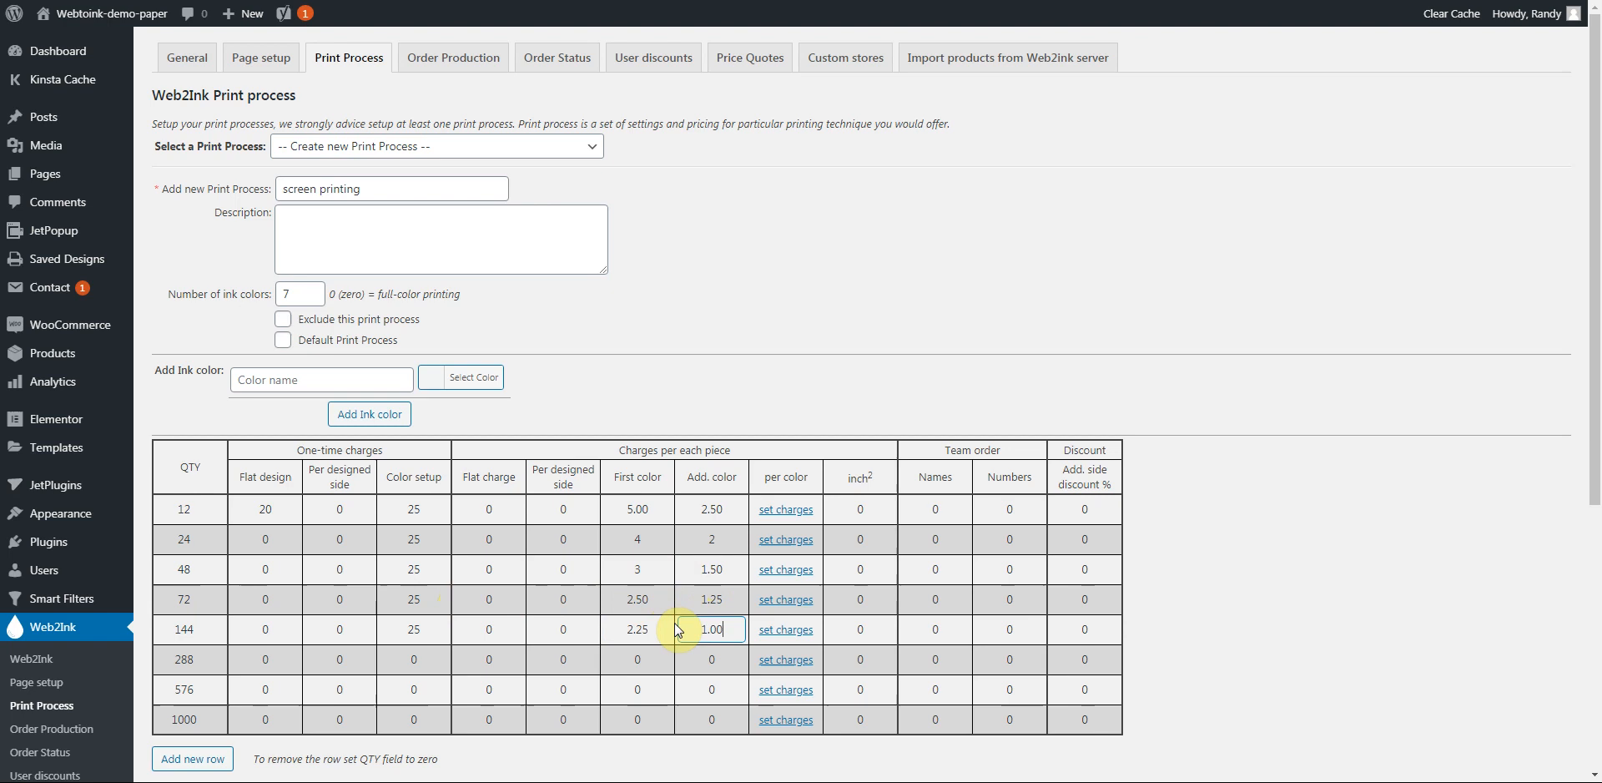
double_click(631, 660)
type("2.00")
double_click(711, 659)
key("BackSpace")
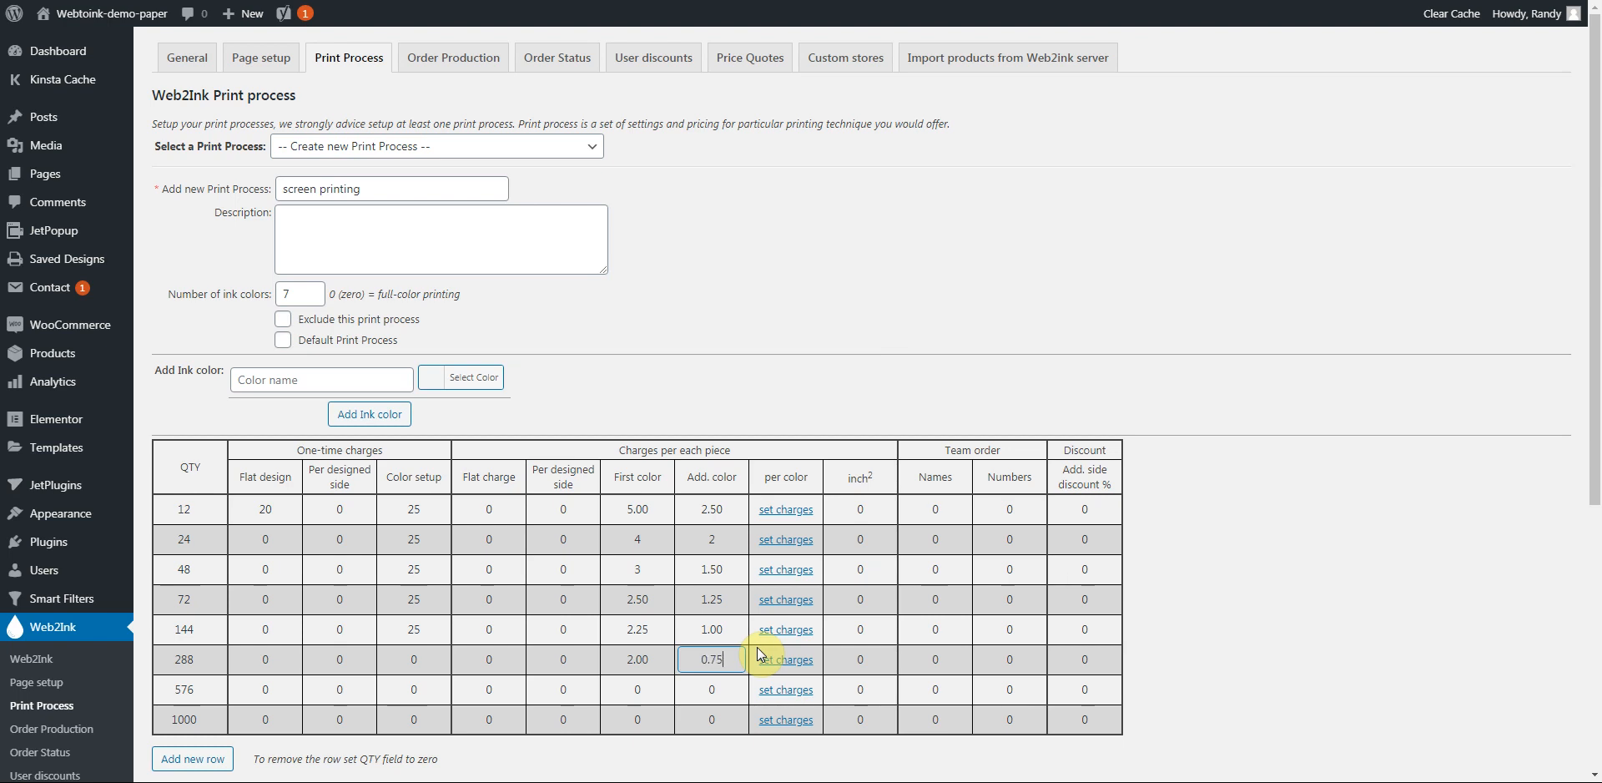
- Set the per-piece first and additional color charges to 1.50 and 0.50 for quantity 576, and to 1.00 and 0.35 for quantity 1000
left_click(642, 684)
type("1.50")
left_click(701, 691)
type("0.50")
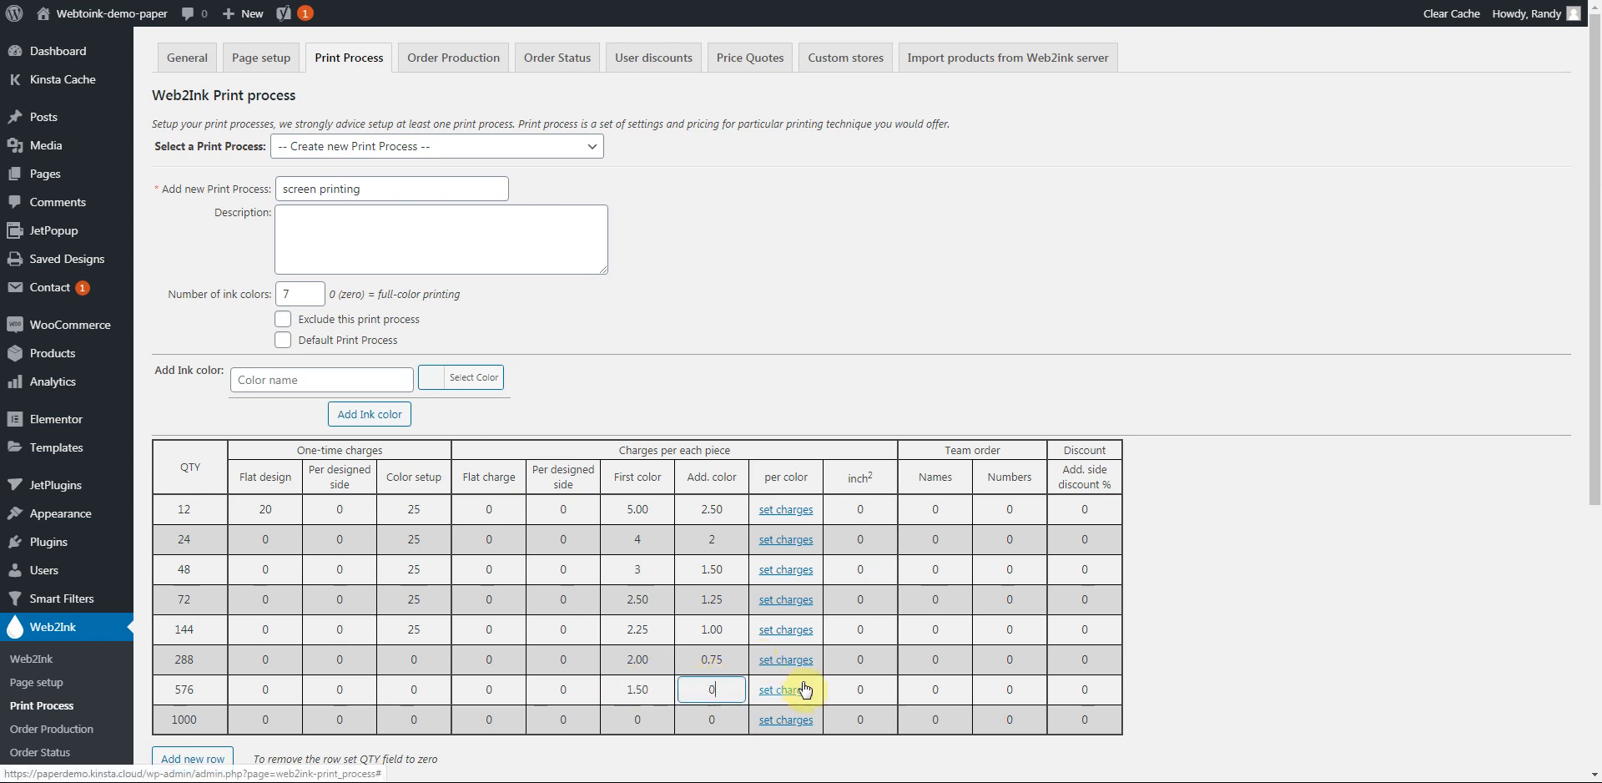
left_click(634, 719)
type("1.00")
left_click(691, 714)
type("0.")
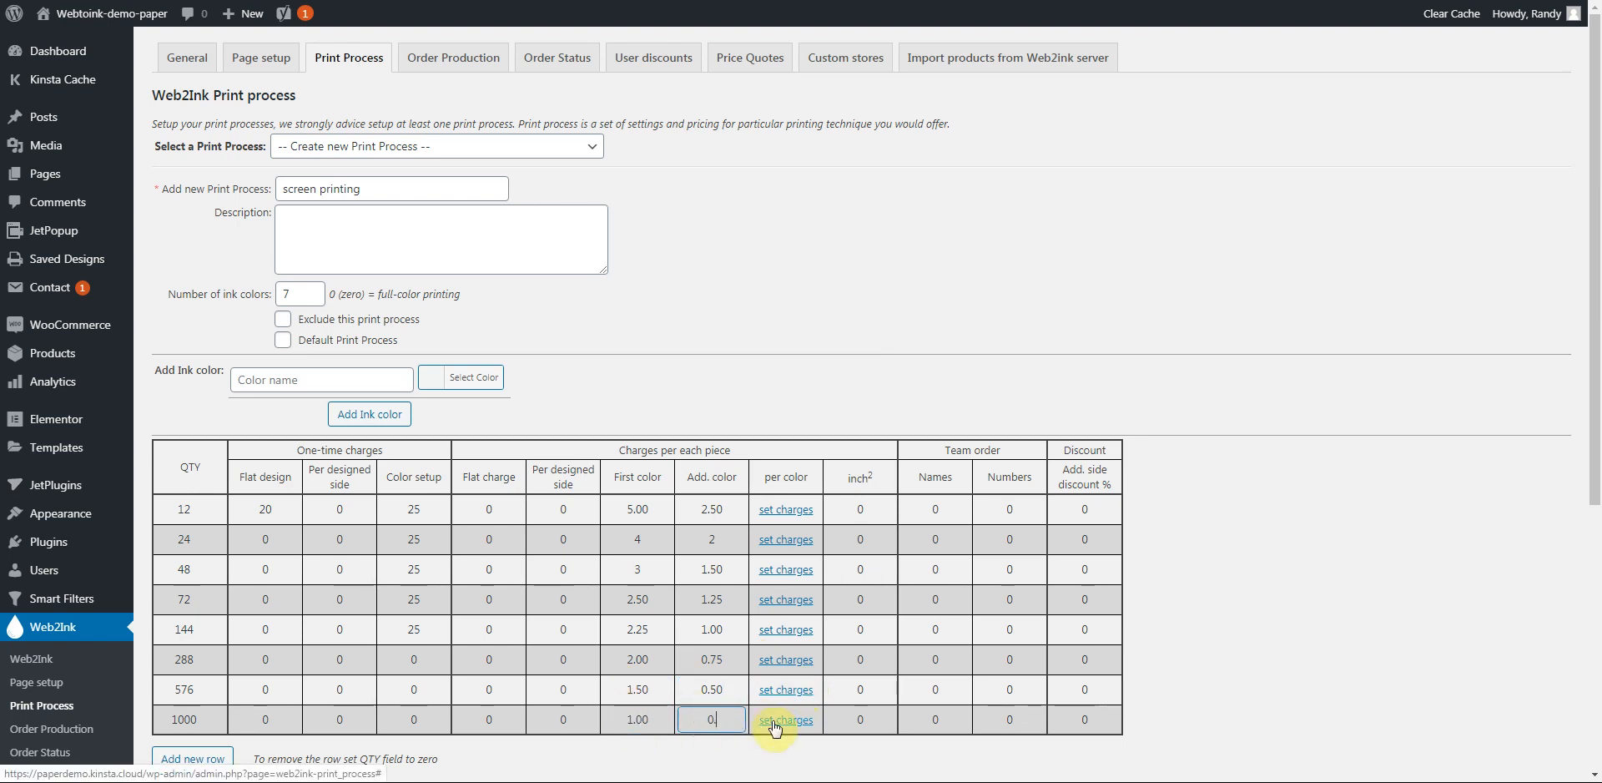
type("35")
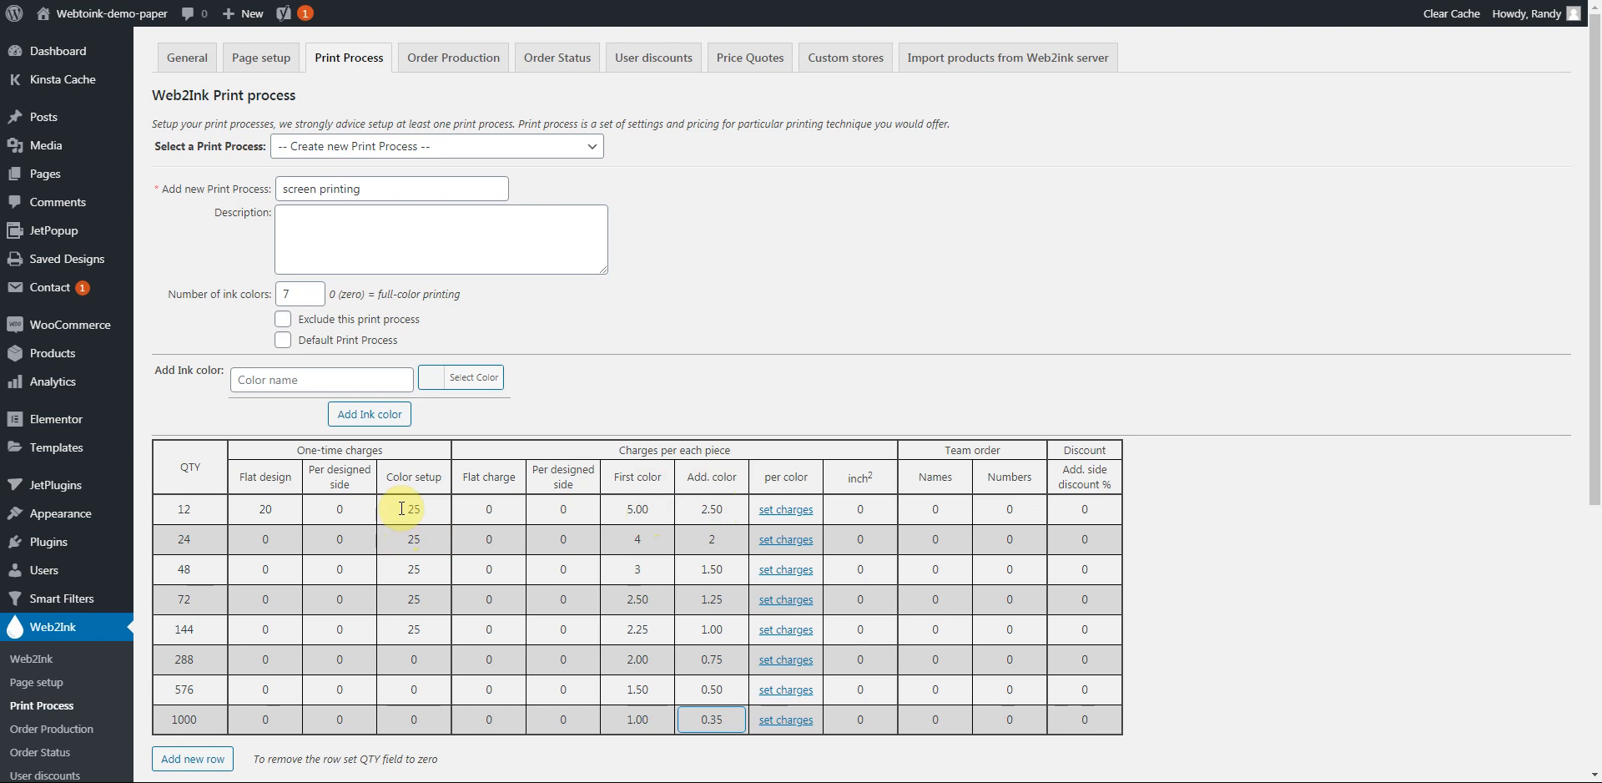
- Reset the per-piece first and additional color charges to 0 for quantities 12 and 24
left_click(429, 509)
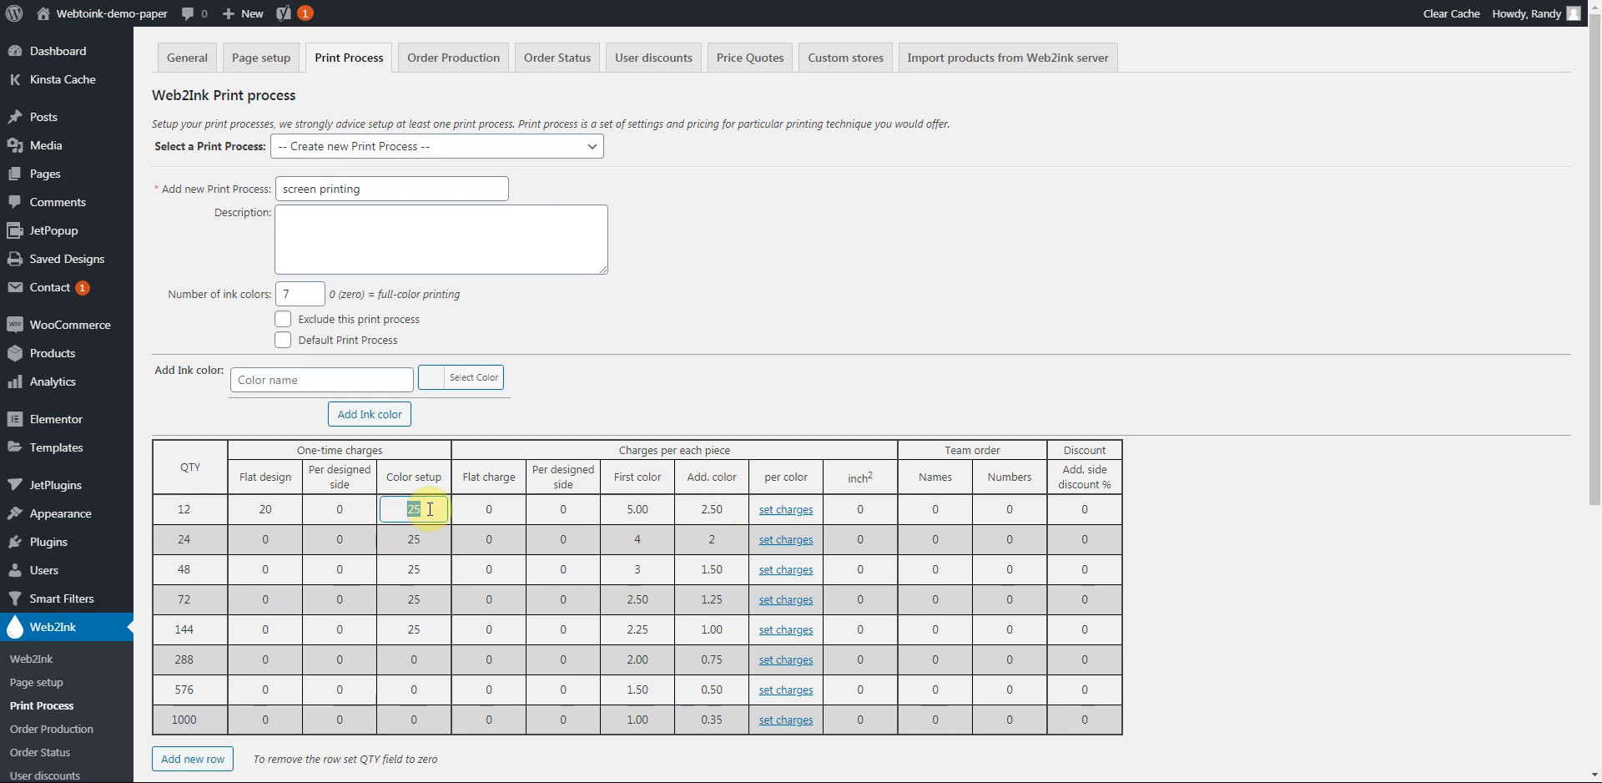
left_click(634, 509)
type("0")
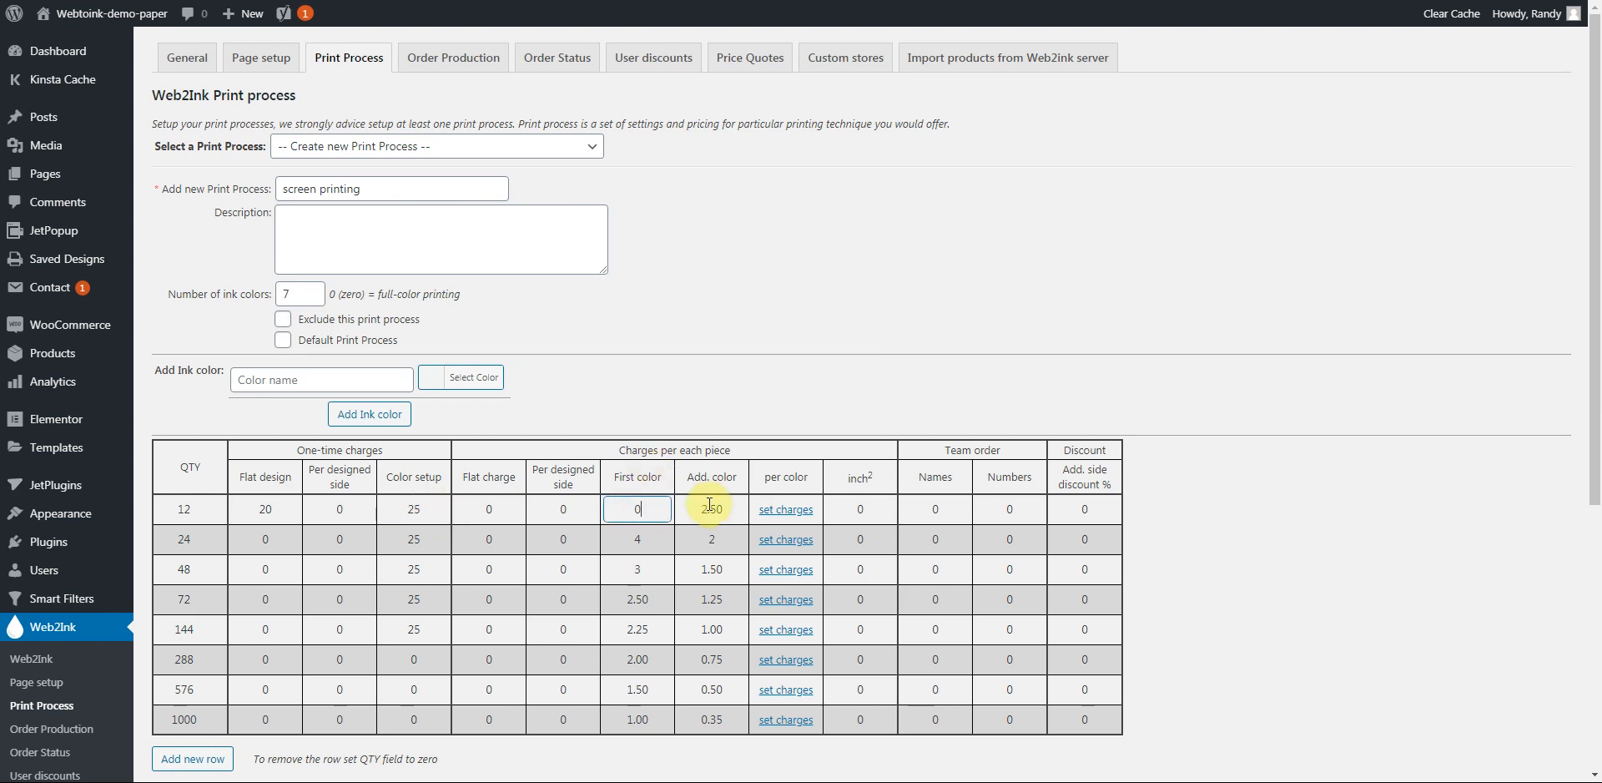
left_click(708, 507)
type("0")
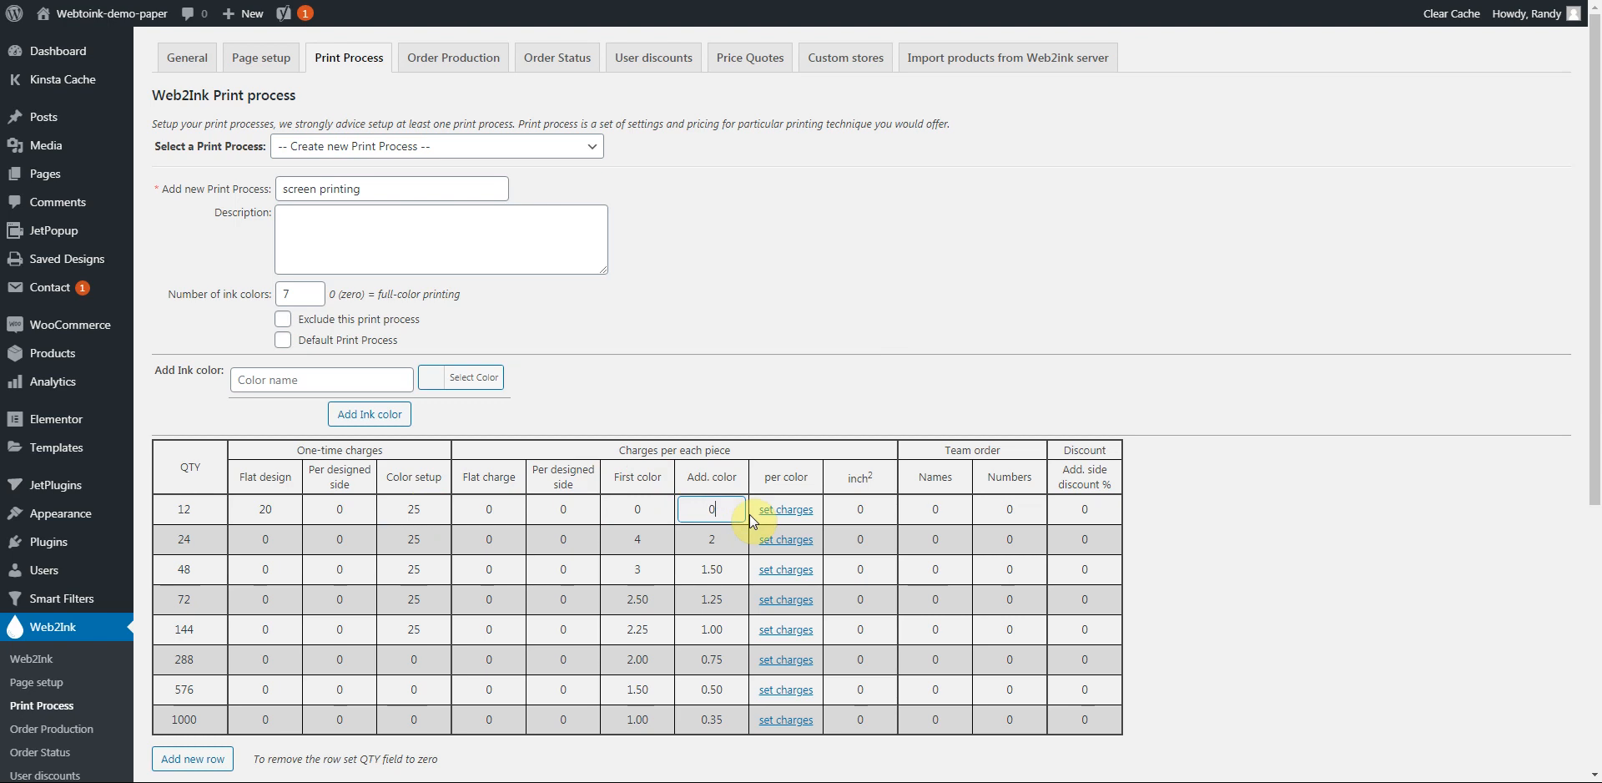
left_click(638, 539)
type("0")
left_click(712, 539)
type("0")
- Reset the per-piece first and additional color charges to 0 for quantities 48 and 72
left_click(663, 569)
type("0")
left_click(709, 569)
type("0")
left_click(637, 598)
type("0")
left_click(708, 601)
type("0")
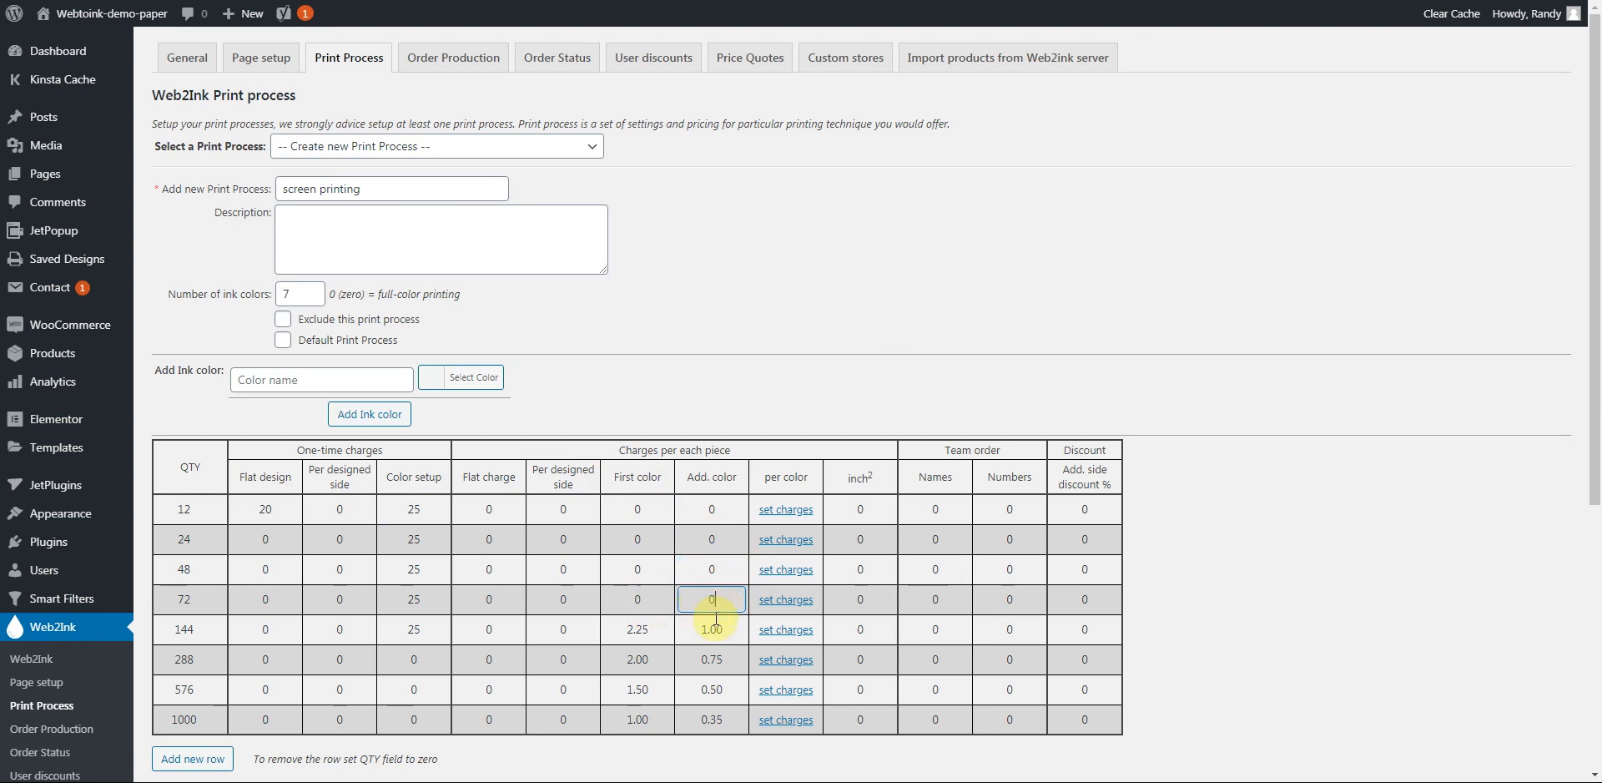
- Reset the per-piece first and additional color charges to 0 for quantities 144, 288, 576 and 1000
left_click(696, 626)
type("0")
left_click(637, 628)
type("20")
left_click_drag(629, 630, 668, 724)
type("0000")
type("0")
left_click_drag(700, 659, 741, 724)
type("00")
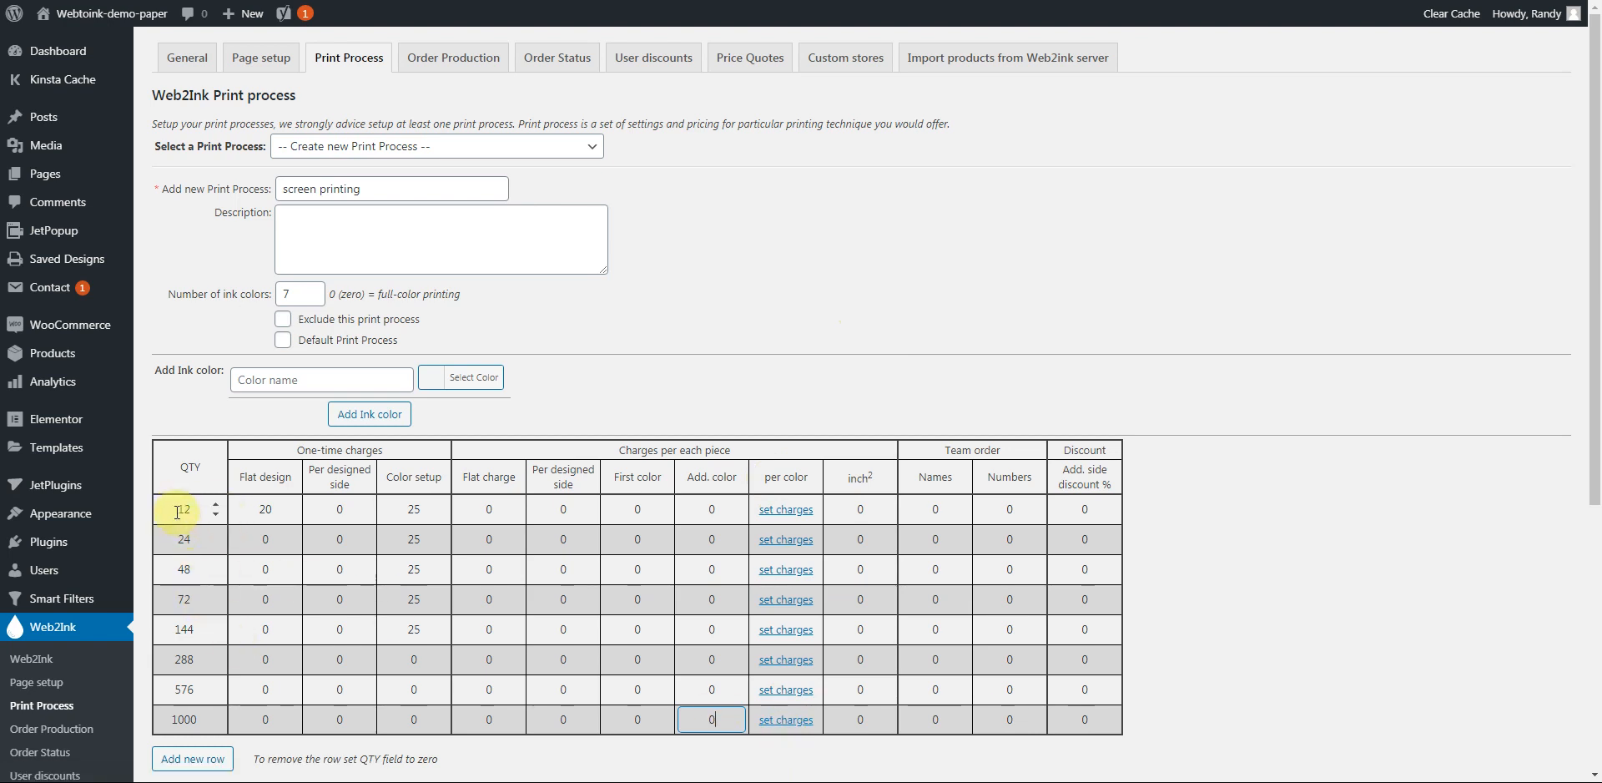
- Set the first-side per-color charges for quantity 12 to 5.00 for one ink, 4.28 for two and 4.15 for three
left_click(777, 512)
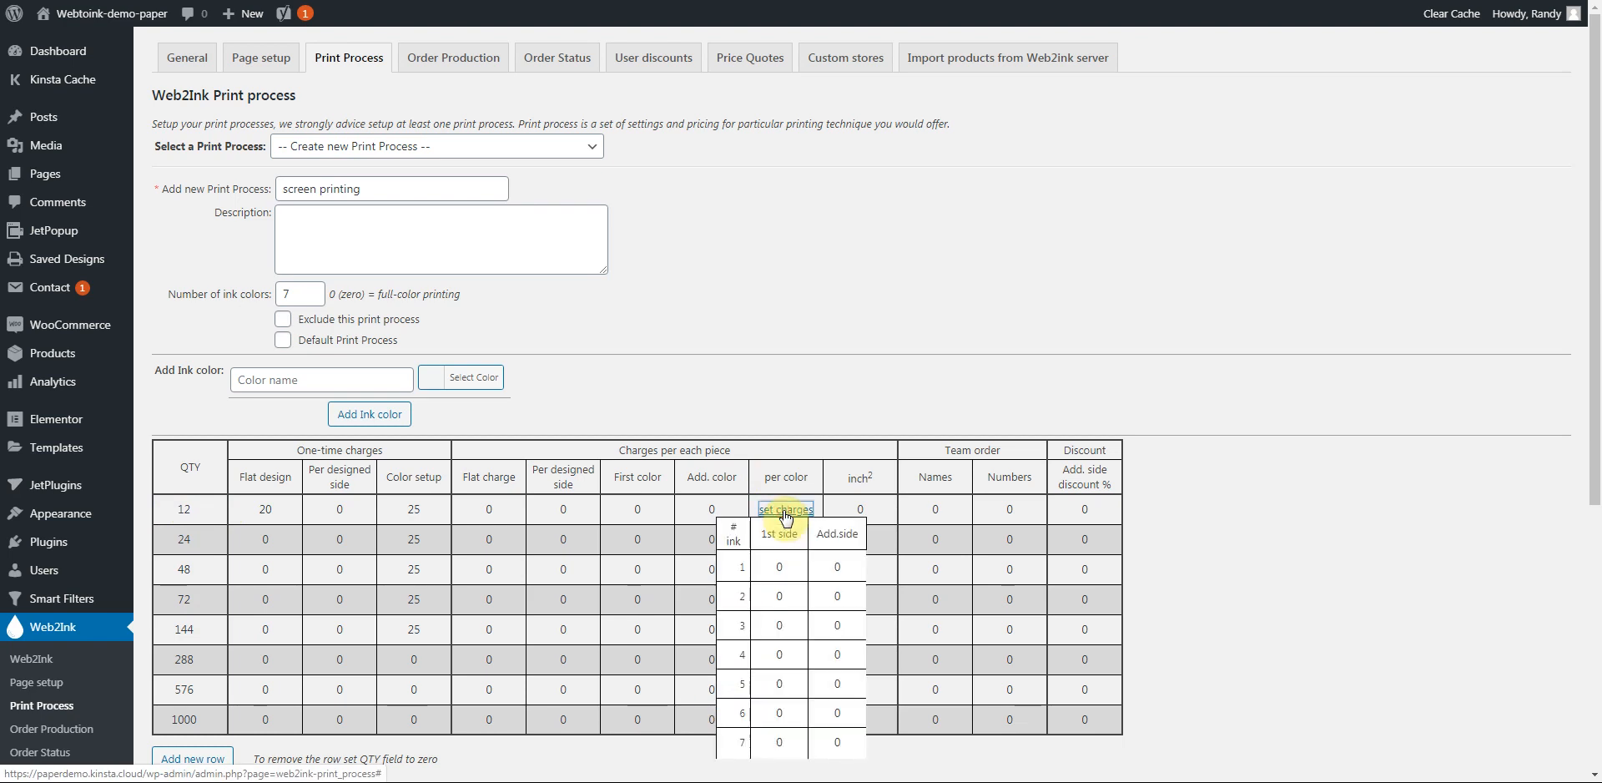
left_click(762, 533)
left_click_drag(762, 533, 804, 540)
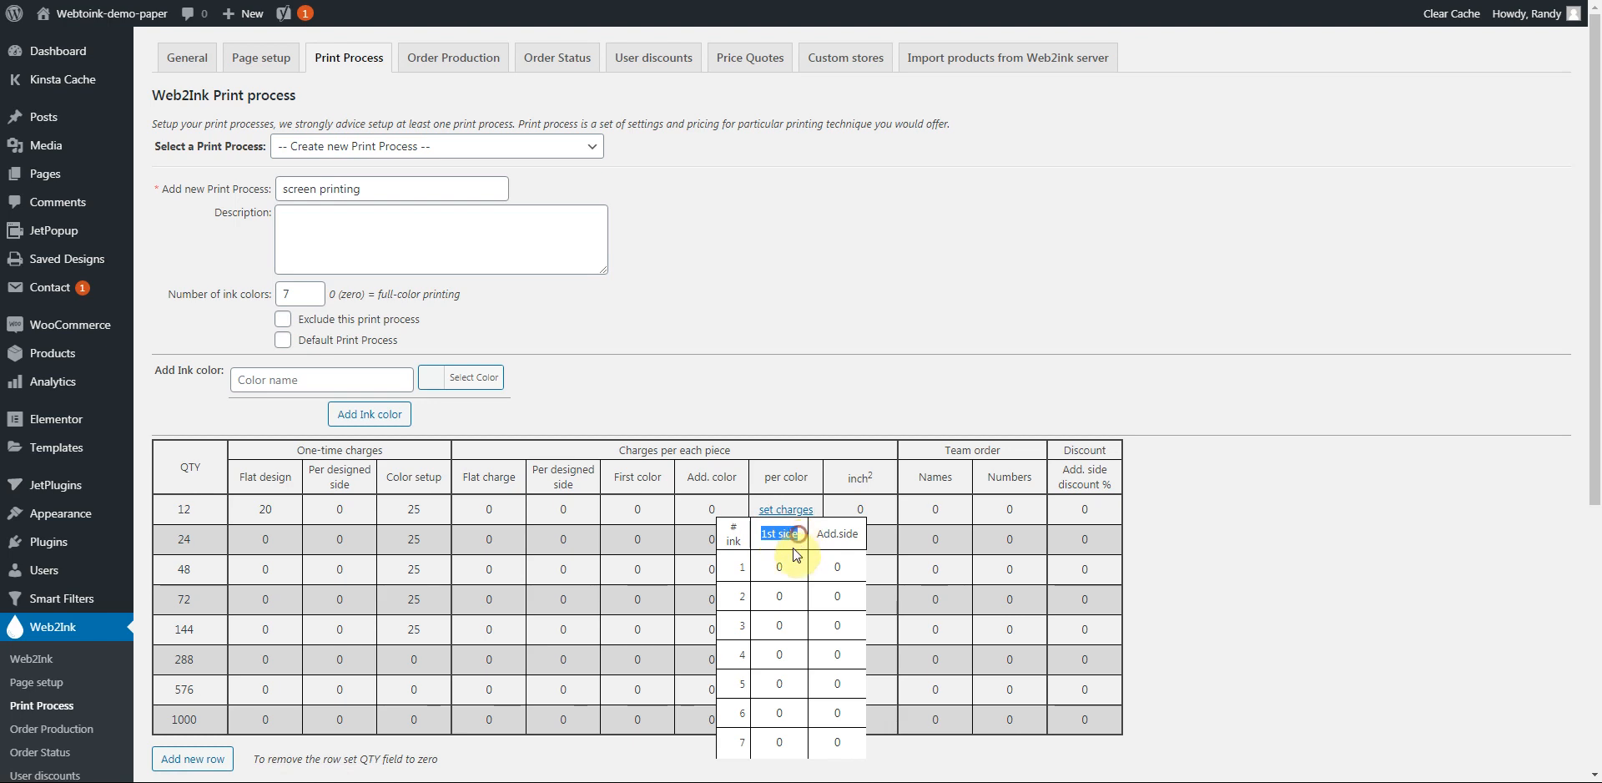
double_click(778, 566)
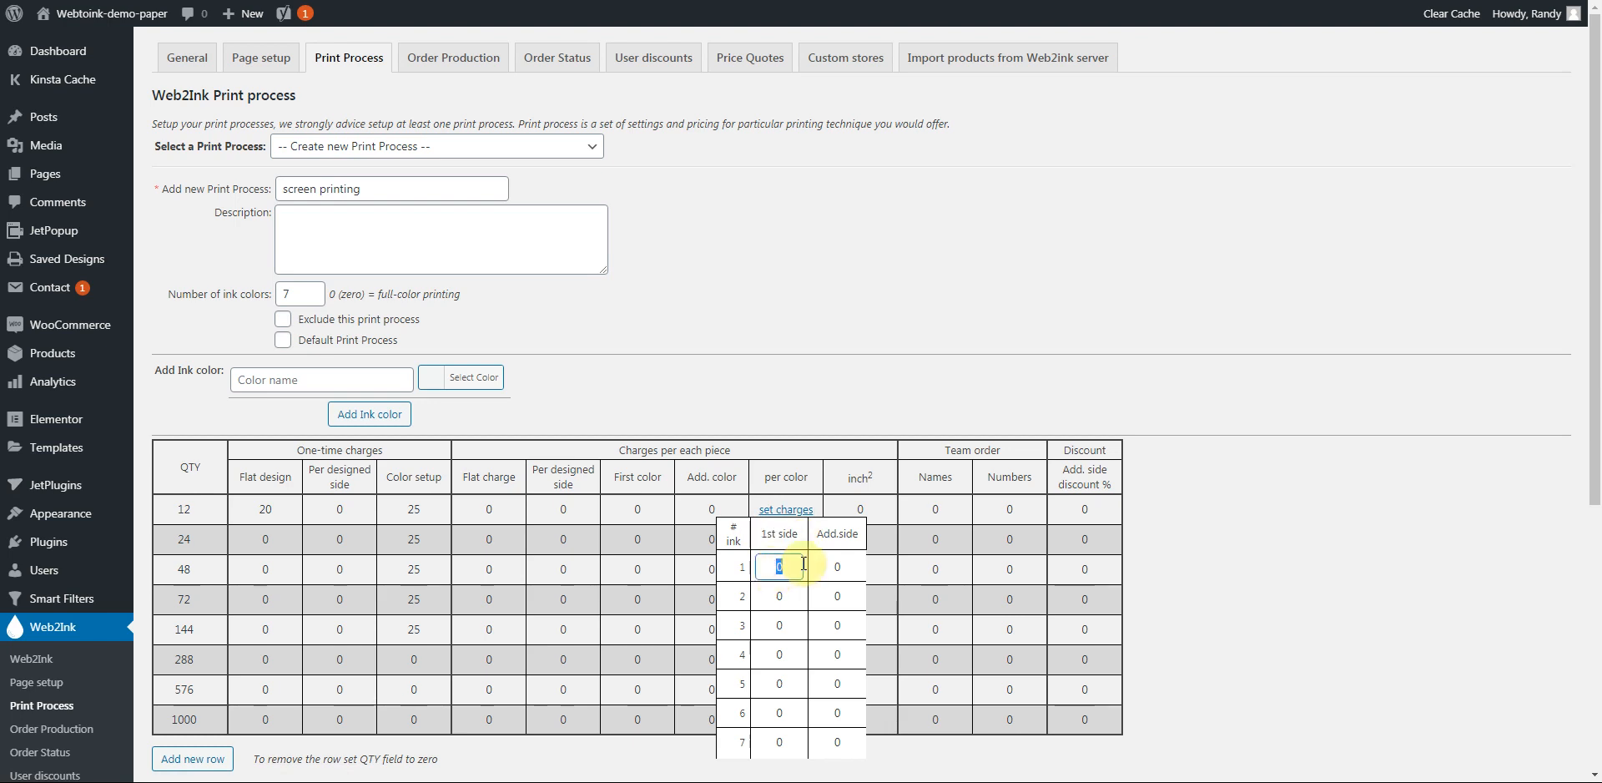
type("5.00")
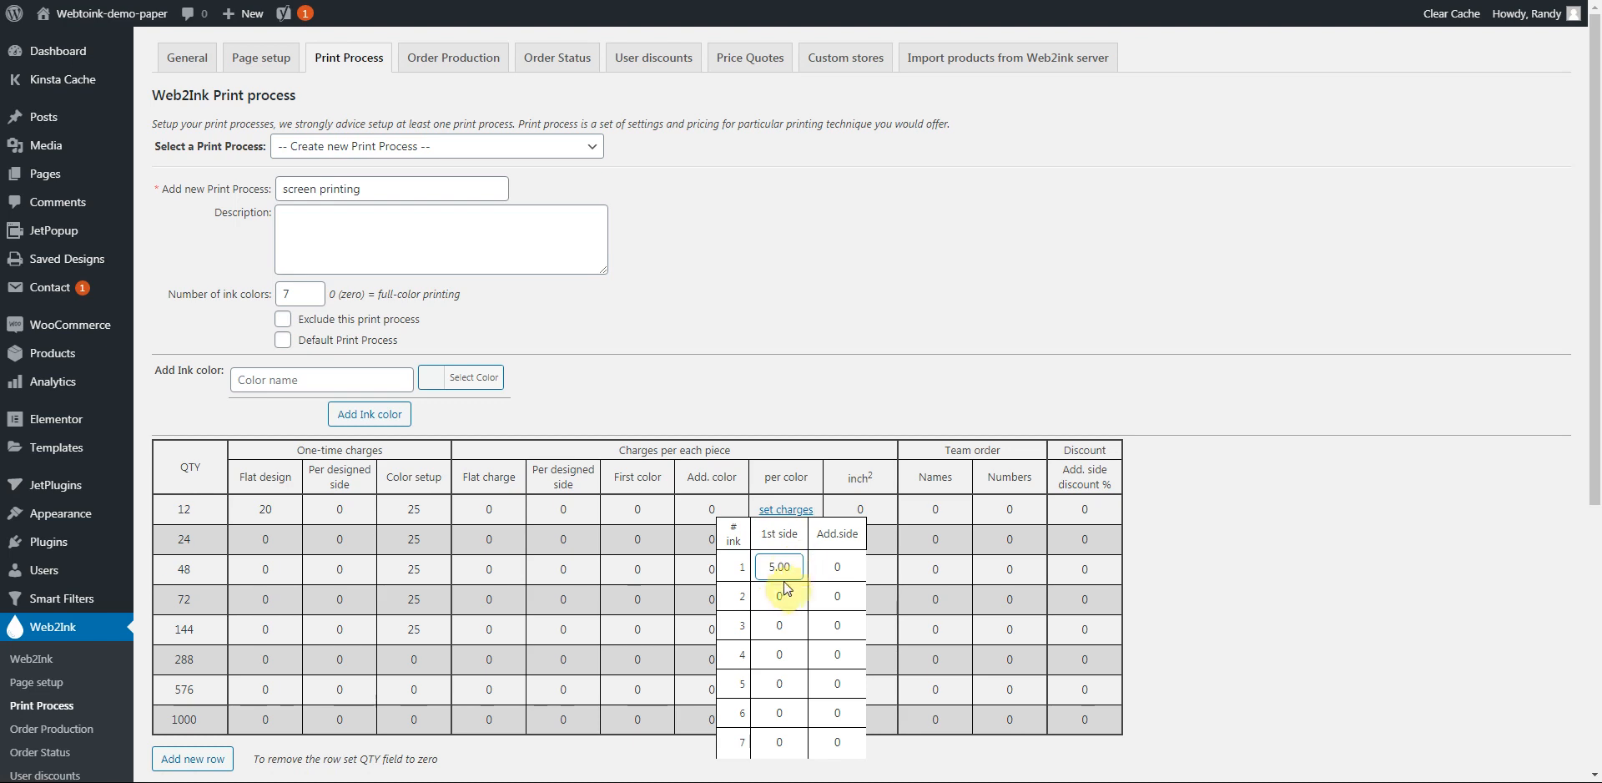
double_click(778, 594)
type("4.28")
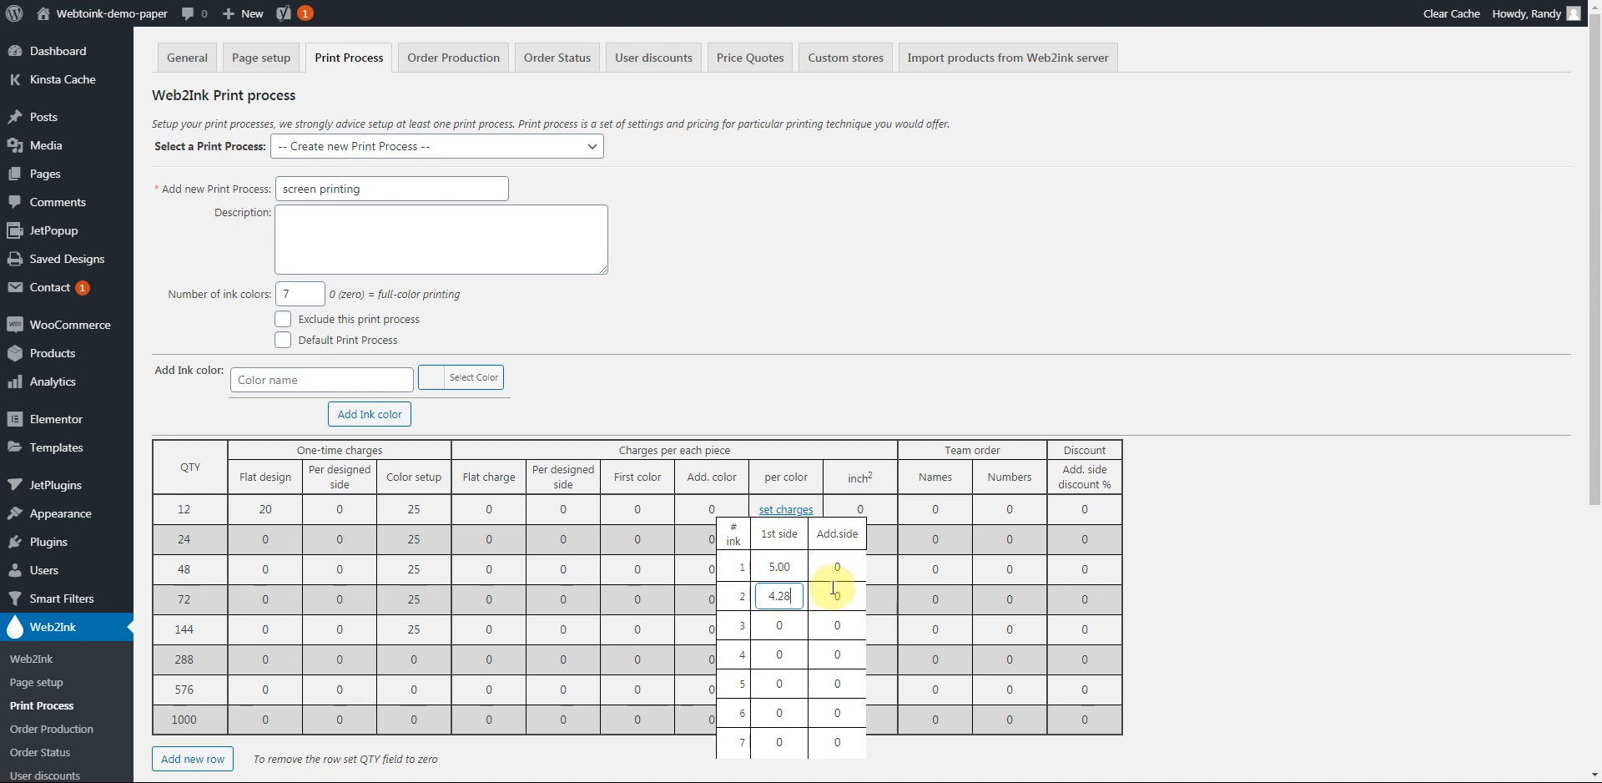
left_click(768, 618)
double_click(769, 619)
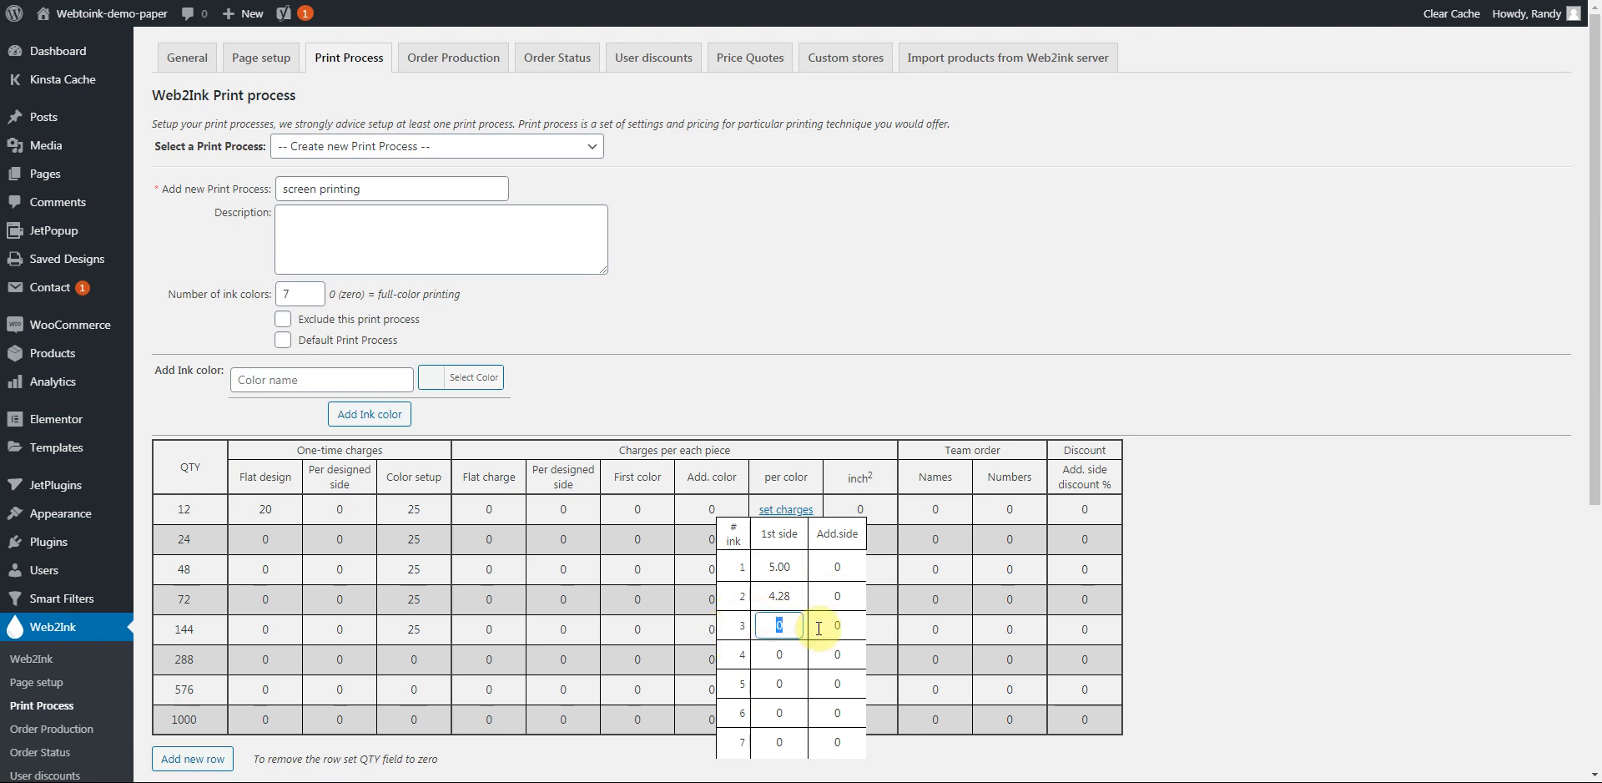
type("4.15")
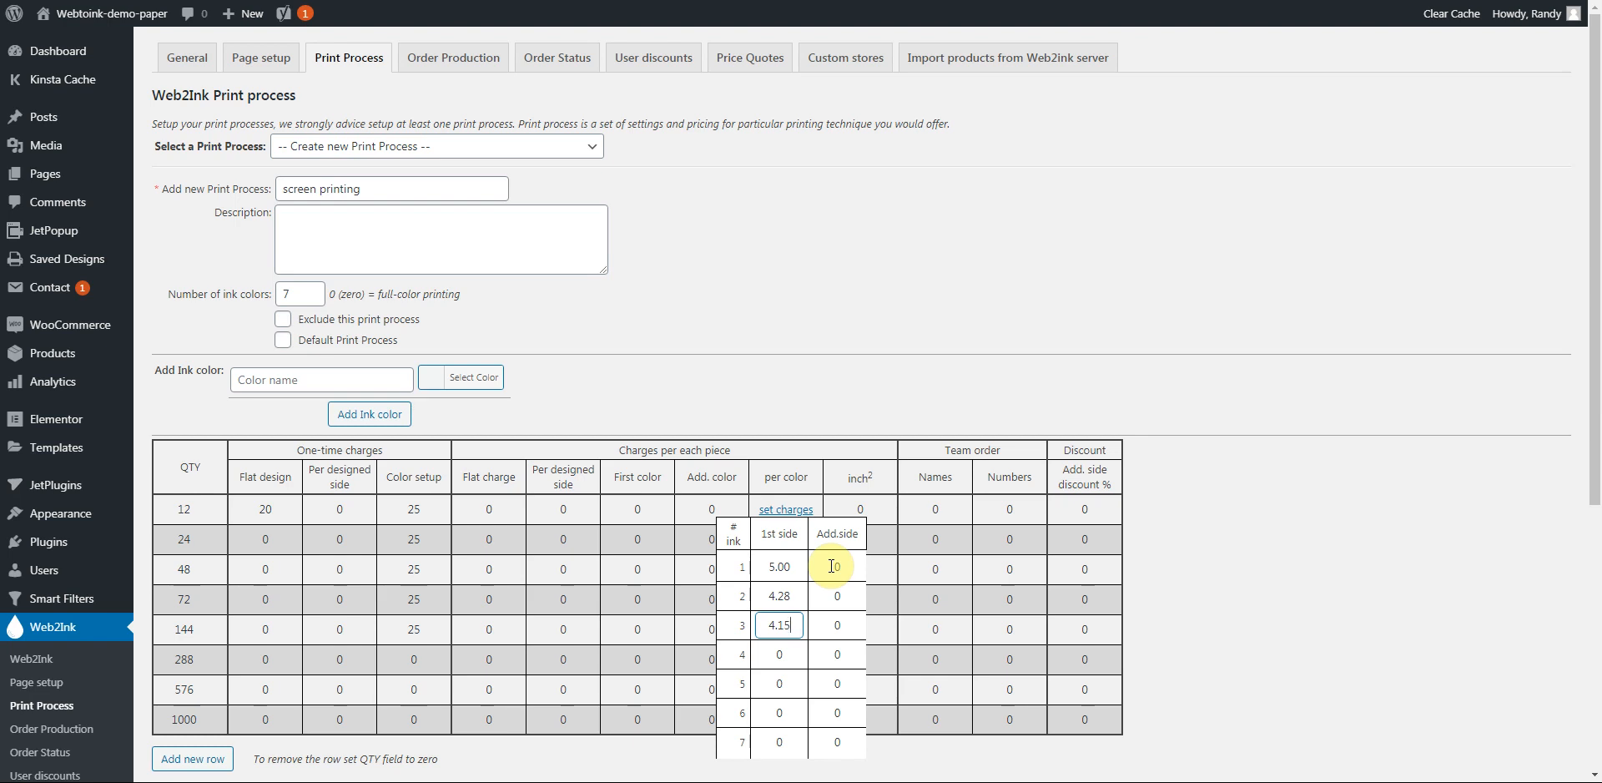
left_click_drag(816, 534, 857, 534)
left_click(856, 533)
left_click(795, 373)
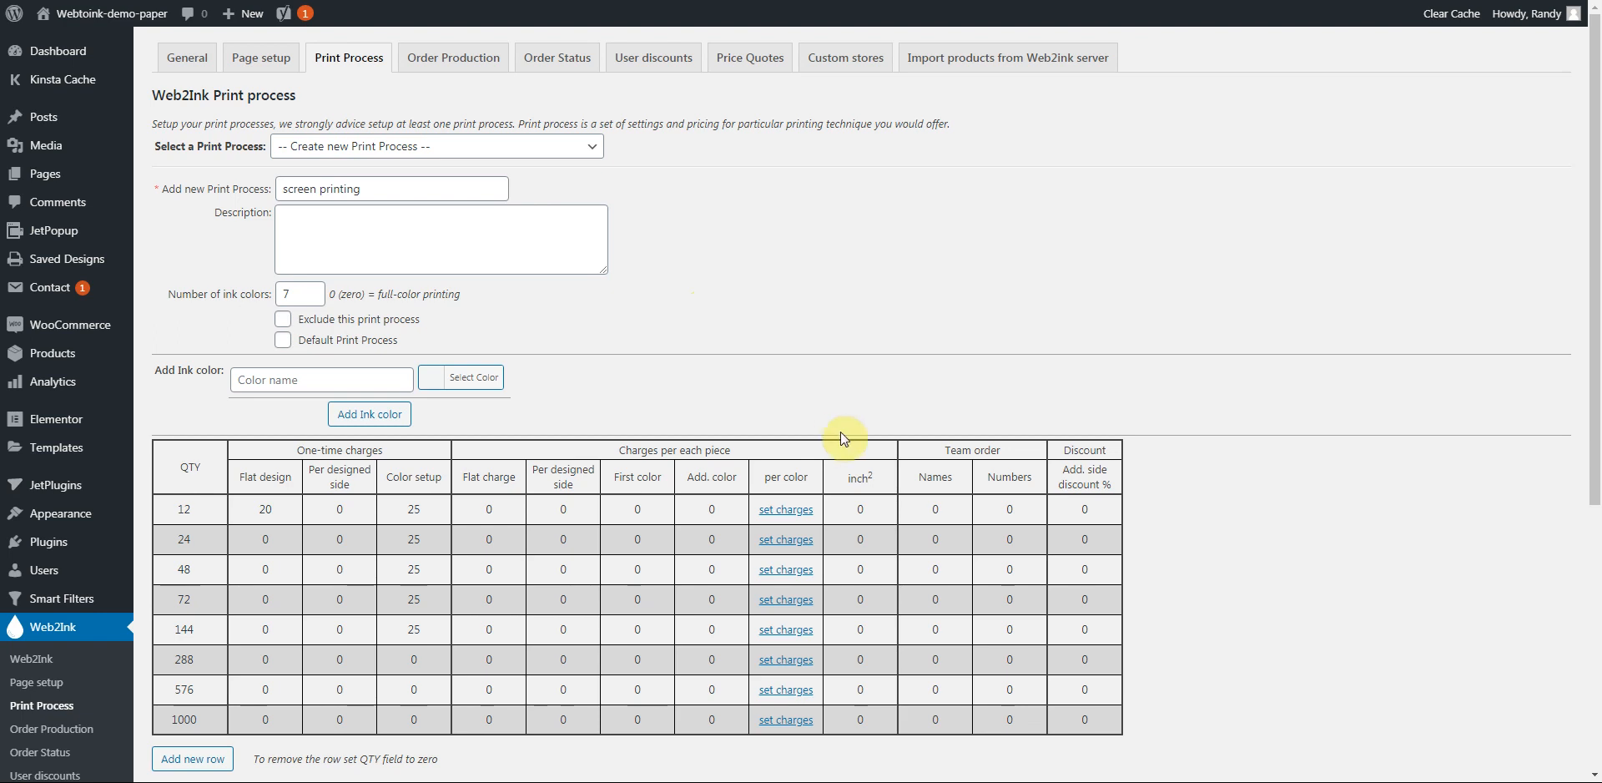
- Set the team order charges for names and numbers to 6.00 each for quantity 12
left_click_drag(943, 451, 996, 444)
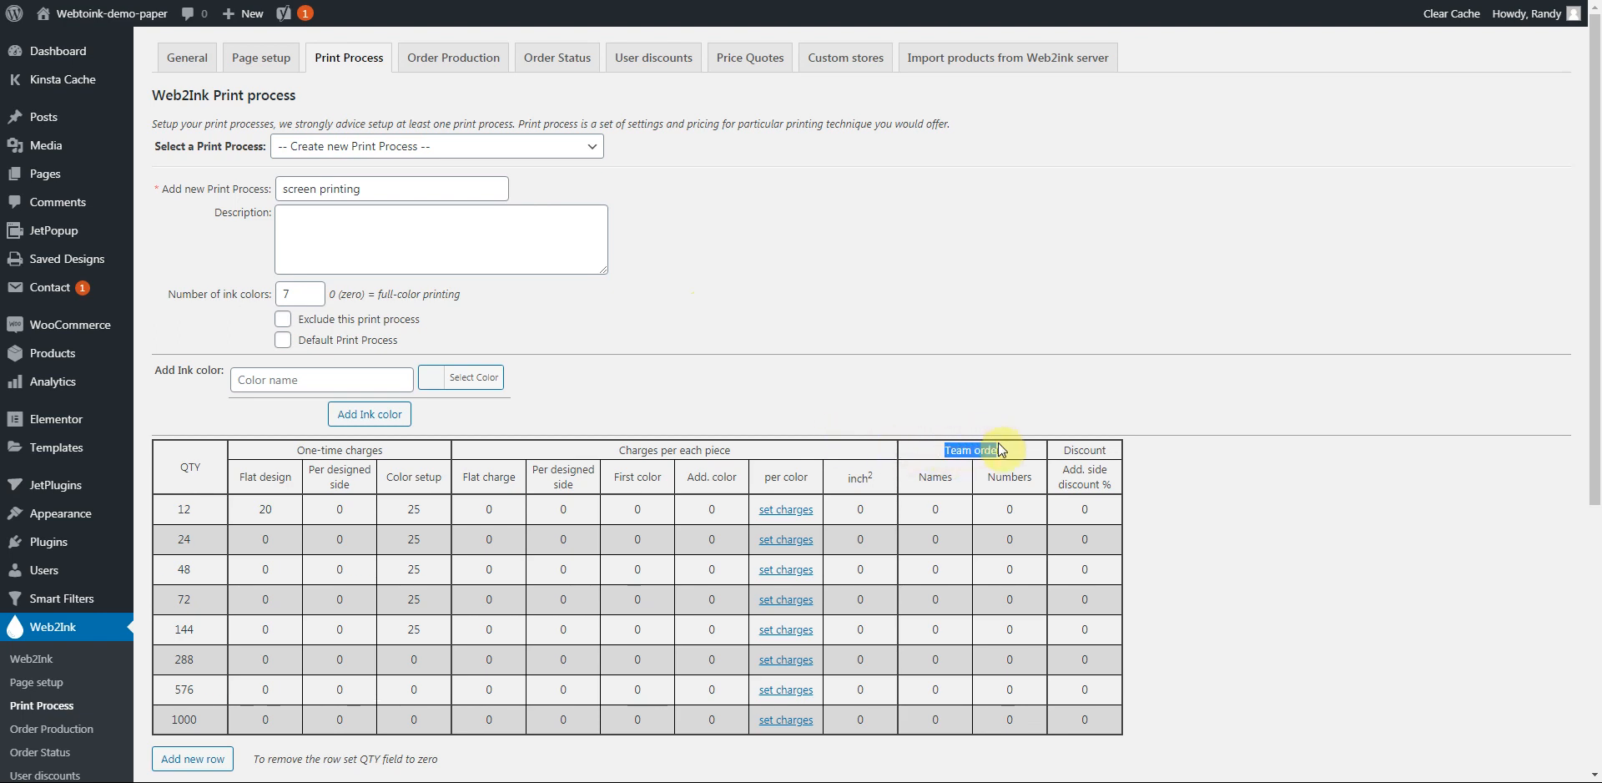
left_click(948, 398)
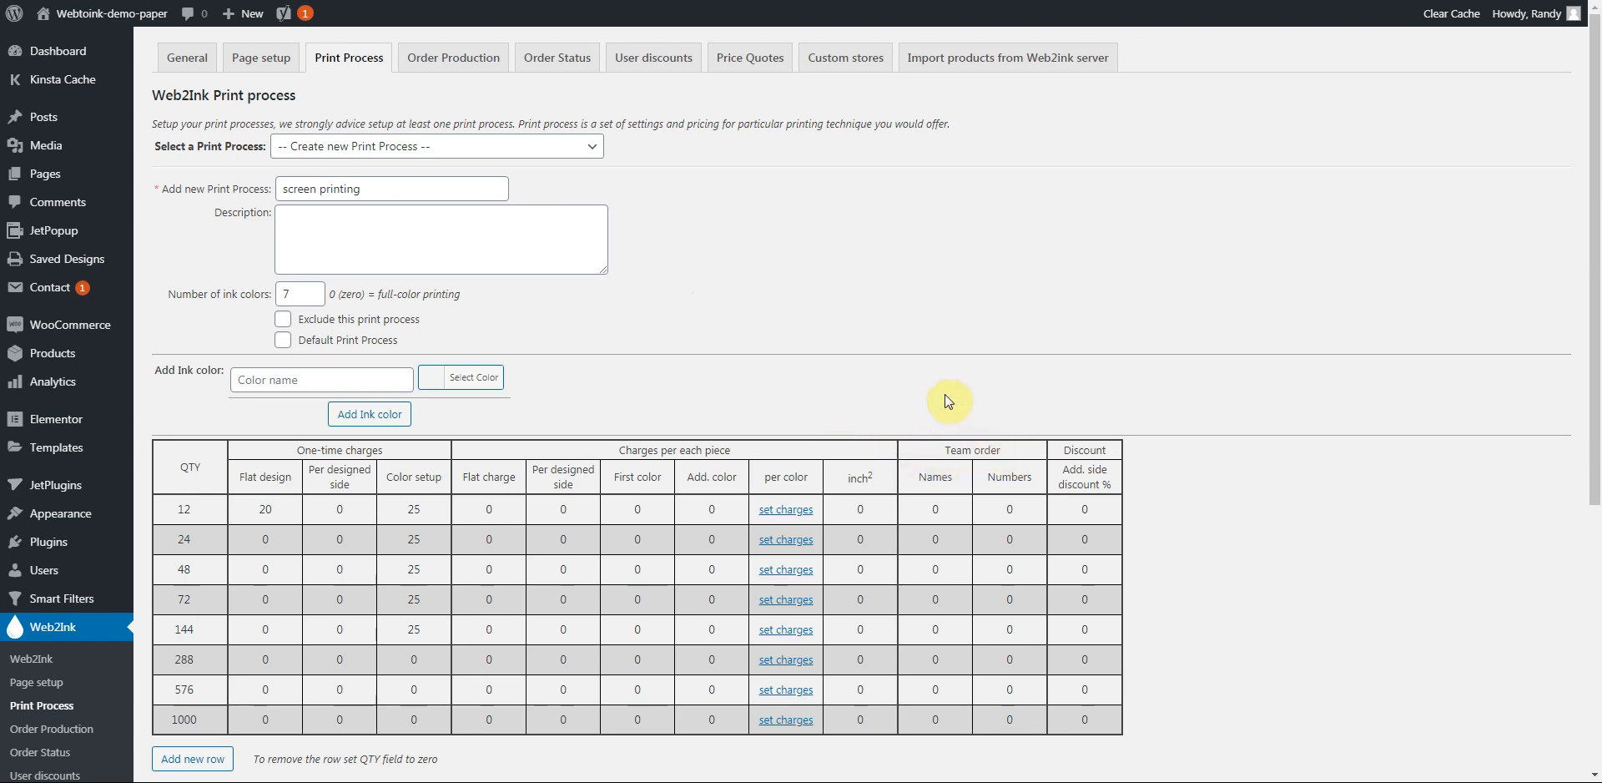
left_click(944, 505)
type("6.00")
left_click(998, 508)
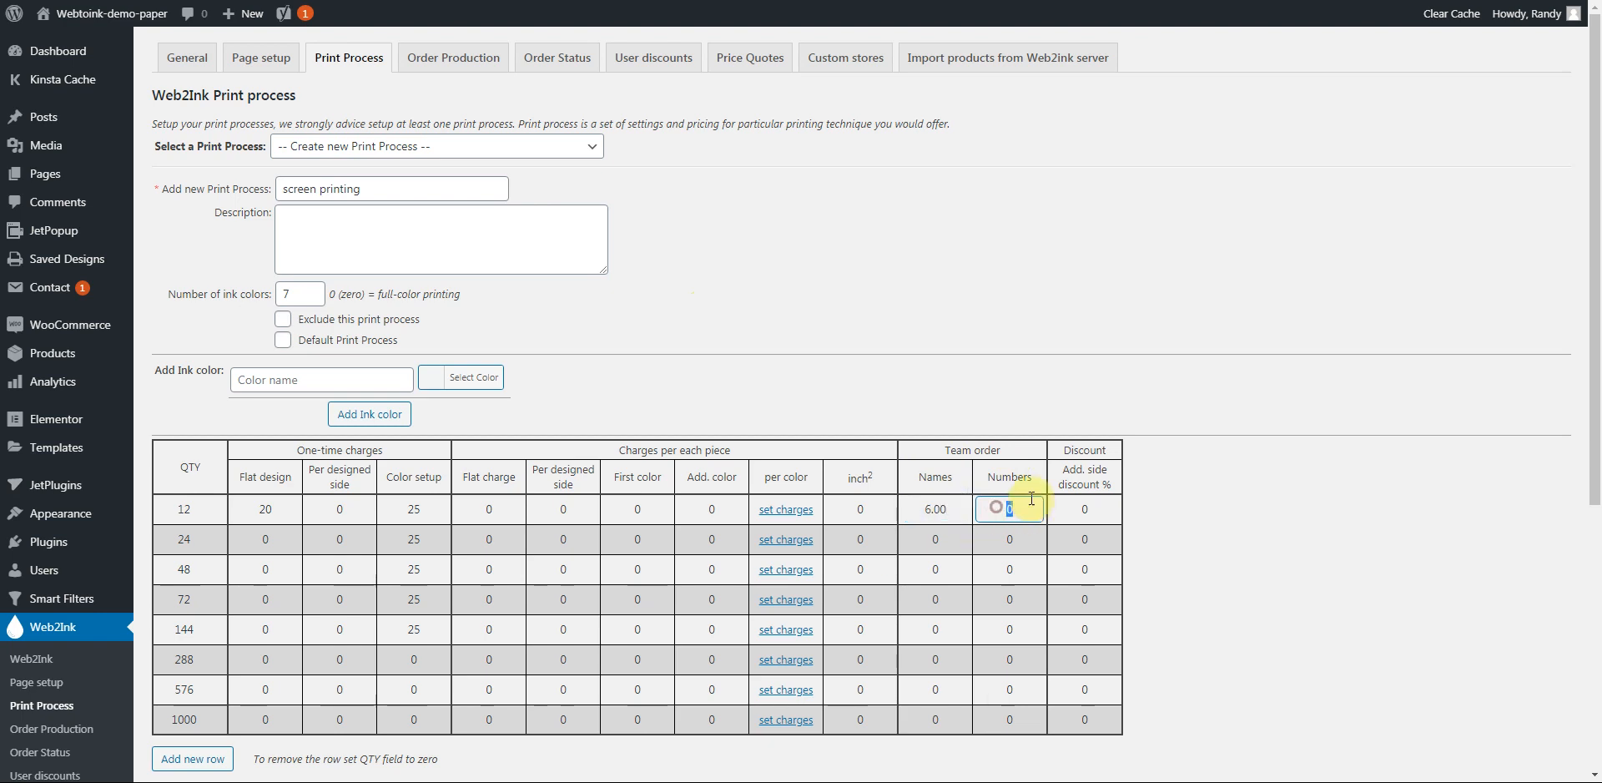
type("6.00")
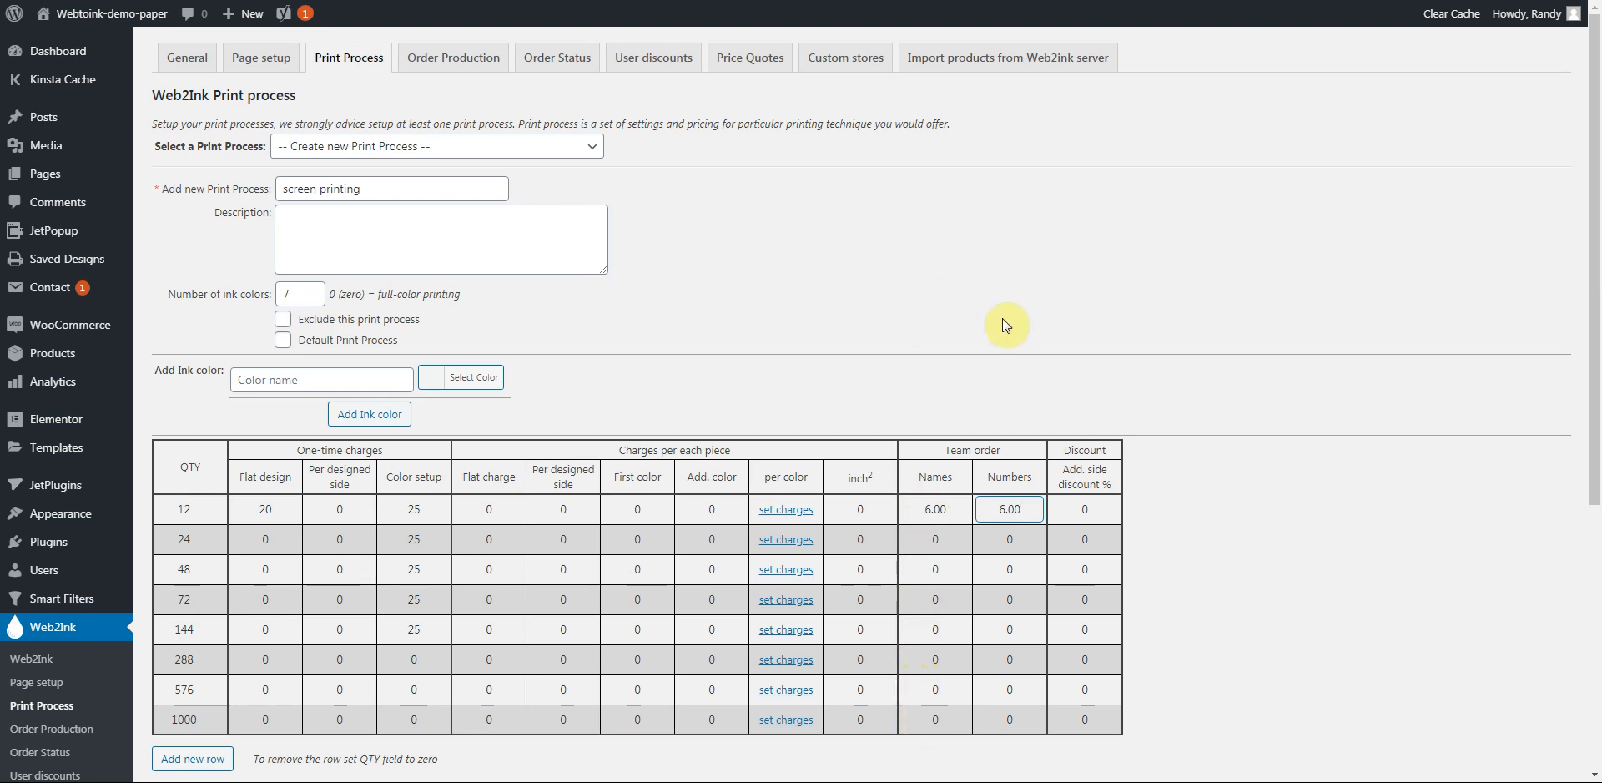
- Examine the additional-side per-color charges for one to three inks at quantity 12
left_click_drag(1067, 450, 1118, 449)
left_click(1140, 454)
left_click(780, 511)
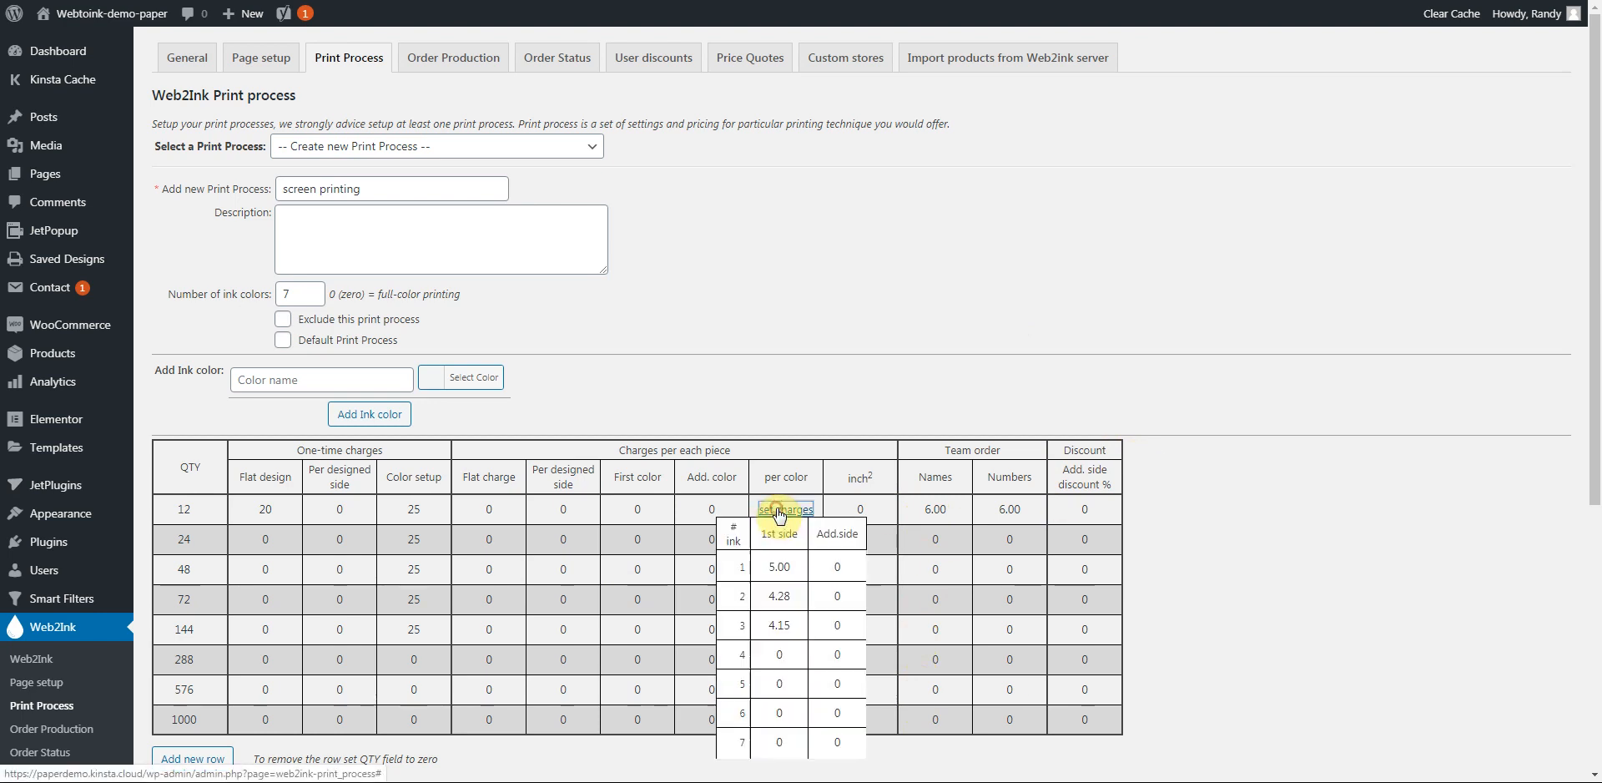
left_click(834, 565)
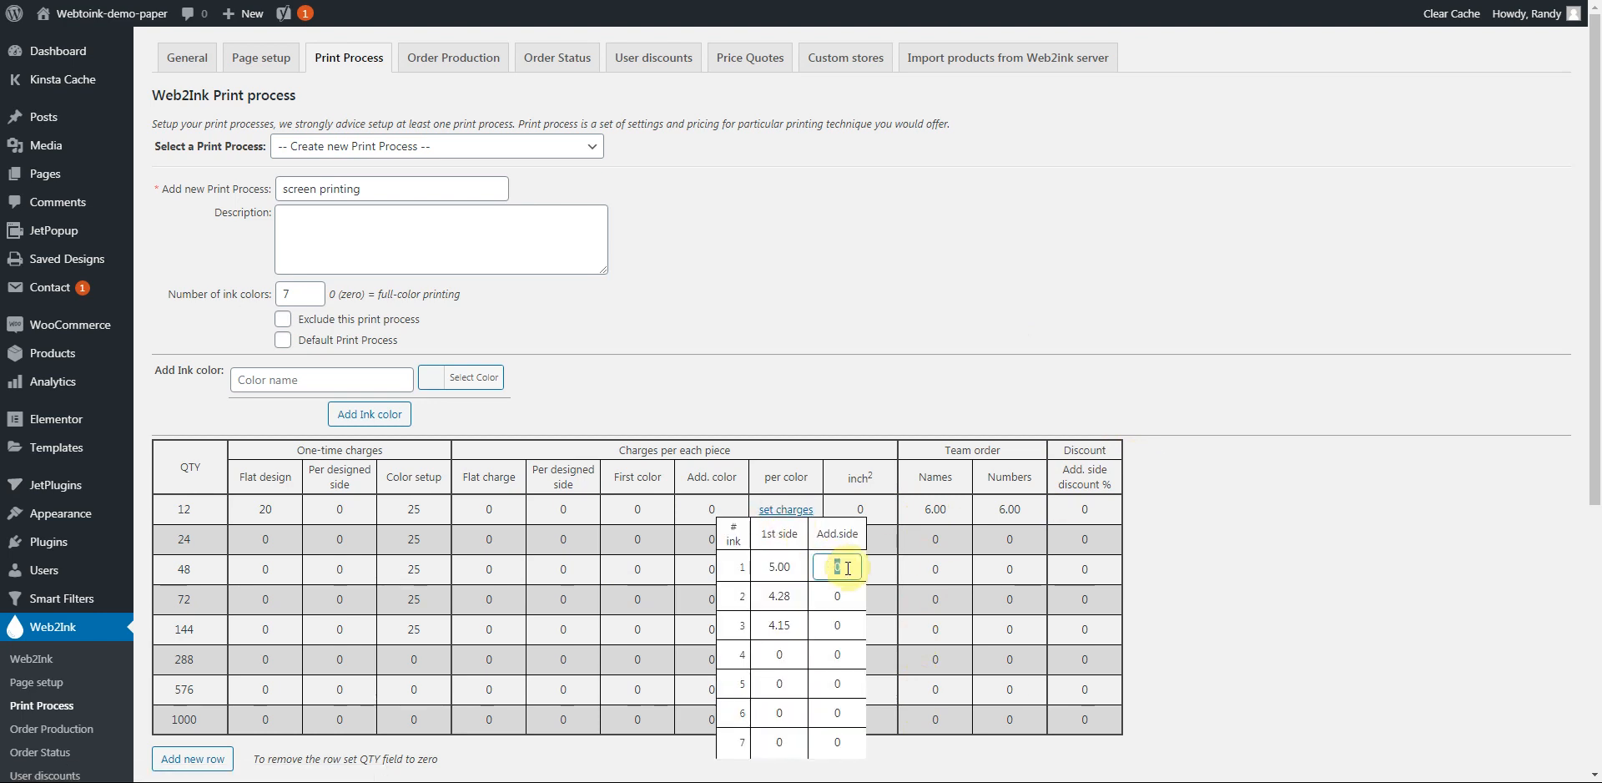
left_click(837, 598)
left_click(847, 625)
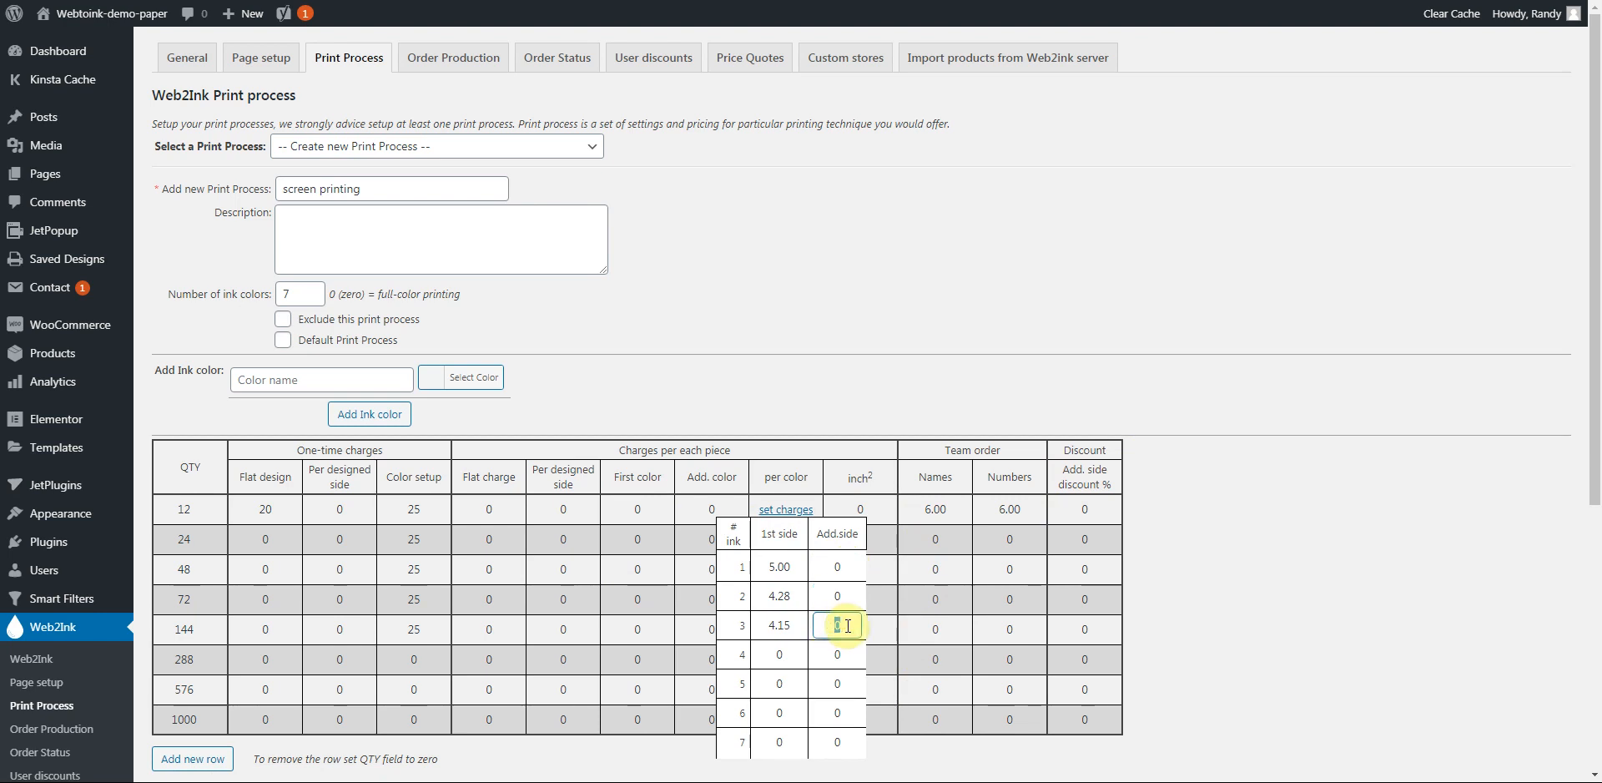
left_click(837, 408)
- Set the additional side discount to 20 percent for quantity 12
left_click(1080, 508)
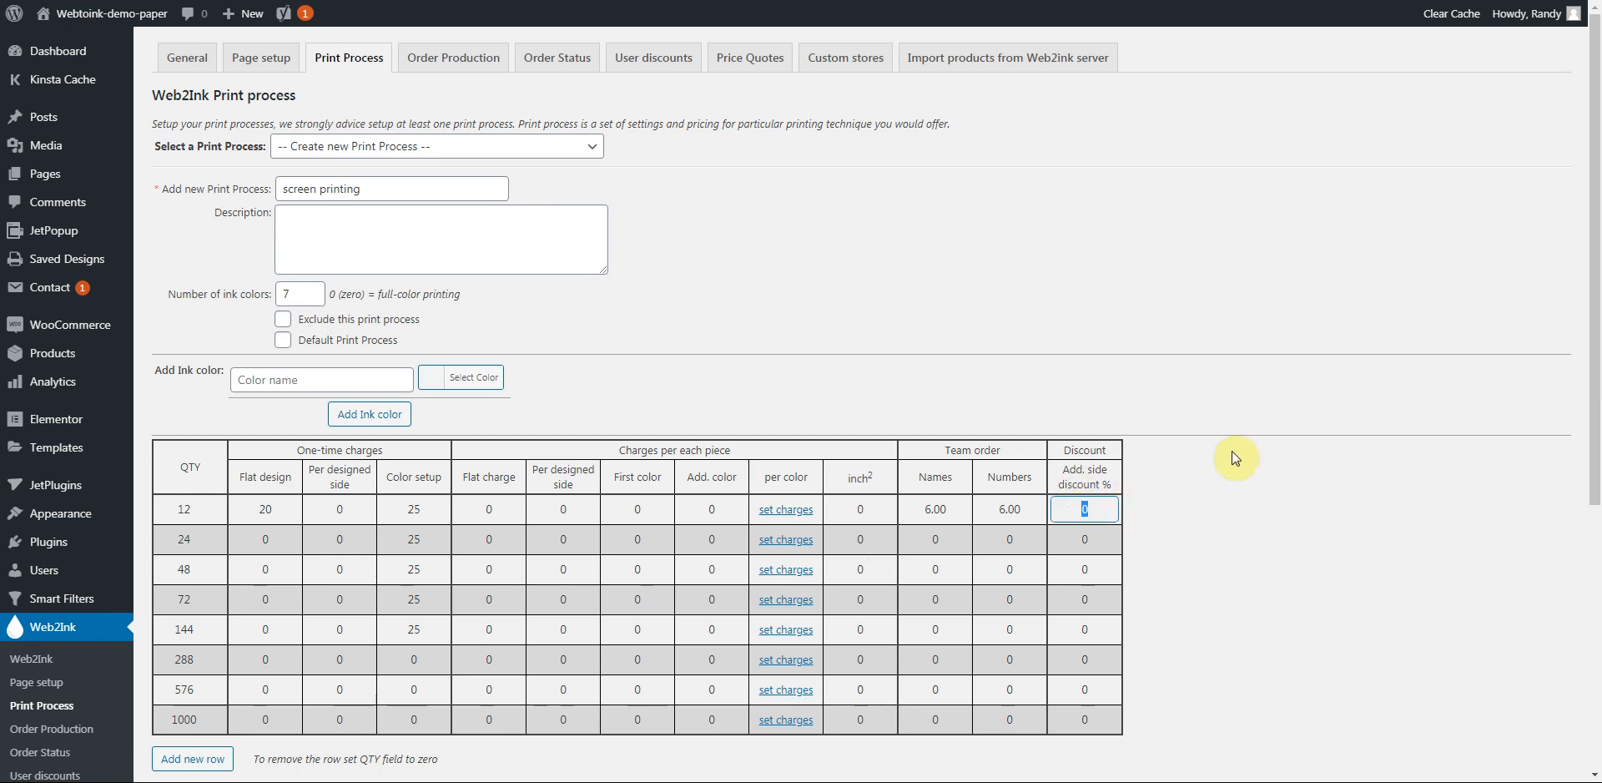
type("20")
left_click(1081, 539)
left_click(1080, 569)
left_click(1078, 600)
left_click(1082, 631)
left_click(1081, 660)
left_click(1080, 690)
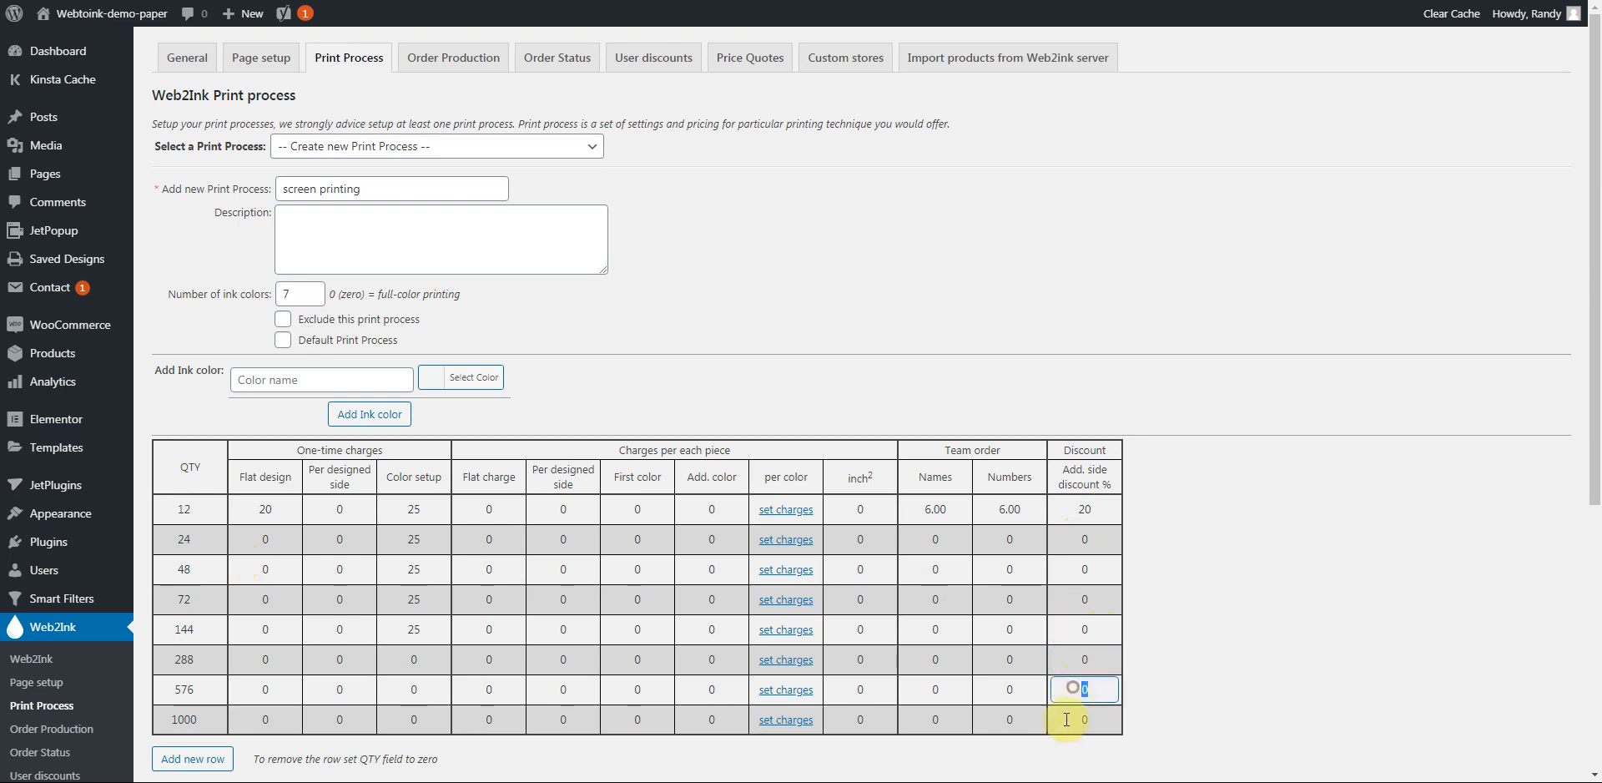
left_click(1077, 719)
left_click(1190, 604)
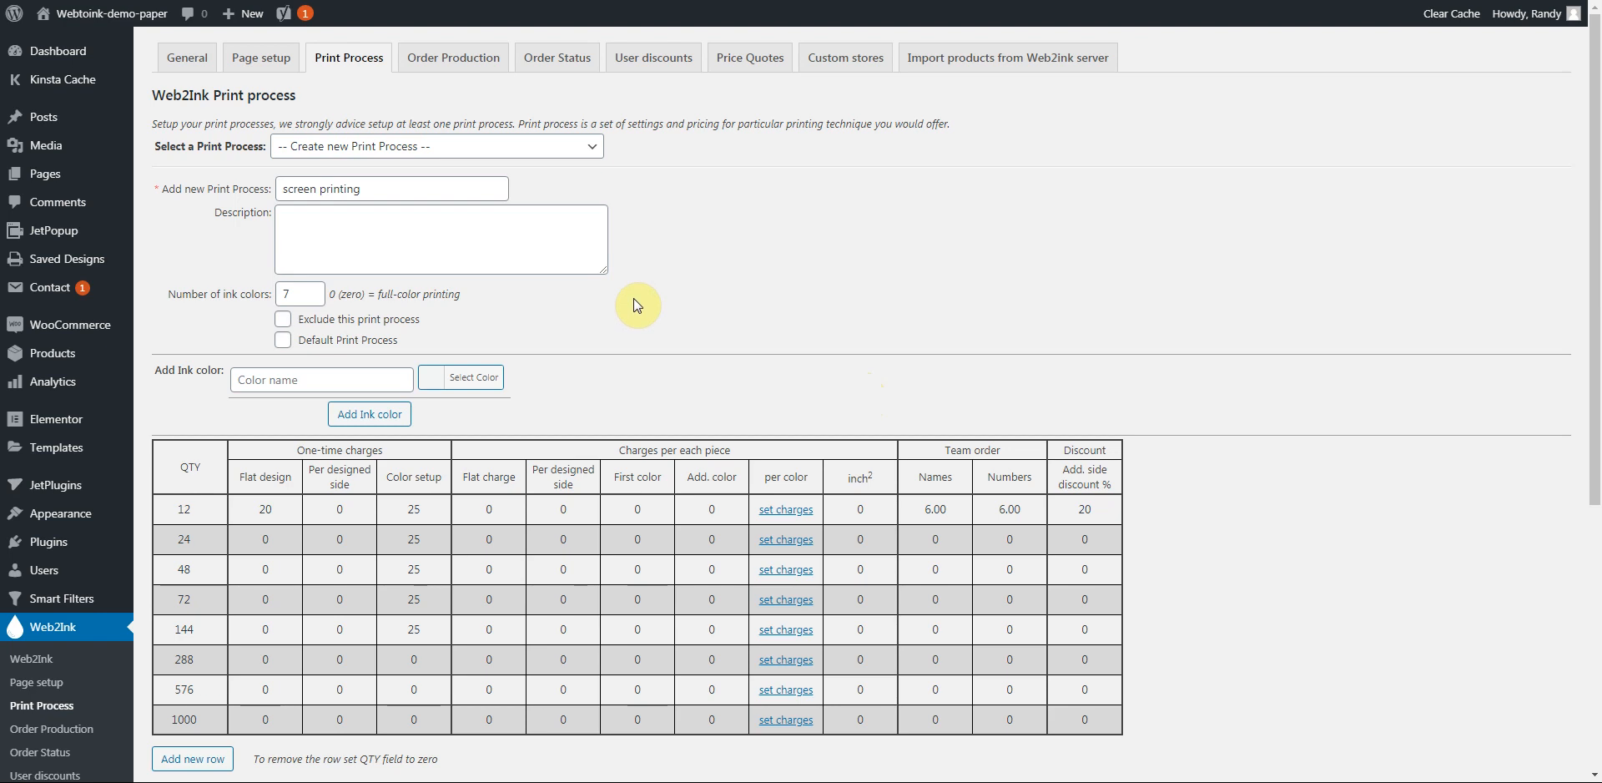
- Look over the existing print processes without switching to another one
left_click(553, 149)
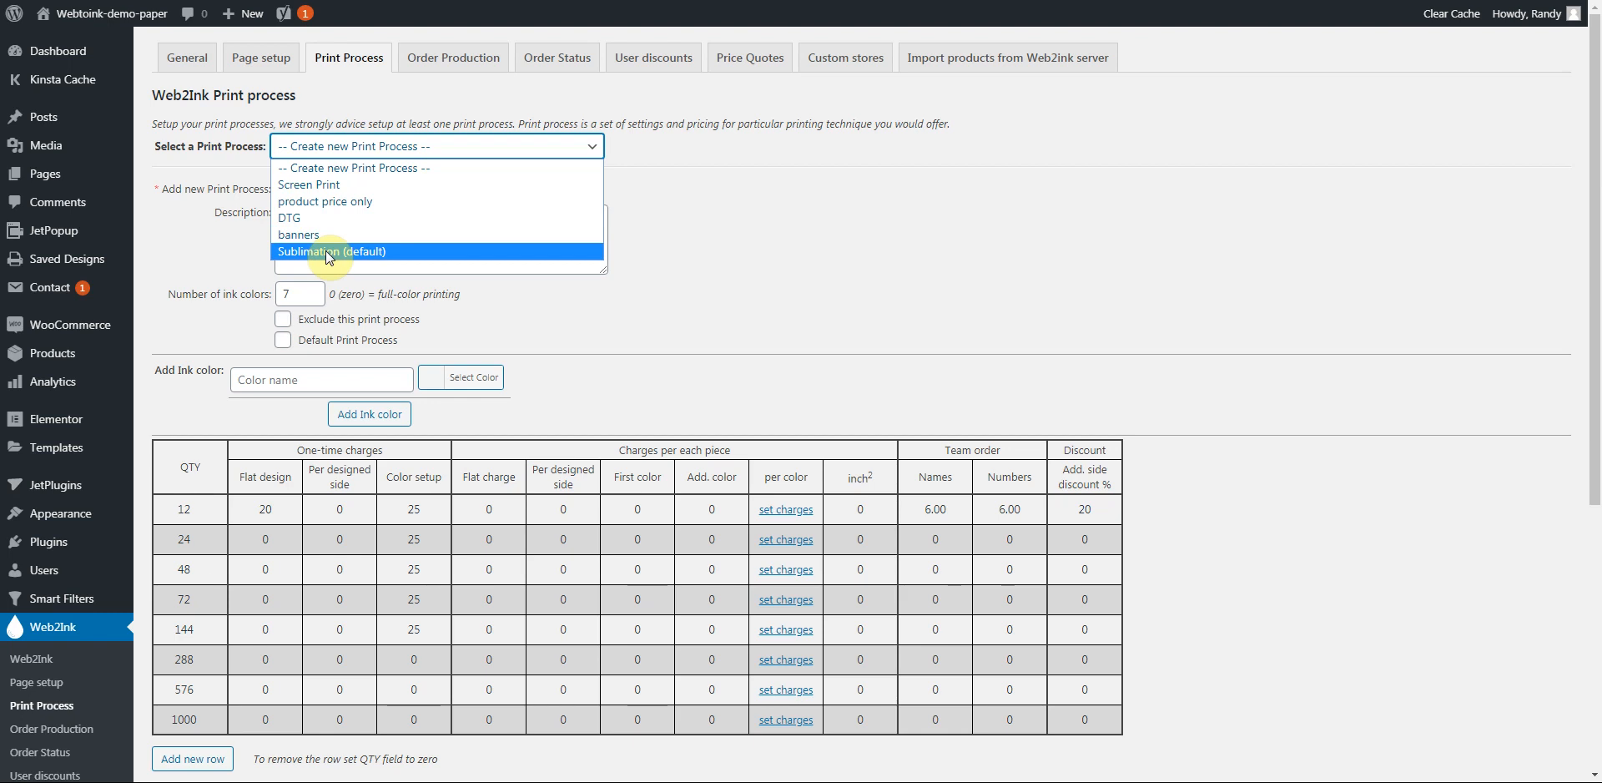
left_click(753, 230)
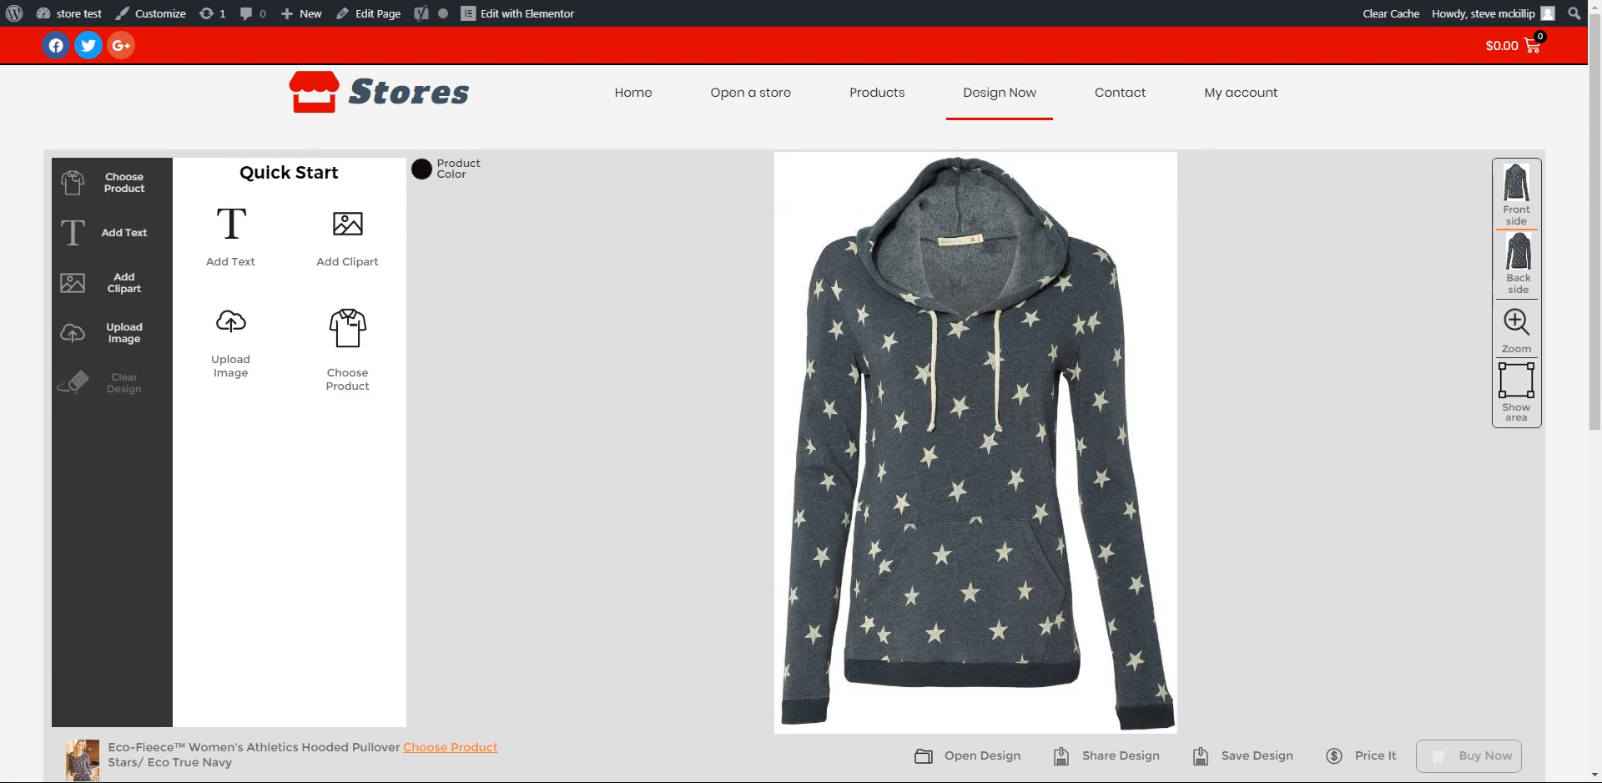
- Open the WordPress admin area of newstoretest.kinsta.cloud
key("ctrl+l")
key("End")
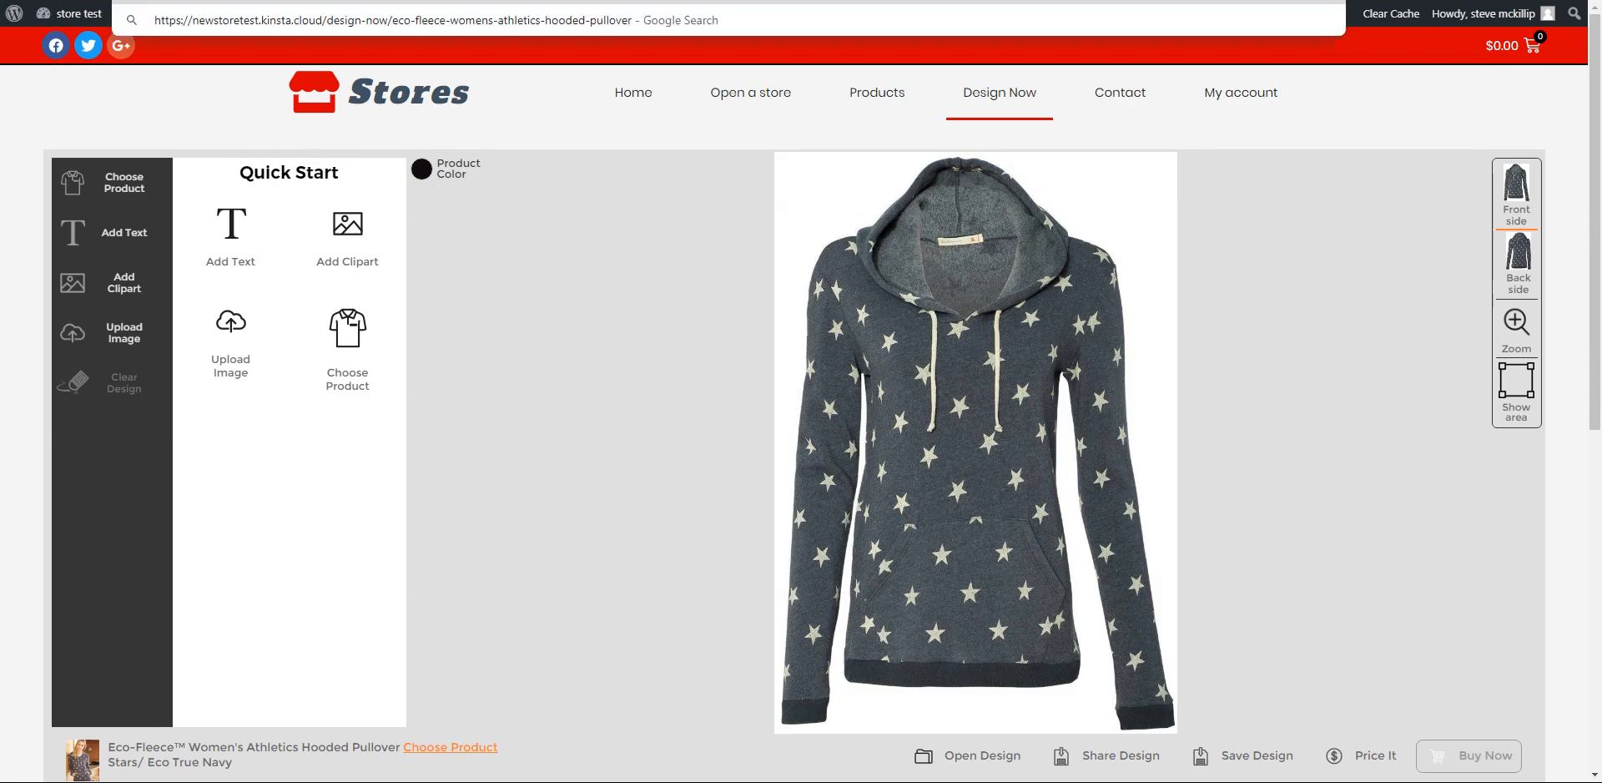
key("BackSpace")
key("BackSpace")
key("BackSpace")
key("BackSpace")
key("BackSpace")
key("BackSpace")
key("BackSpace")
key("BackSpace")
key("BackSpace")
key("BackSpace")
key("BackSpace")
key("BackSpace")
key("BackSpace")
key("BackSpace")
key("BackSpace")
key("BackSpace")
key("BackSpace")
key("BackSpace")
key("BackSpace")
key("BackSpace")
key("BackSpace")
key("BackSpace")
key("BackSpace")
key("BackSpace")
key("BackSpace")
key("BackSpace")
key("BackSpace")
key("BackSpace")
key("BackSpace")
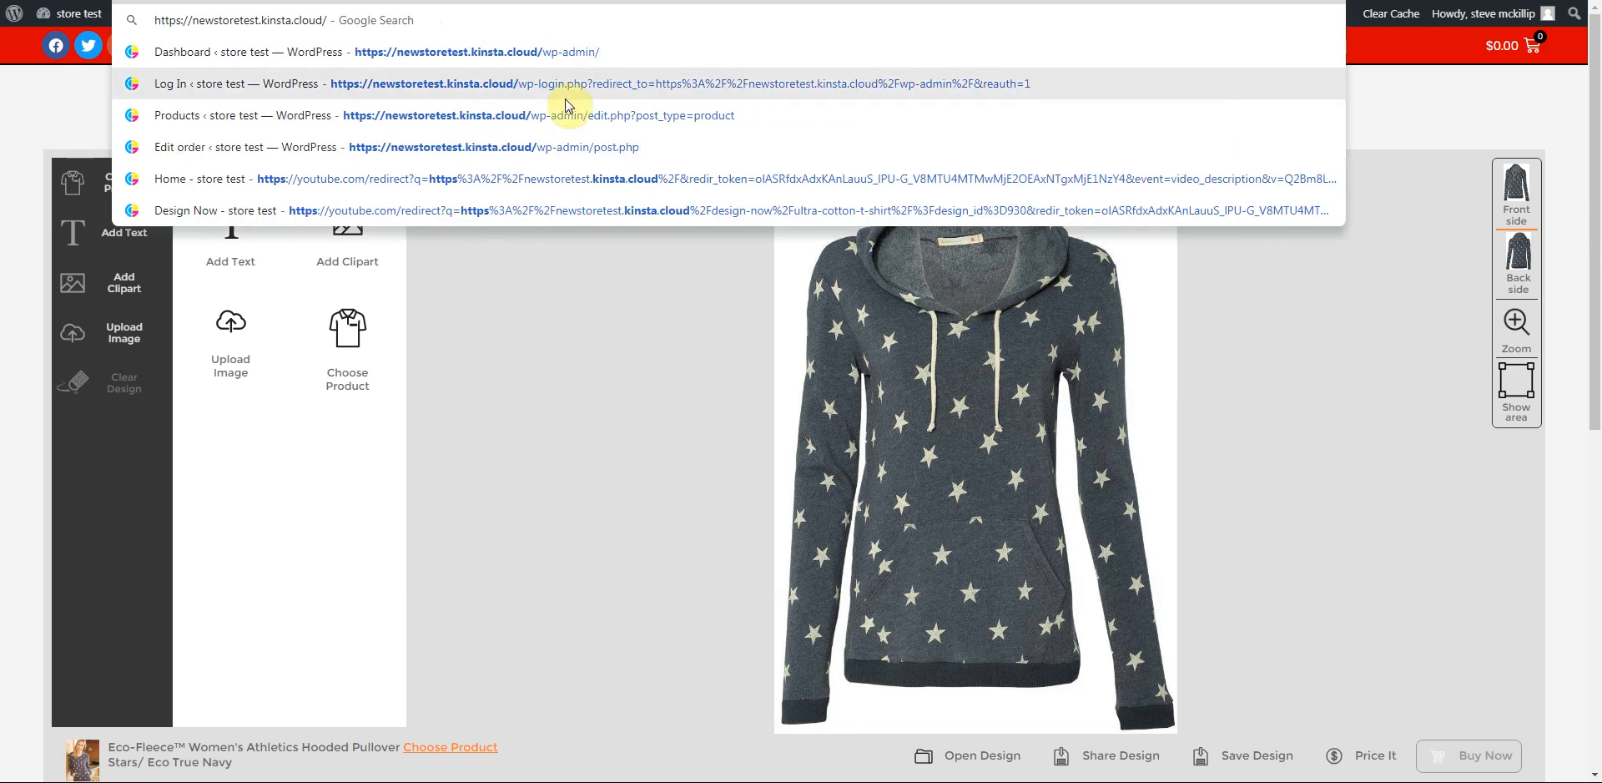
left_click(423, 147)
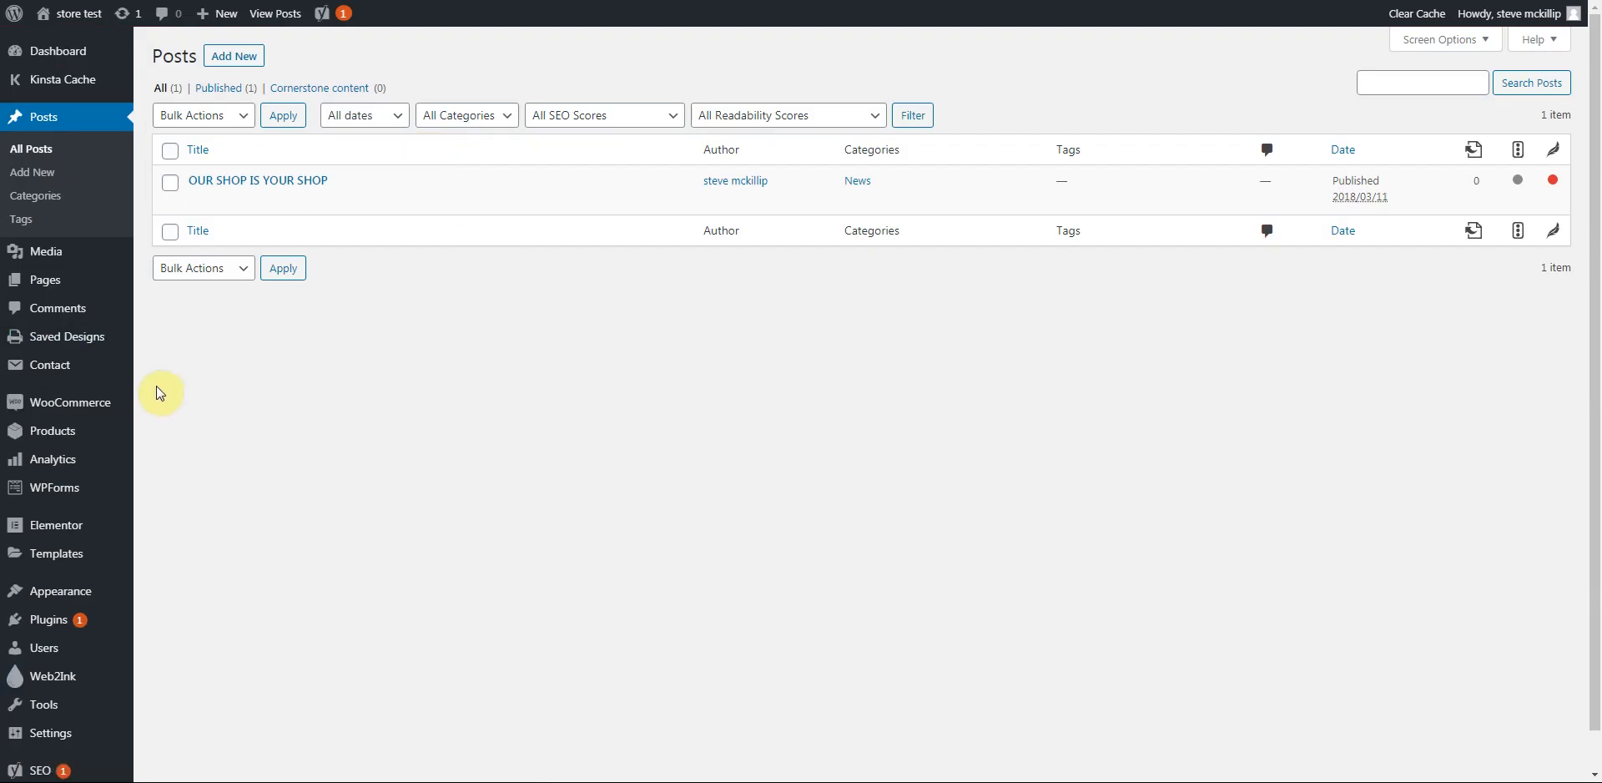
- Open the Web2Ink print process settings and load the existing Embroidery process
mouse_move(52, 682)
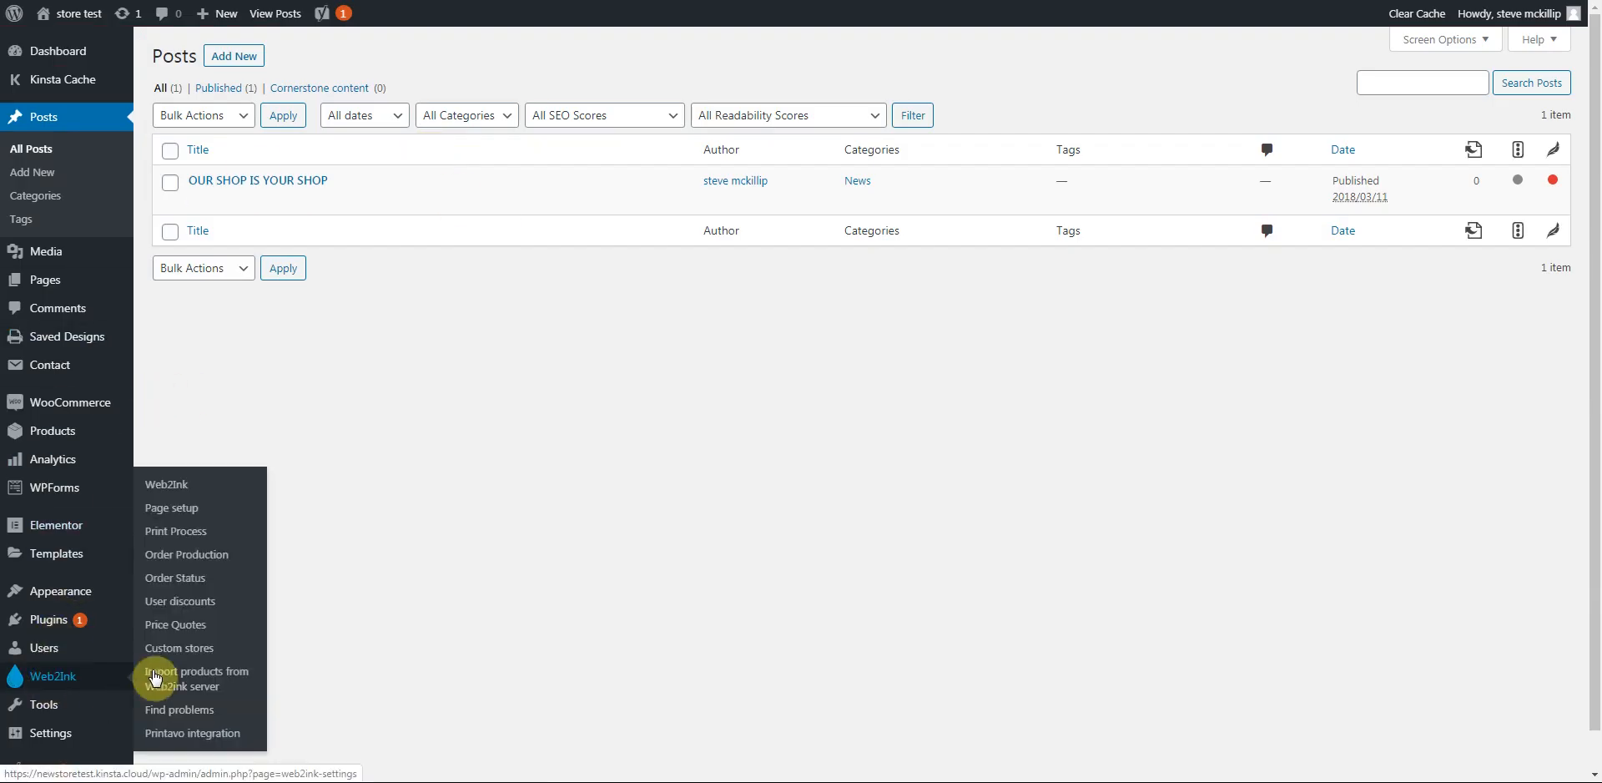
left_click(173, 534)
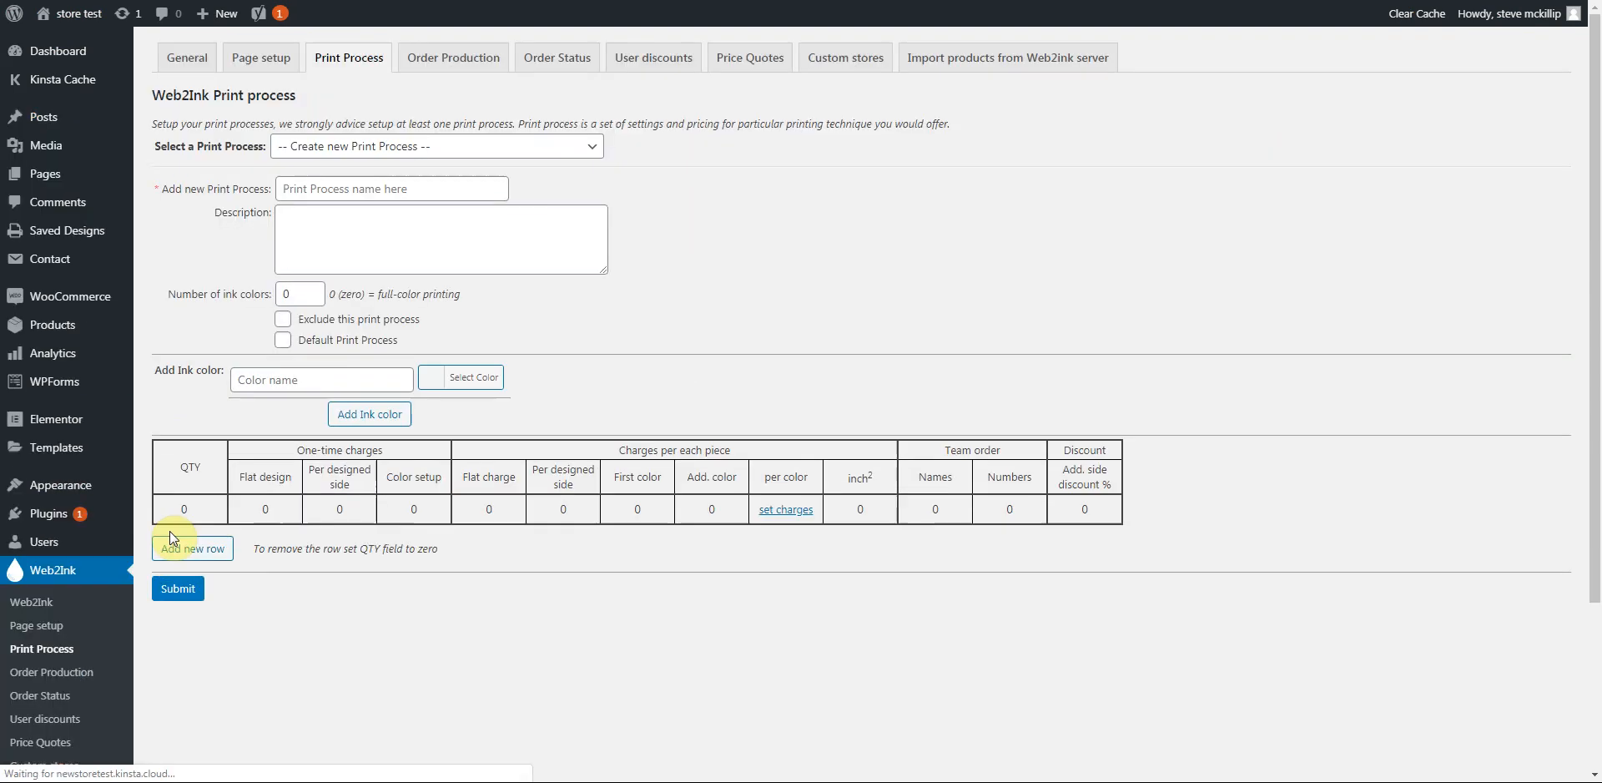
left_click(546, 146)
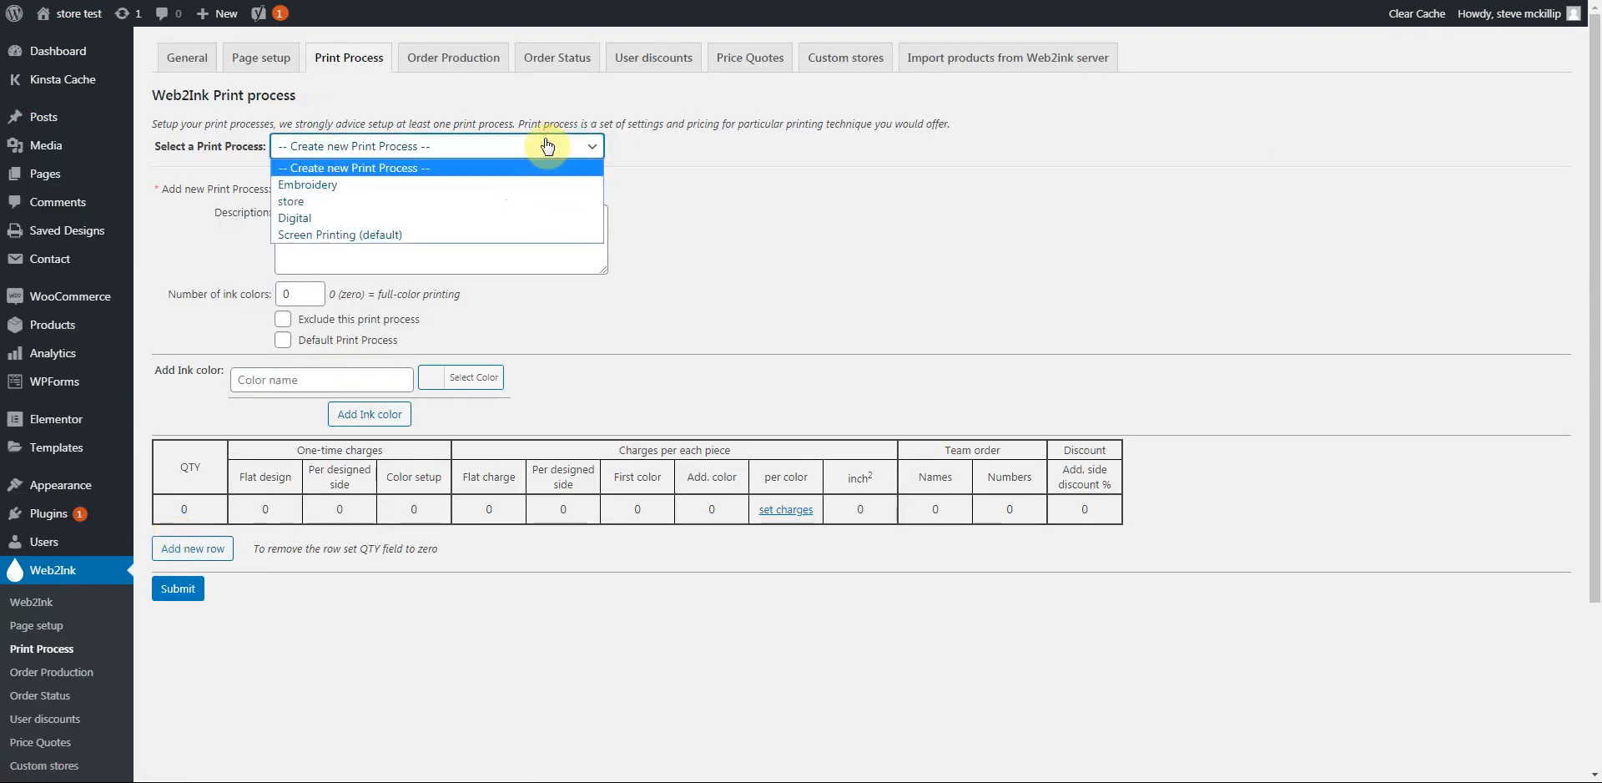
left_click(696, 167)
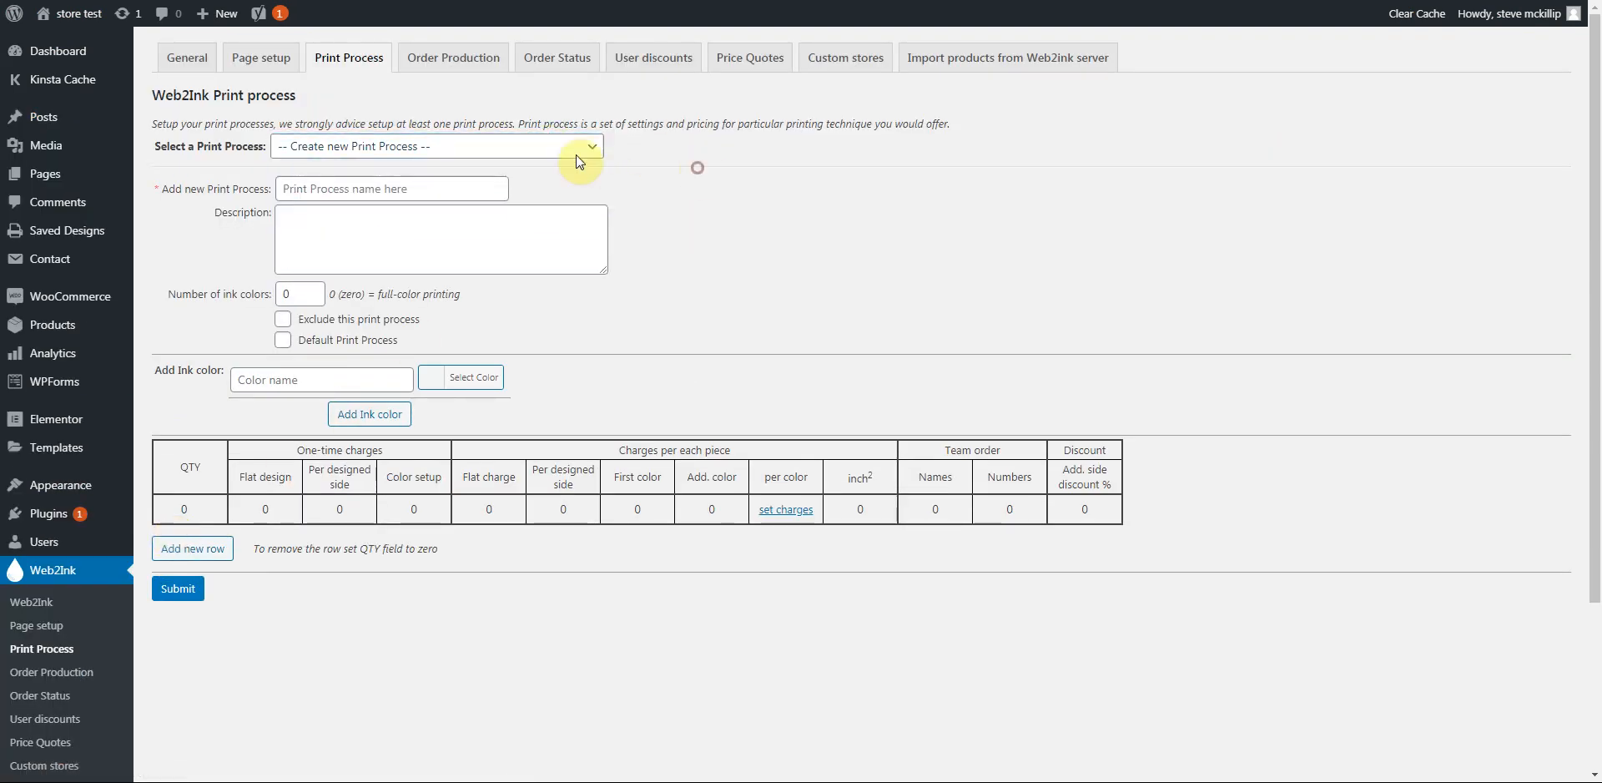
left_click(508, 144)
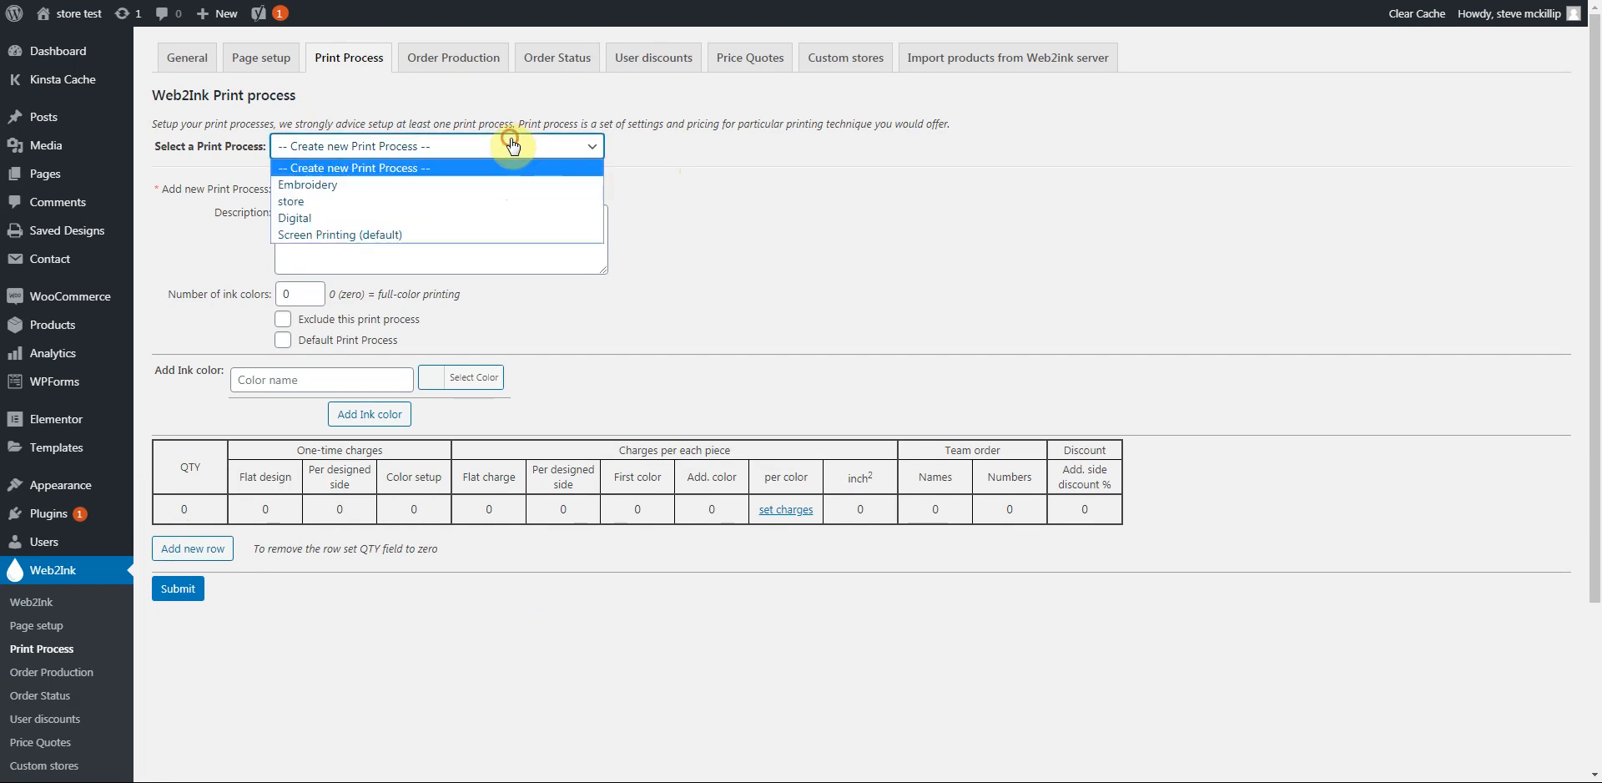
left_click(323, 183)
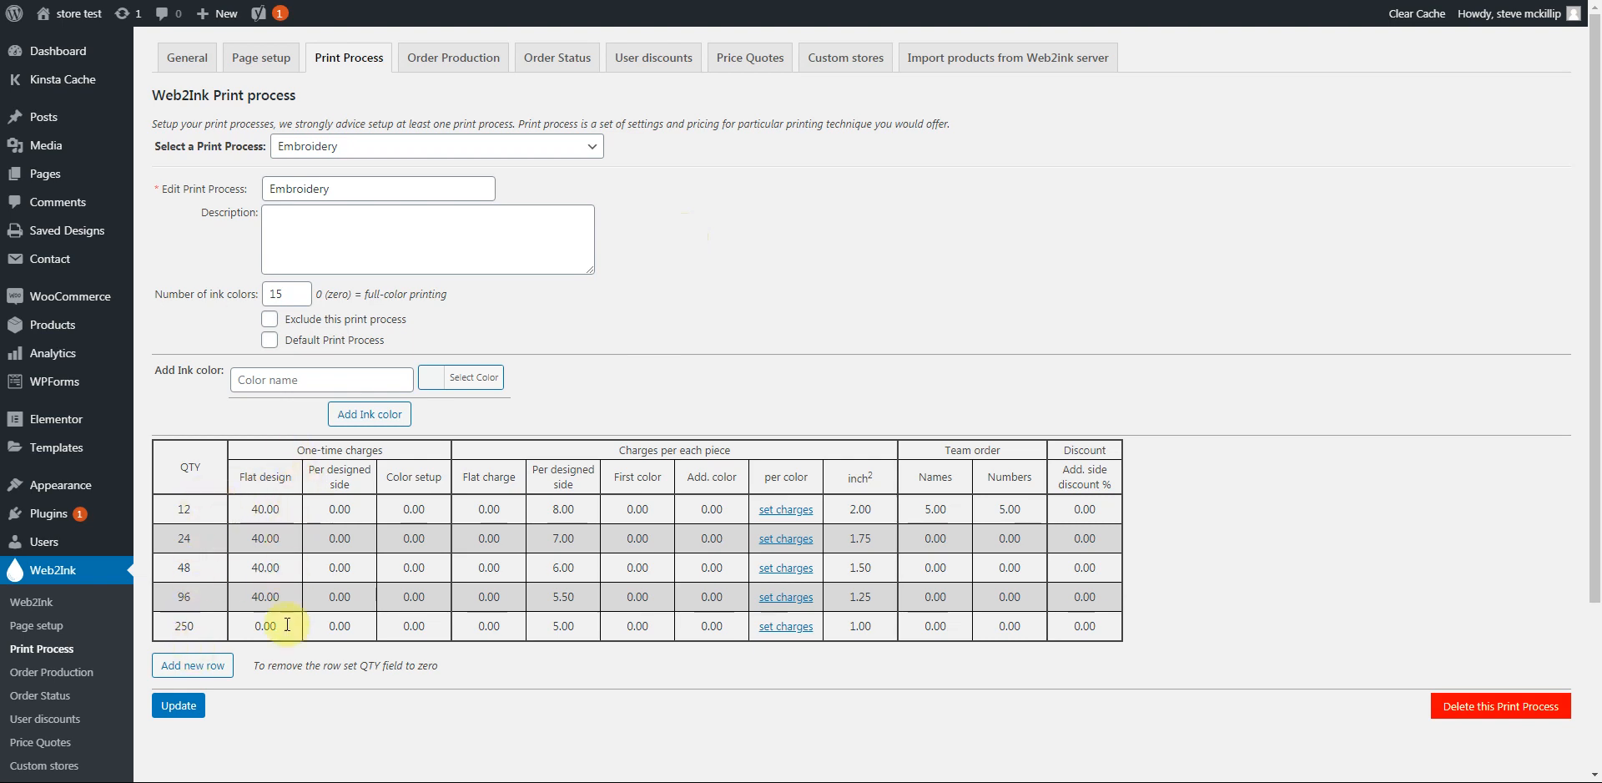
- Examine the Embroidery process's one-time flat design charge at quantity 12 and its number of ink colors
left_click(278, 509)
double_click(262, 511)
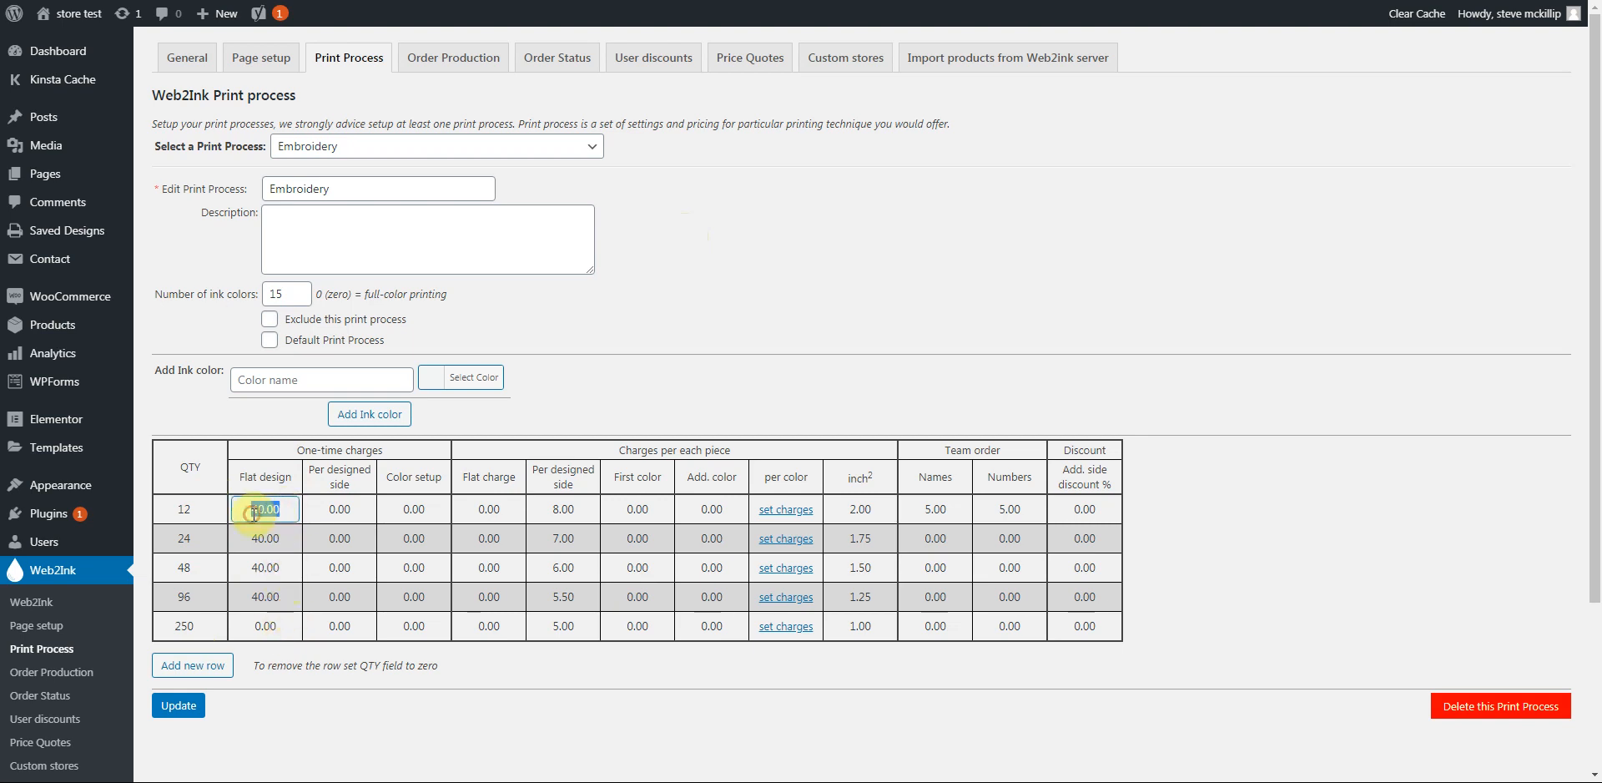
left_click(611, 393)
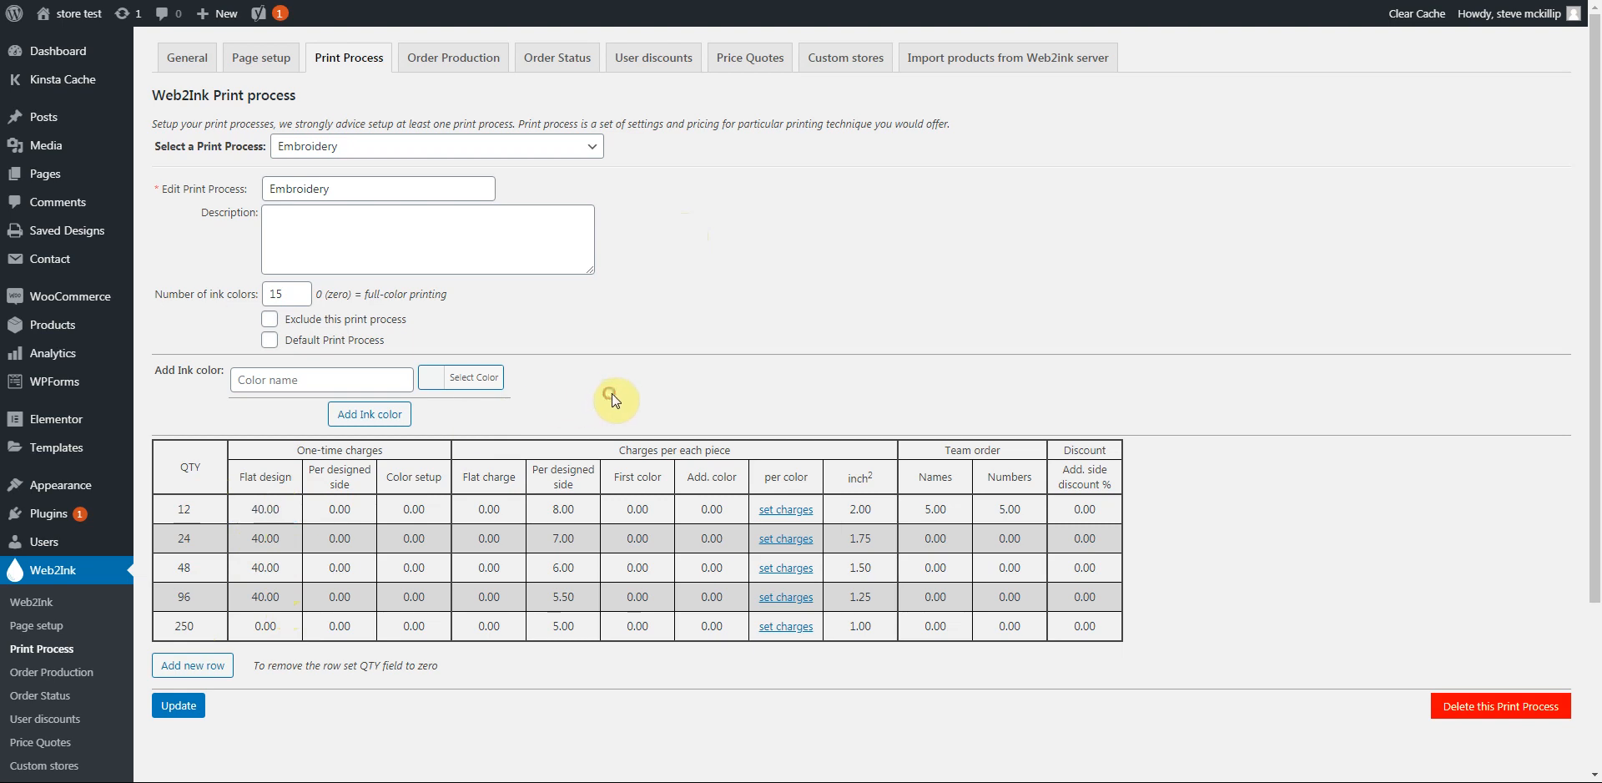
left_click(281, 292)
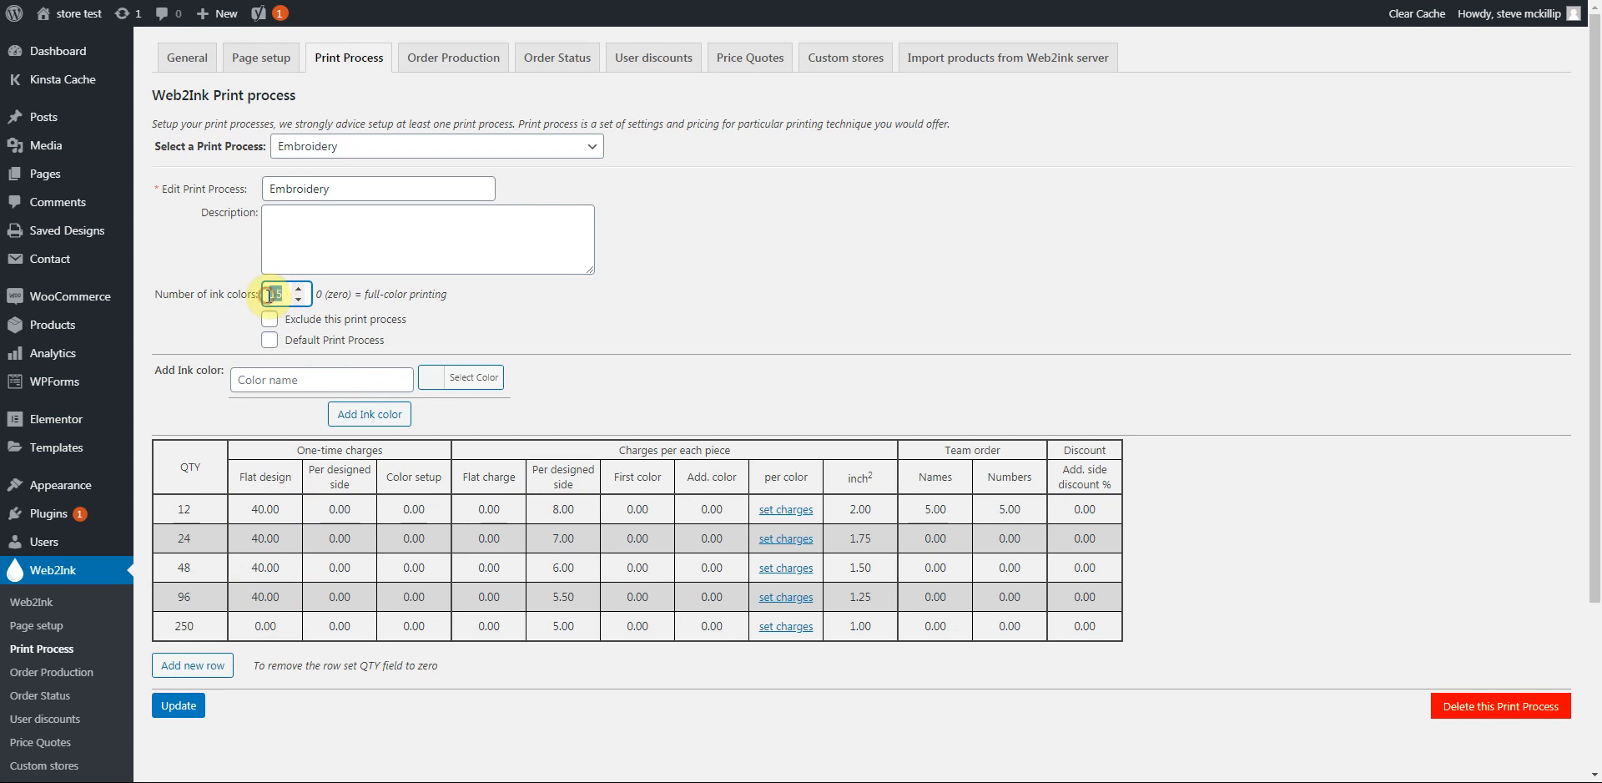
left_click_drag(282, 294, 232, 319)
left_click(232, 319)
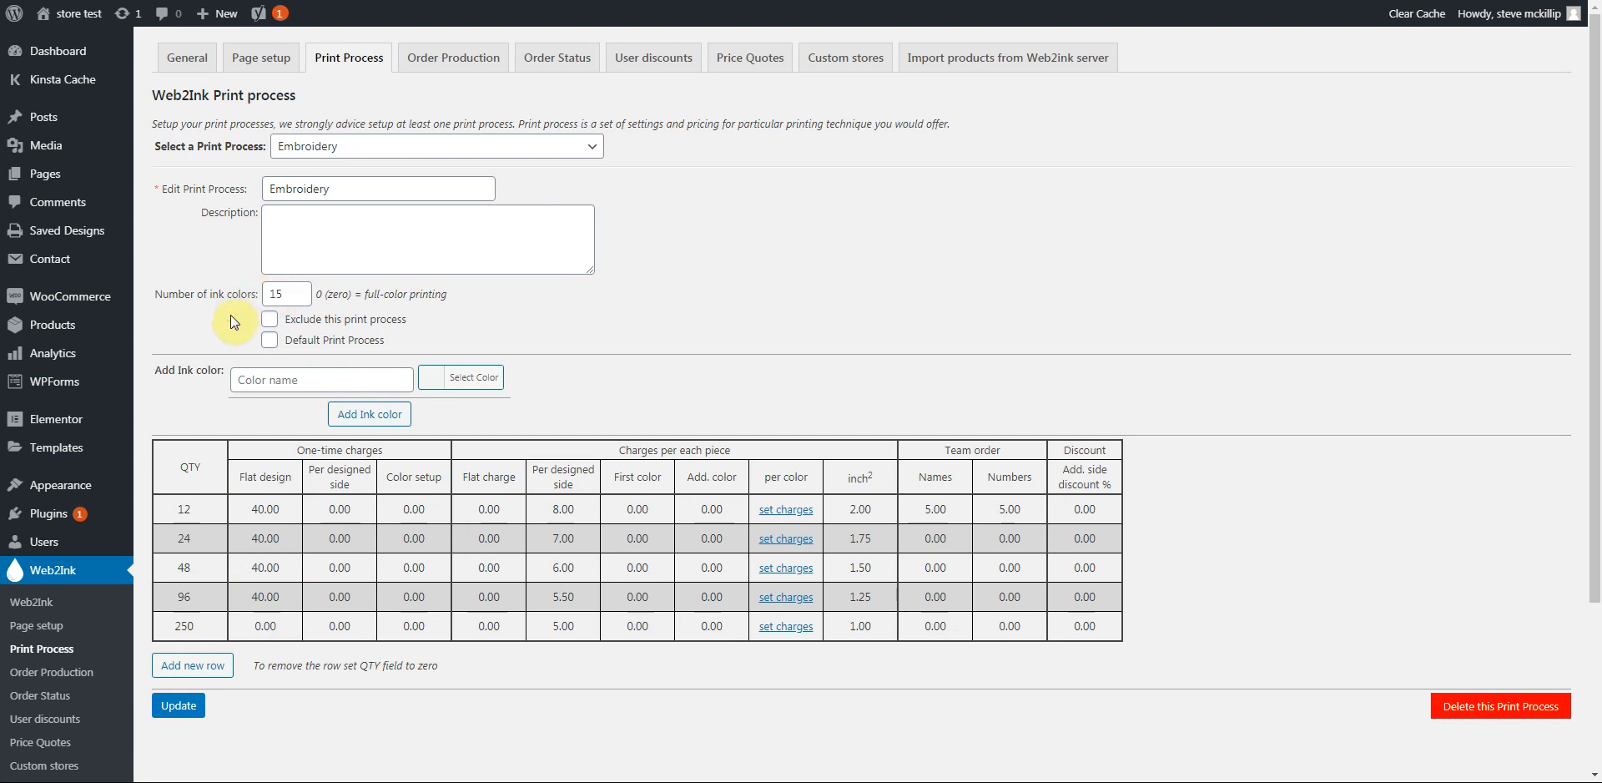
double_click(275, 294)
left_click(237, 332)
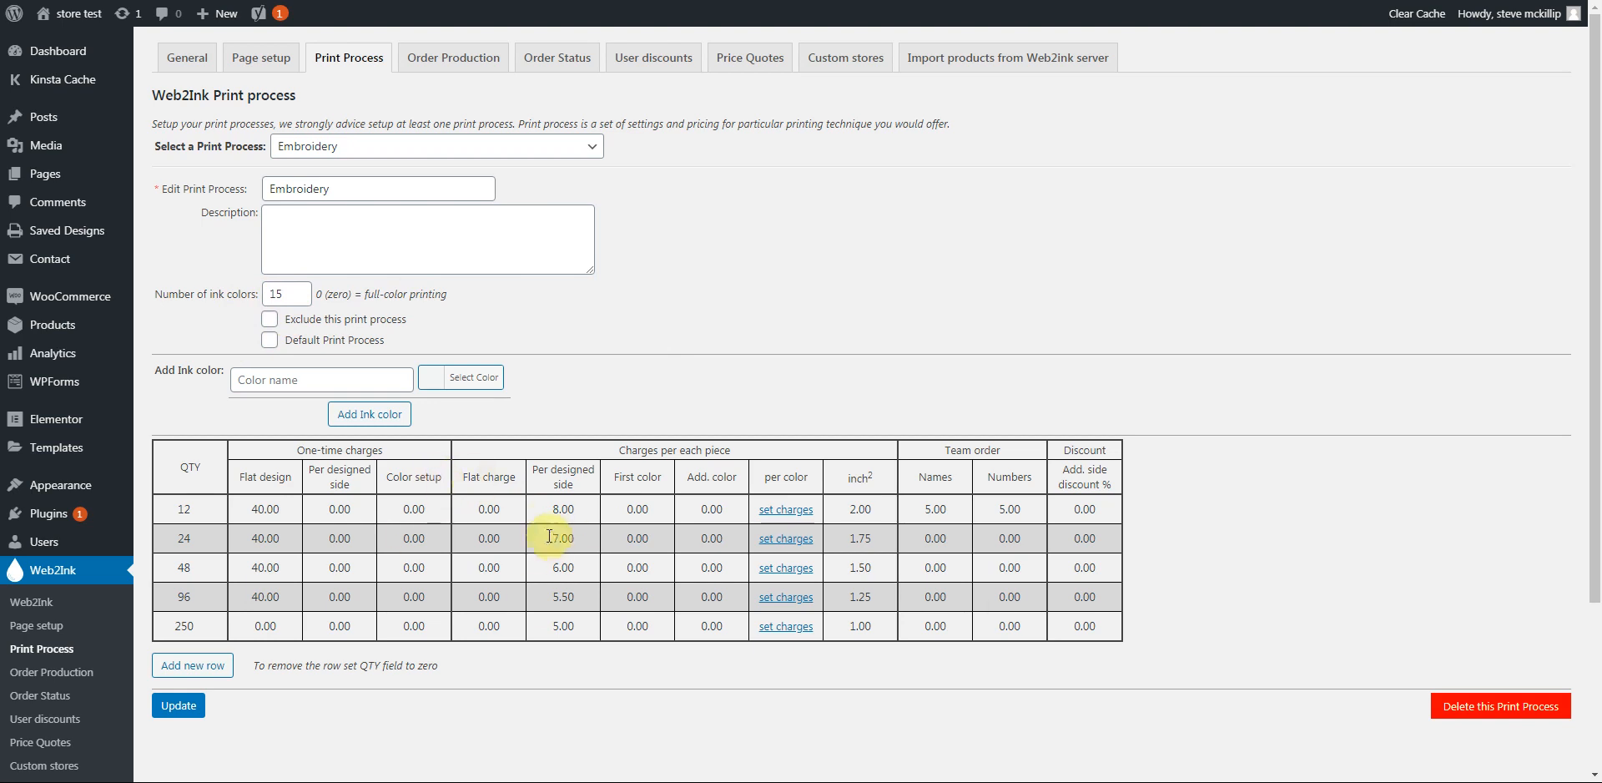
left_click_drag(295, 452, 393, 448)
left_click(393, 449)
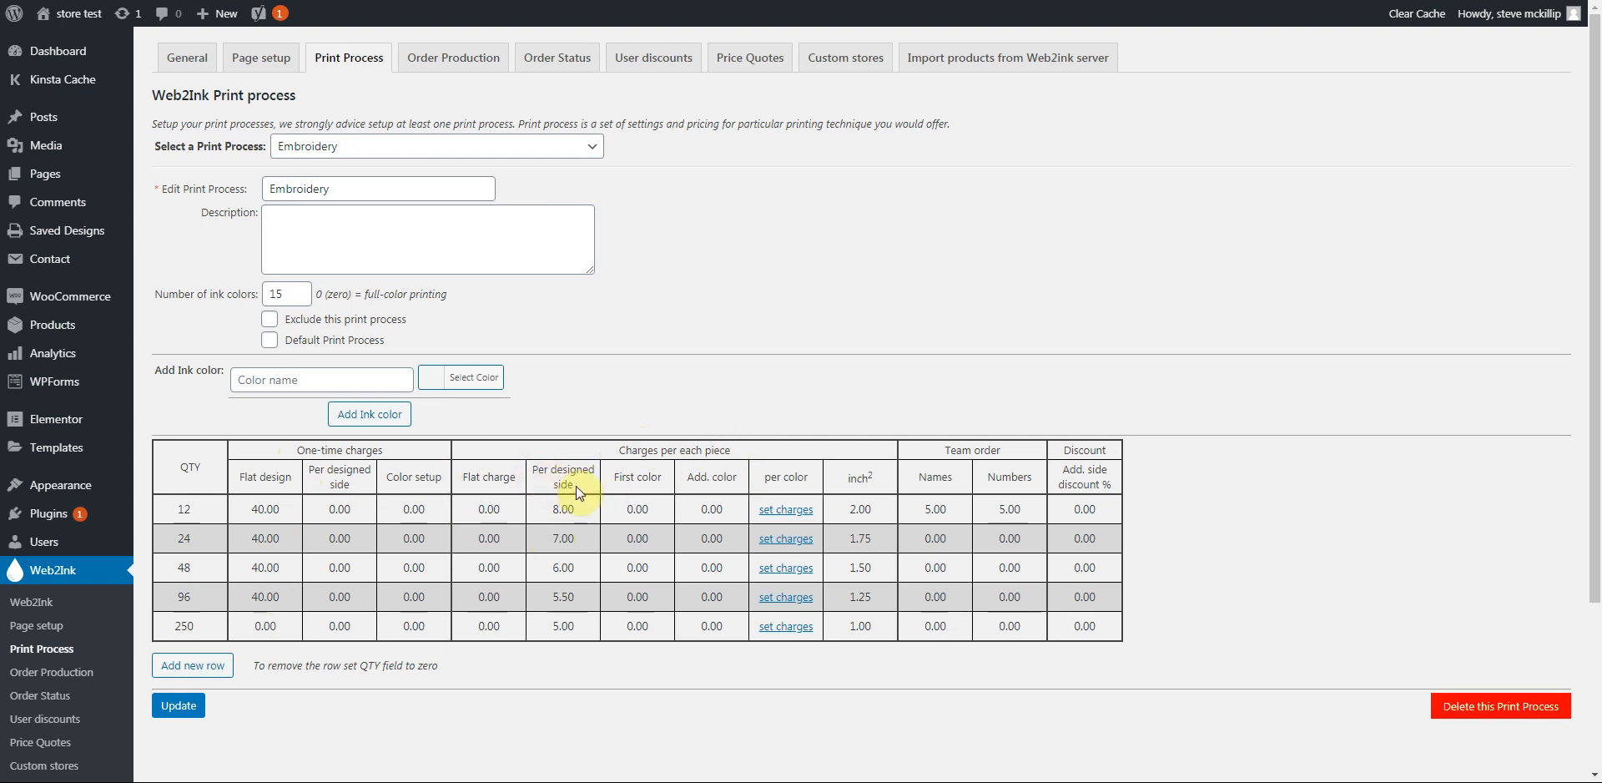
- Review the Embroidery per-designed-side charges for each piece at quantities 12, 24, 48, 96 and 250
left_click(581, 514)
left_click(580, 540)
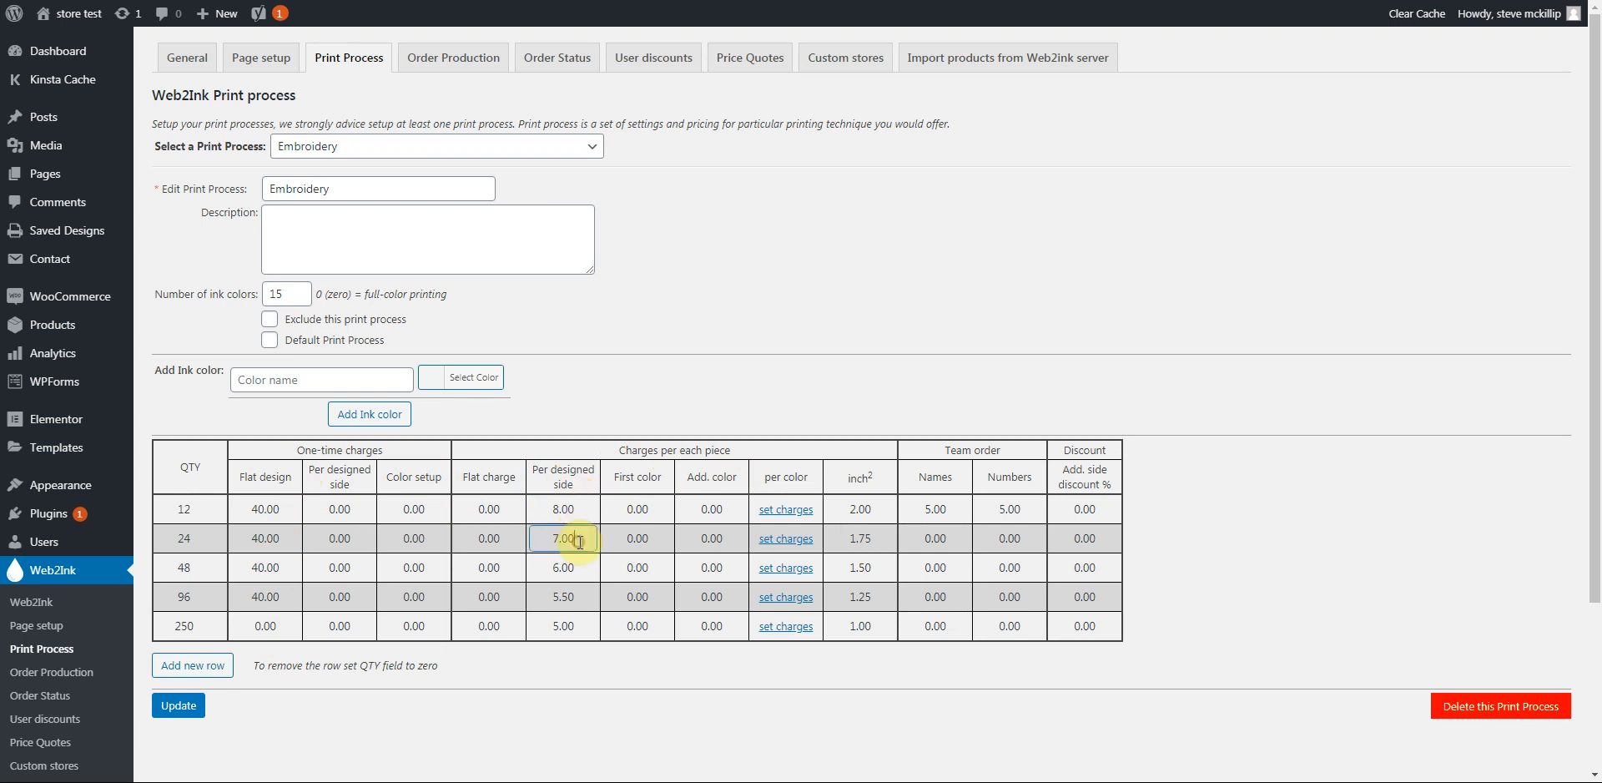
left_click(584, 569)
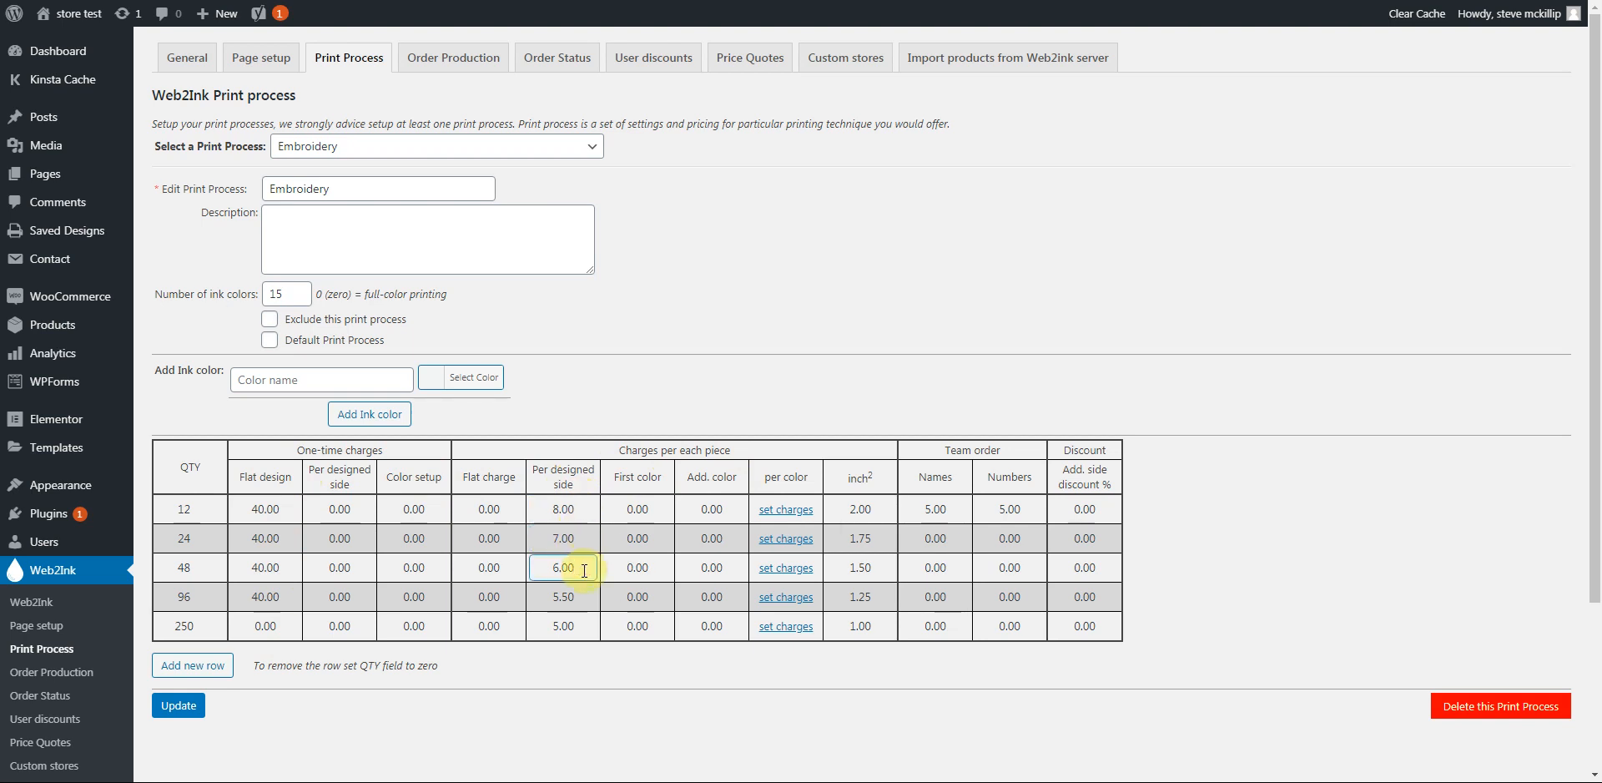
left_click(582, 511)
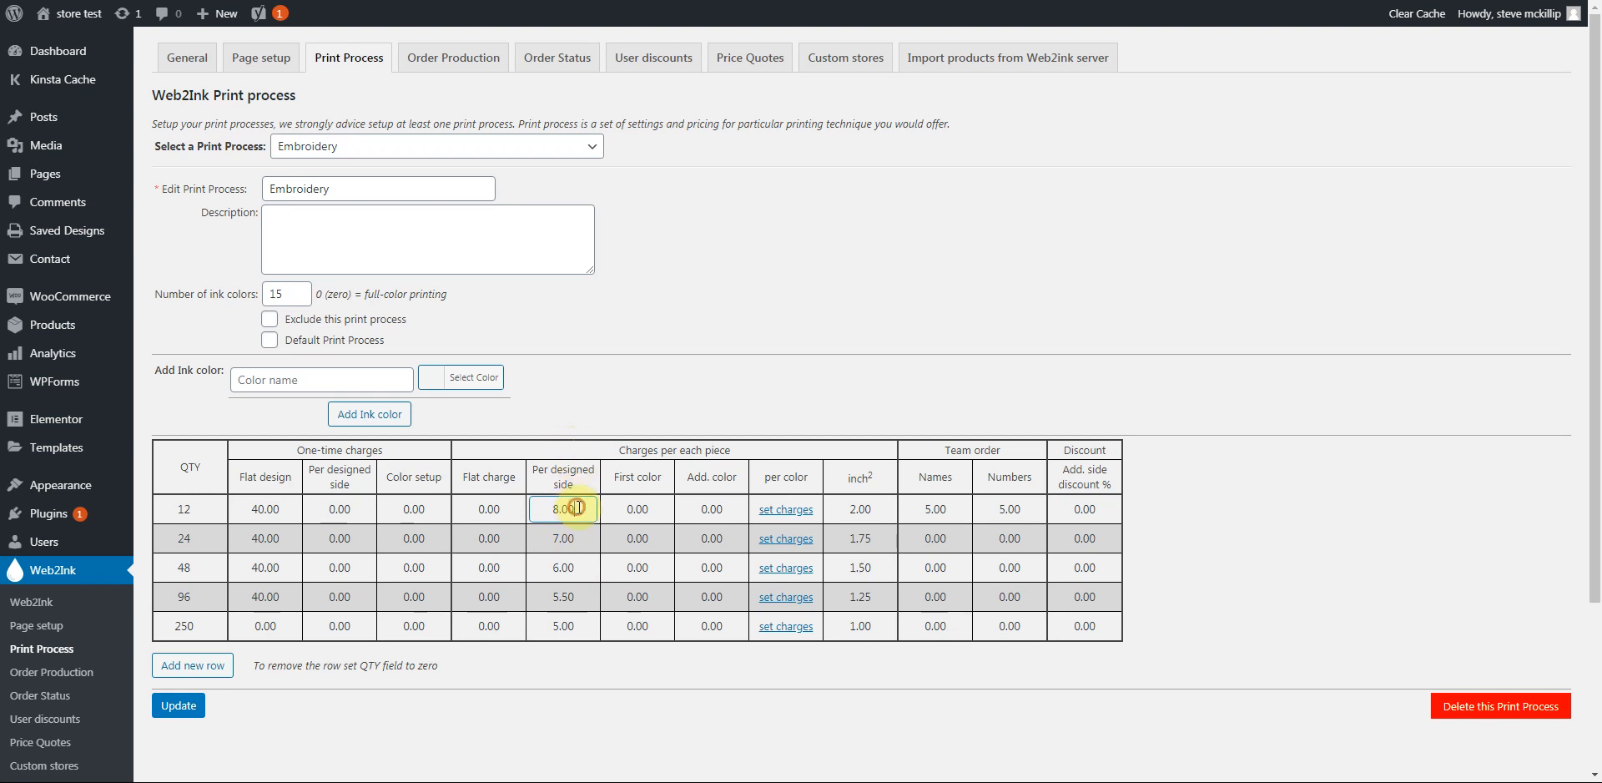
left_click(581, 537)
left_click(579, 568)
left_click(578, 596)
left_click(583, 626)
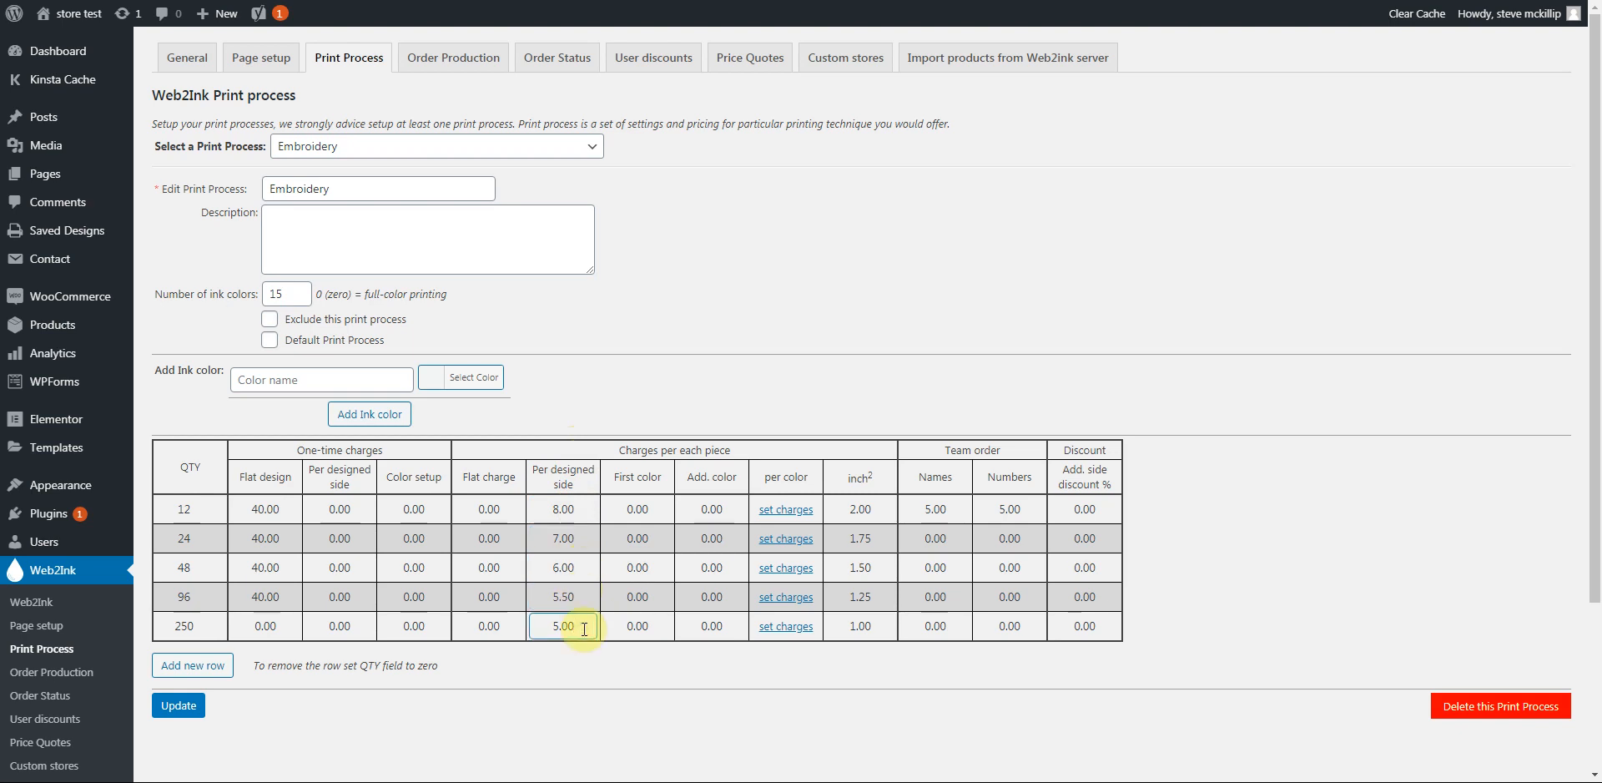
- Compare the Embroidery per-square-inch charge with the per-designed-side charge at quantity 12
left_click(851, 509)
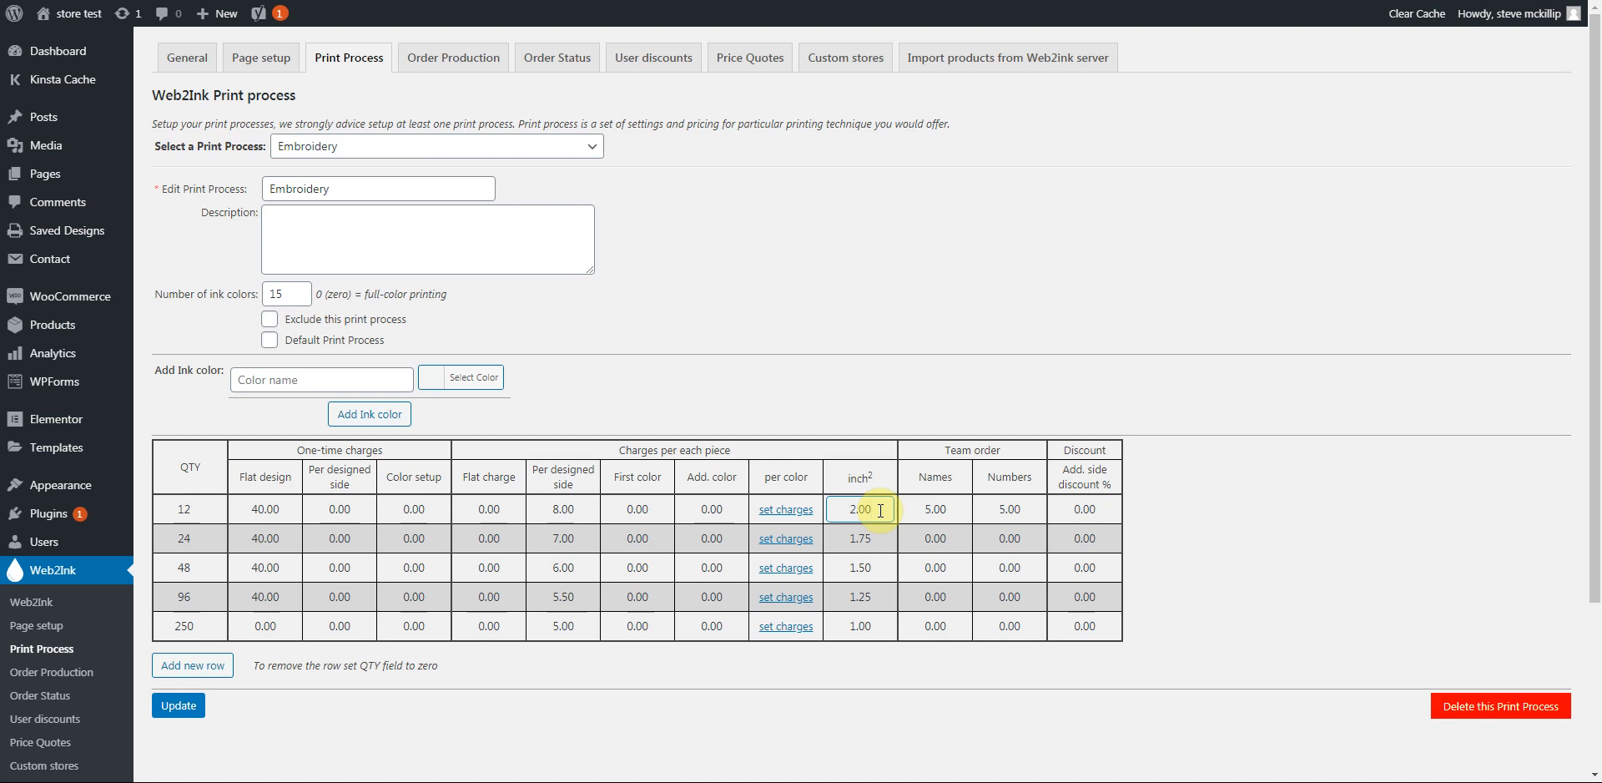
left_click(559, 510)
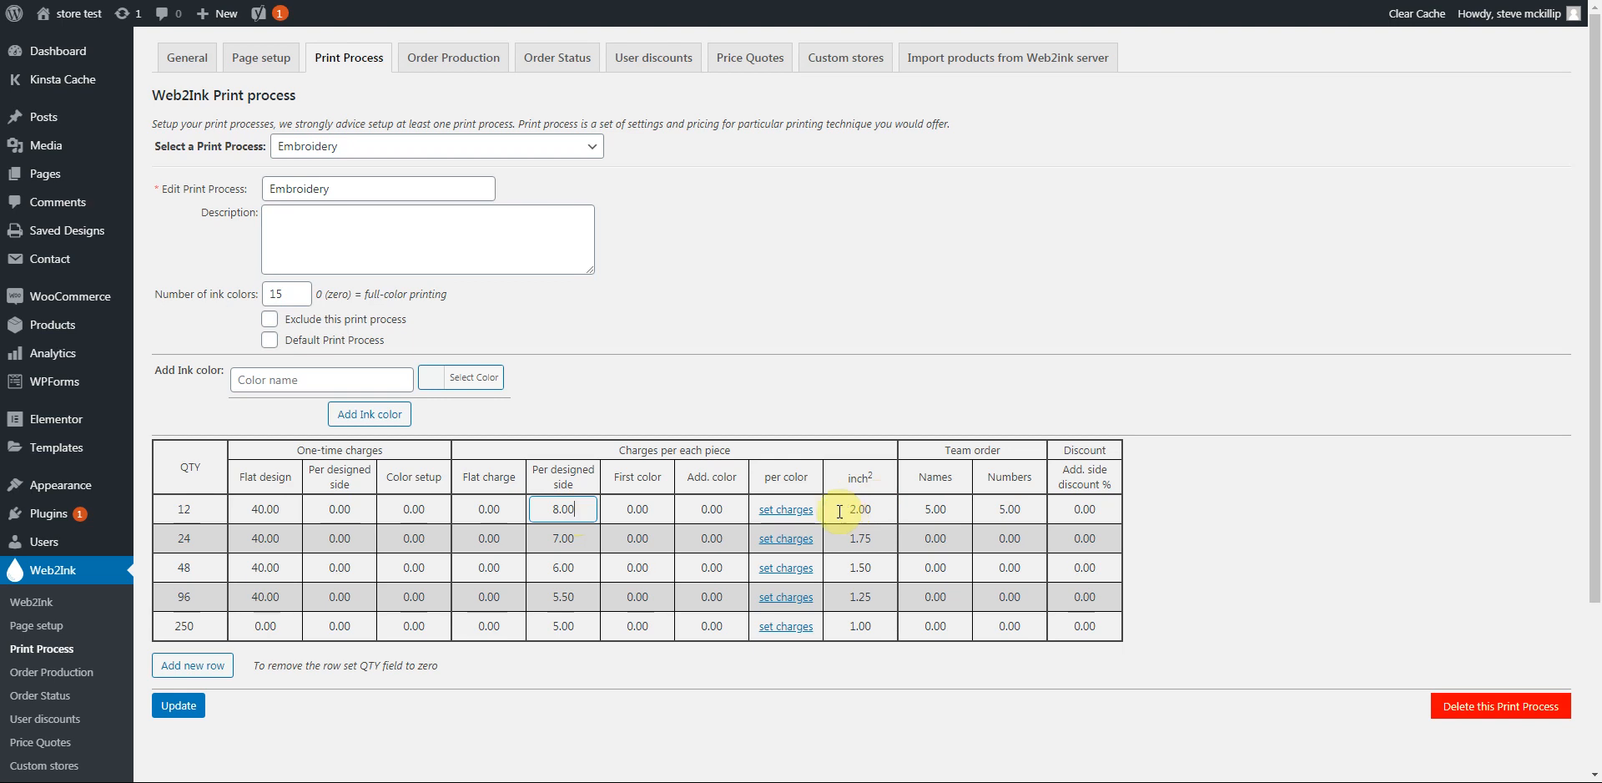
left_click(853, 480)
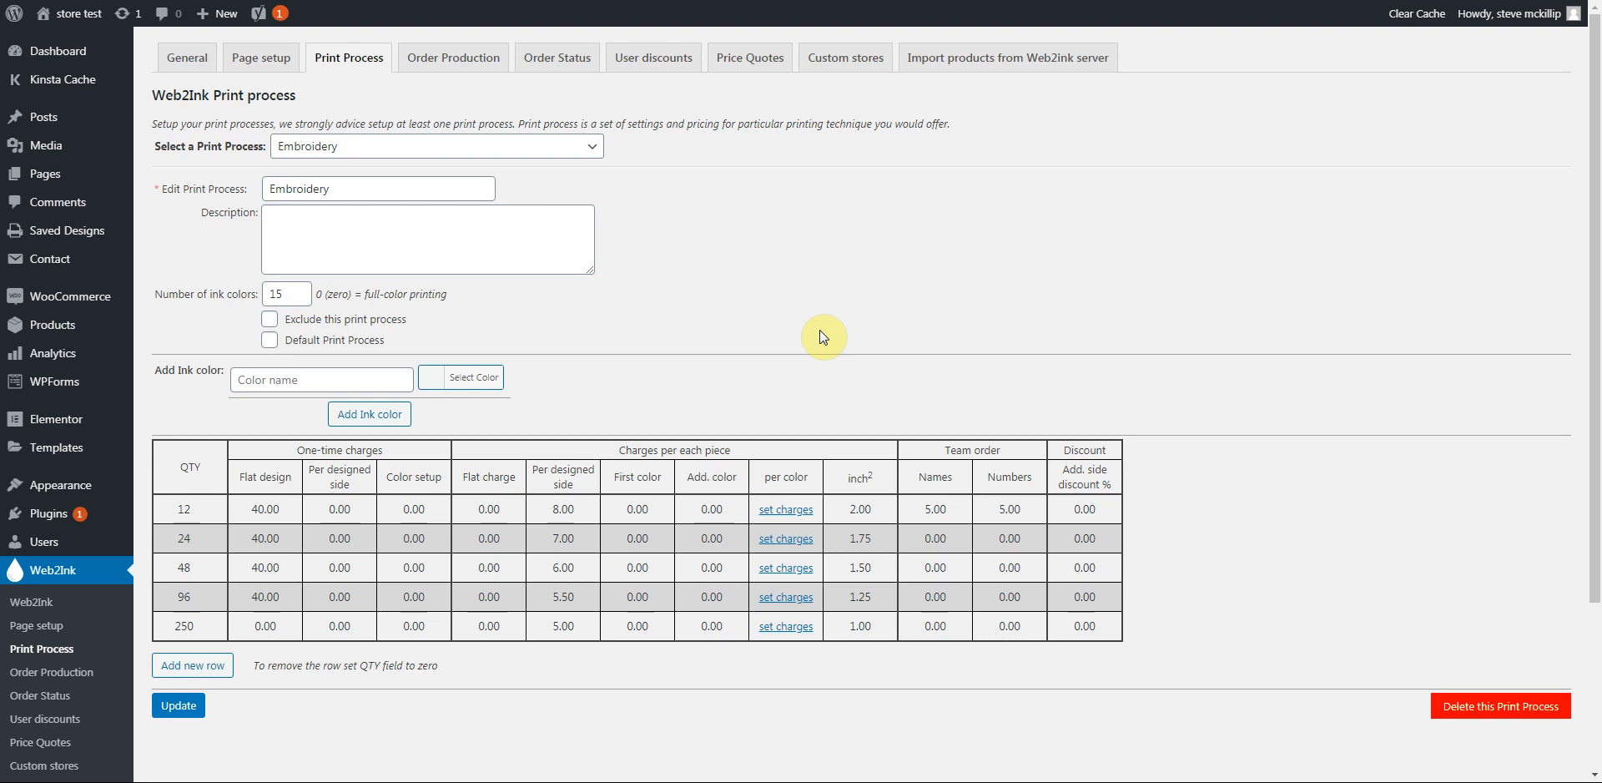
- Filter the store test site's product list by the Mens Tees category and look through the listed shirts
mouse_move(63, 321)
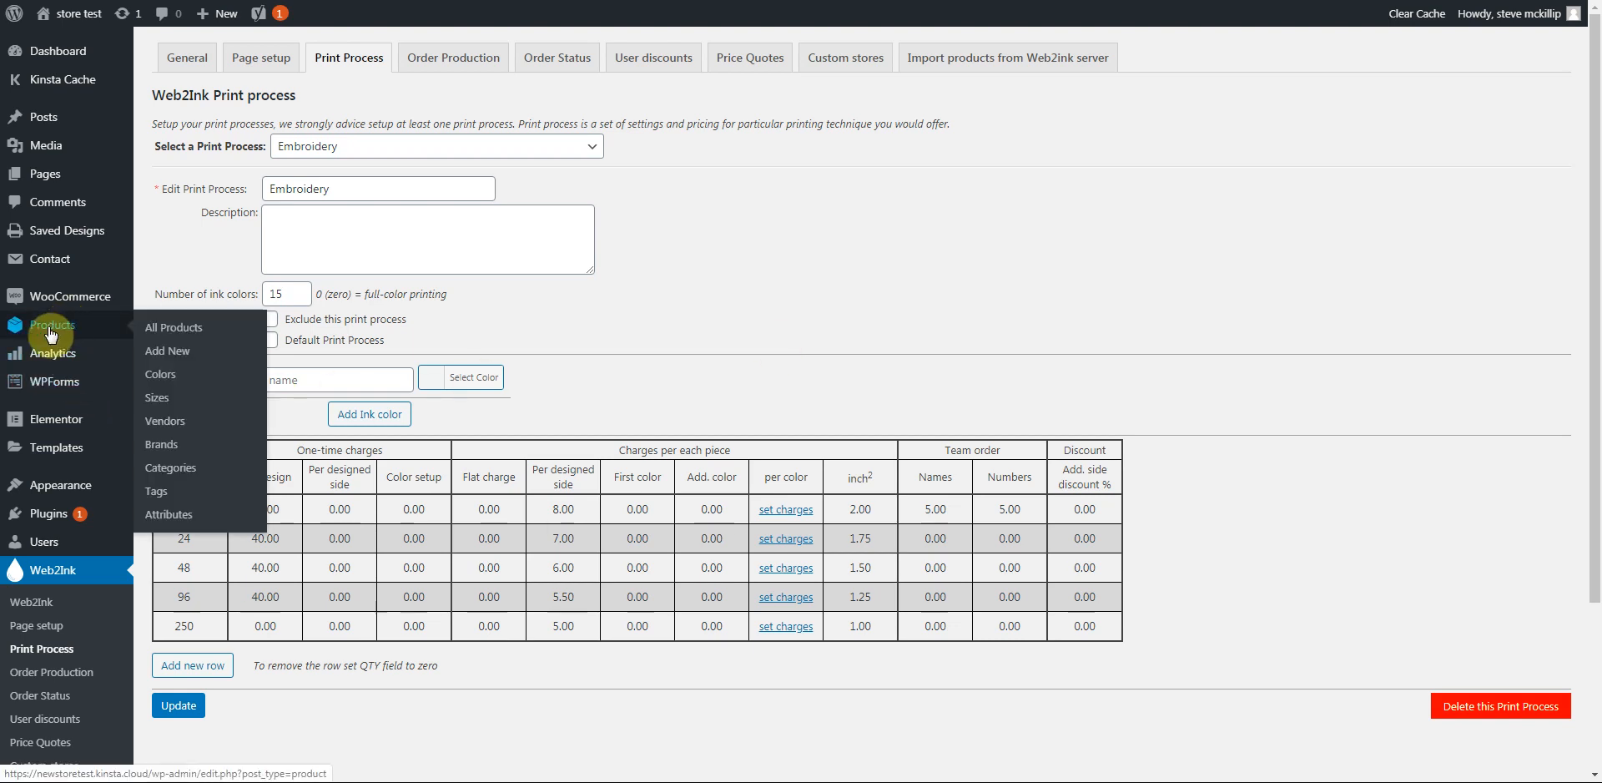
left_click(154, 334)
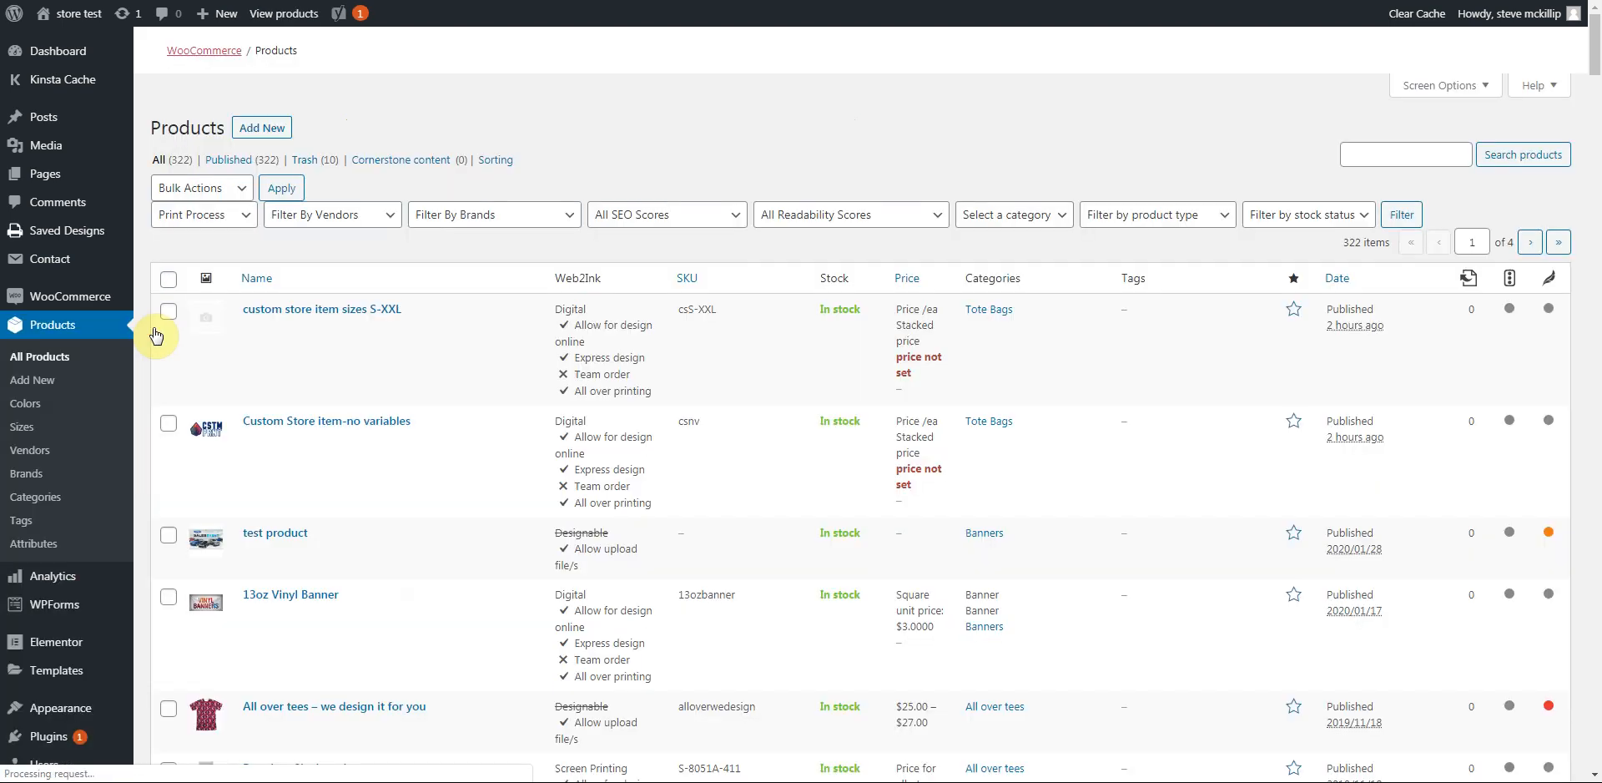
left_click(1038, 219)
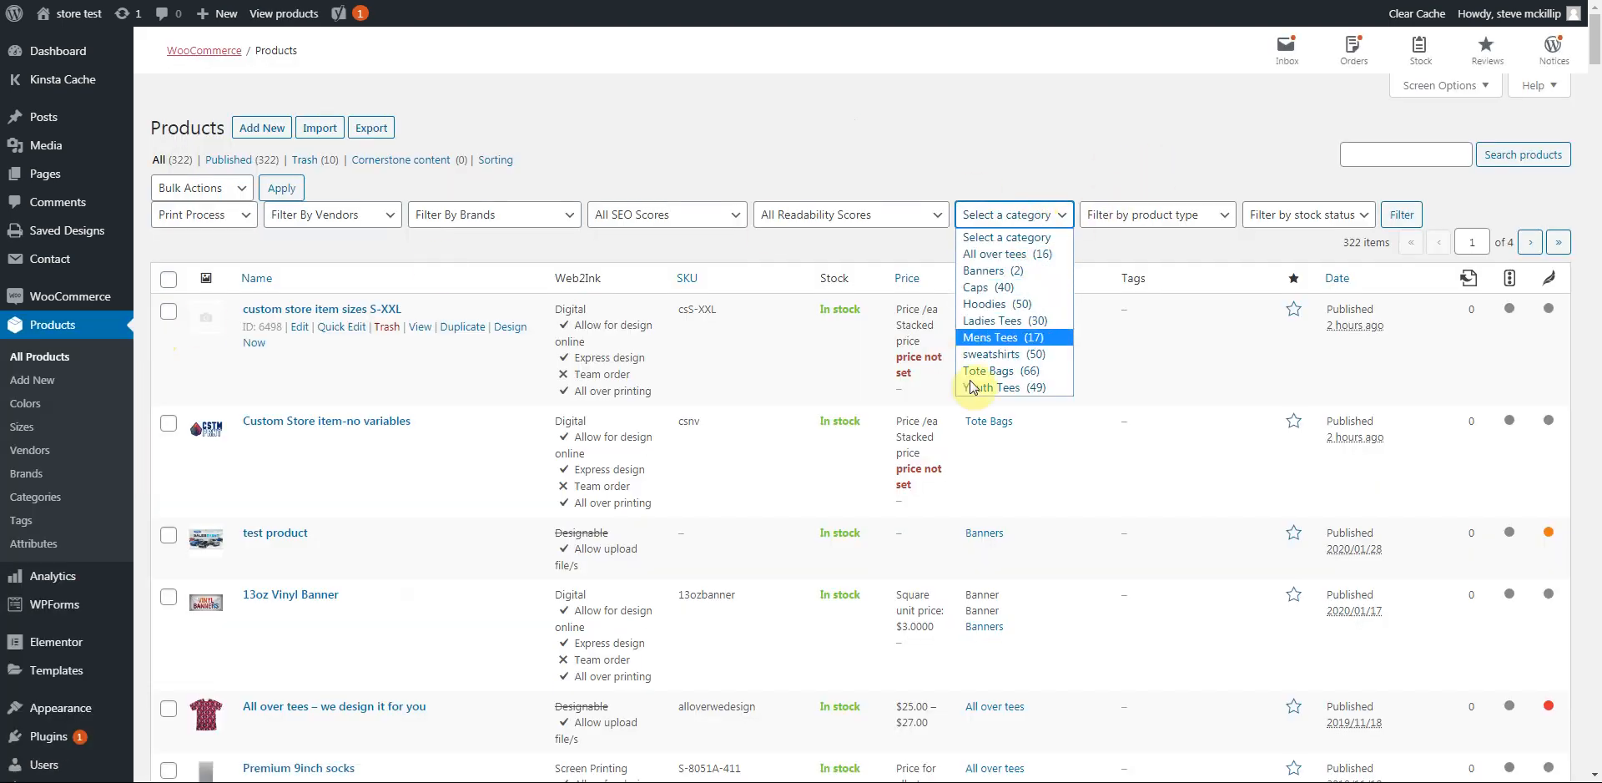
left_click(999, 349)
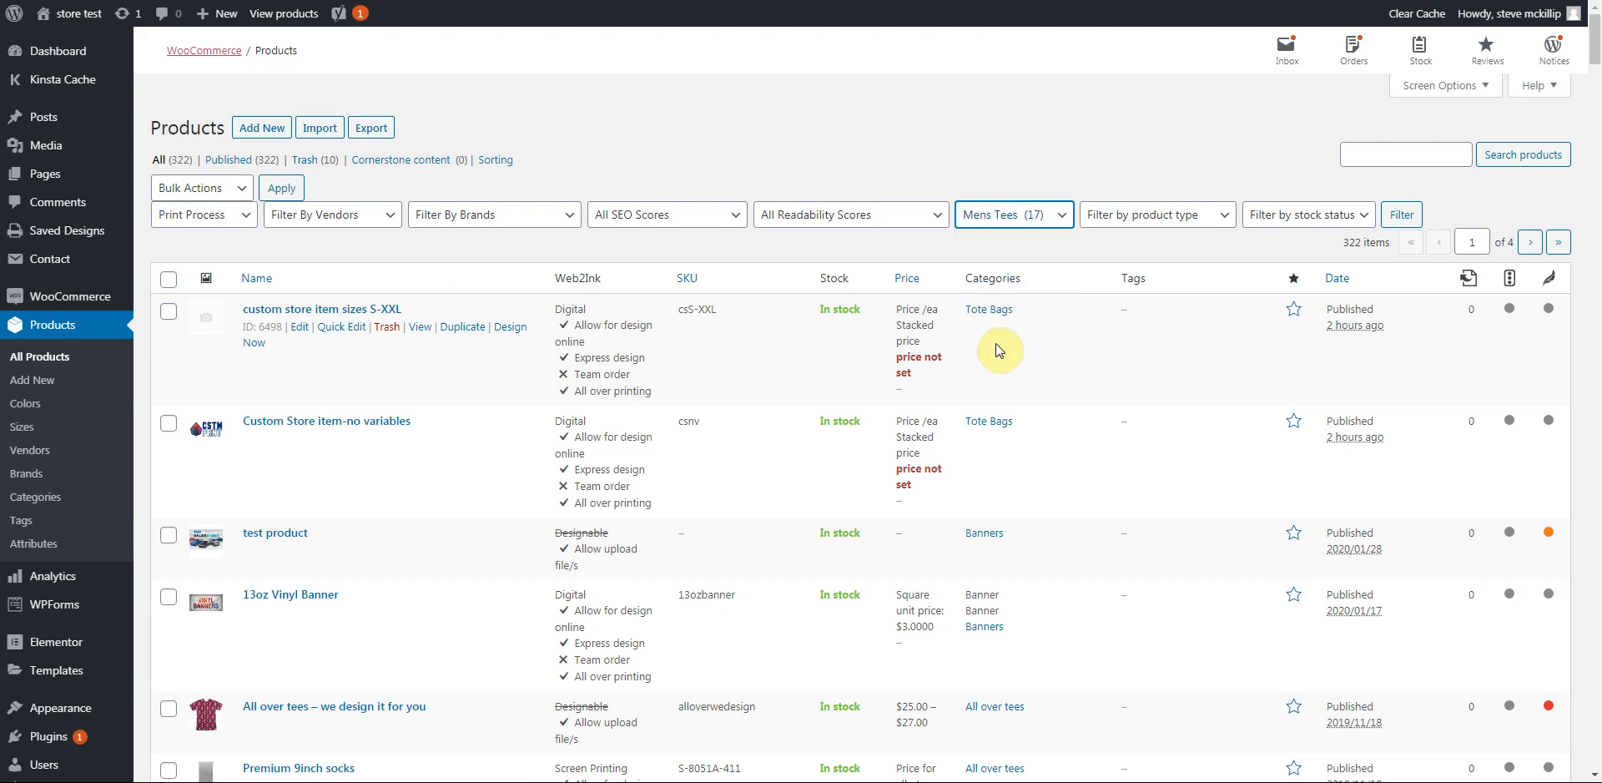
left_click(1399, 217)
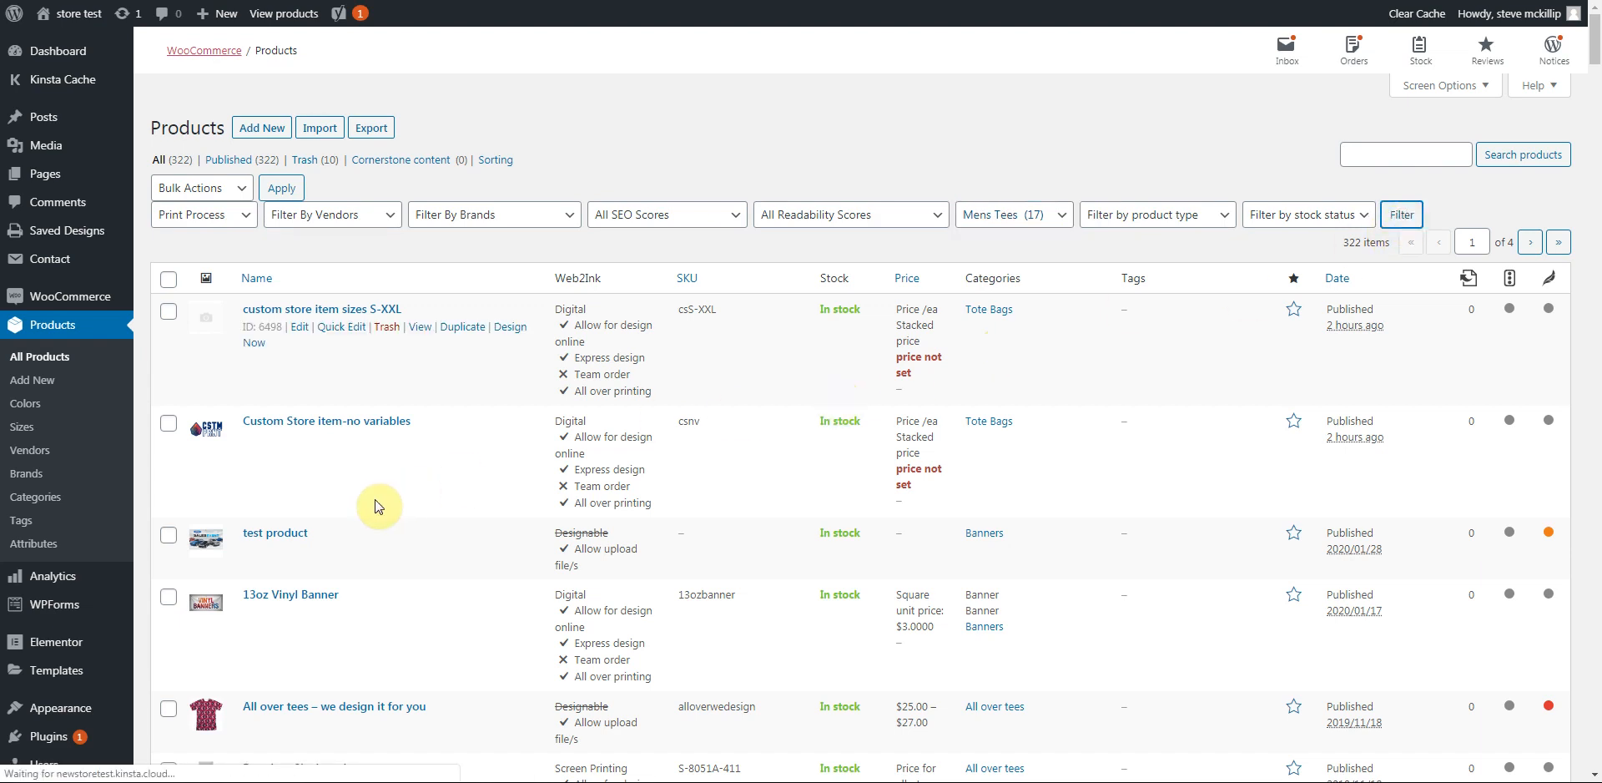
scroll(375, 505, "down", 4)
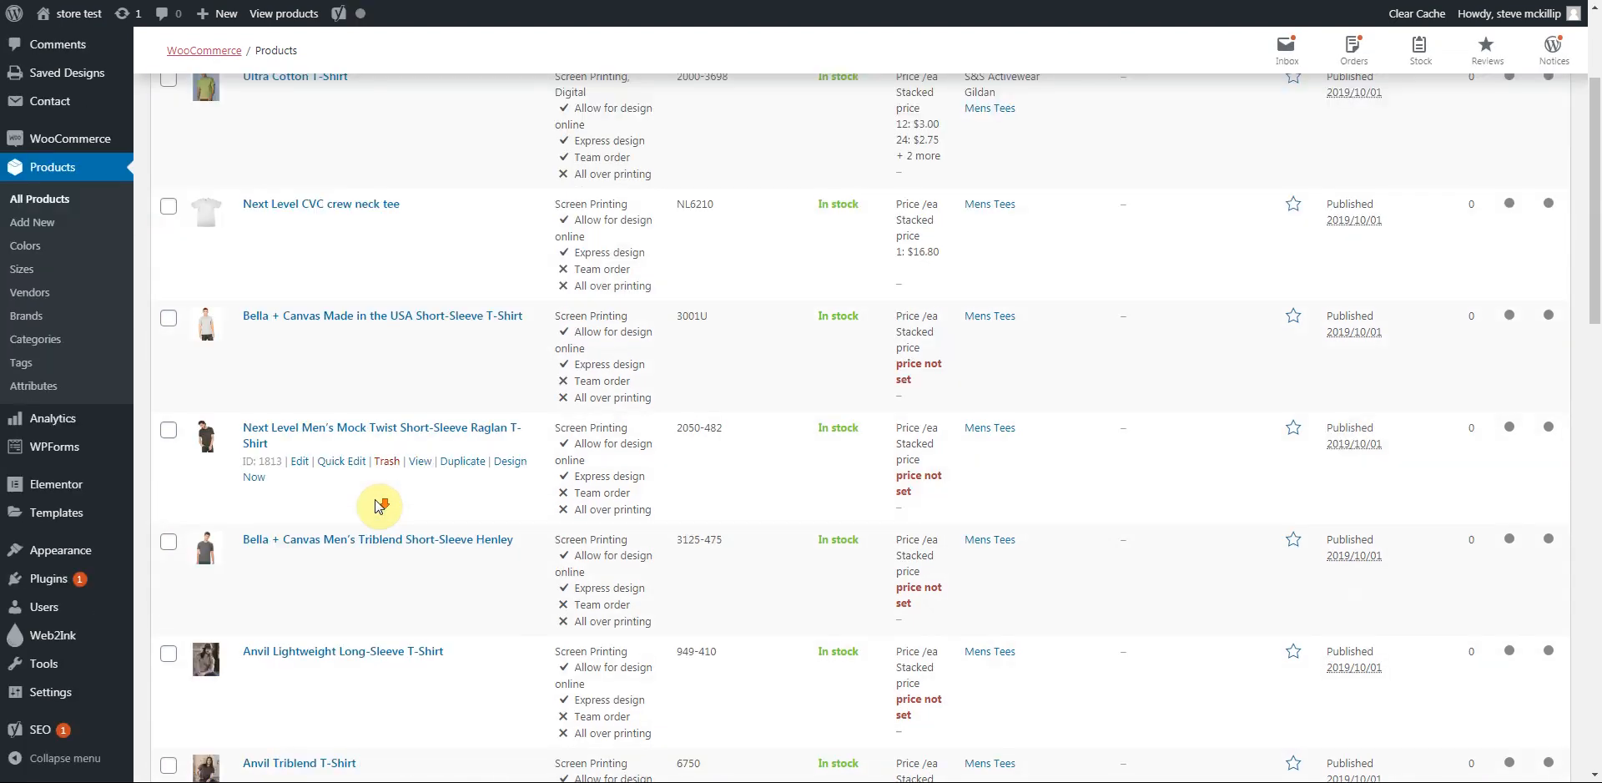
scroll(376, 509, "up", 4)
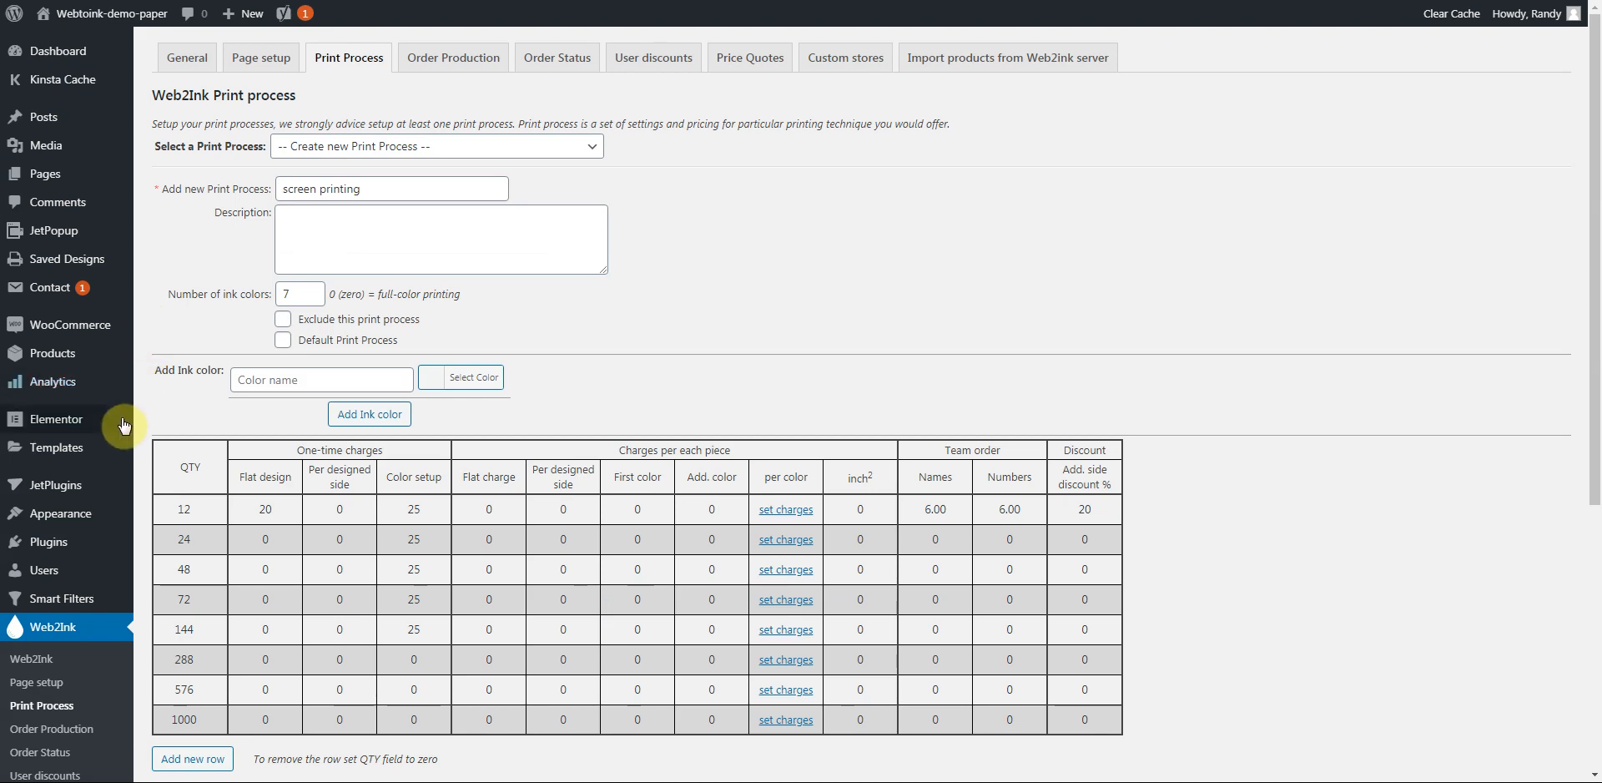
- Switch to the Webtoink-demo-paper site and filter its product list by the Mens Tees category
left_click(54, 354)
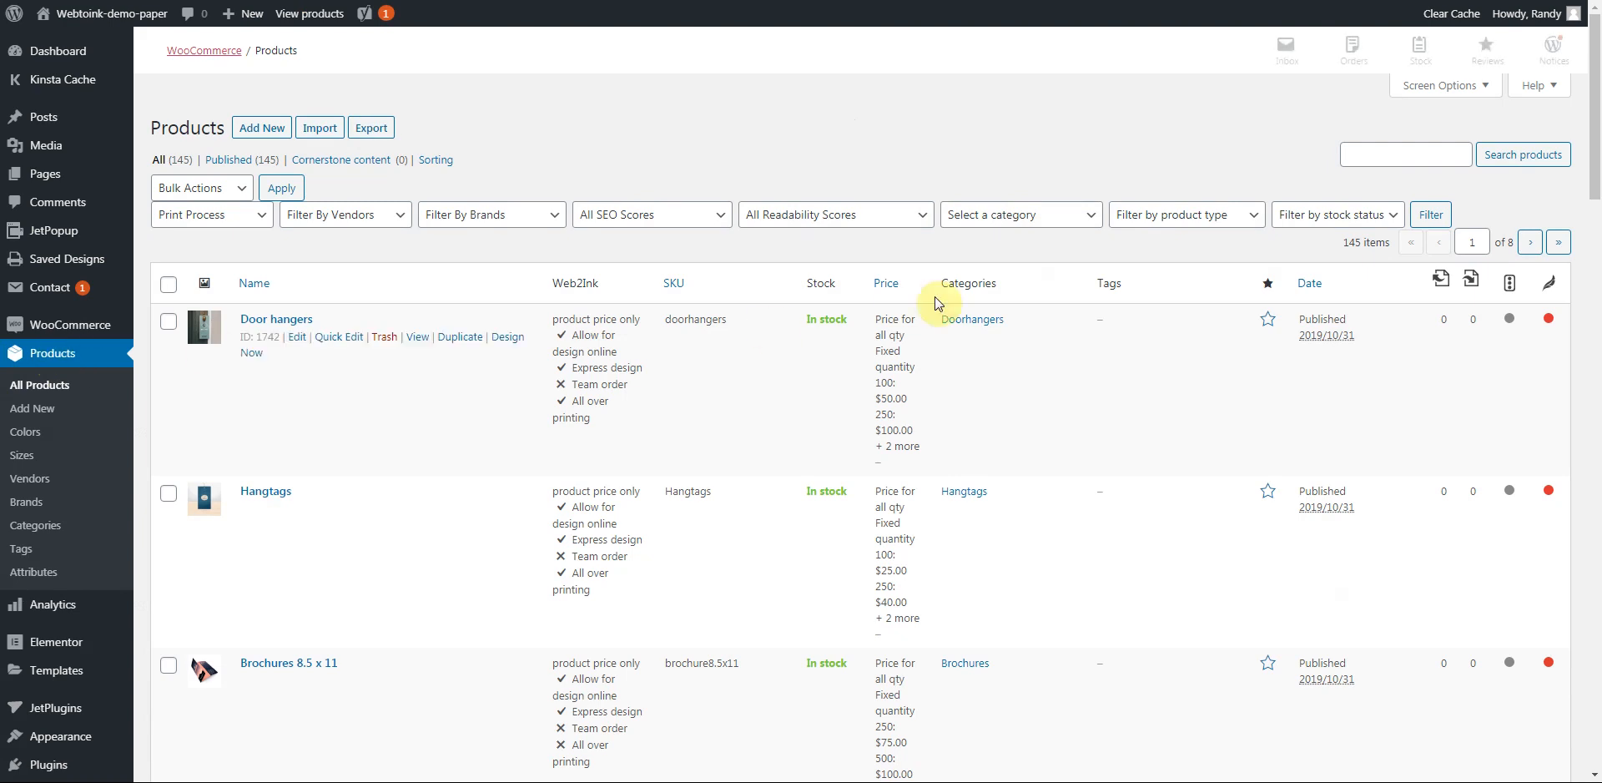
left_click(1107, 214)
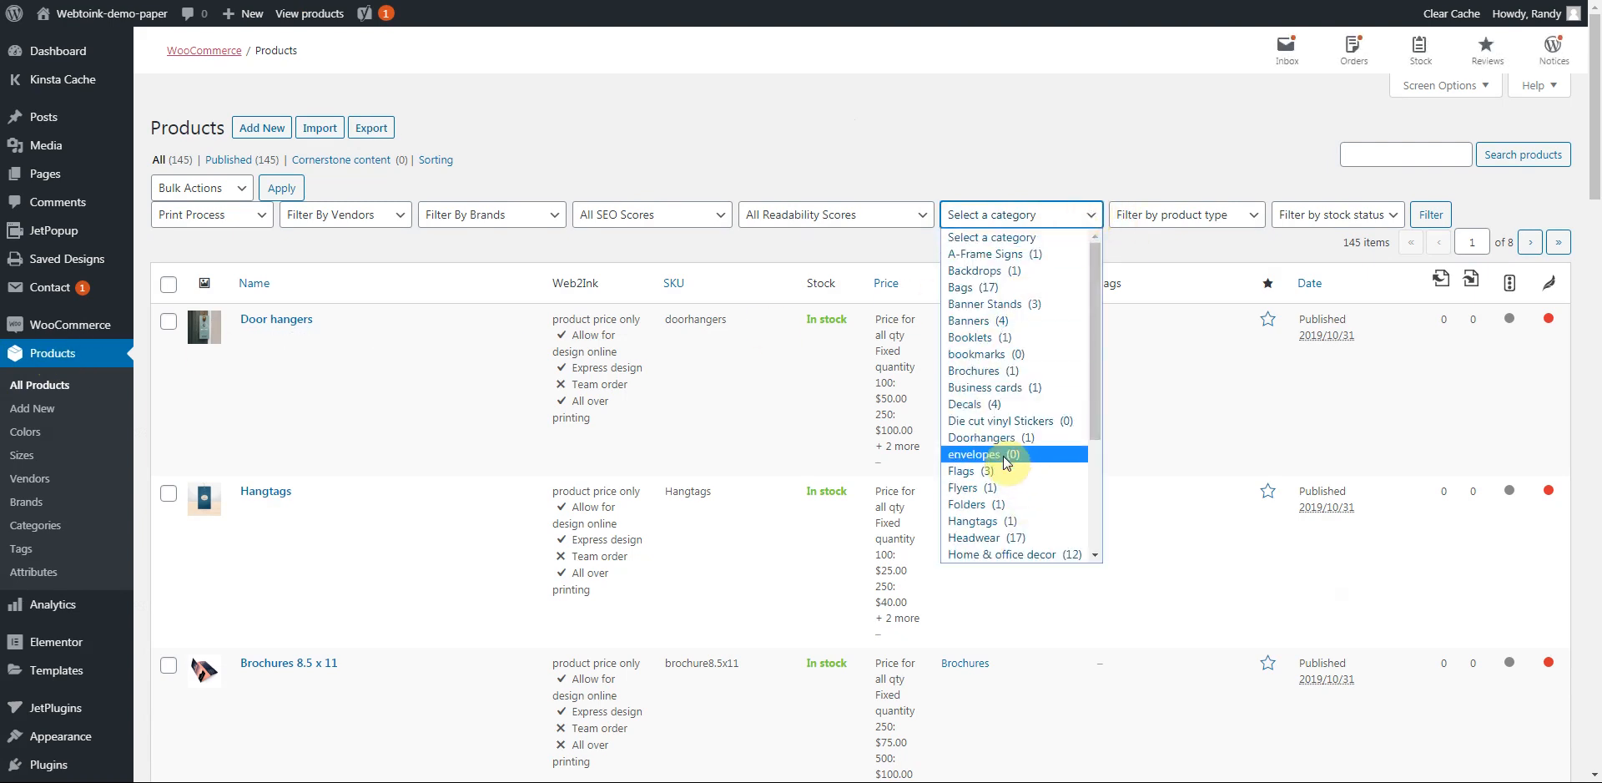
scroll(1007, 460, "down", 4)
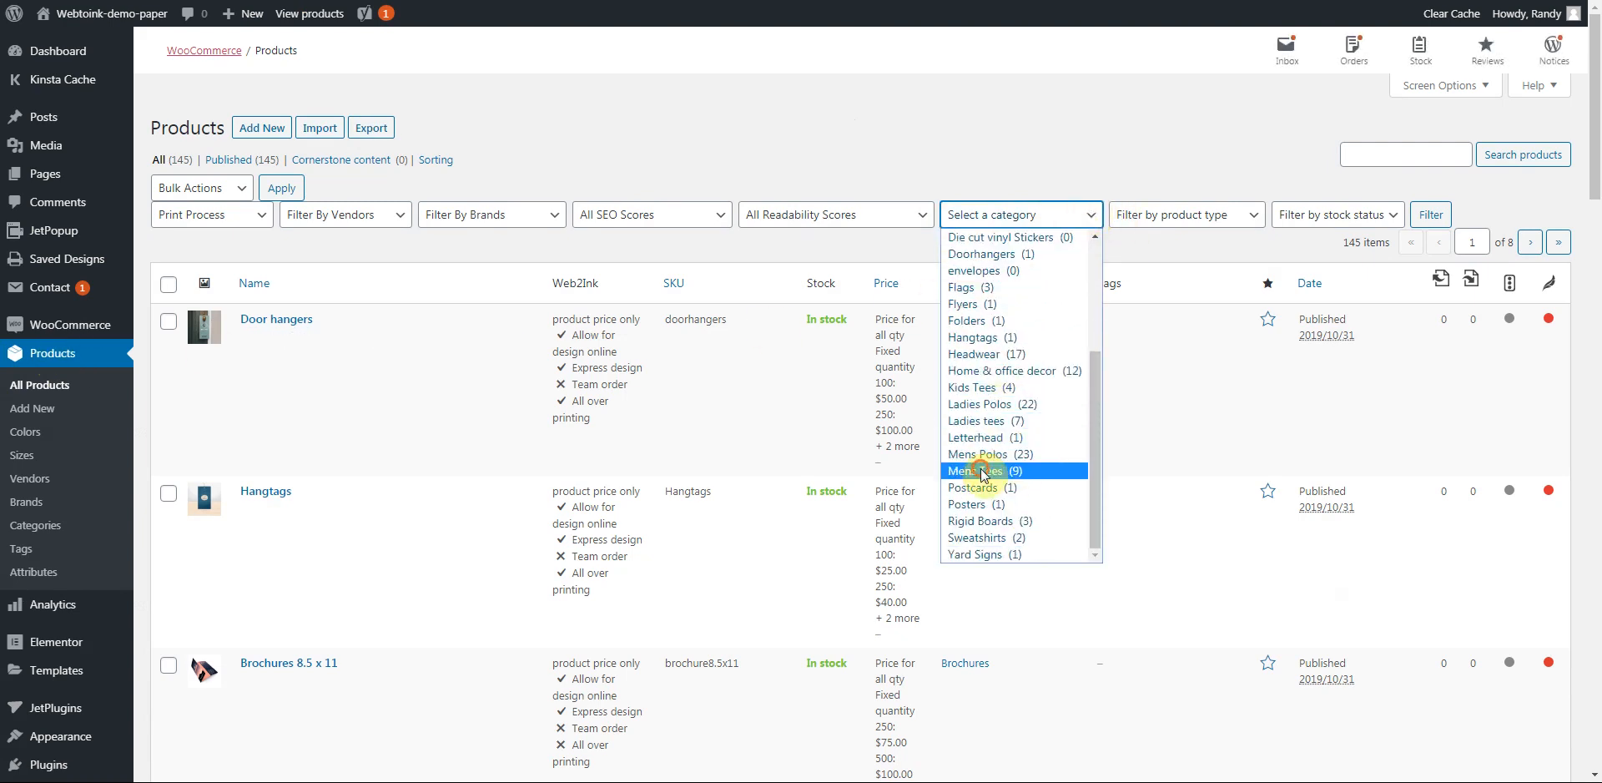
left_click(984, 471)
left_click(1430, 214)
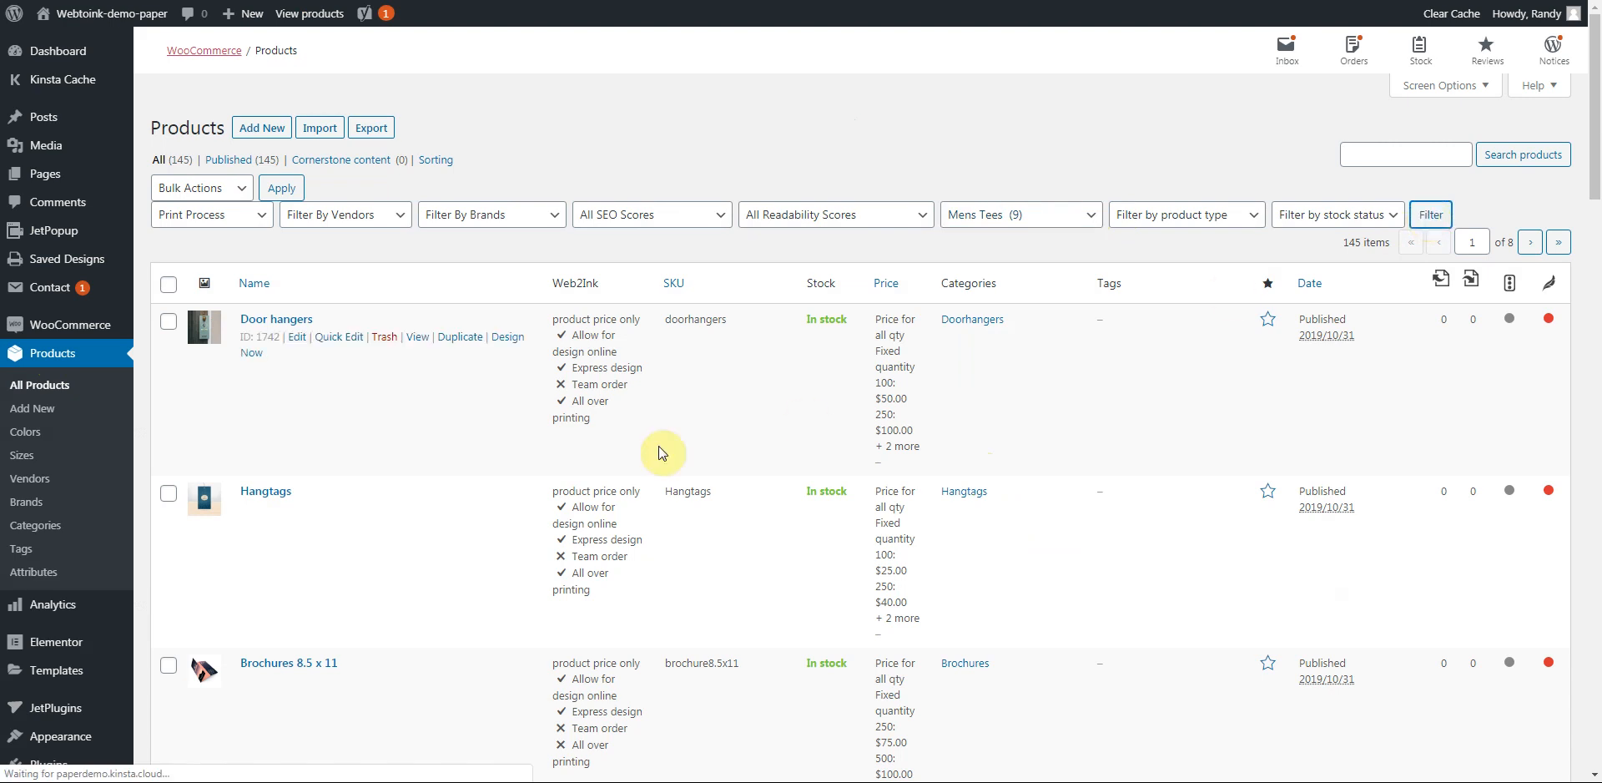
- Open the Ultra Cotton T-Shirt with SKU 2000 for editing
scroll(339, 486, "down", 4)
scroll(339, 485, "up", 4)
scroll(342, 484, "down", 5)
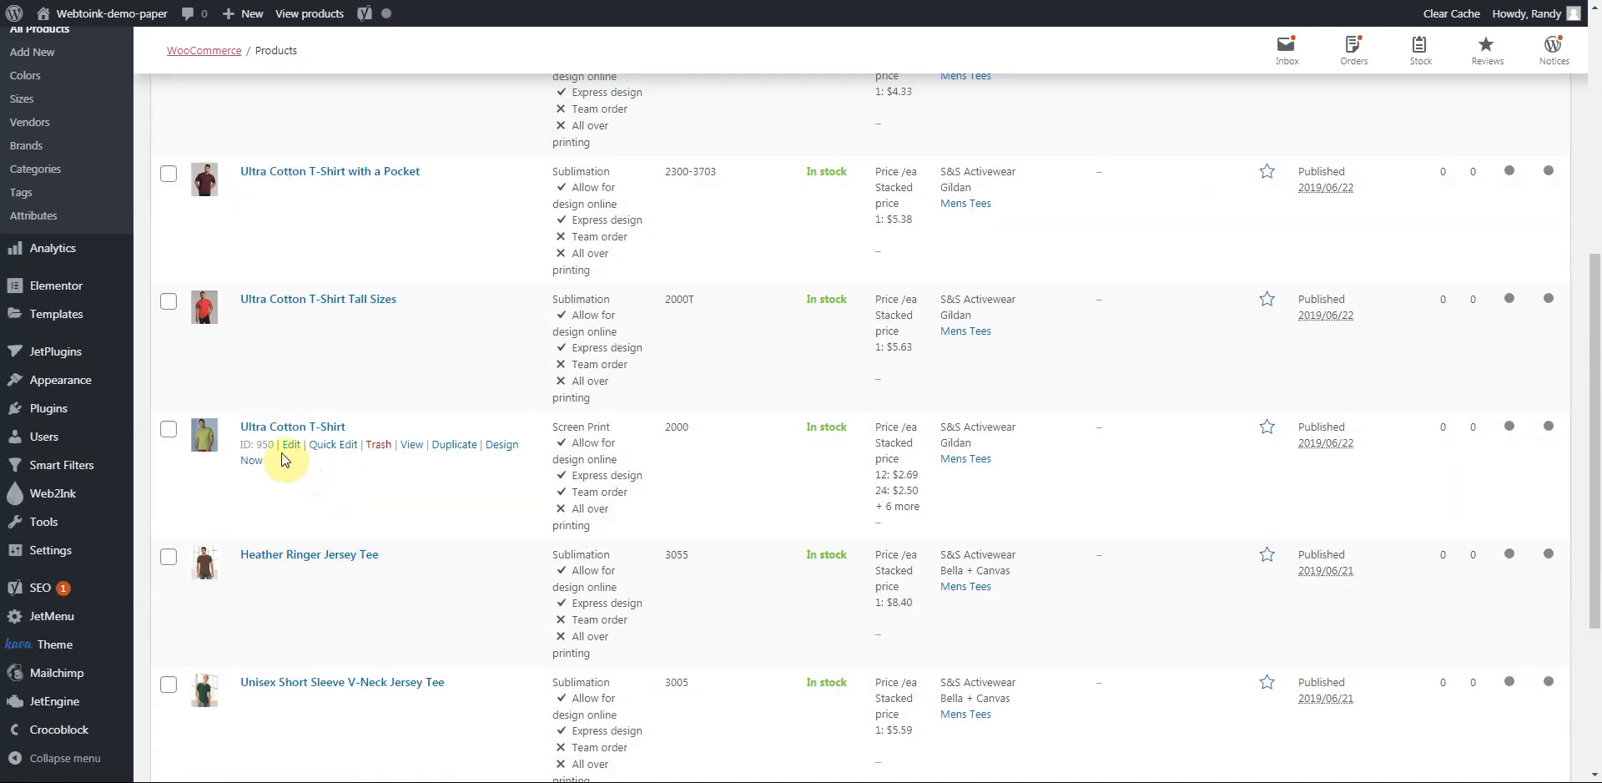
left_click(289, 449)
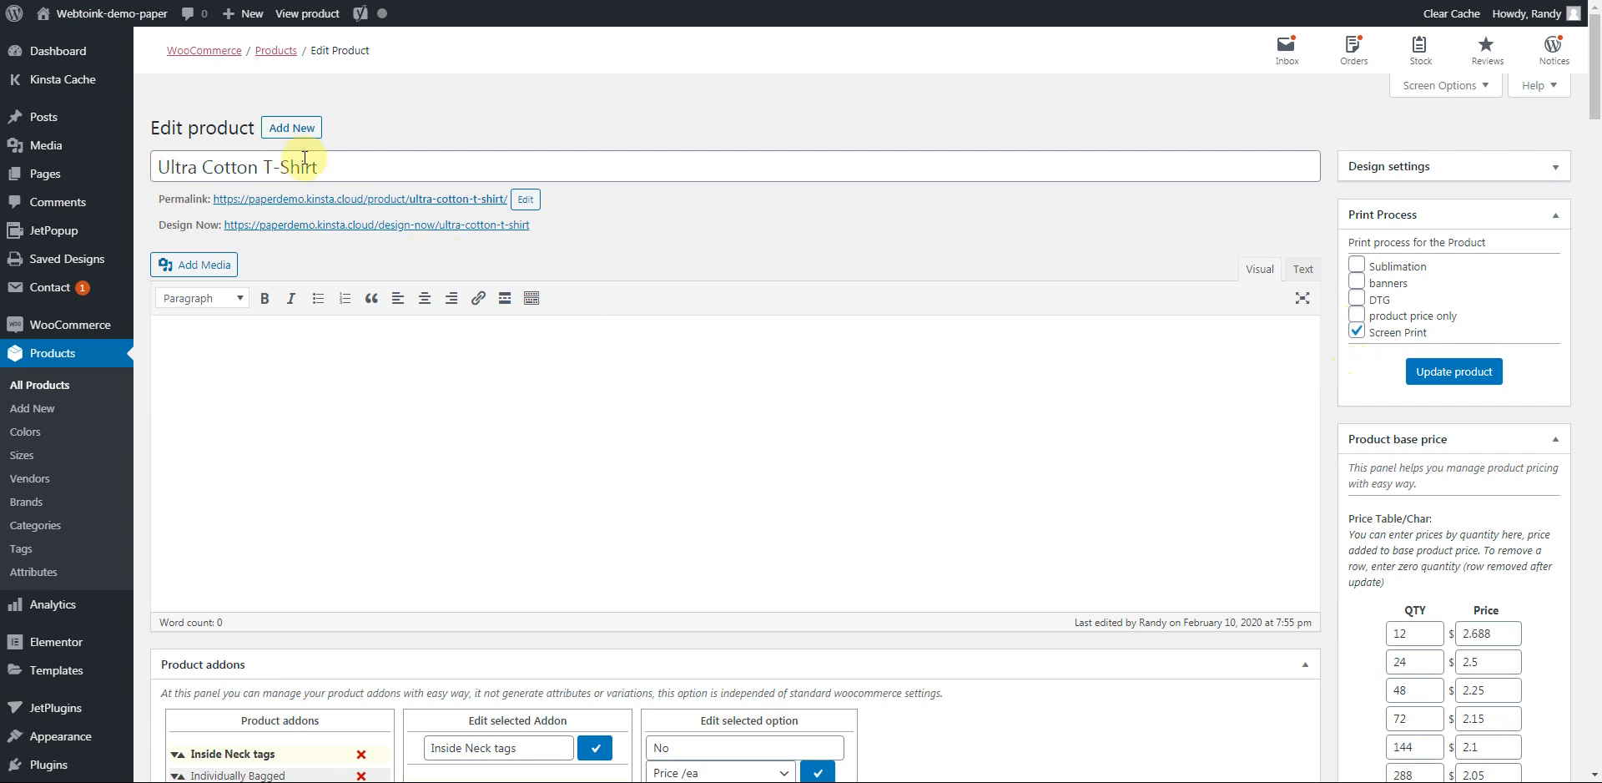
- Try assigning the DTG print process to the Ultra Cotton T-Shirt and clear it again
left_click(1358, 302)
left_click(1358, 301)
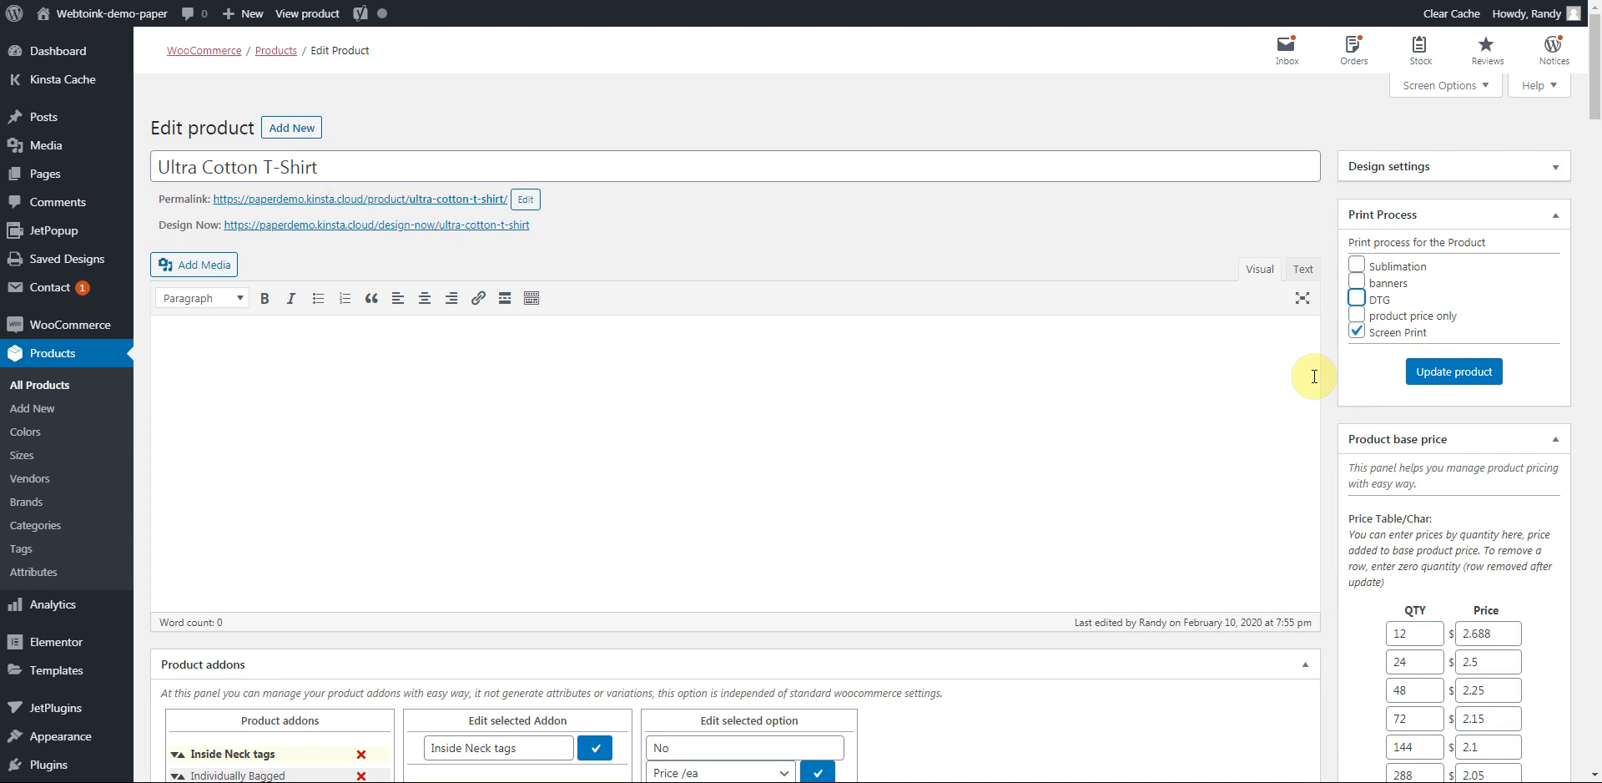
- In the Individually Bagged addon, add a price row to the Yes option with quantity 100 at 0.40
scroll(1314, 376, "down", 2)
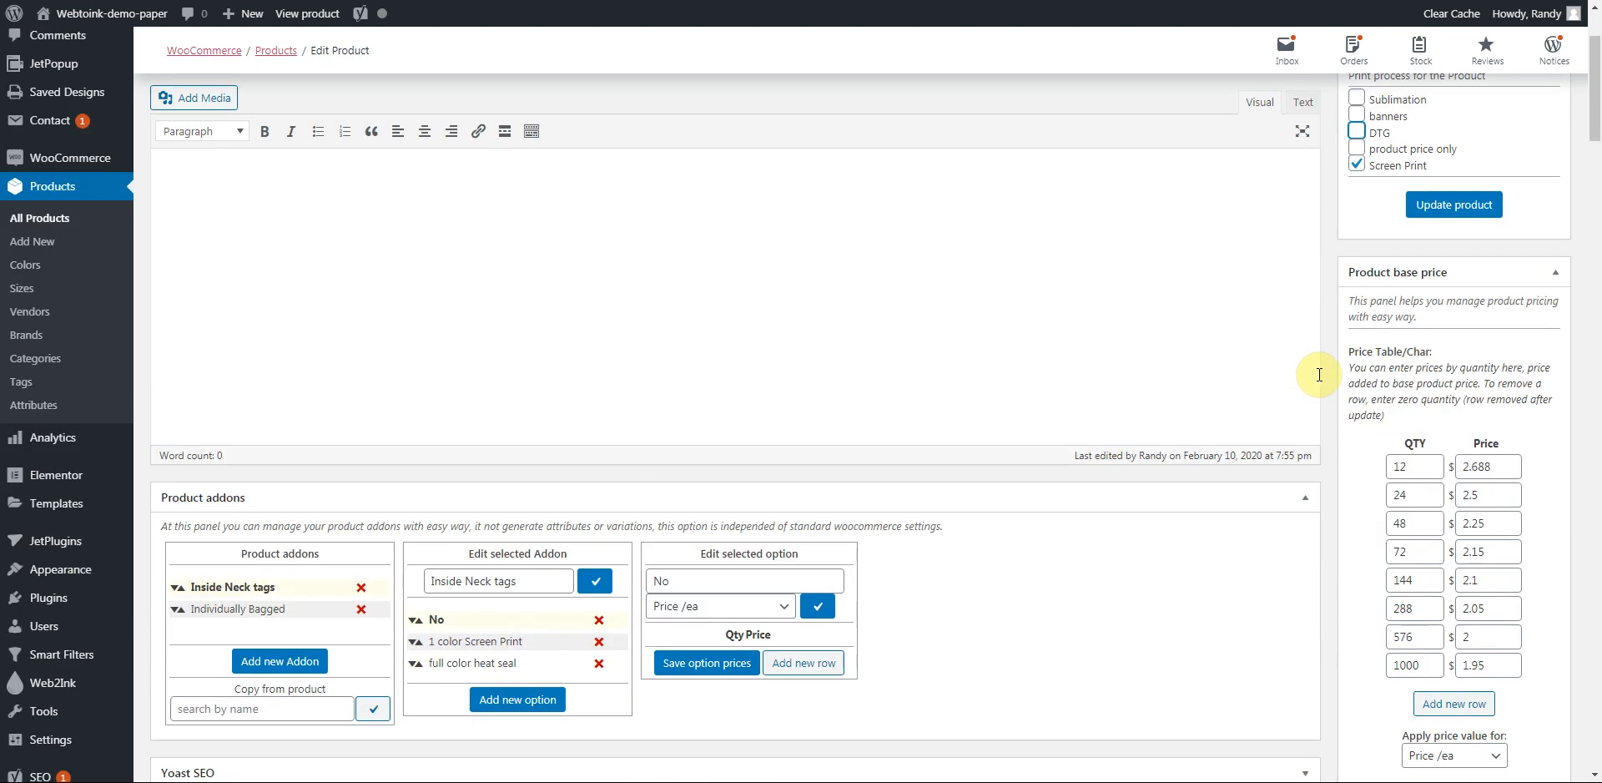
scroll(1320, 374, "down", 2)
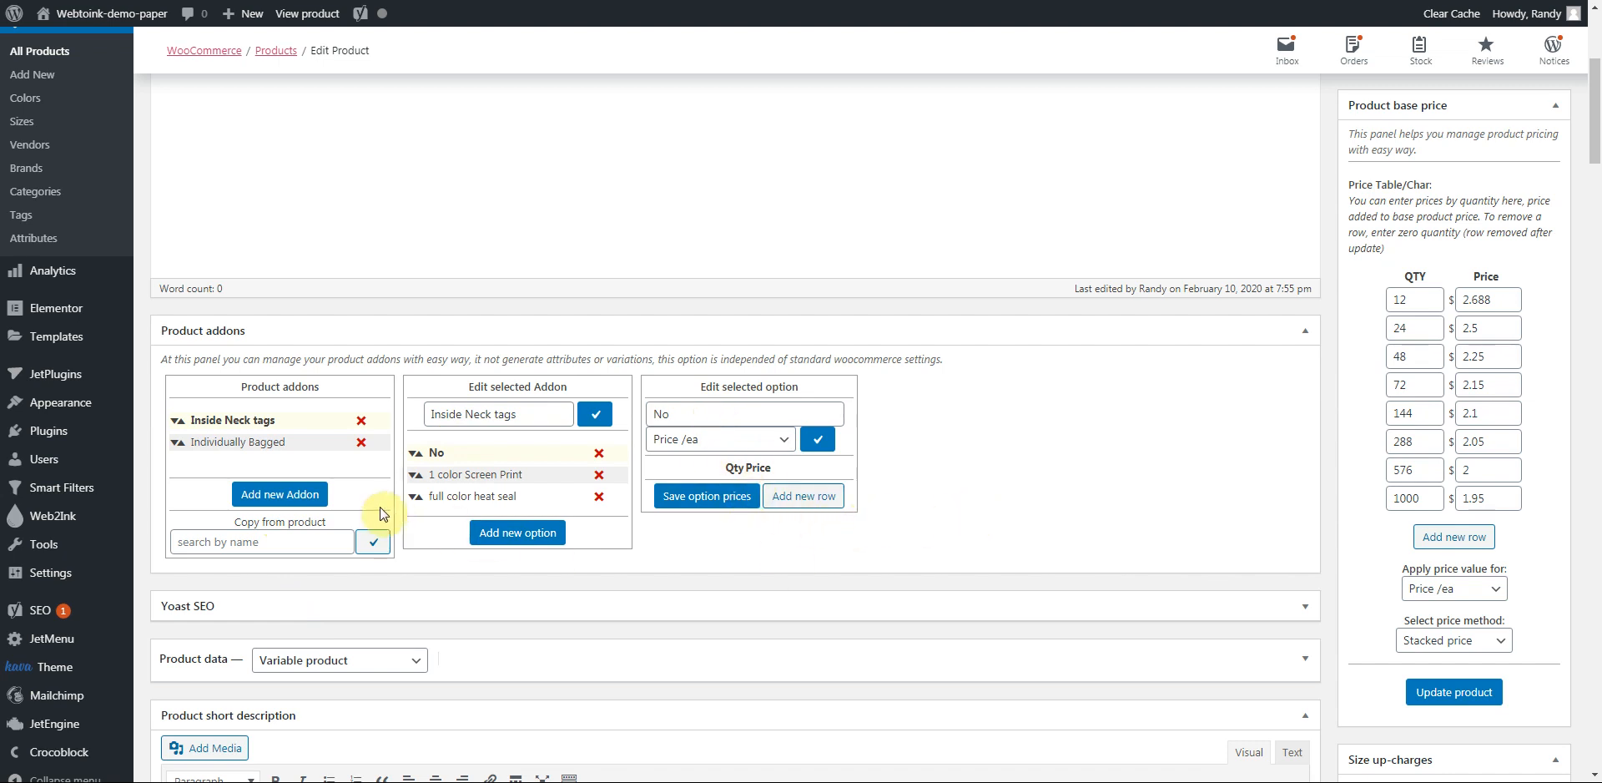
left_click(257, 446)
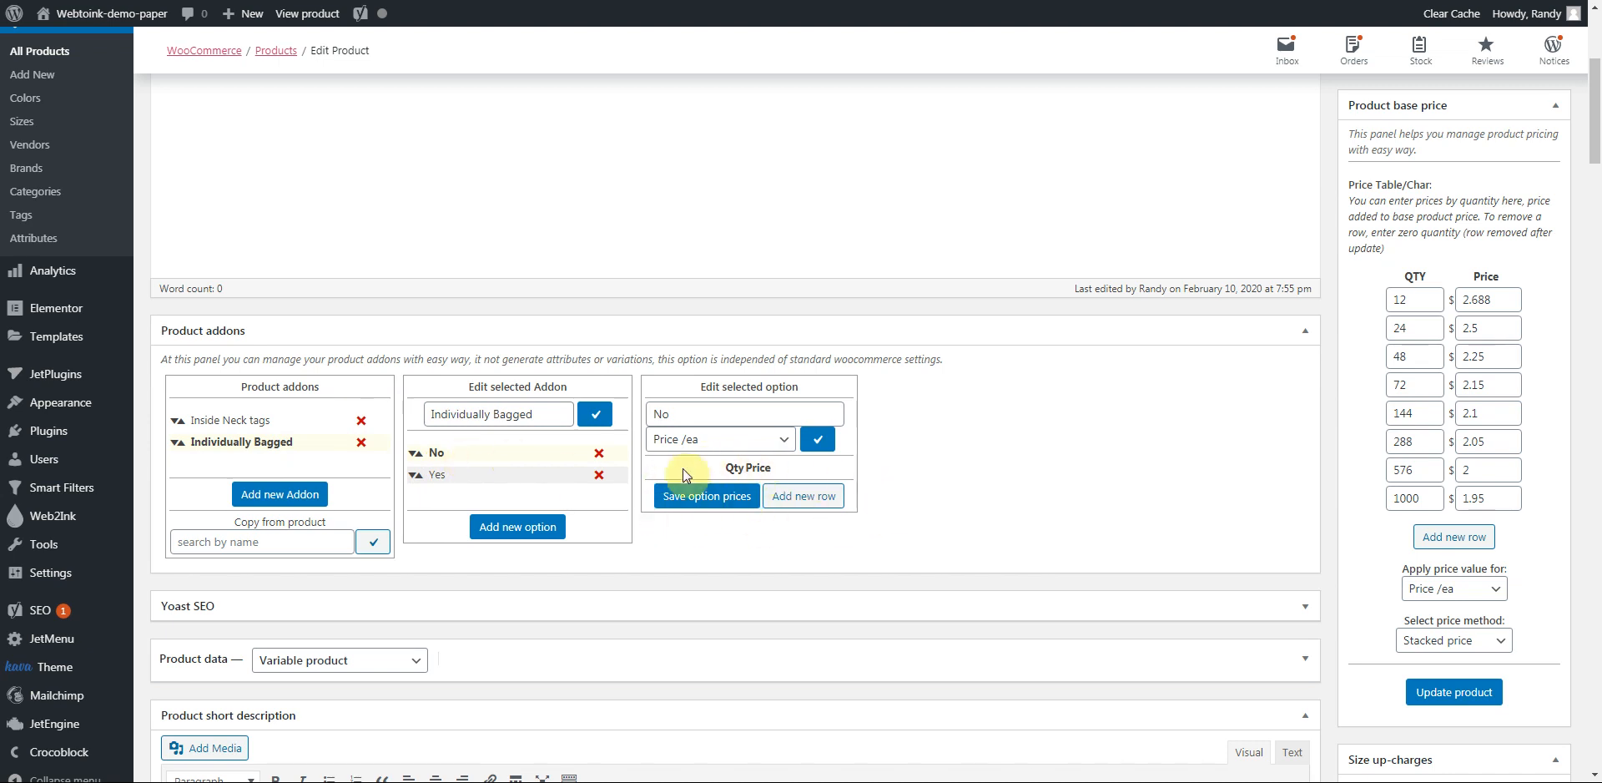
left_click(457, 472)
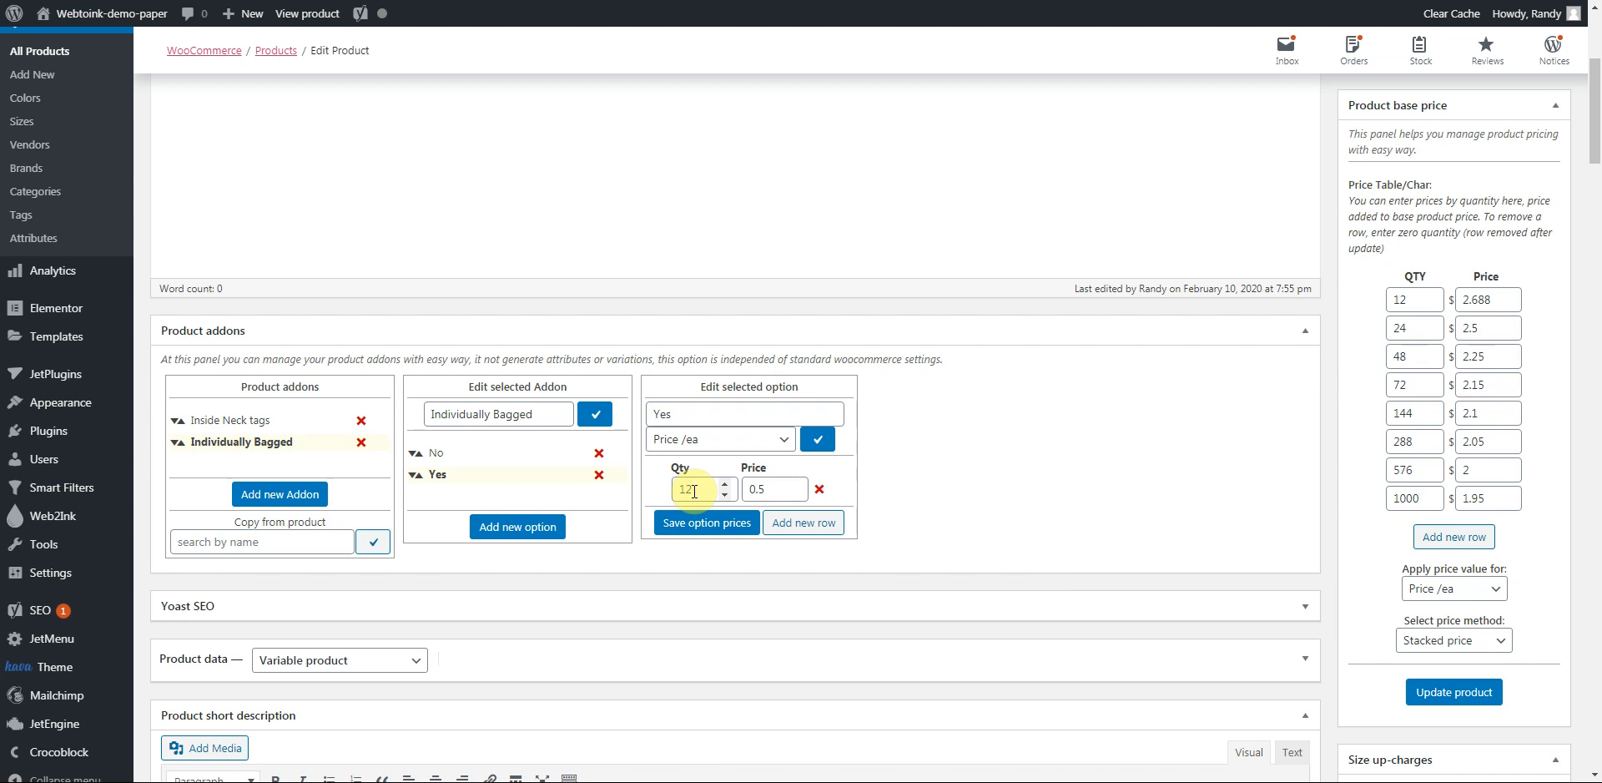
left_click(801, 522)
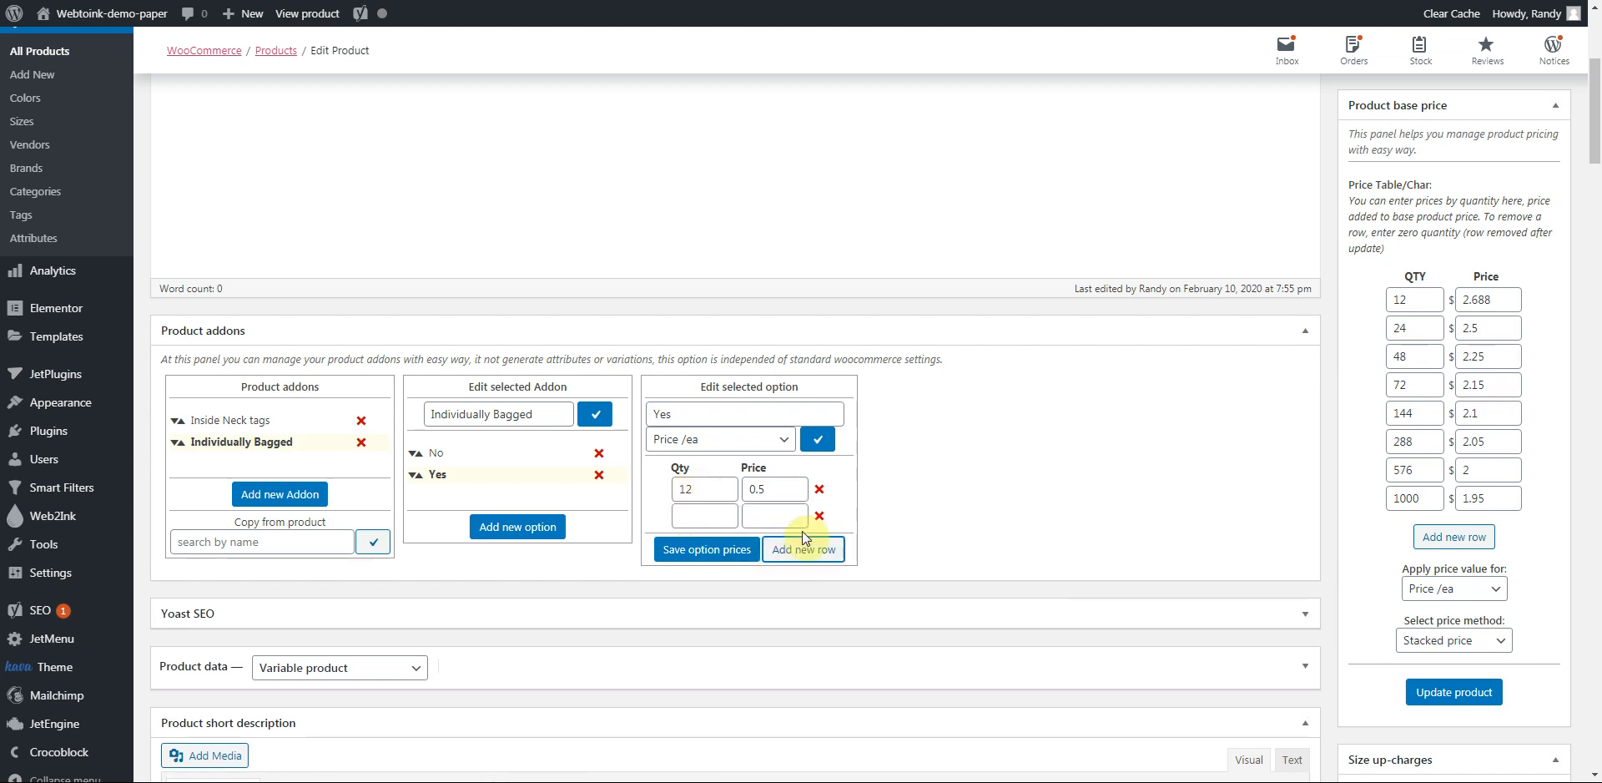
left_click(799, 549)
left_click(684, 515)
type("100")
left_click(775, 515)
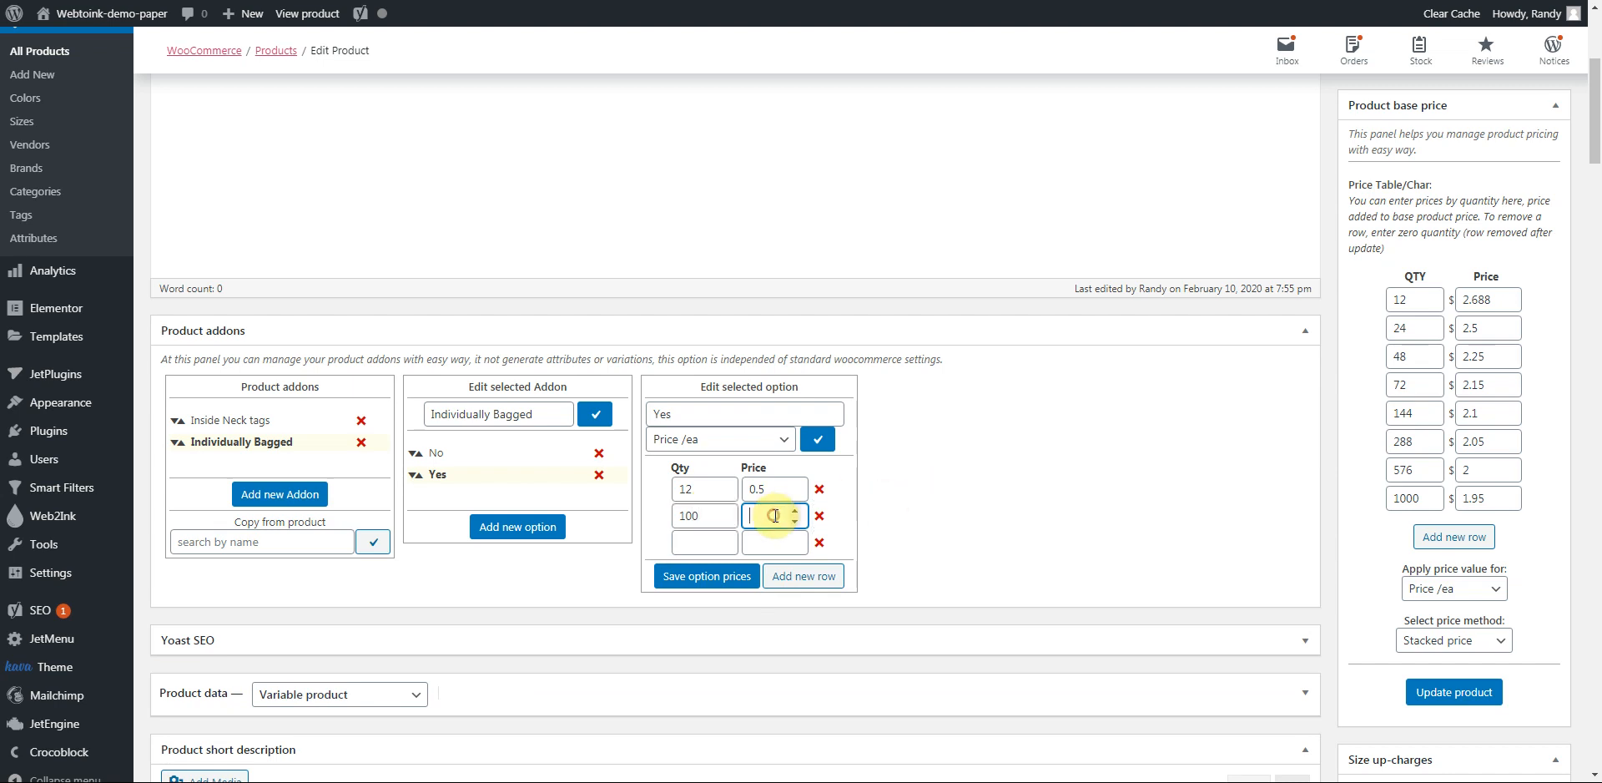
type("0.40")
- Add a quantity 1000 price of 0.25 to the Yes option and save the option prices
left_click(684, 545)
type("1000")
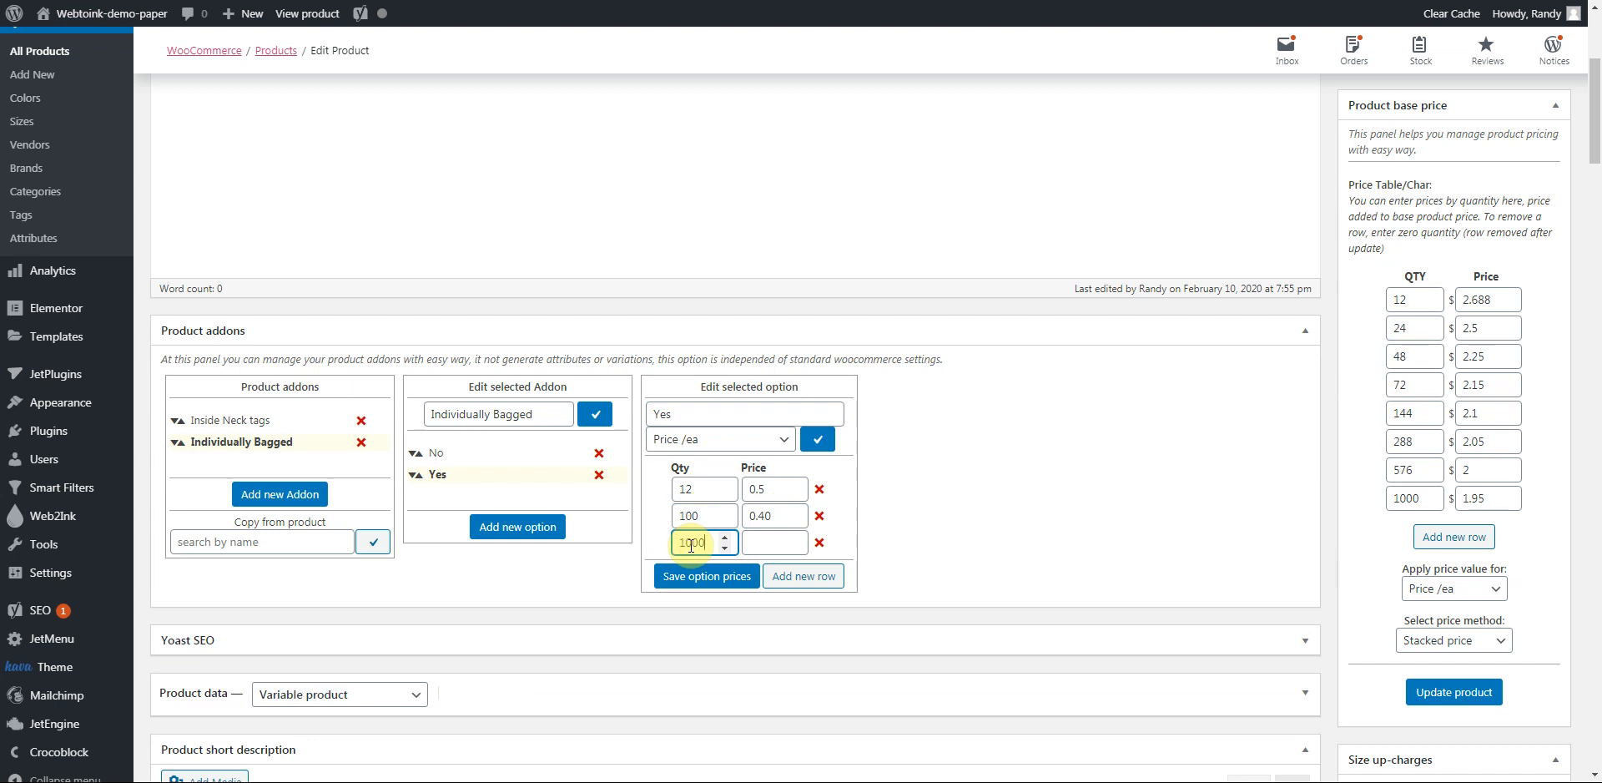
left_click(768, 546)
type("0.25")
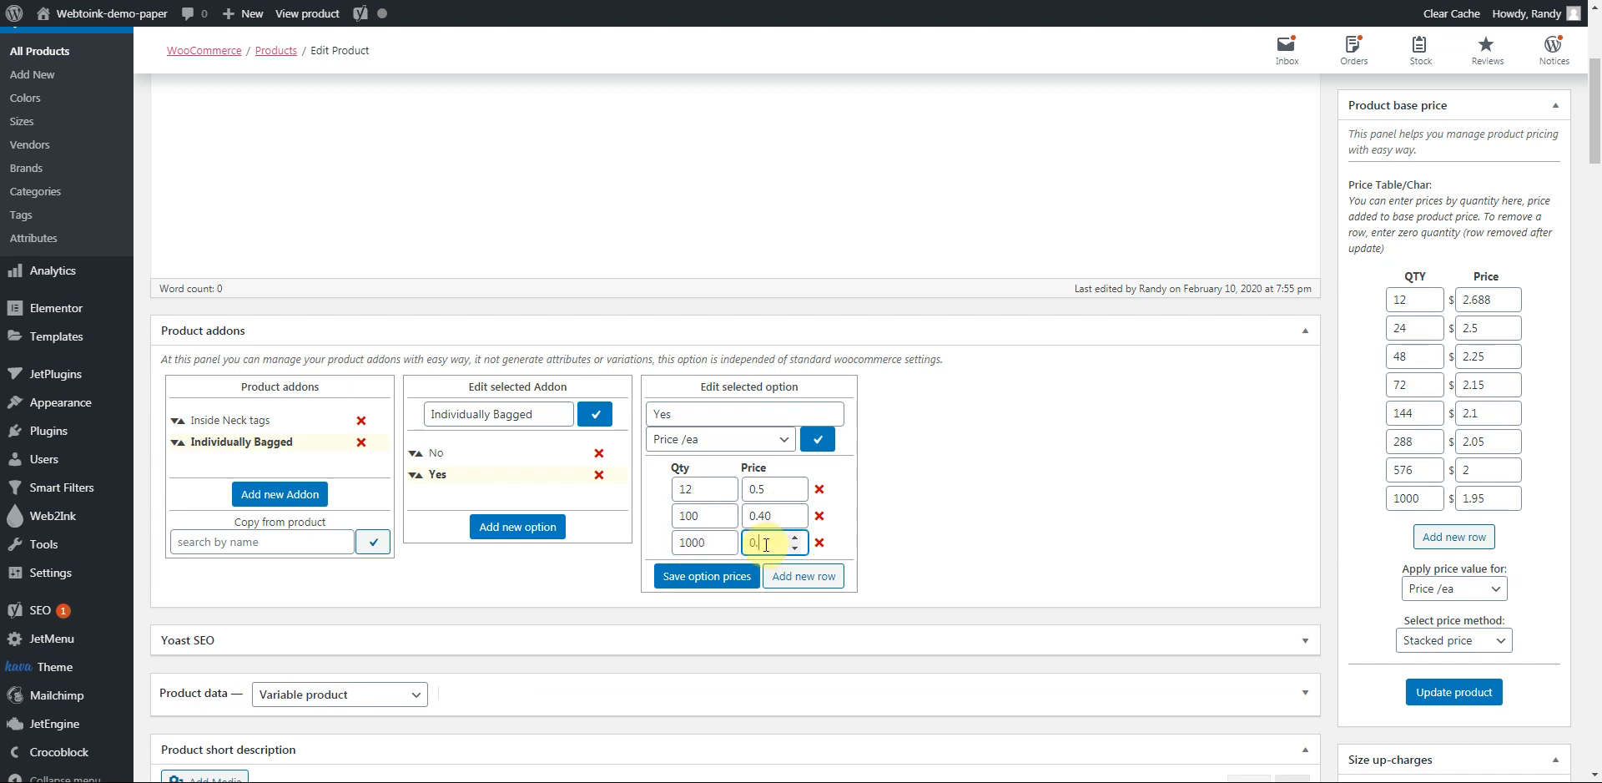
left_click(721, 580)
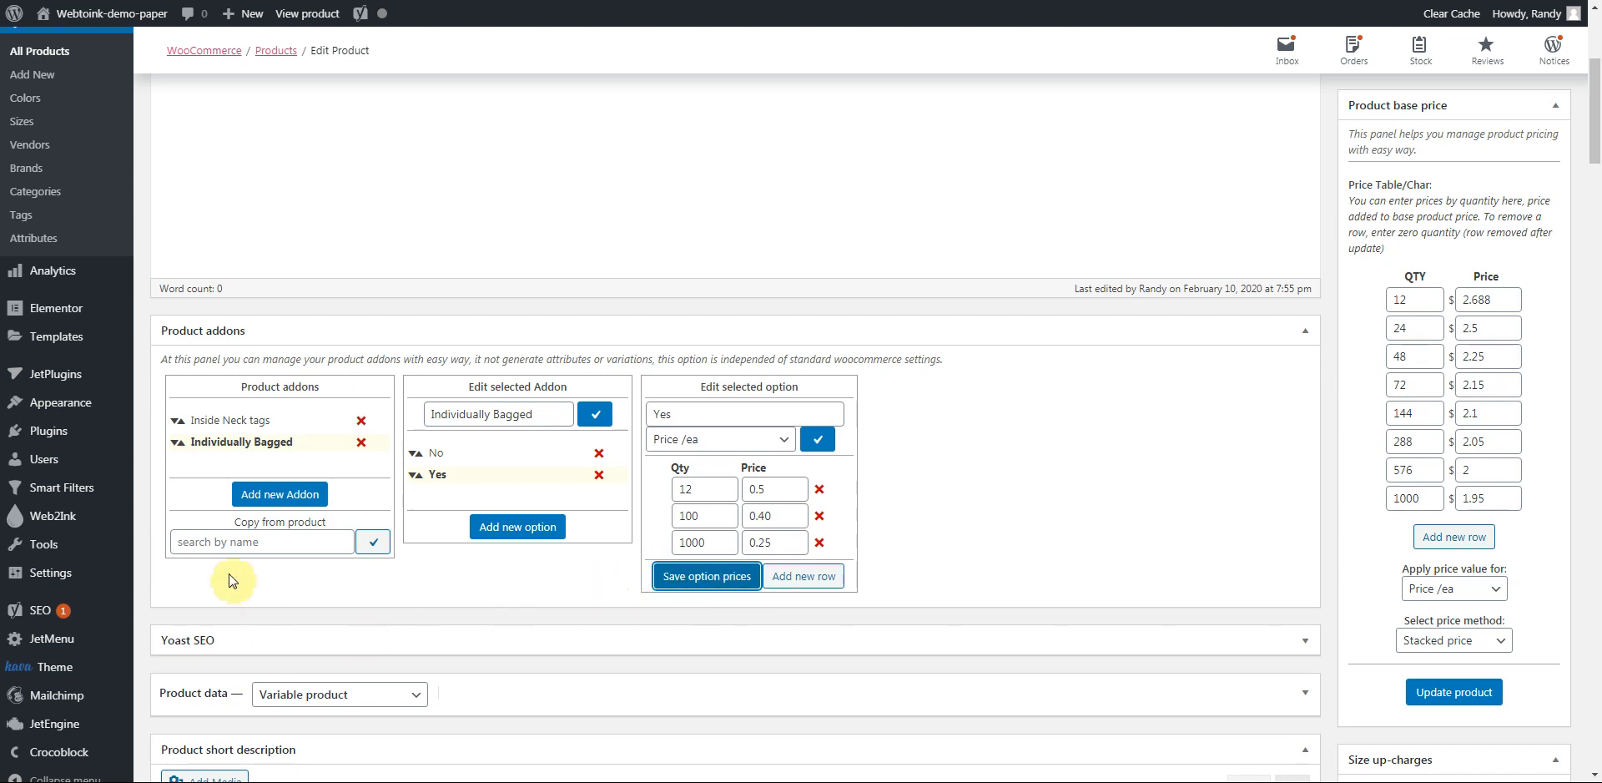
- Create a new product addon named "Additional High Res Proof"
left_click(265, 499)
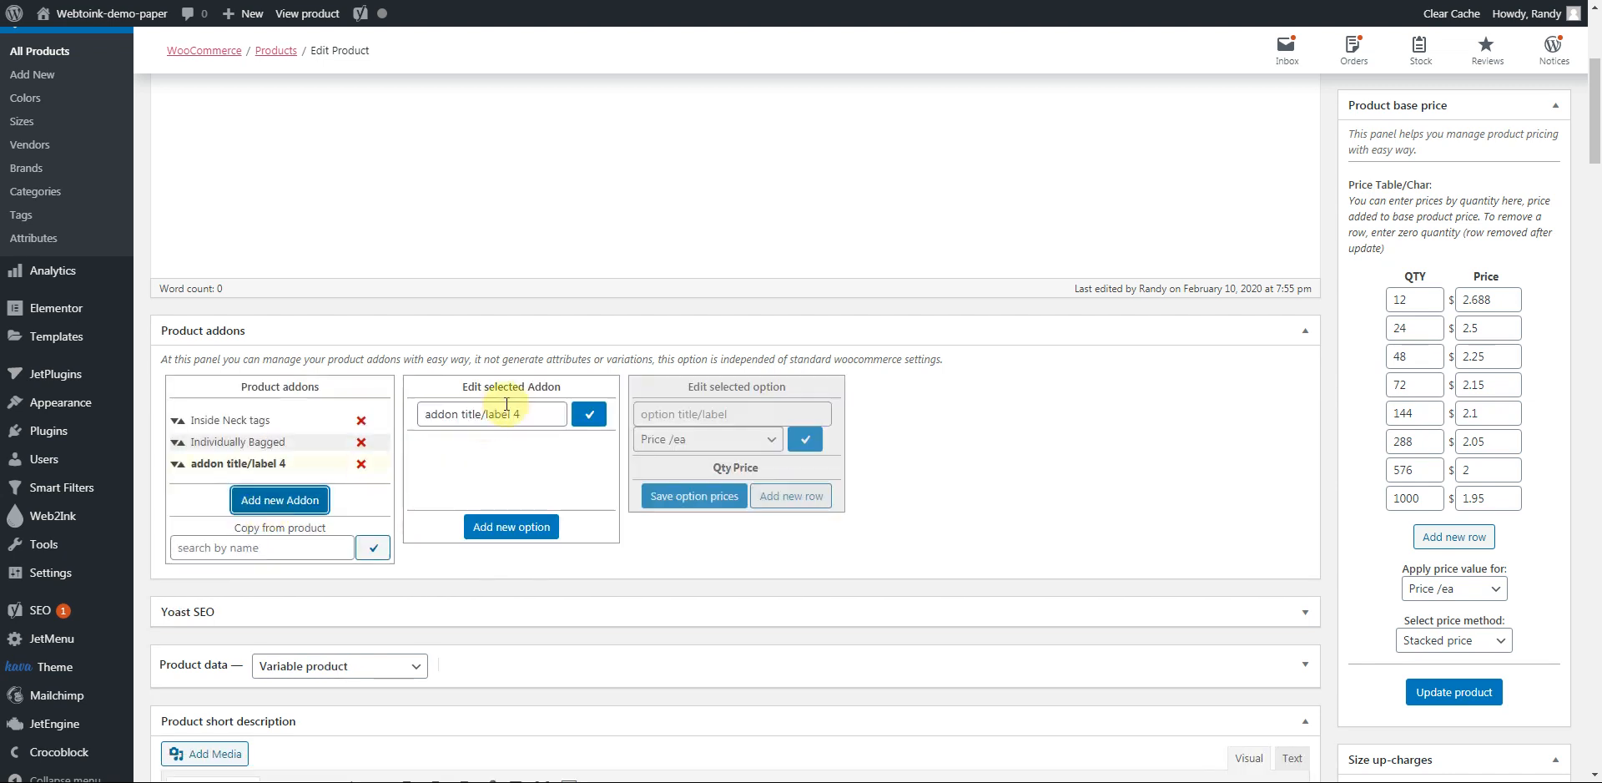
triple_click(505, 411)
key("BackSpace")
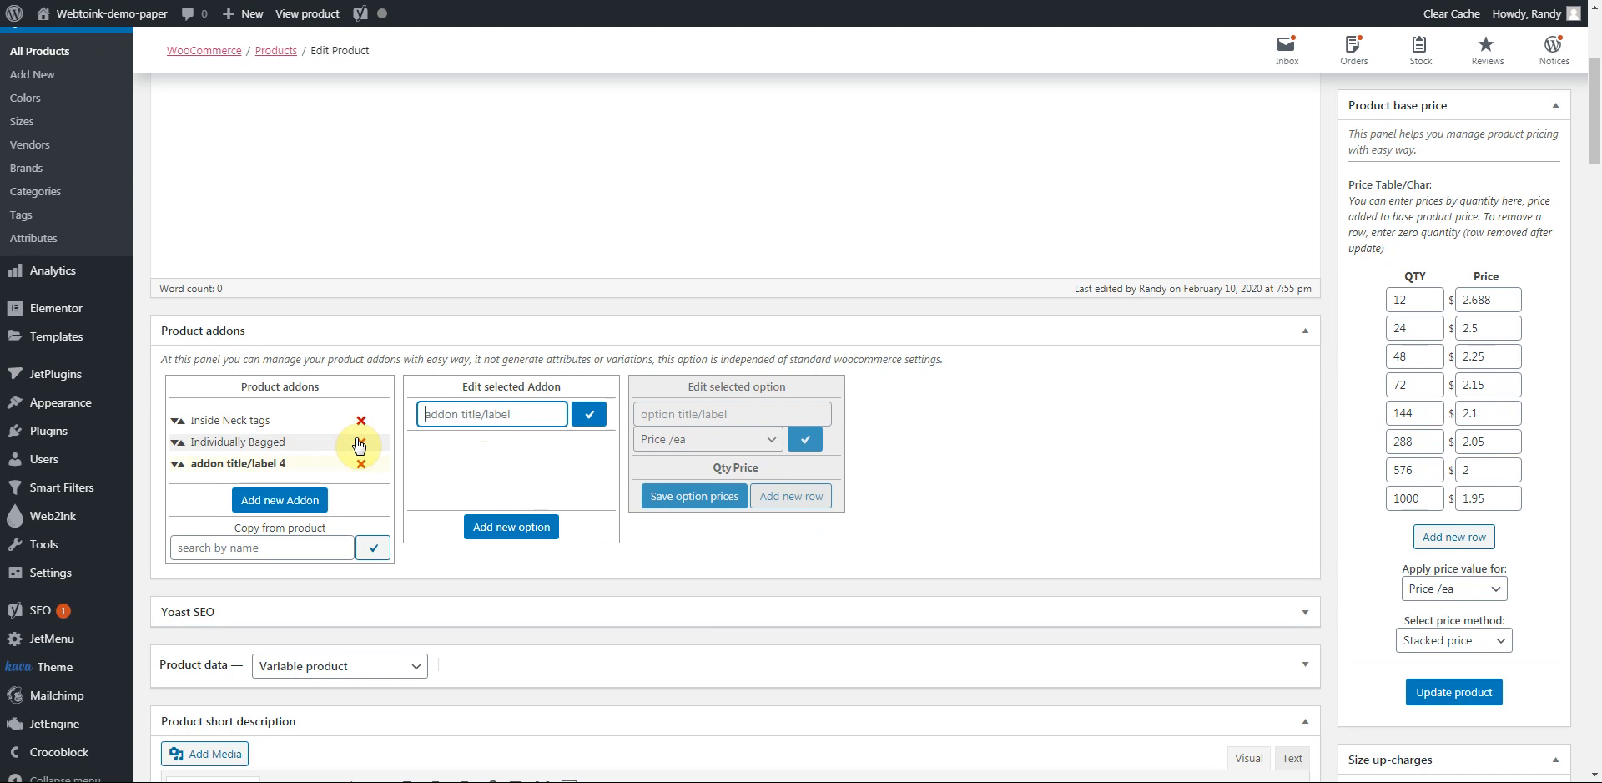
type("Additional High Res Proof")
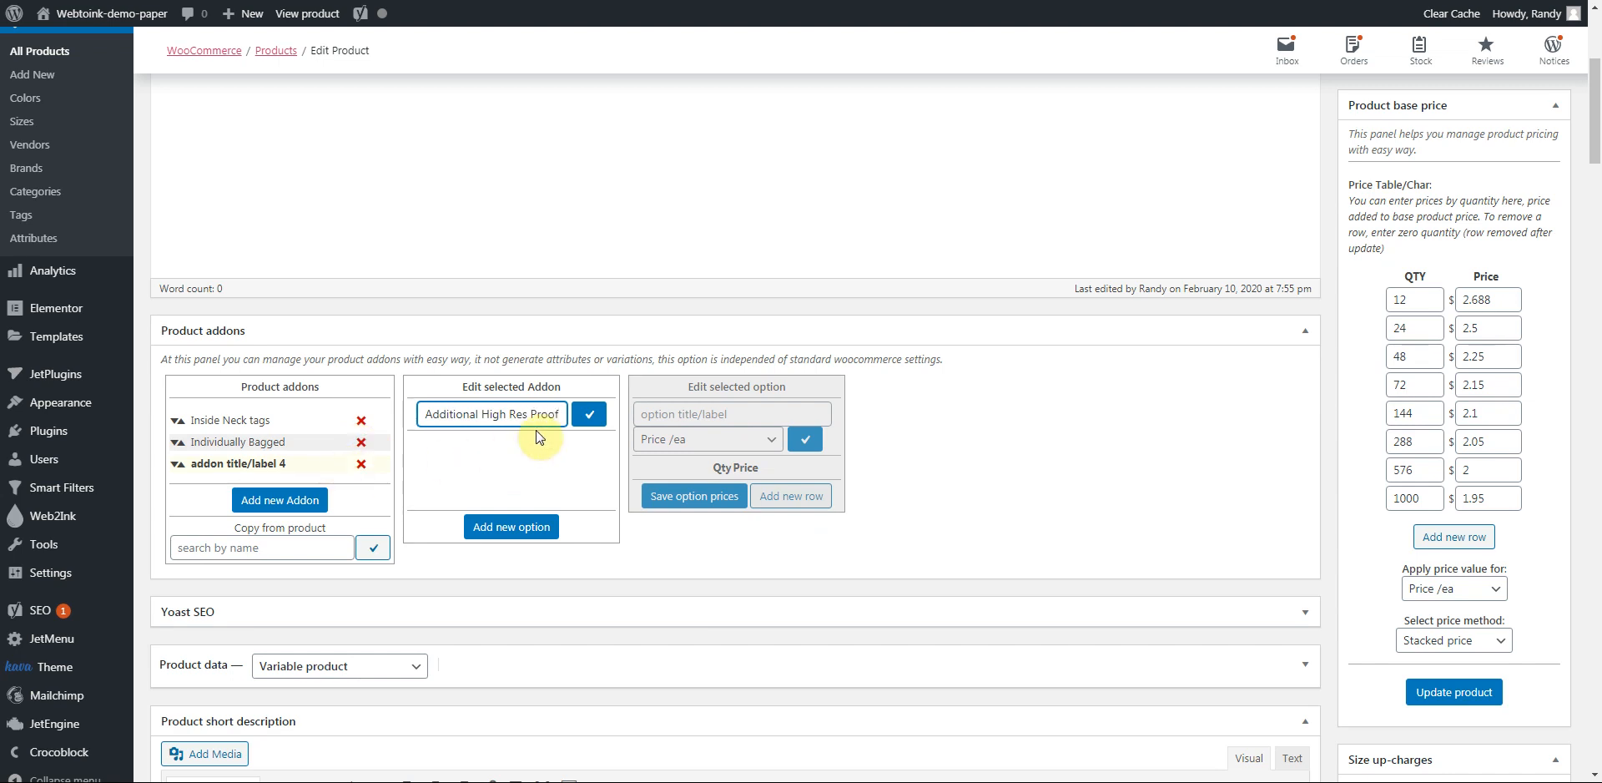
left_click(589, 414)
- Add two options named No and Yes to the Additional High Res Proof addon
left_click(511, 525)
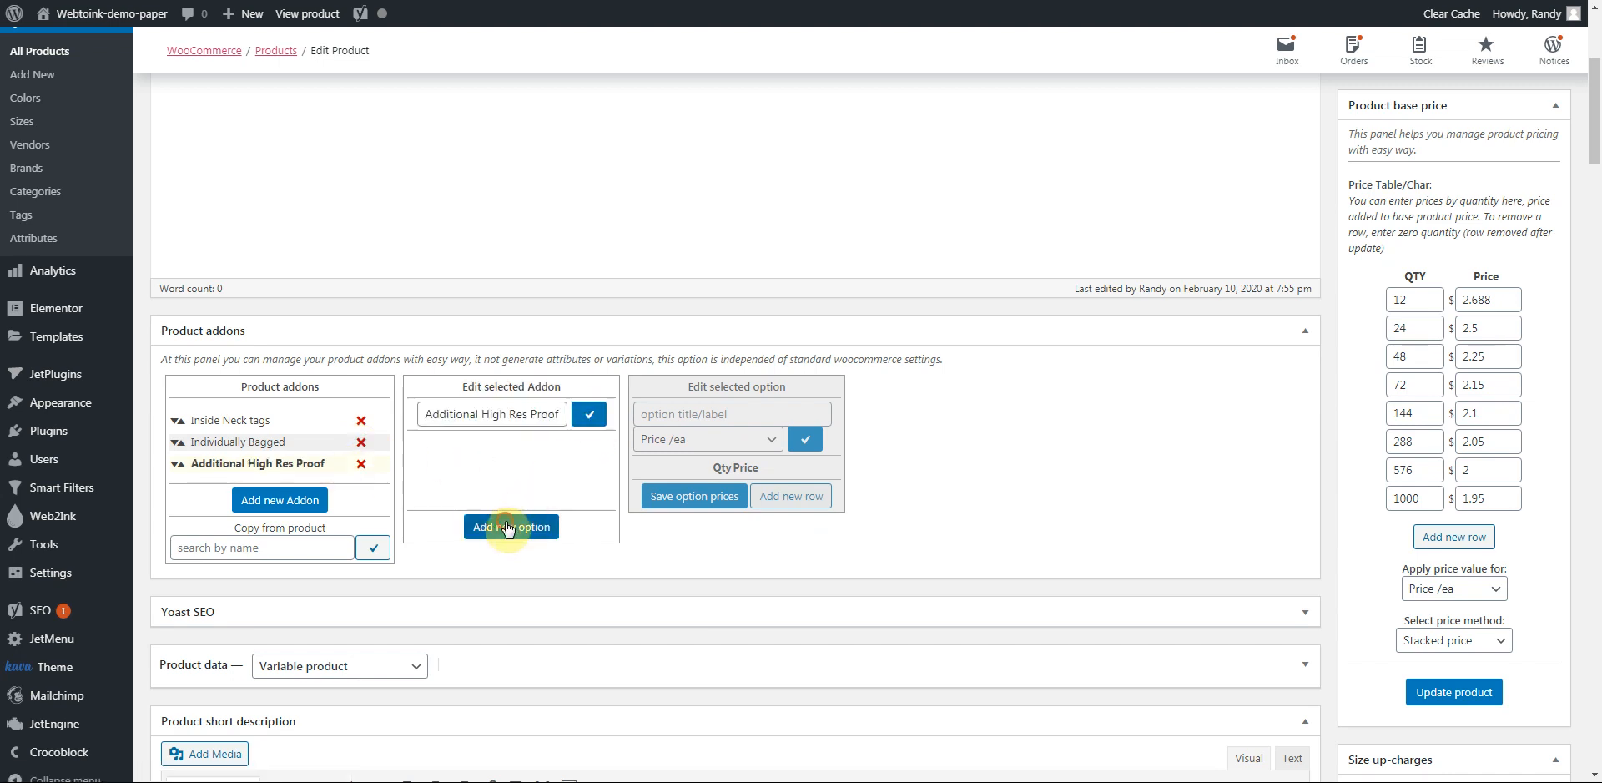
left_click_drag(759, 415, 656, 435)
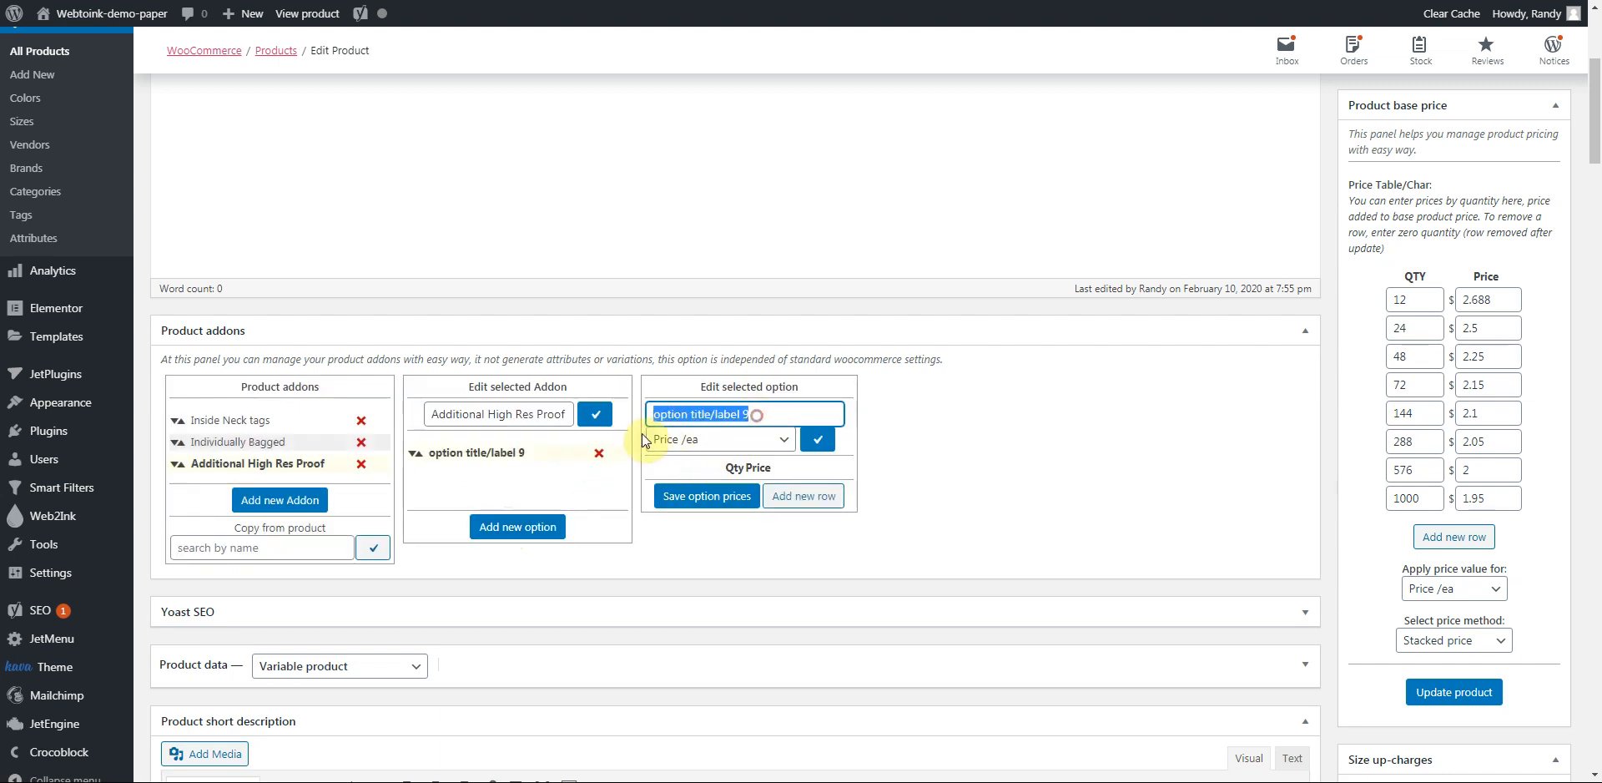
type("No")
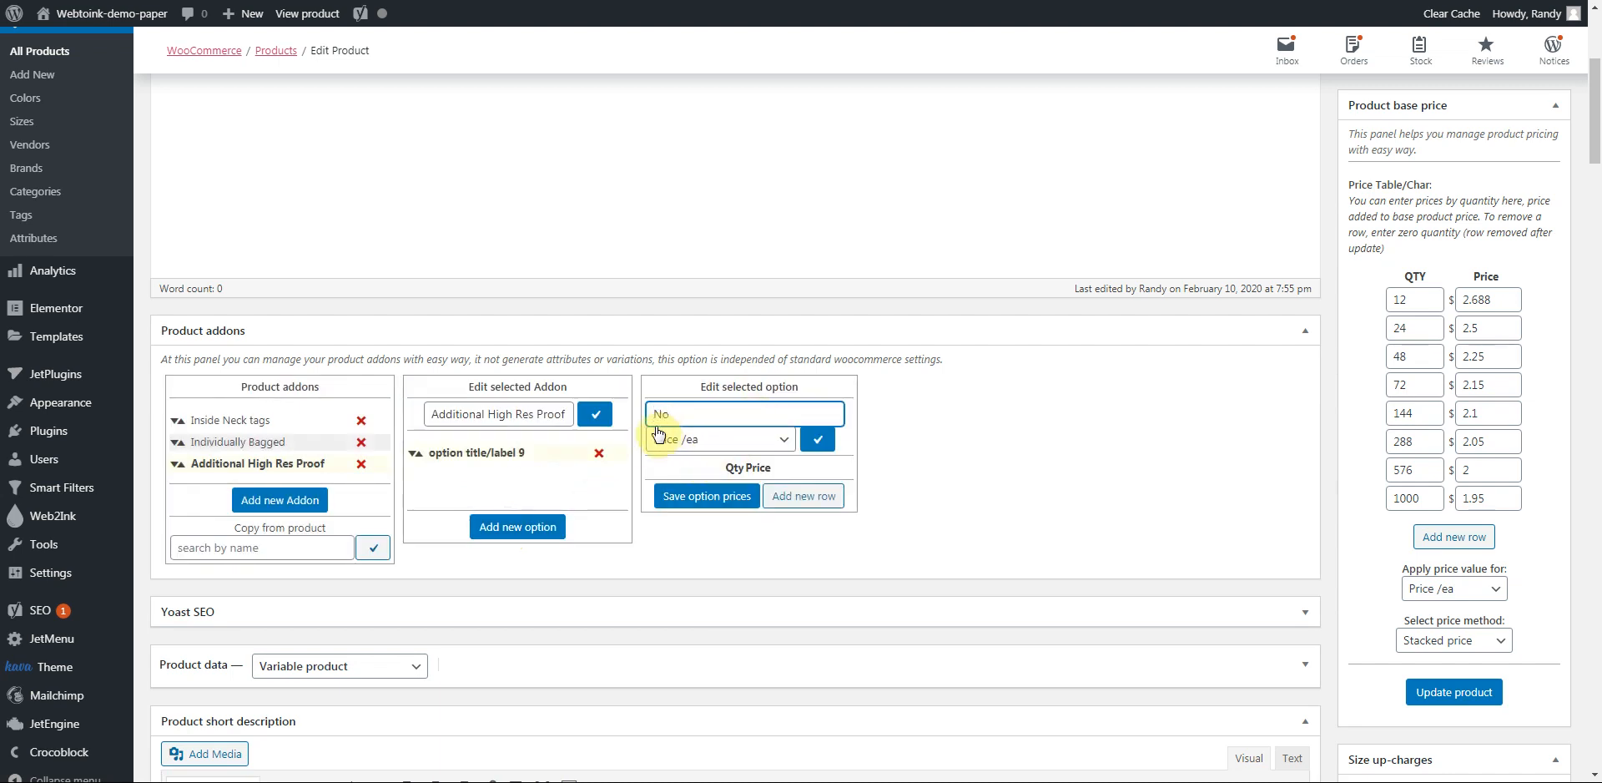
left_click(817, 439)
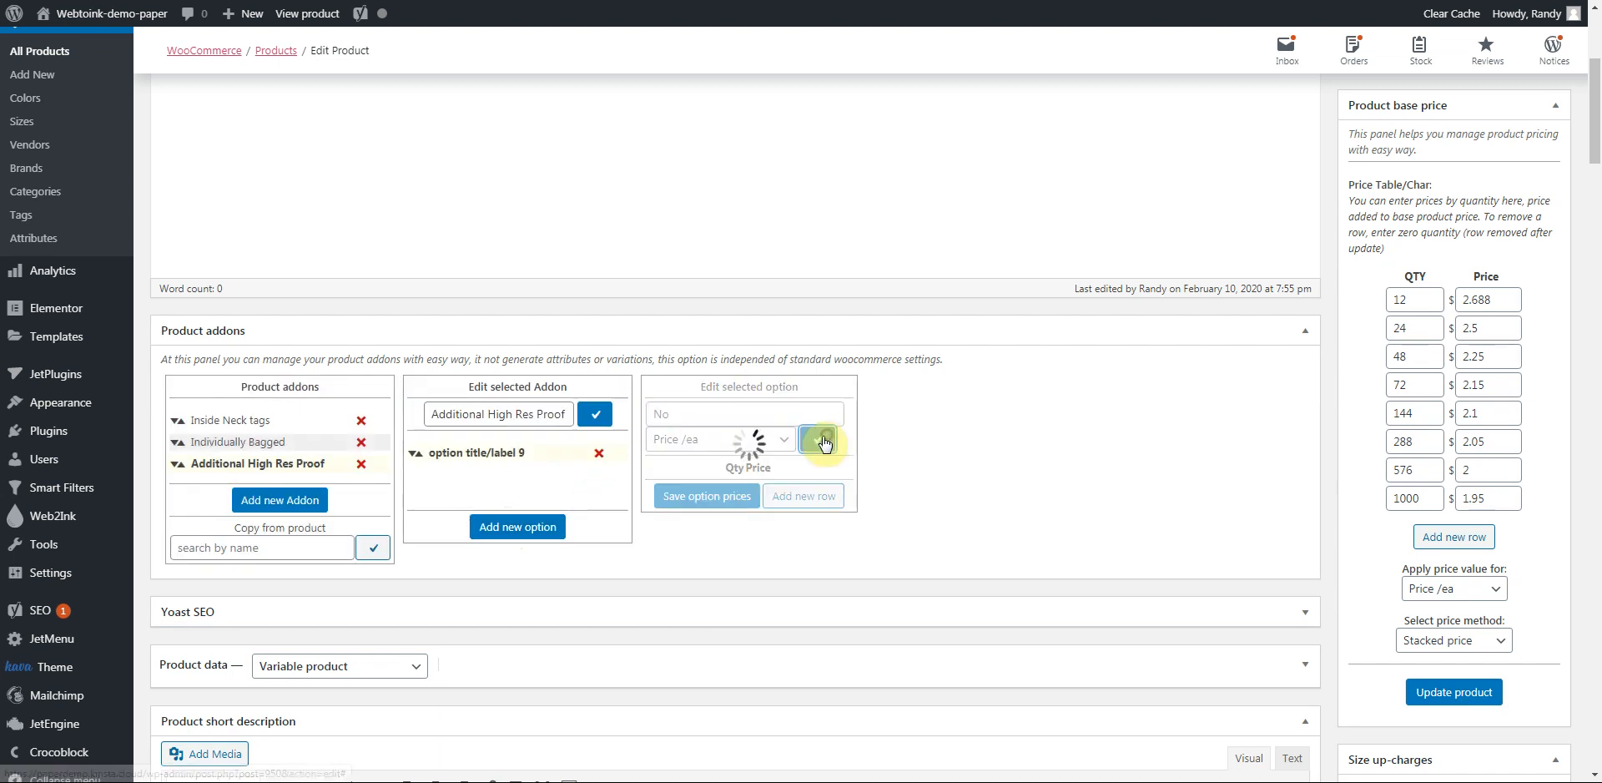
left_click(518, 534)
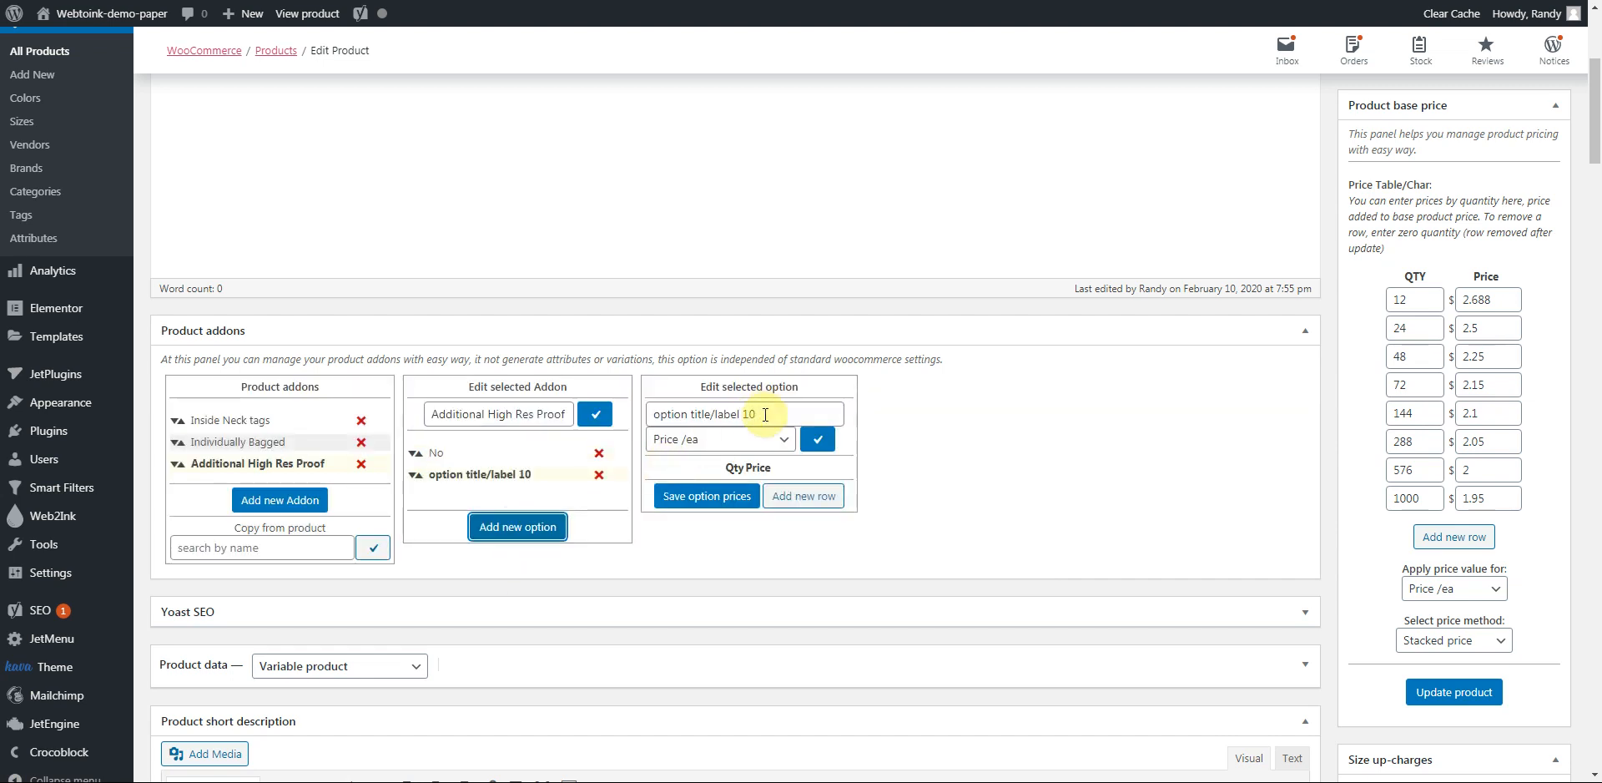
left_click_drag(765, 415, 624, 429)
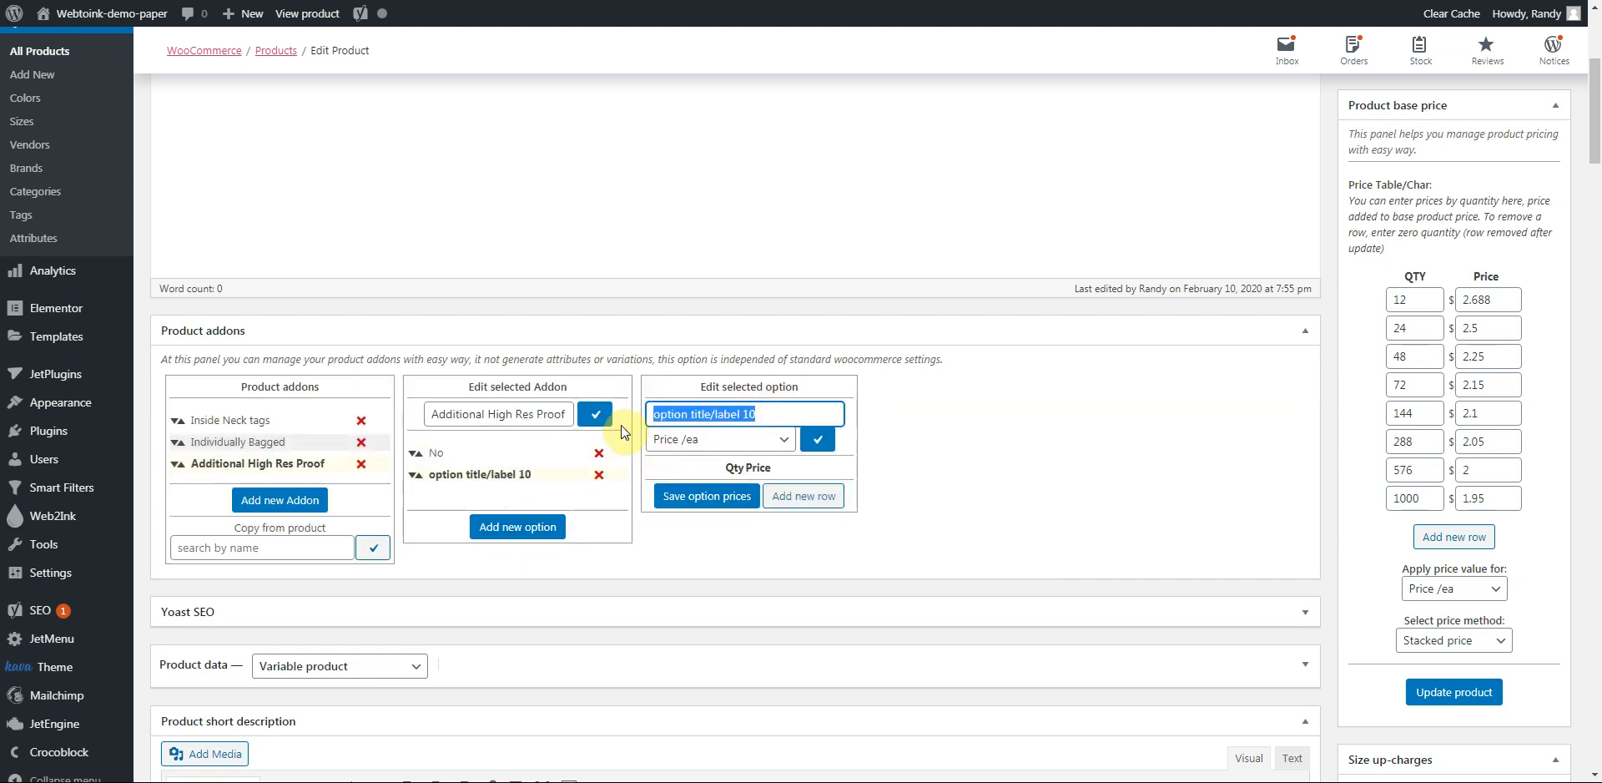
type("Yes")
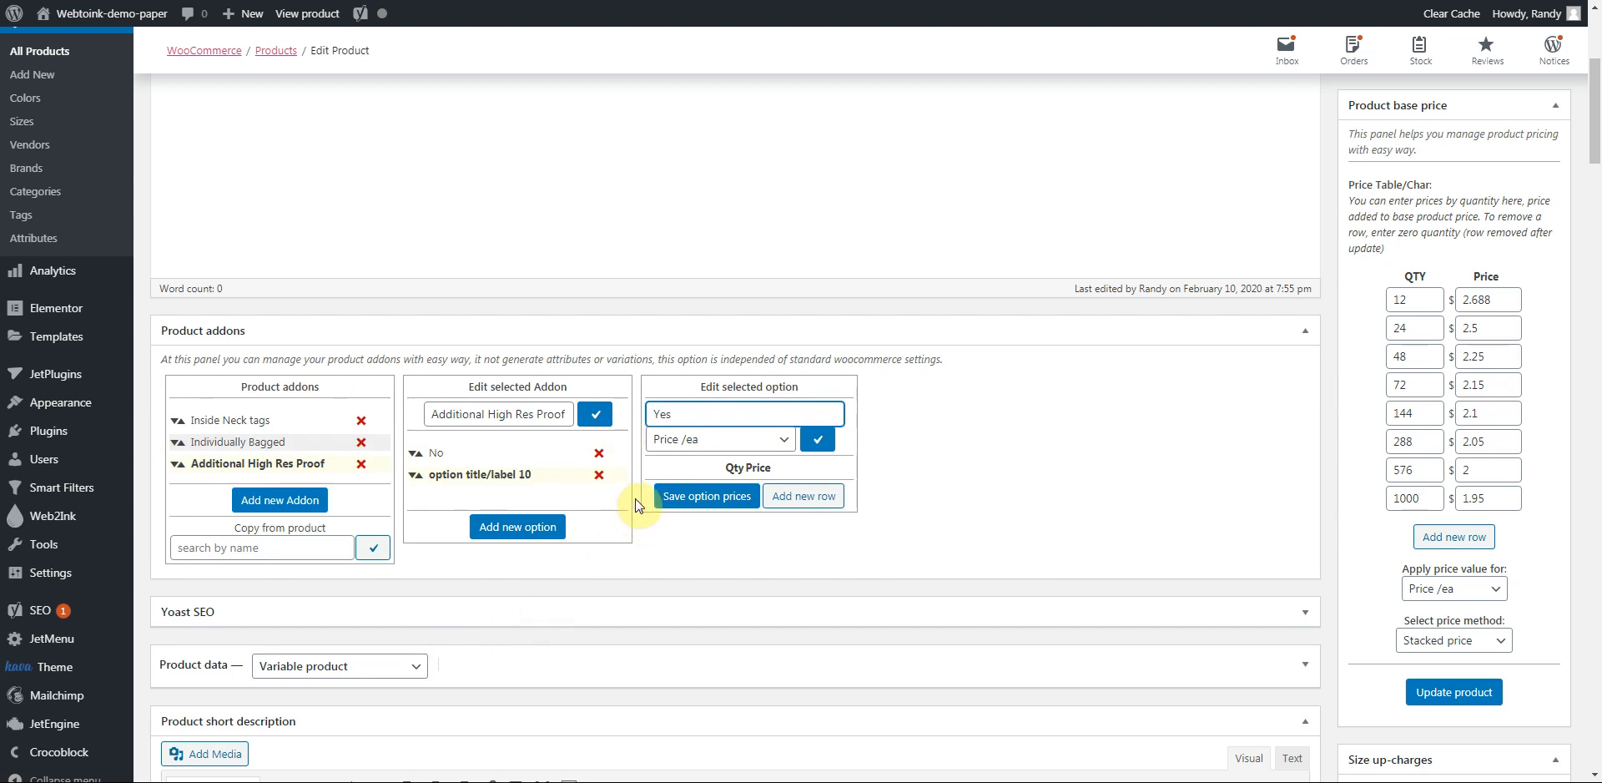
left_click(819, 442)
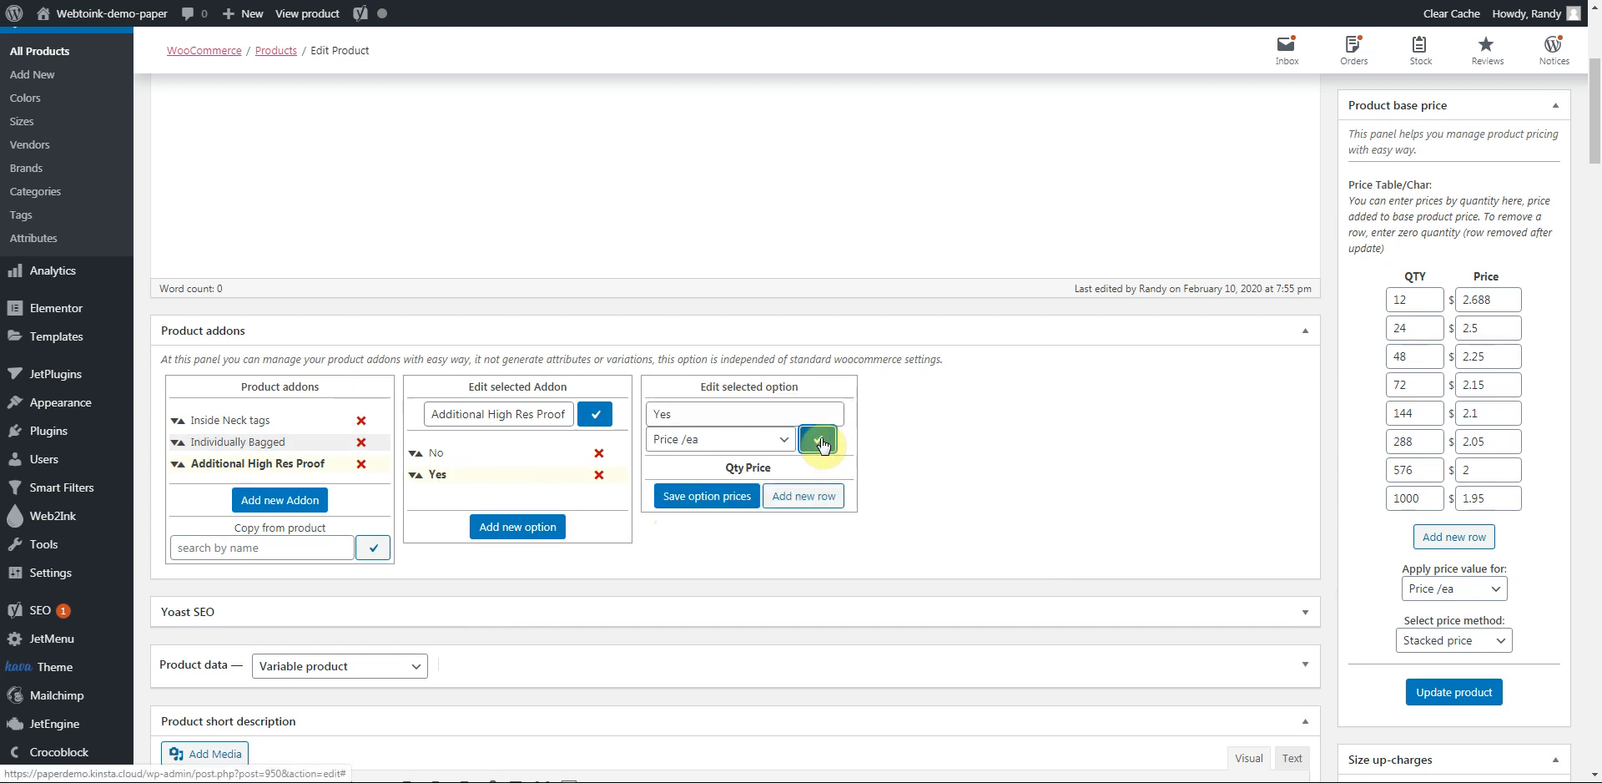
- Add three price rows to the Yes option and fill the first with quantity 12 at 25.00
left_click(803, 496)
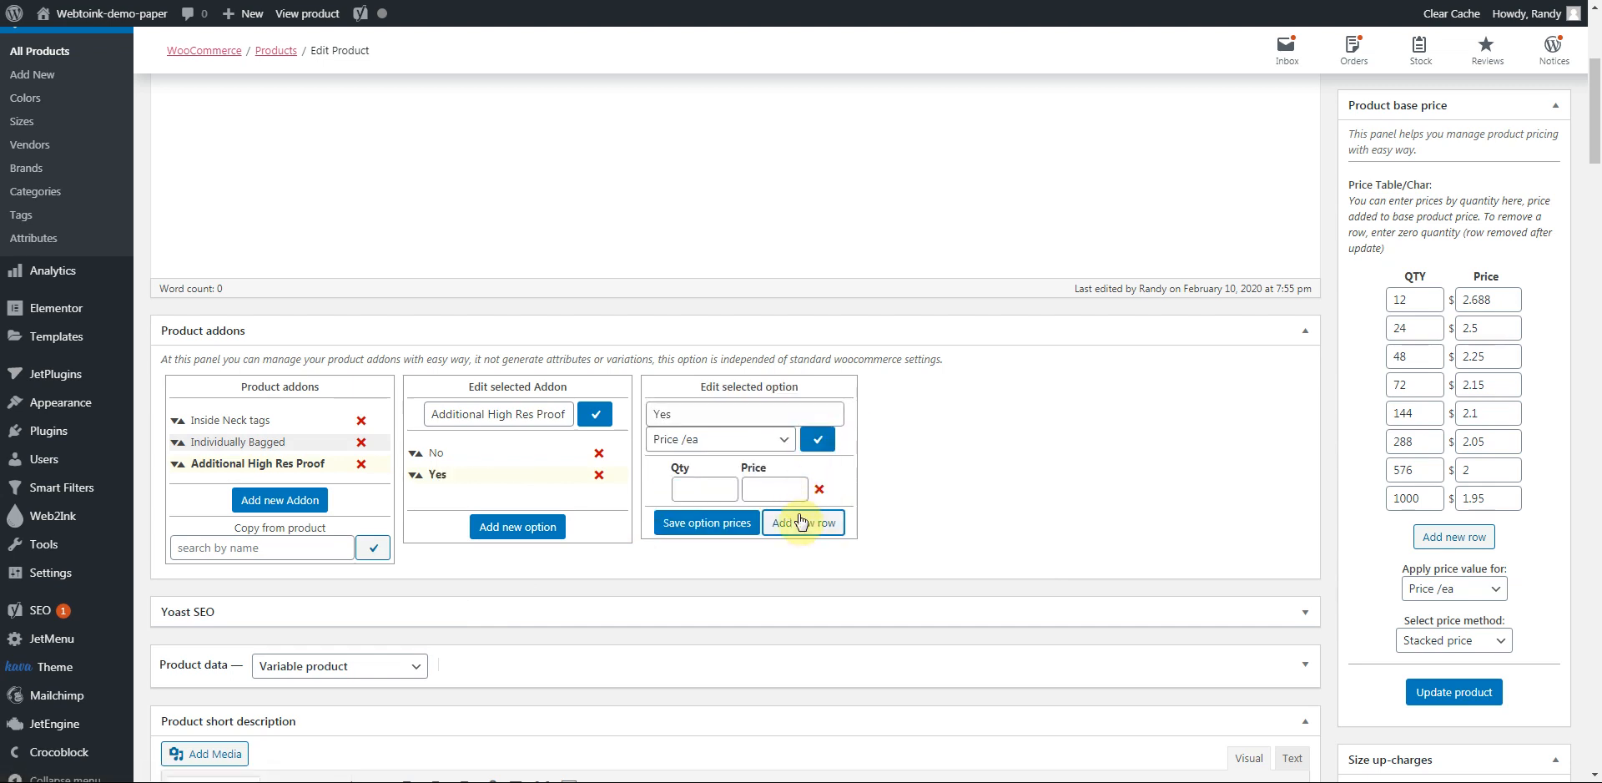
left_click(797, 521)
left_click(803, 549)
left_click(705, 492)
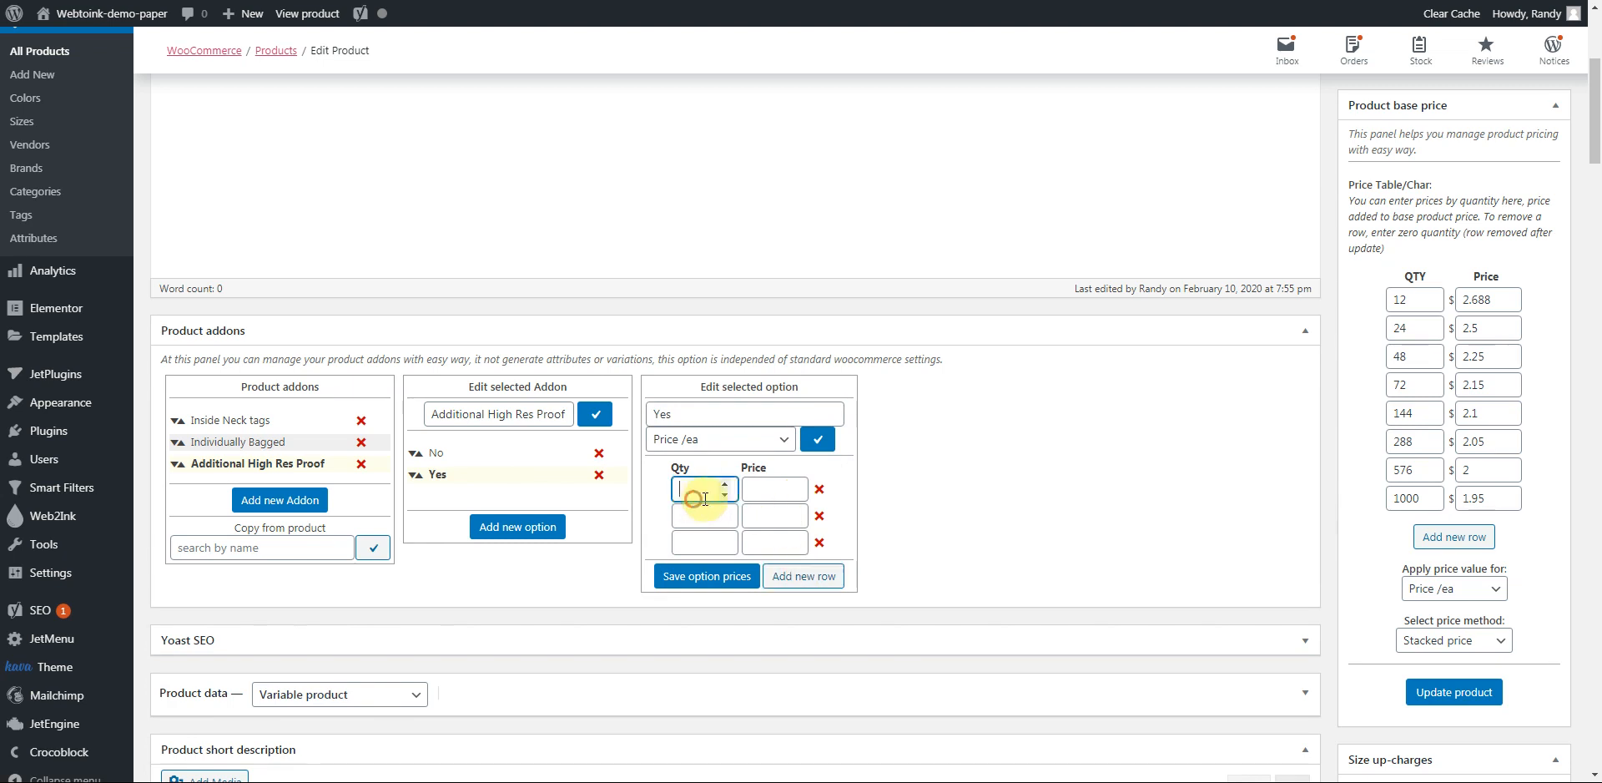
left_click(761, 489)
type("25")
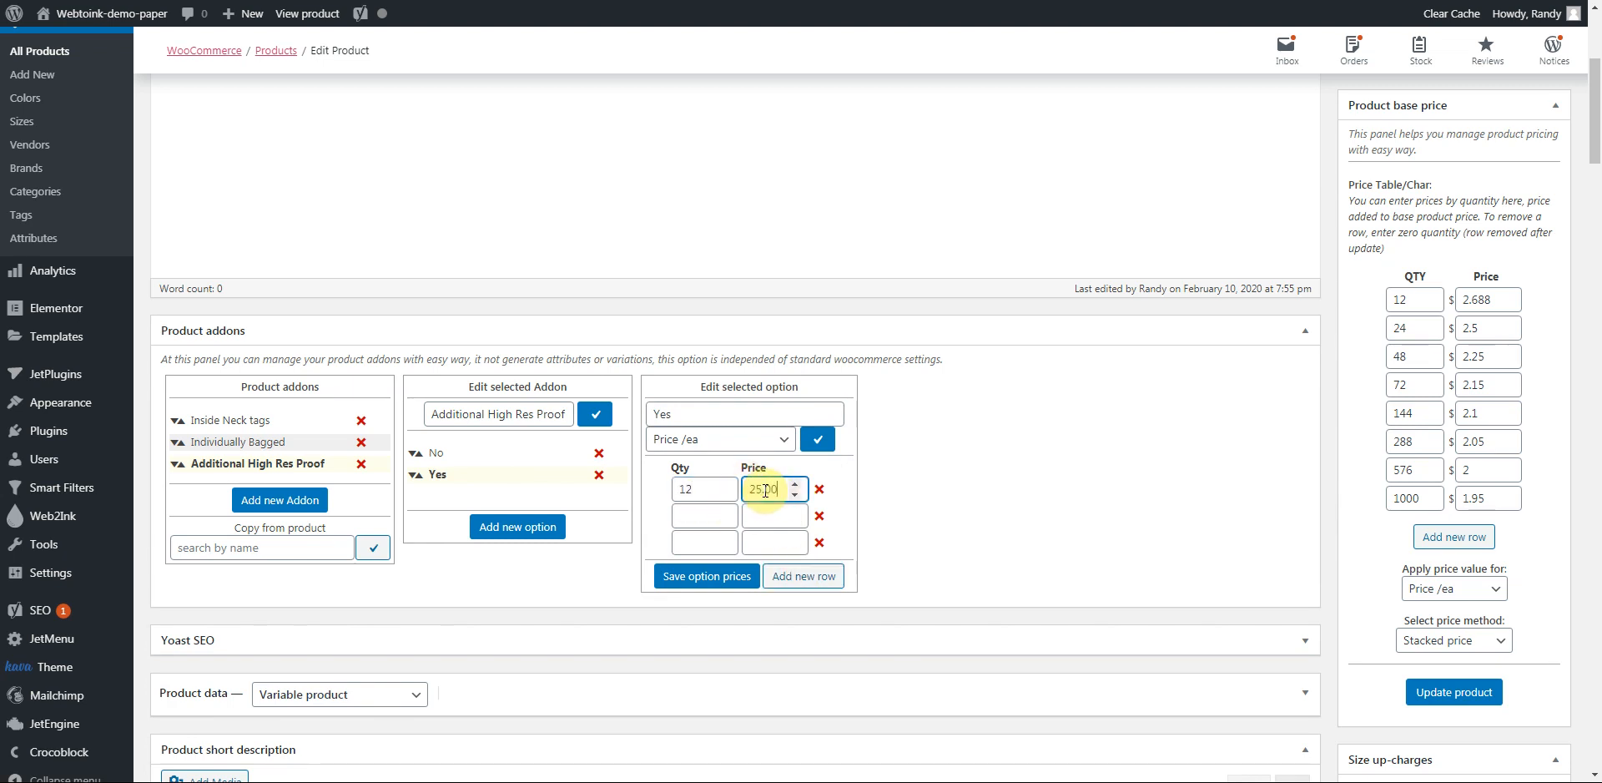
type(".00")
- Fill the remaining rows with quantity 100 at 15.00 and quantity 1000 at 0.0, and save the option prices
left_click(691, 518)
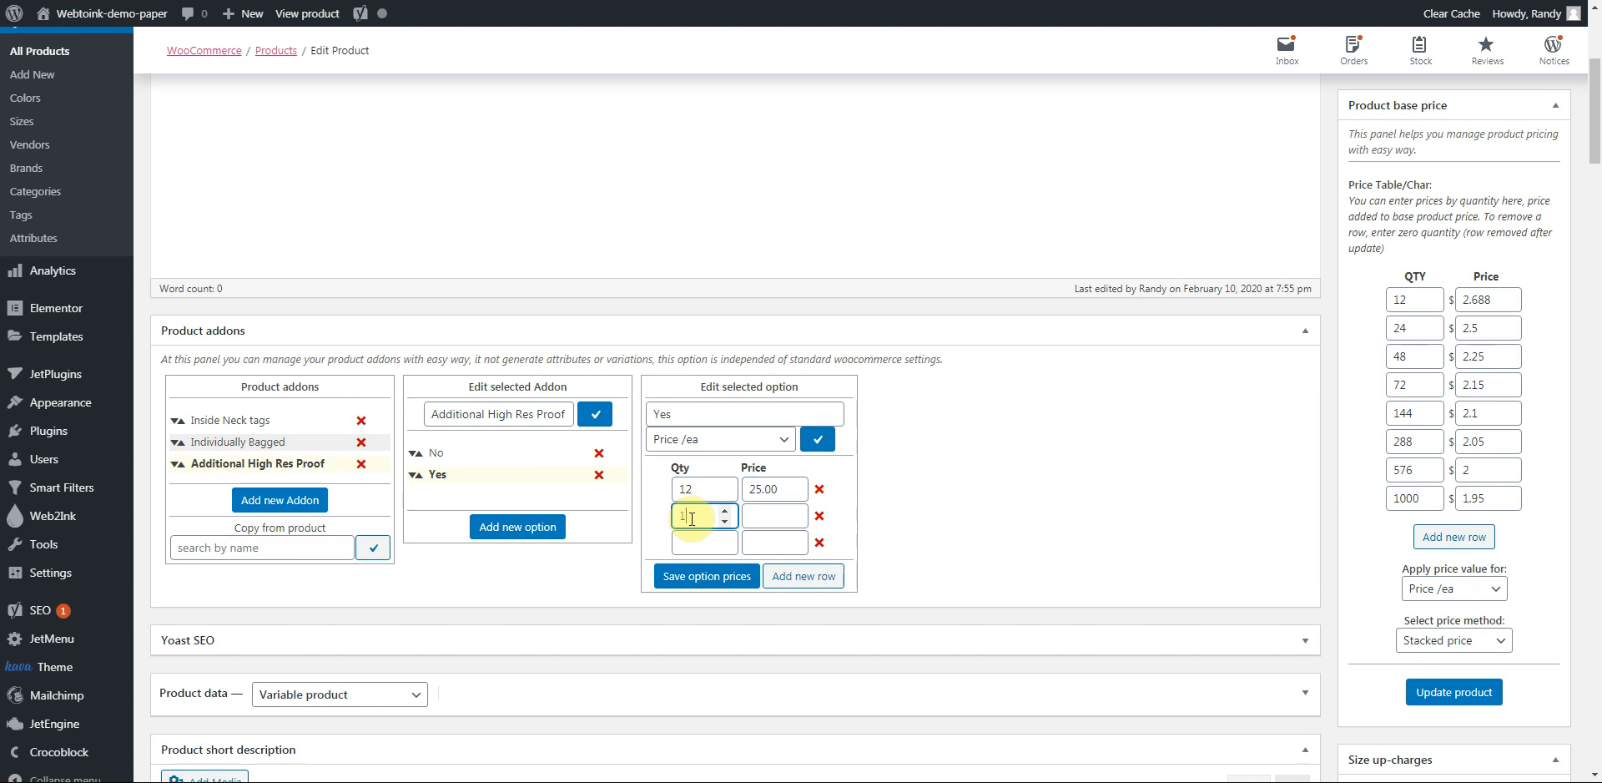
type("100")
left_click(761, 514)
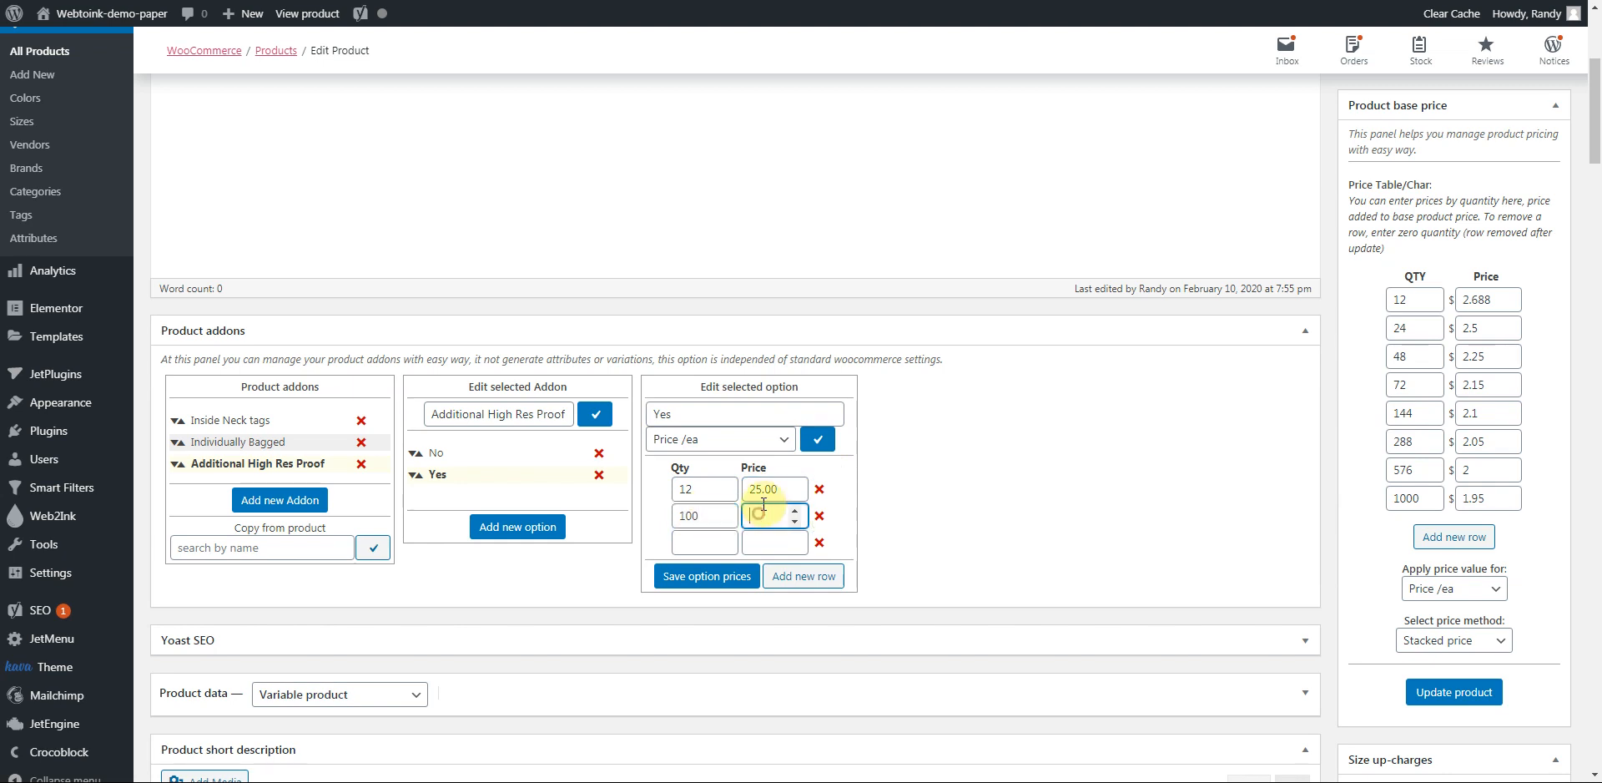
left_click(691, 544)
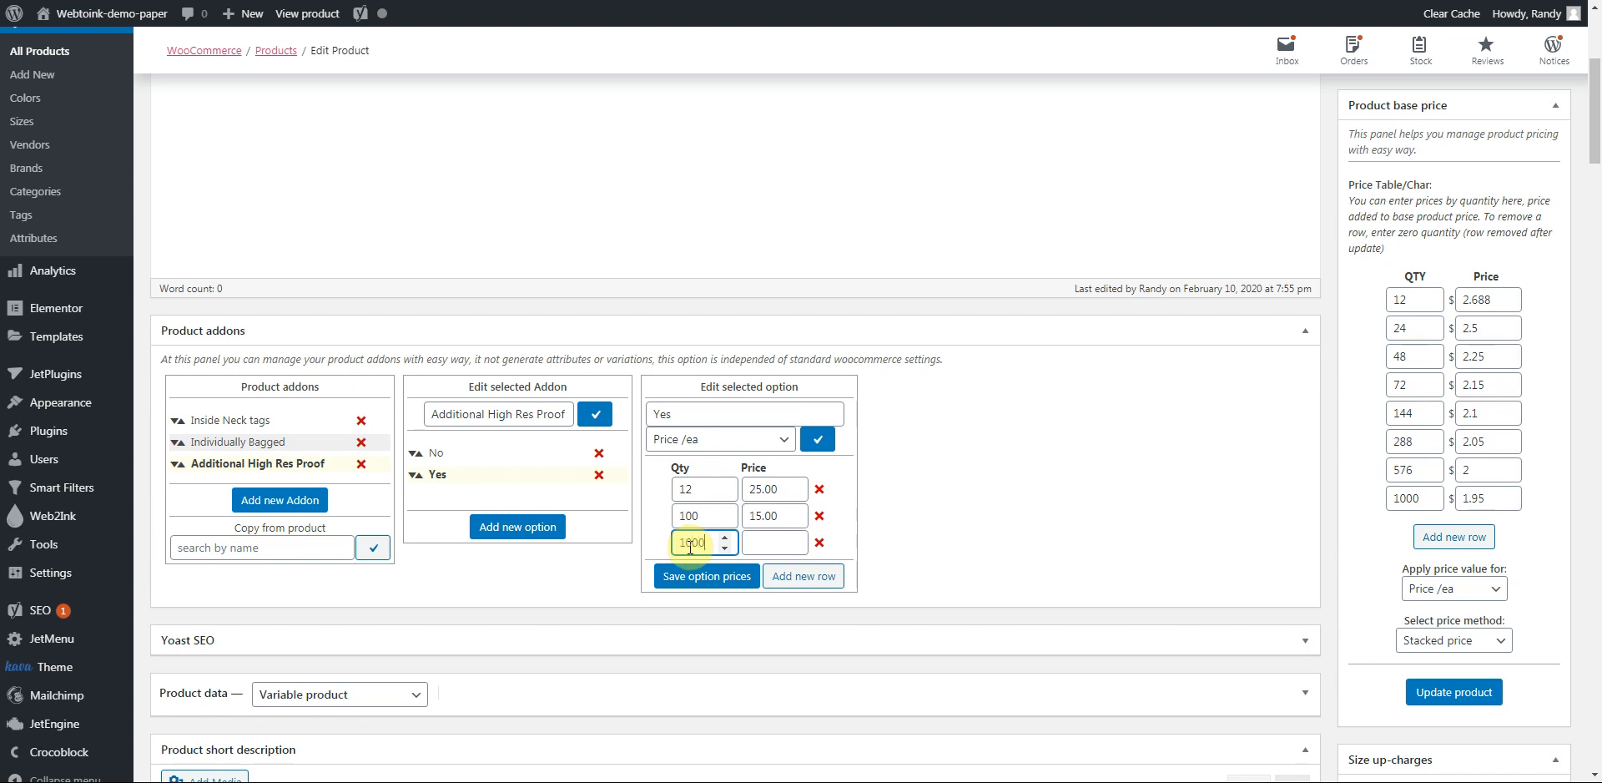
left_click(759, 544)
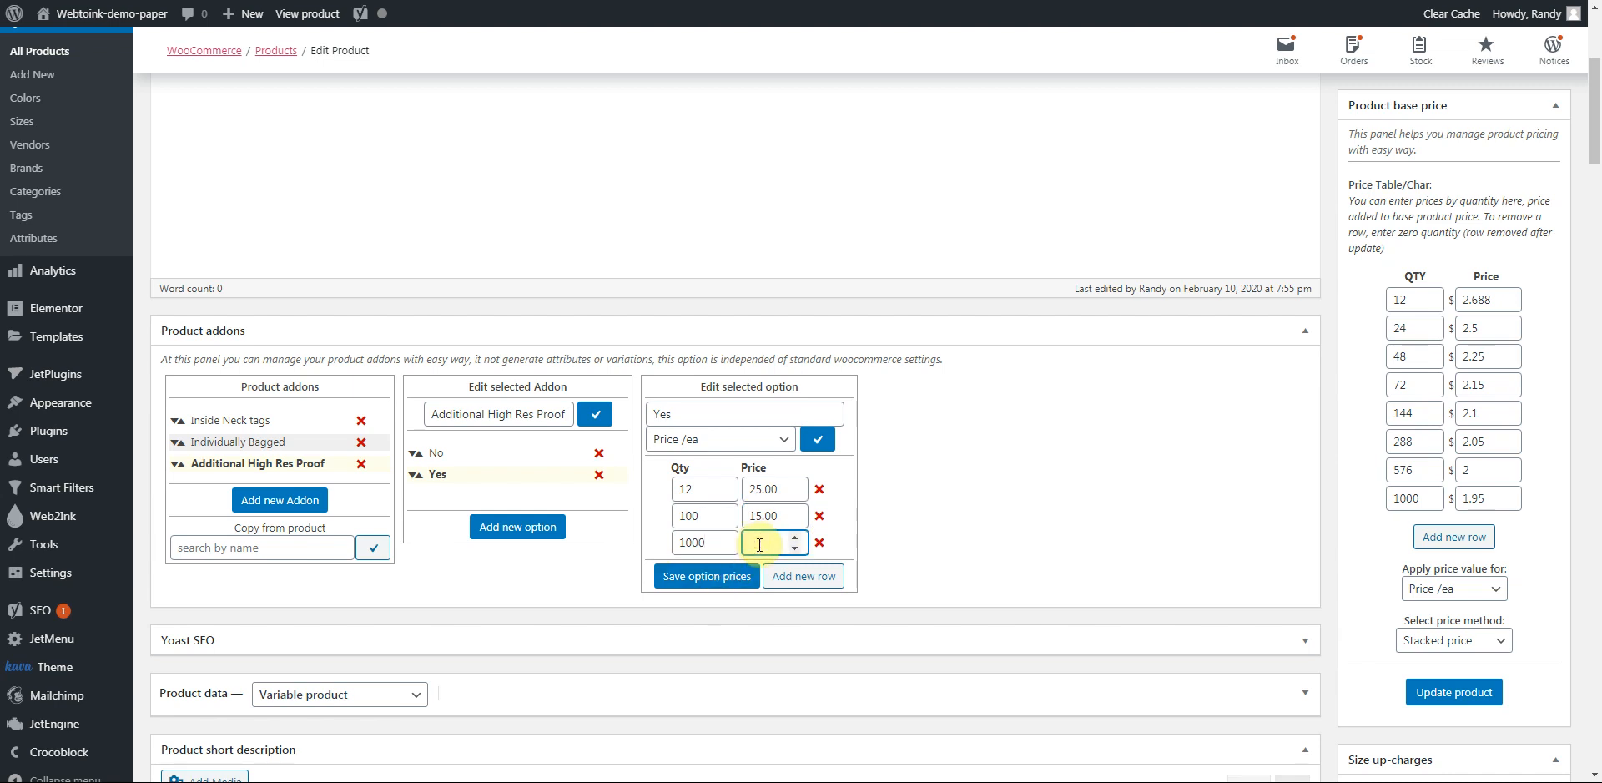
type("0.0")
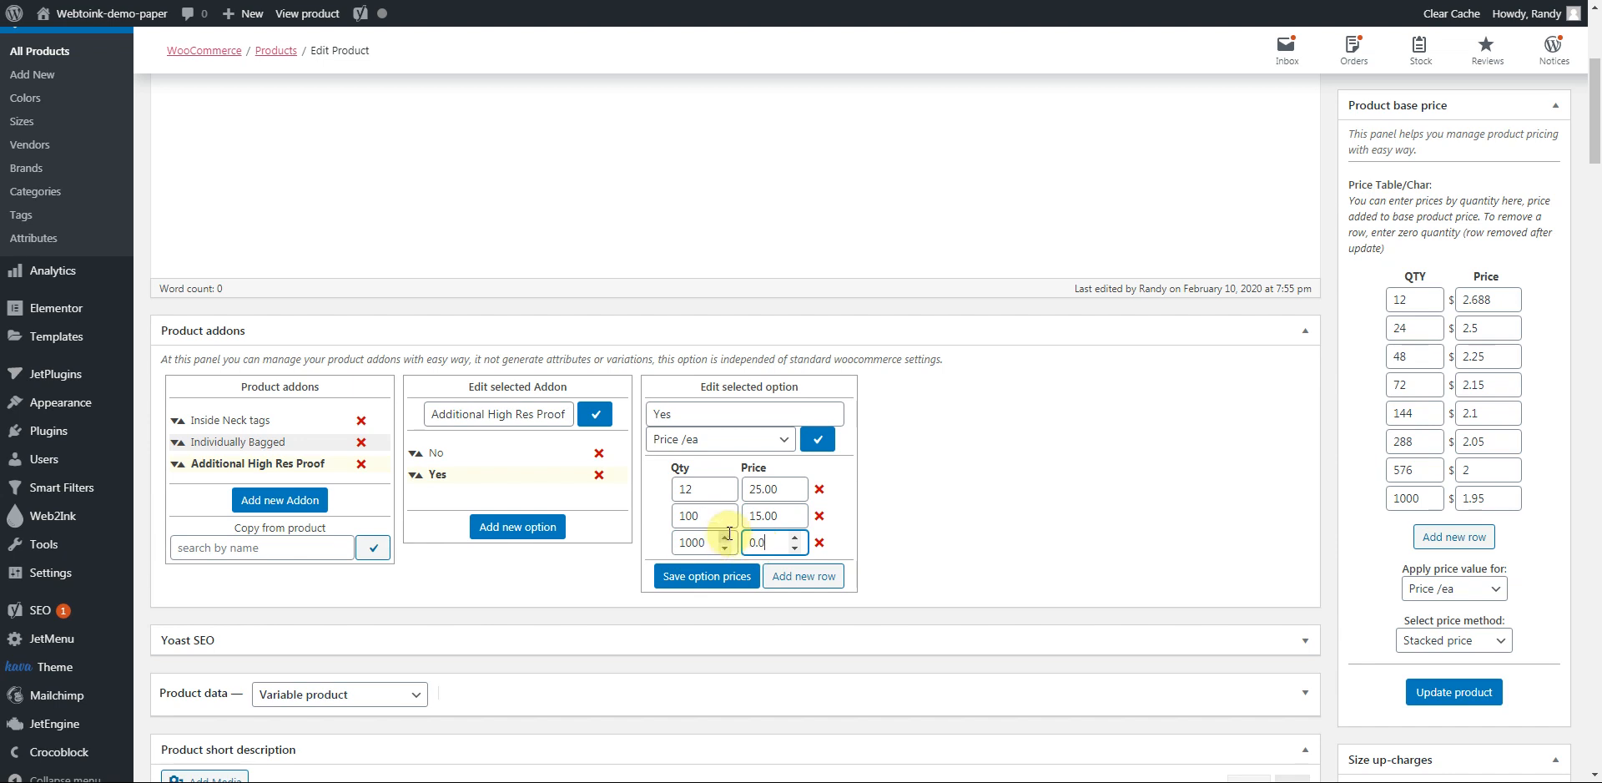
left_click(688, 585)
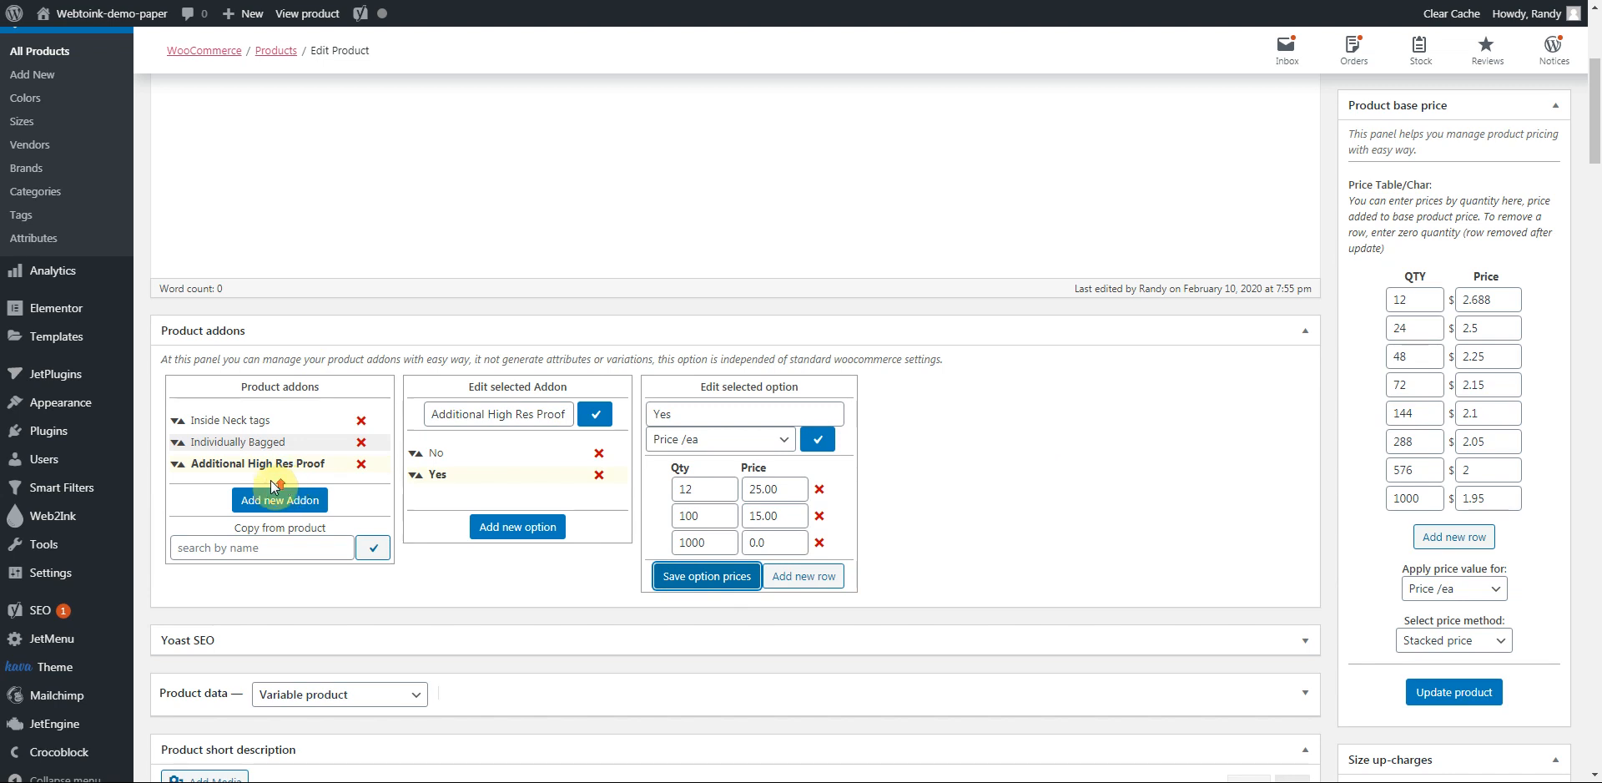
- Update the product and open its permalink store page in a new tab
scroll(283, 481, "up", 4)
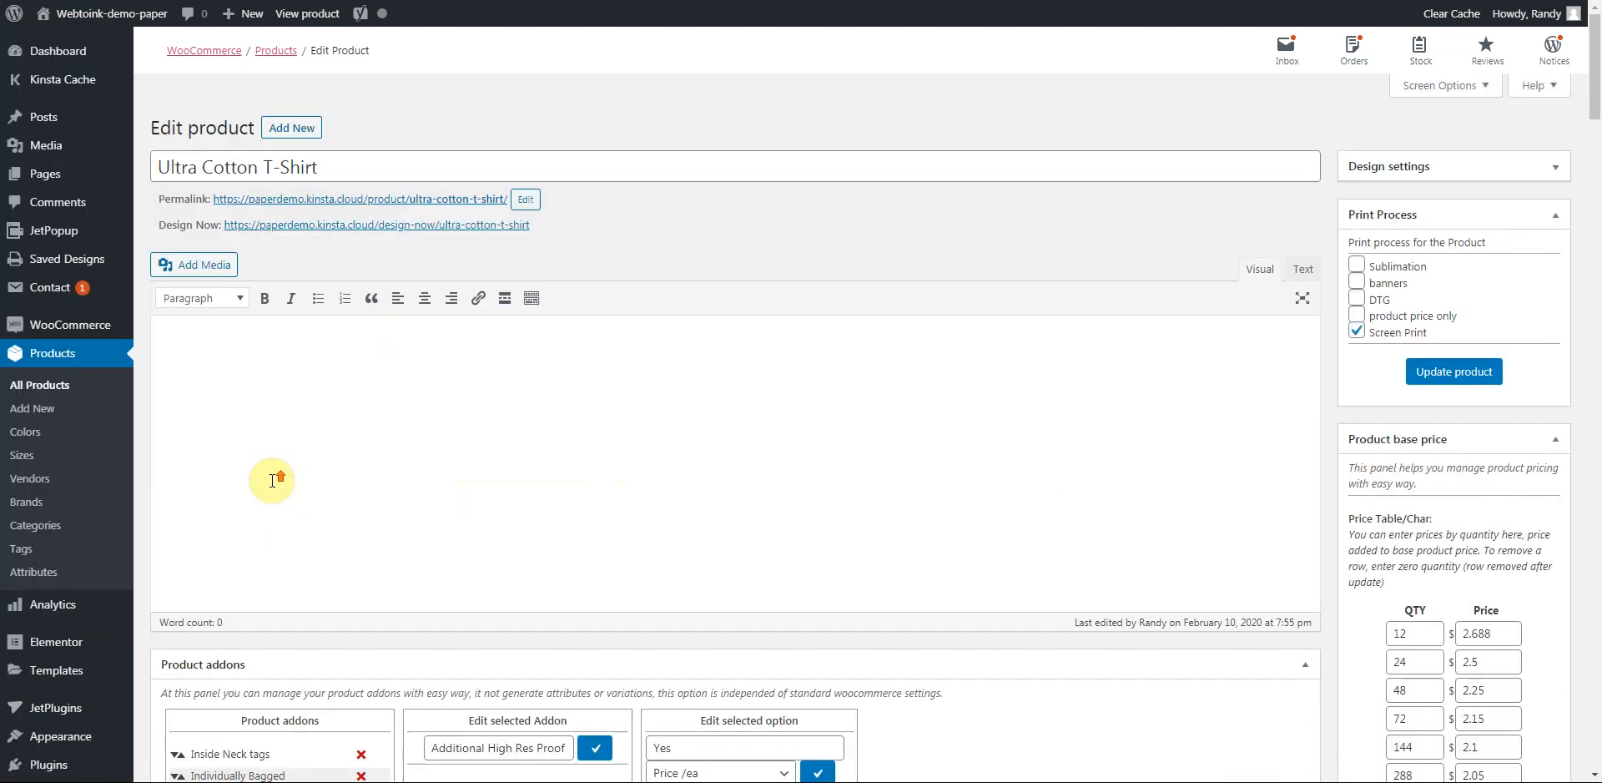
left_click(1458, 375)
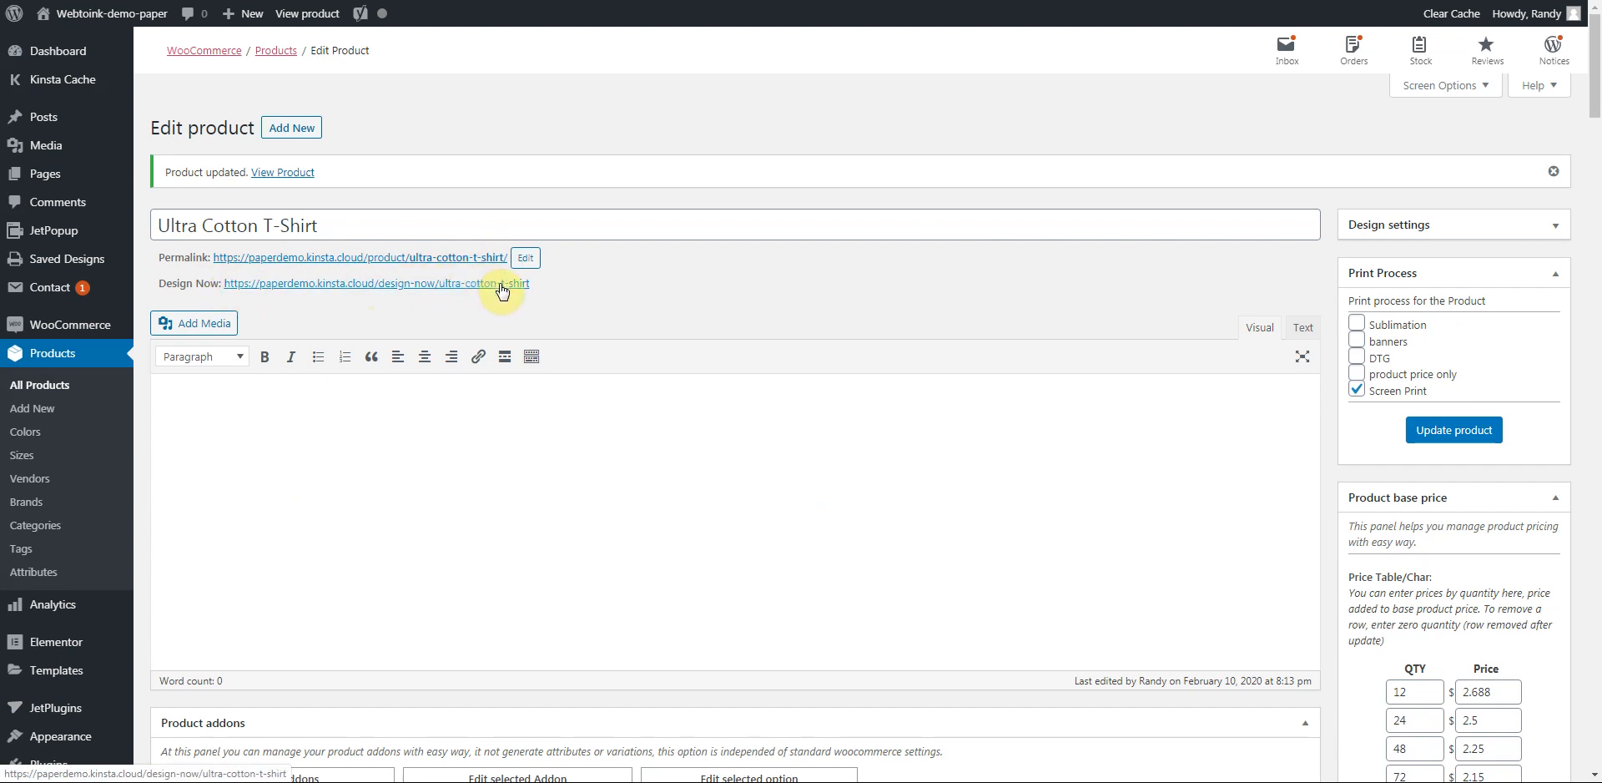
right_click(314, 261)
left_click(332, 276)
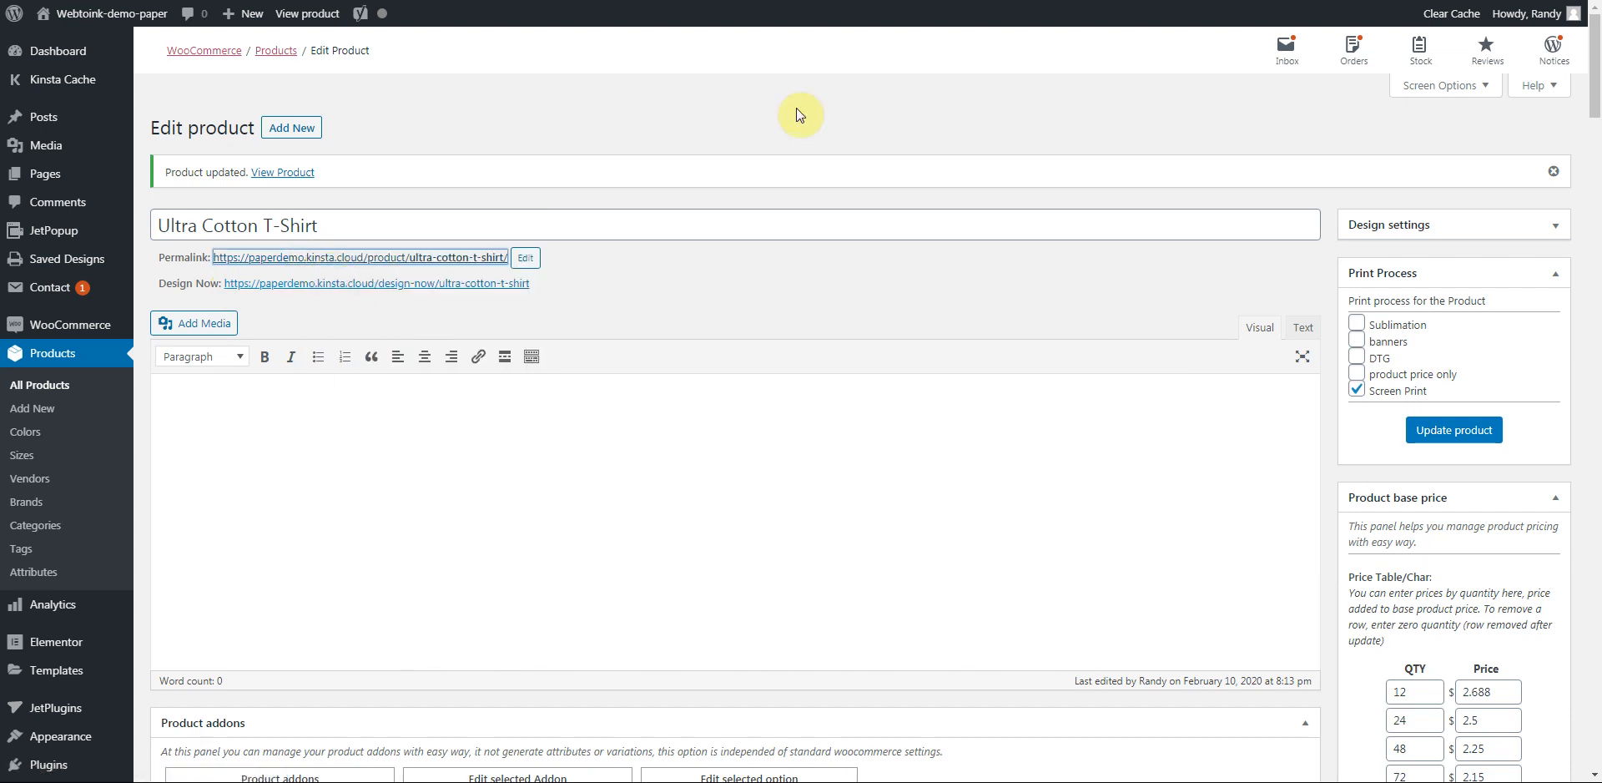
key("ctrl+Tab")
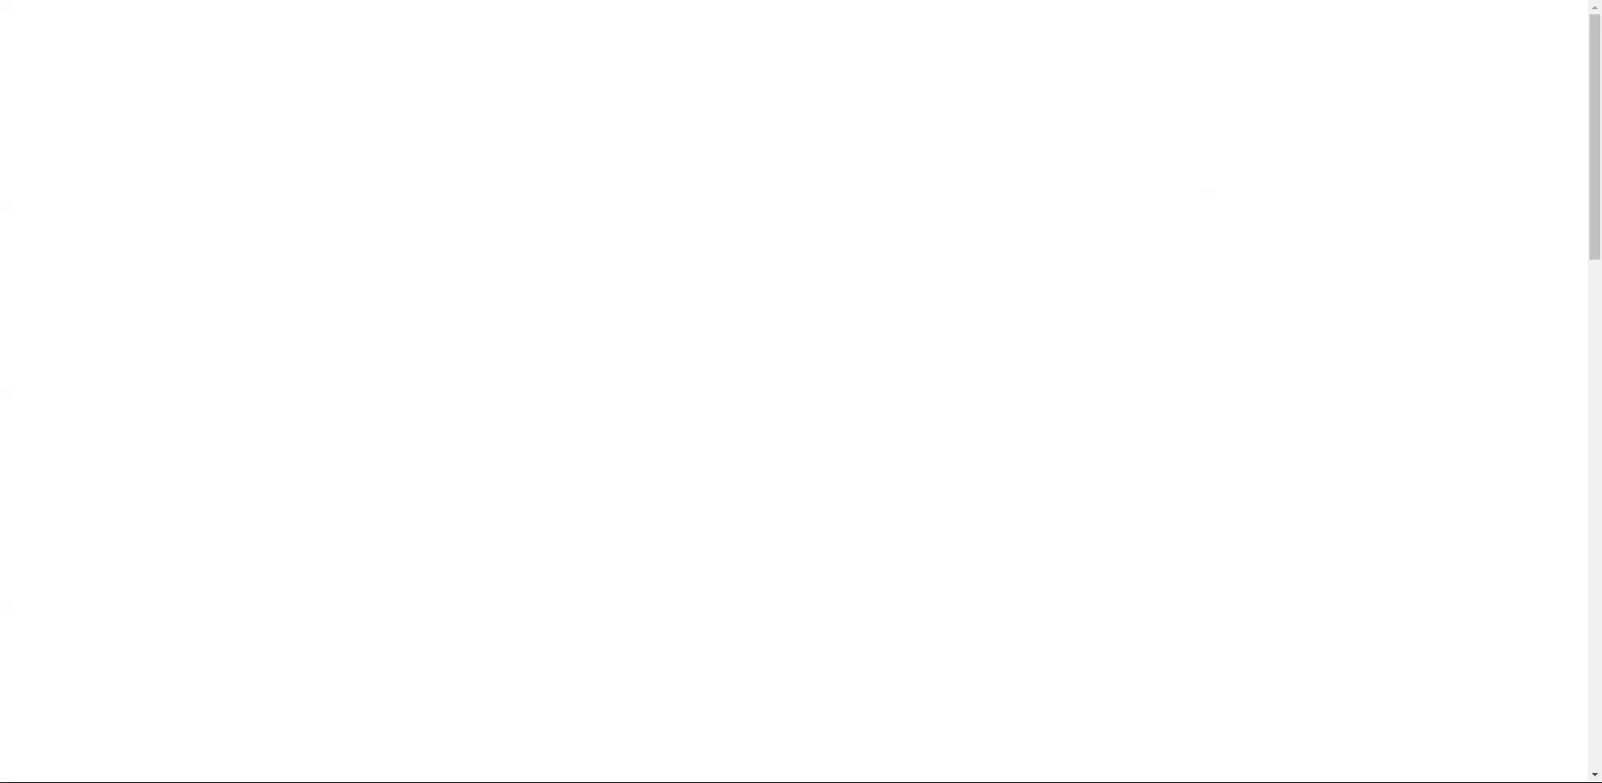
left_click(741, 481)
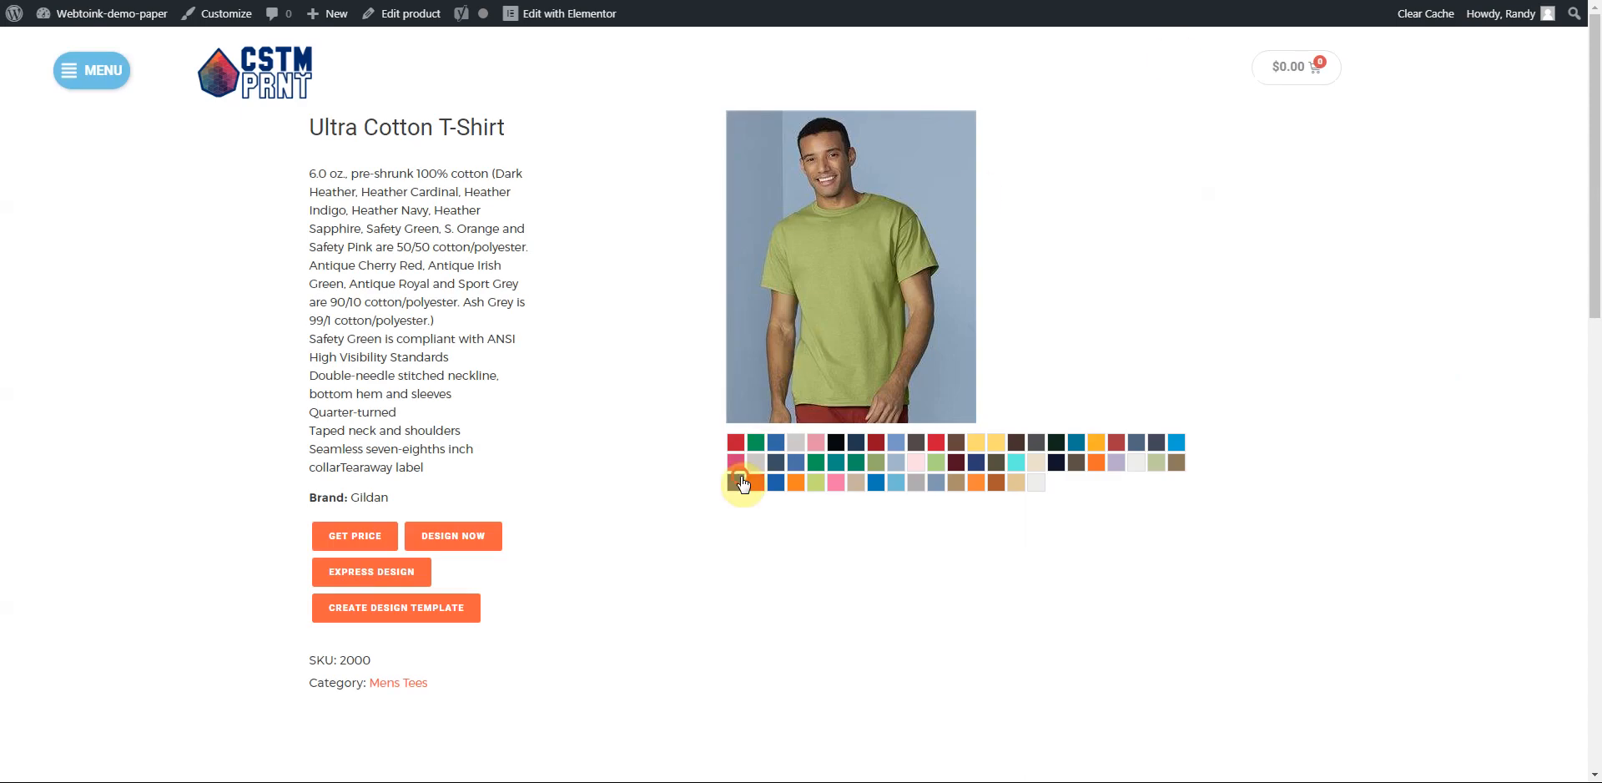
- Open the shirt's price calculator, examine the Inside Neck tags and Additional High Res Proof options, and close it
left_click(340, 537)
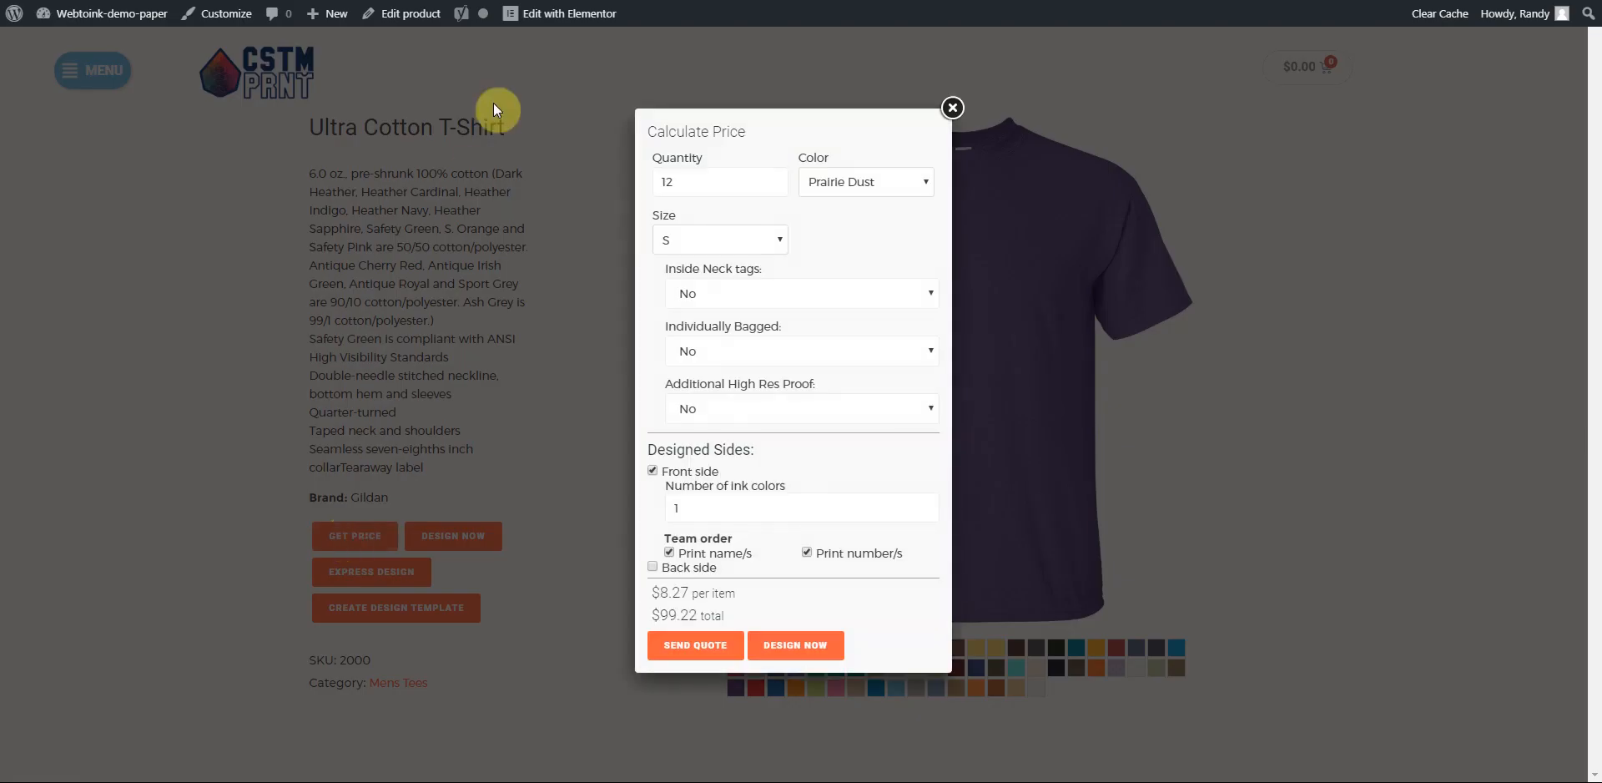
left_click(706, 182)
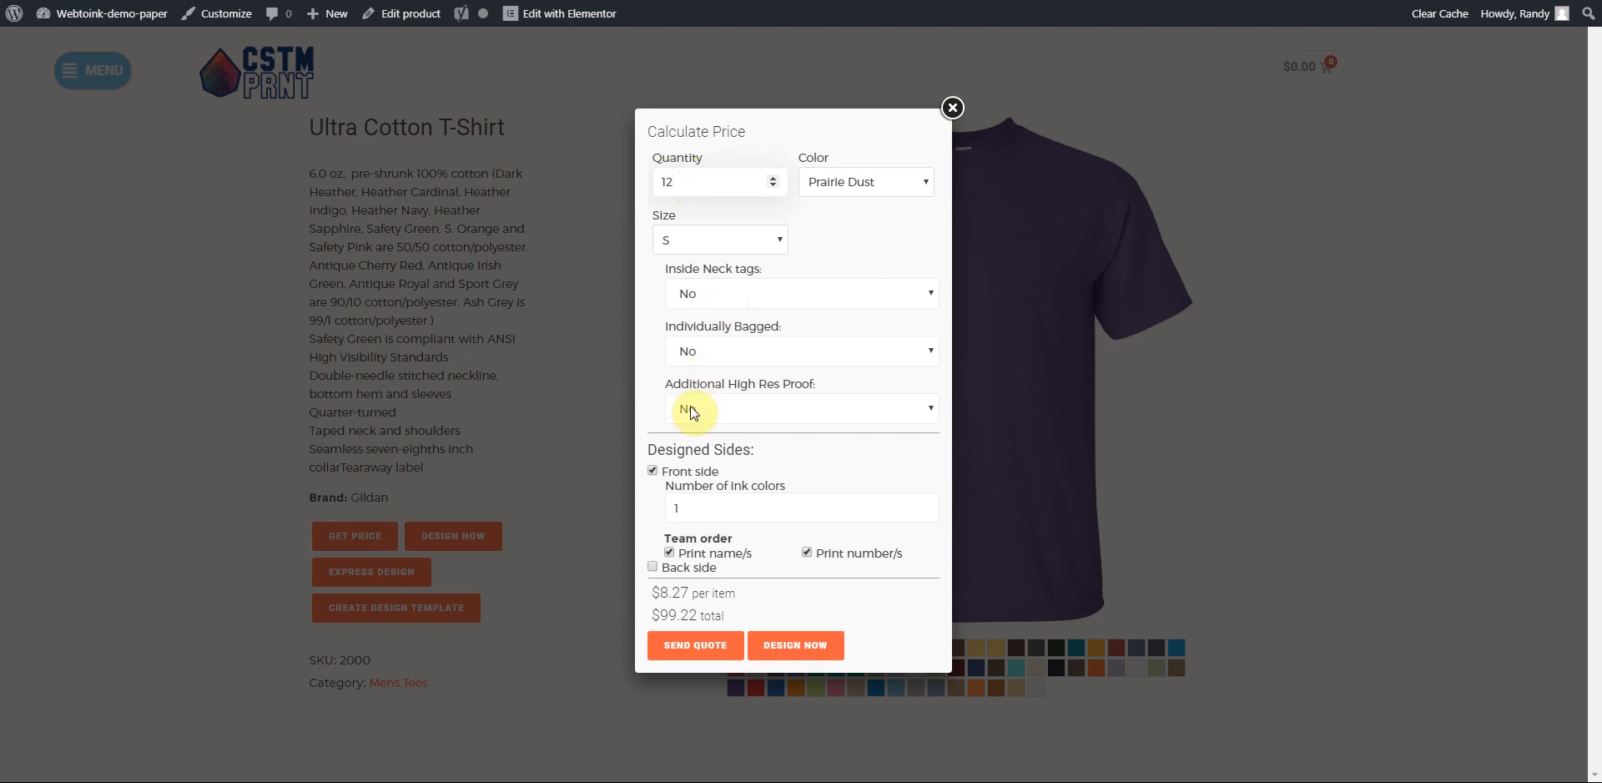
left_click(718, 301)
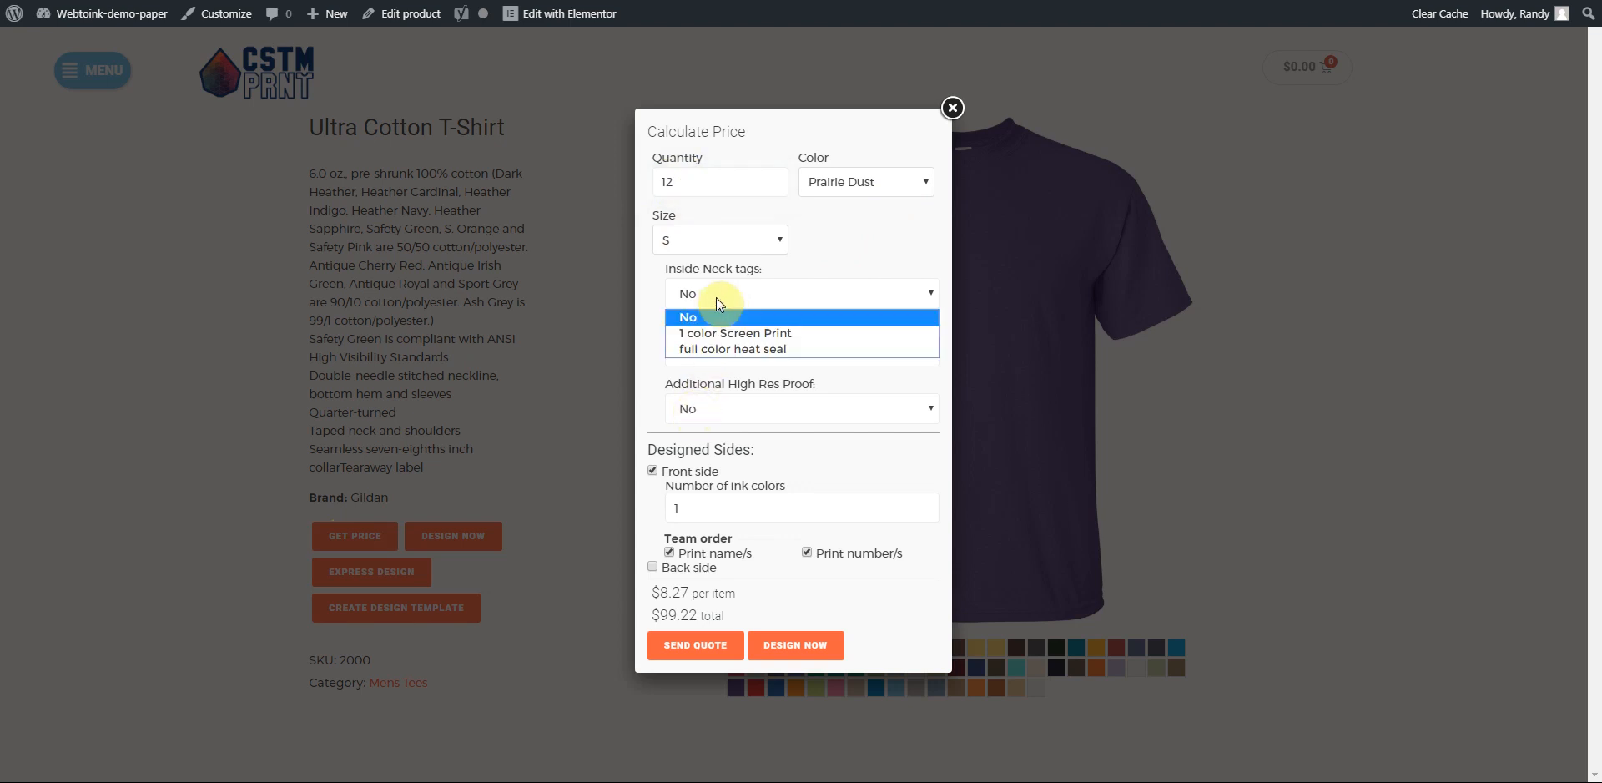
left_click(718, 299)
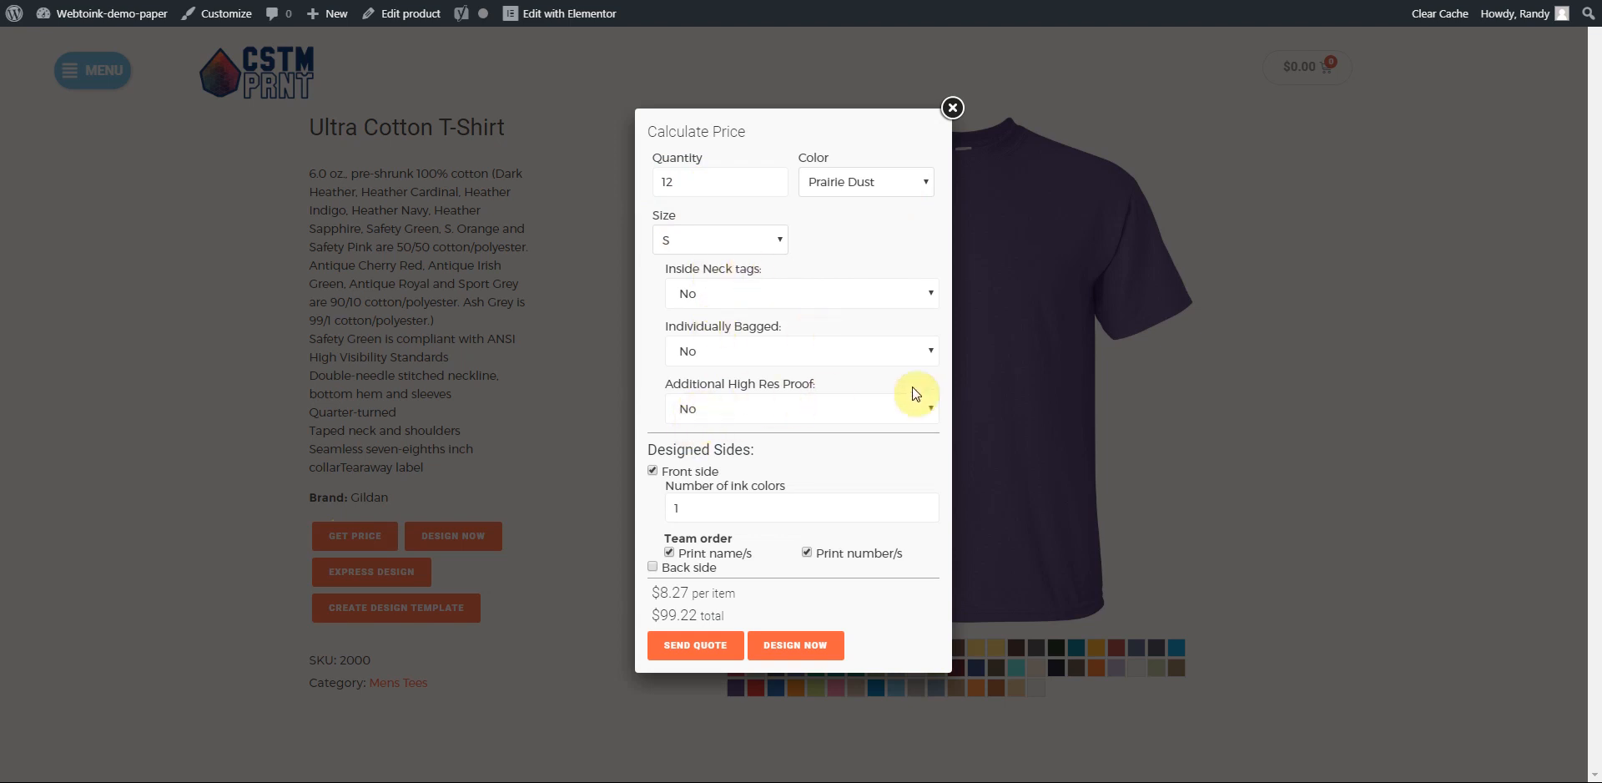
left_click(853, 411)
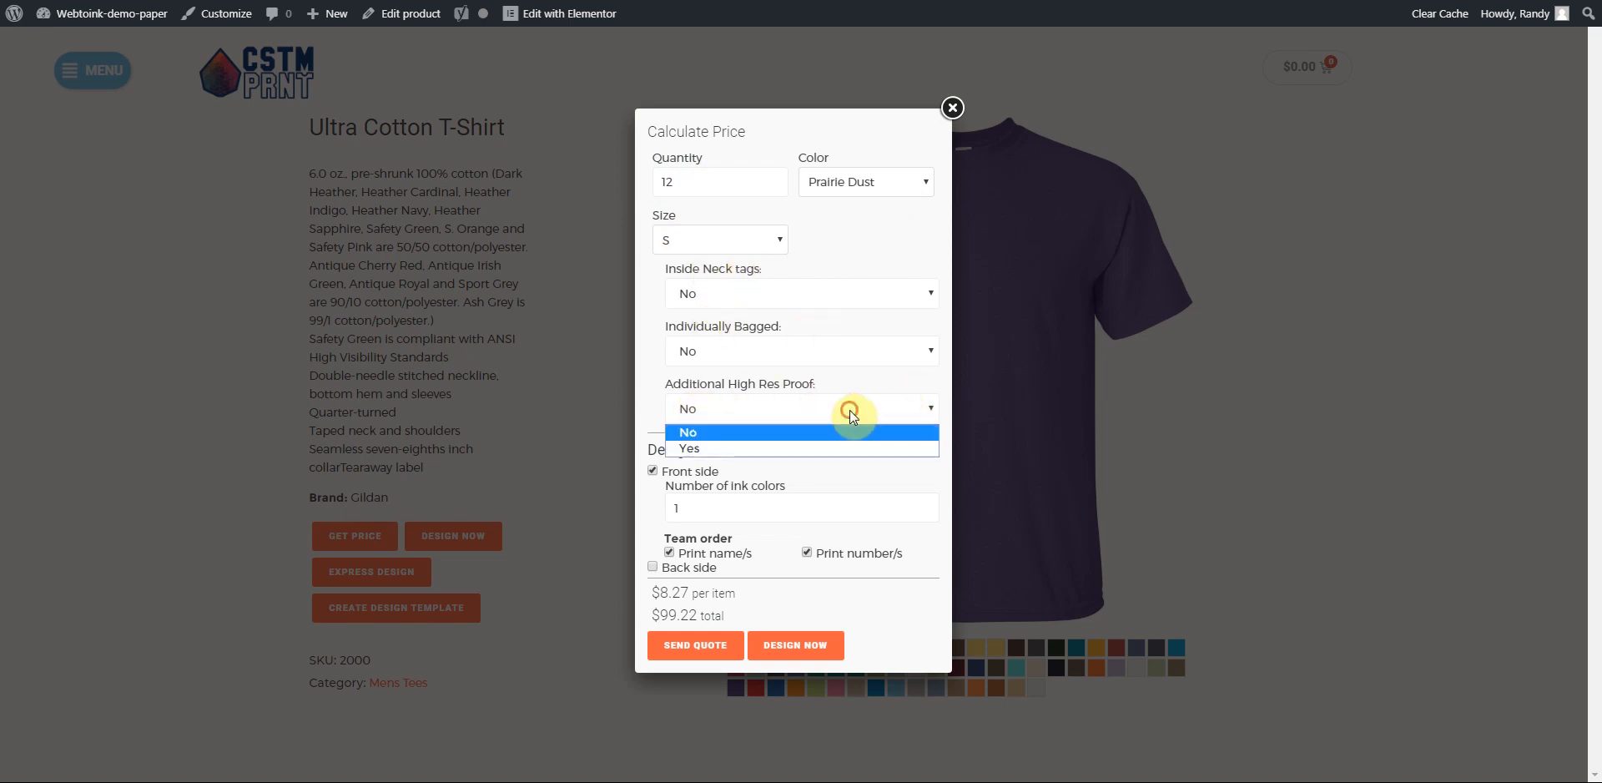
left_click(850, 409)
left_click(634, 177)
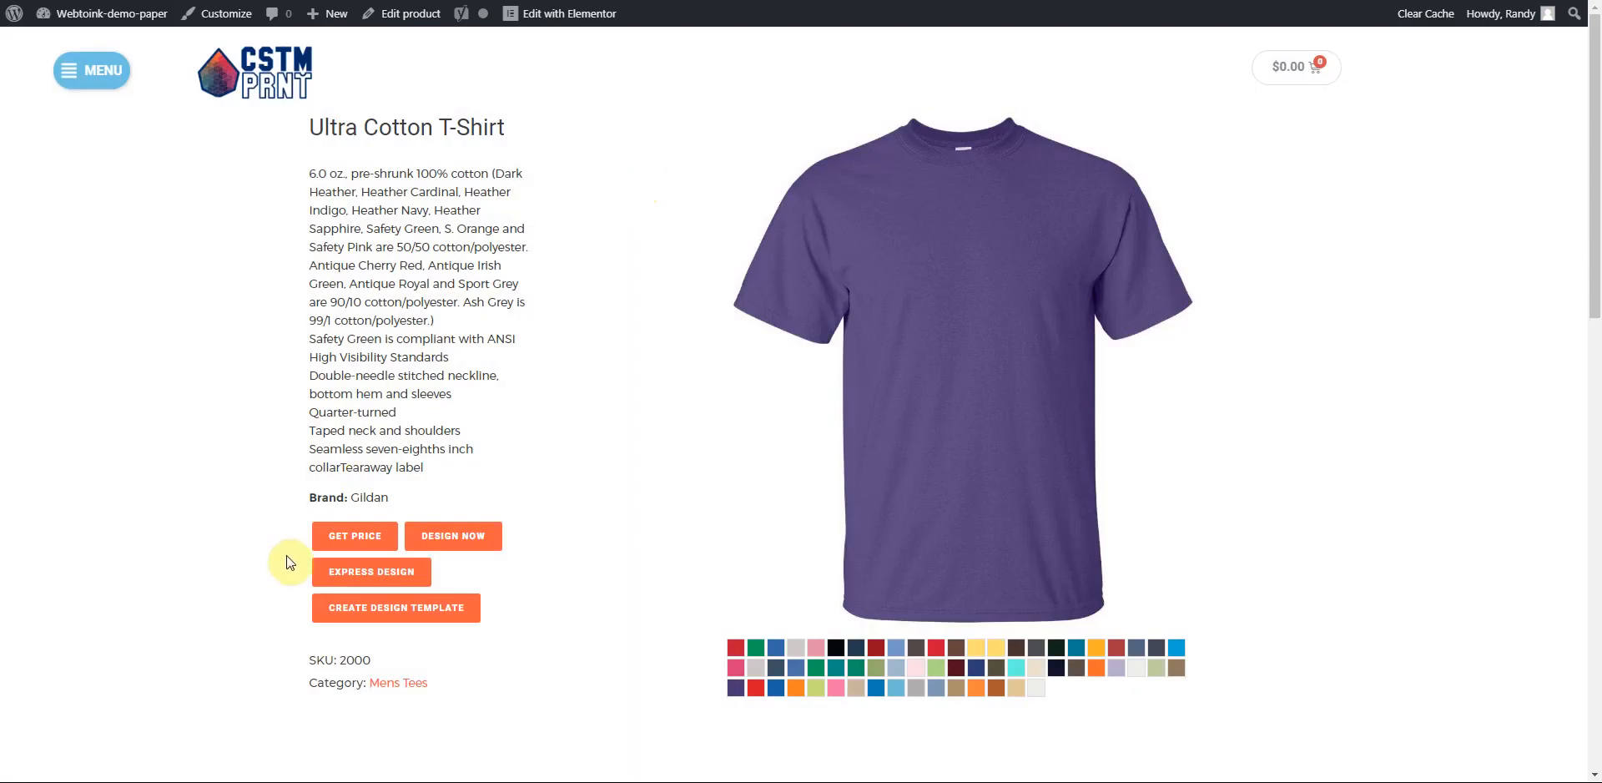
- Reopen the shirt's price calculator and set the quantity to 250 and the color to Cardinal Red
left_click(350, 538)
left_click_drag(699, 179, 645, 197)
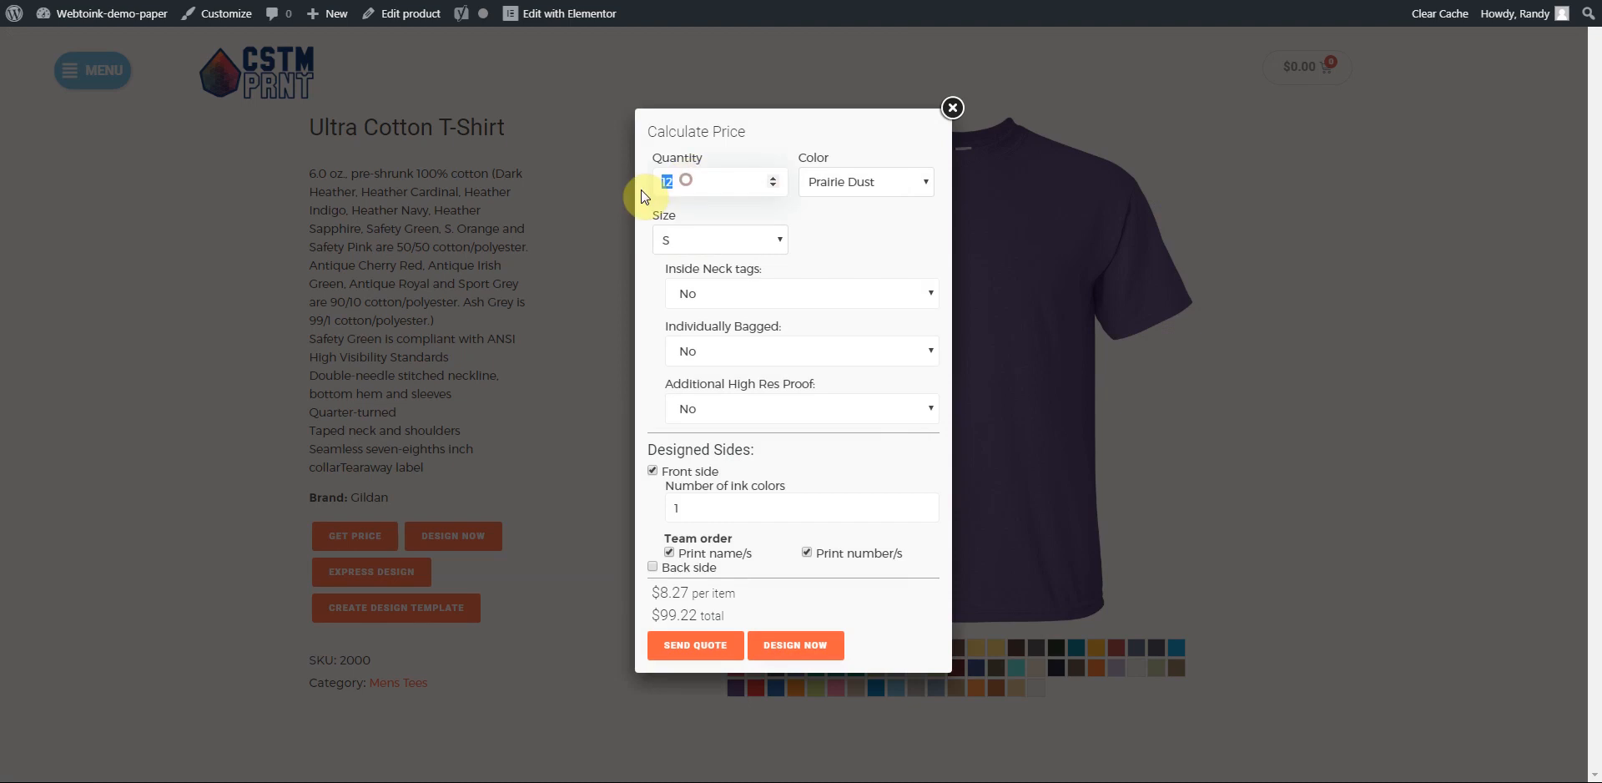
left_click(872, 184)
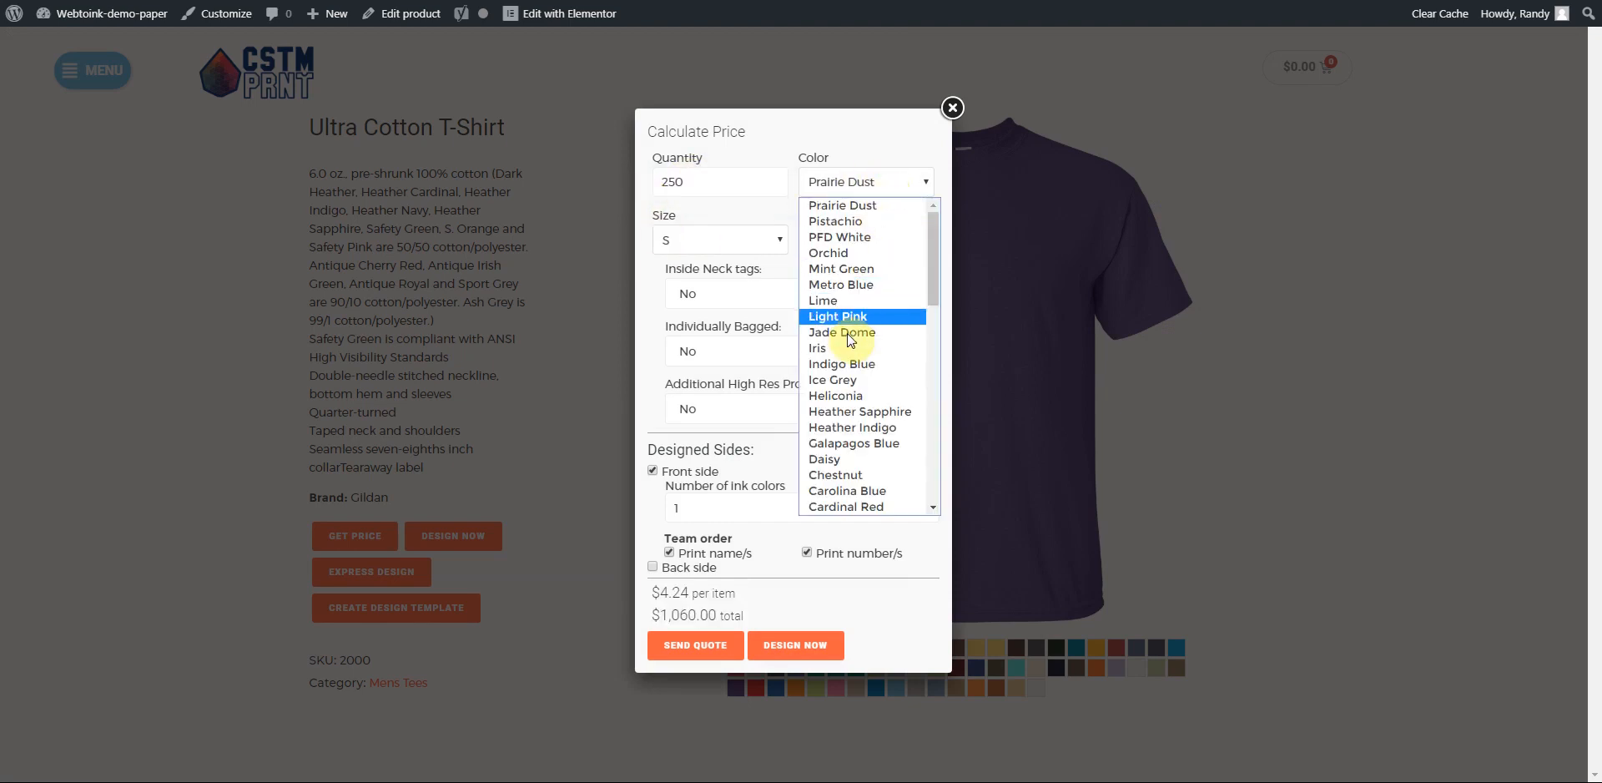
scroll(859, 375, "down", 3)
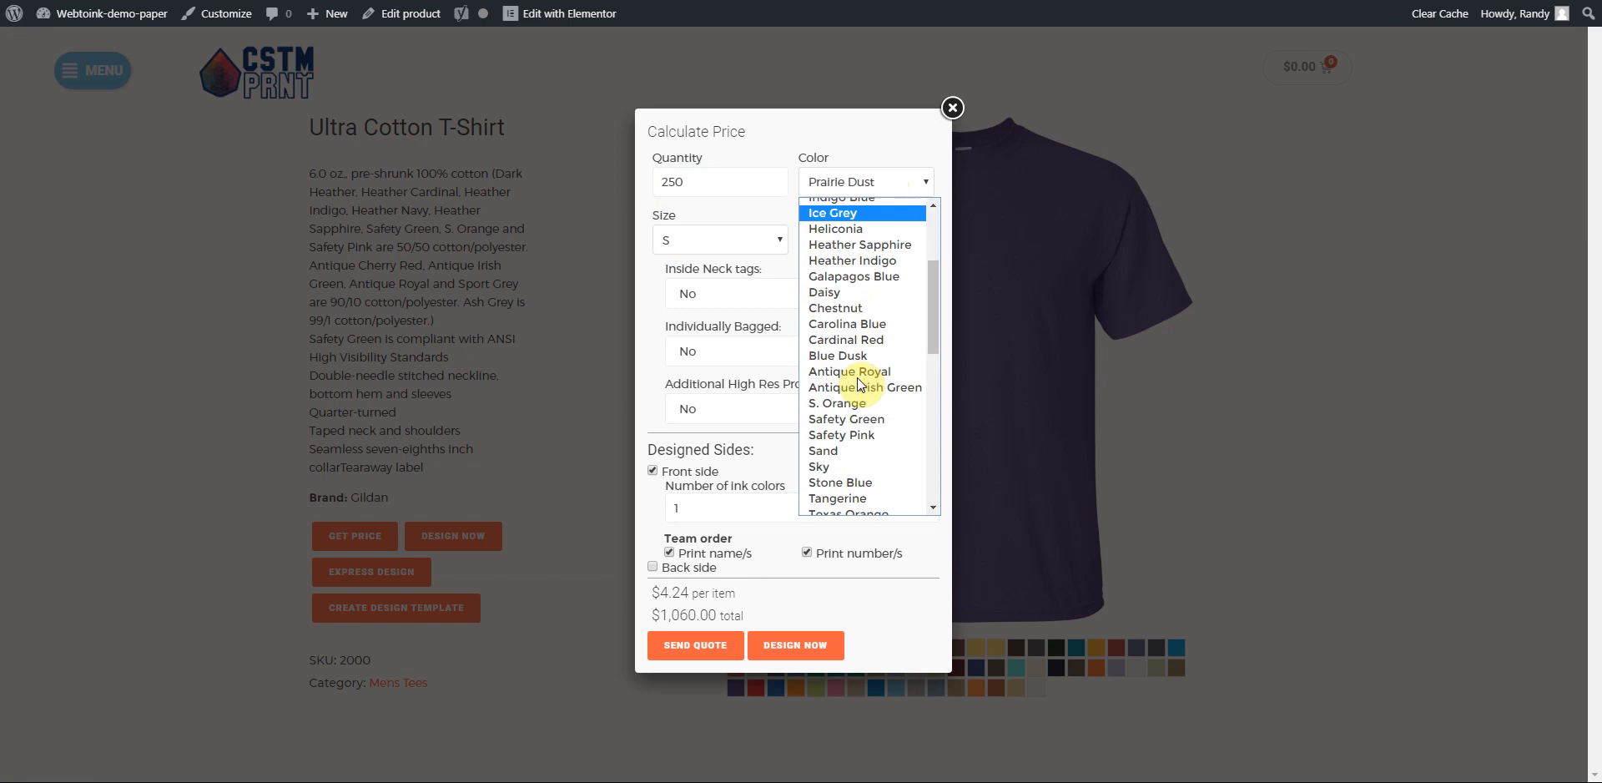
left_click(841, 338)
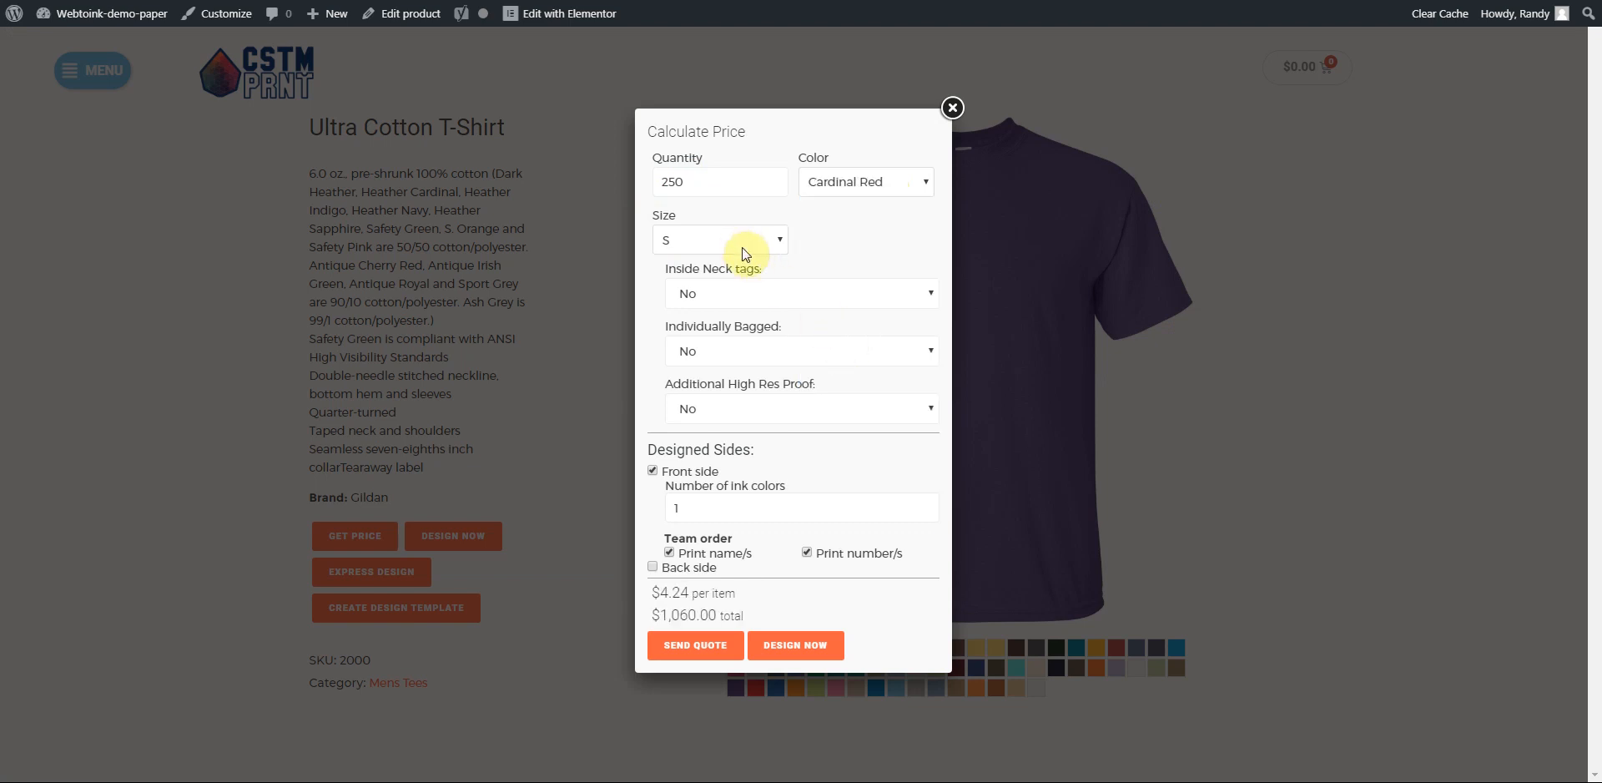
- Choose 1 color Screen Print for Inside Neck tags, and Yes for both Individually Bagged and Additional High Res Proof
left_click(736, 295)
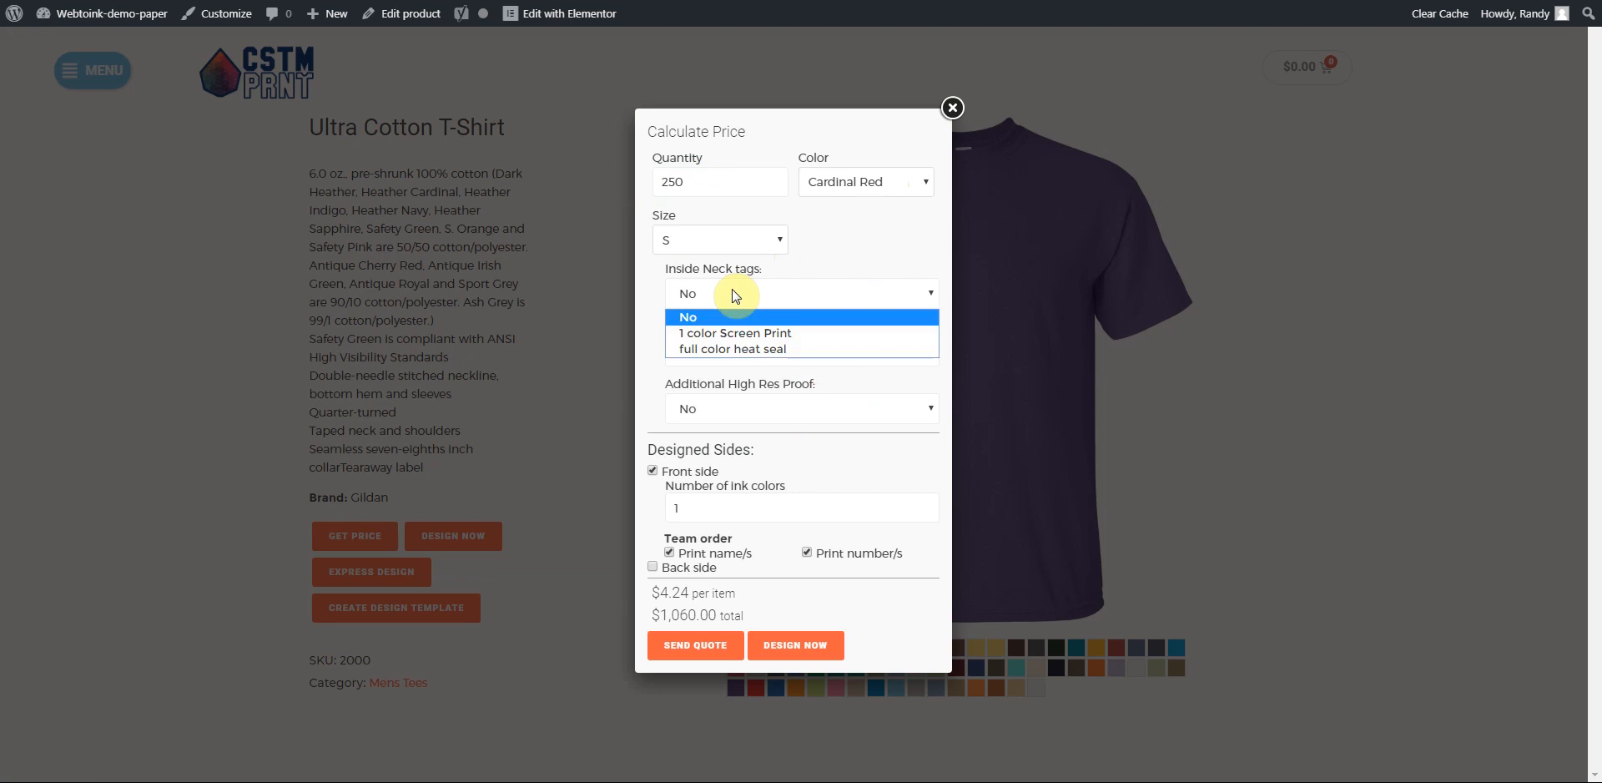
left_click(726, 334)
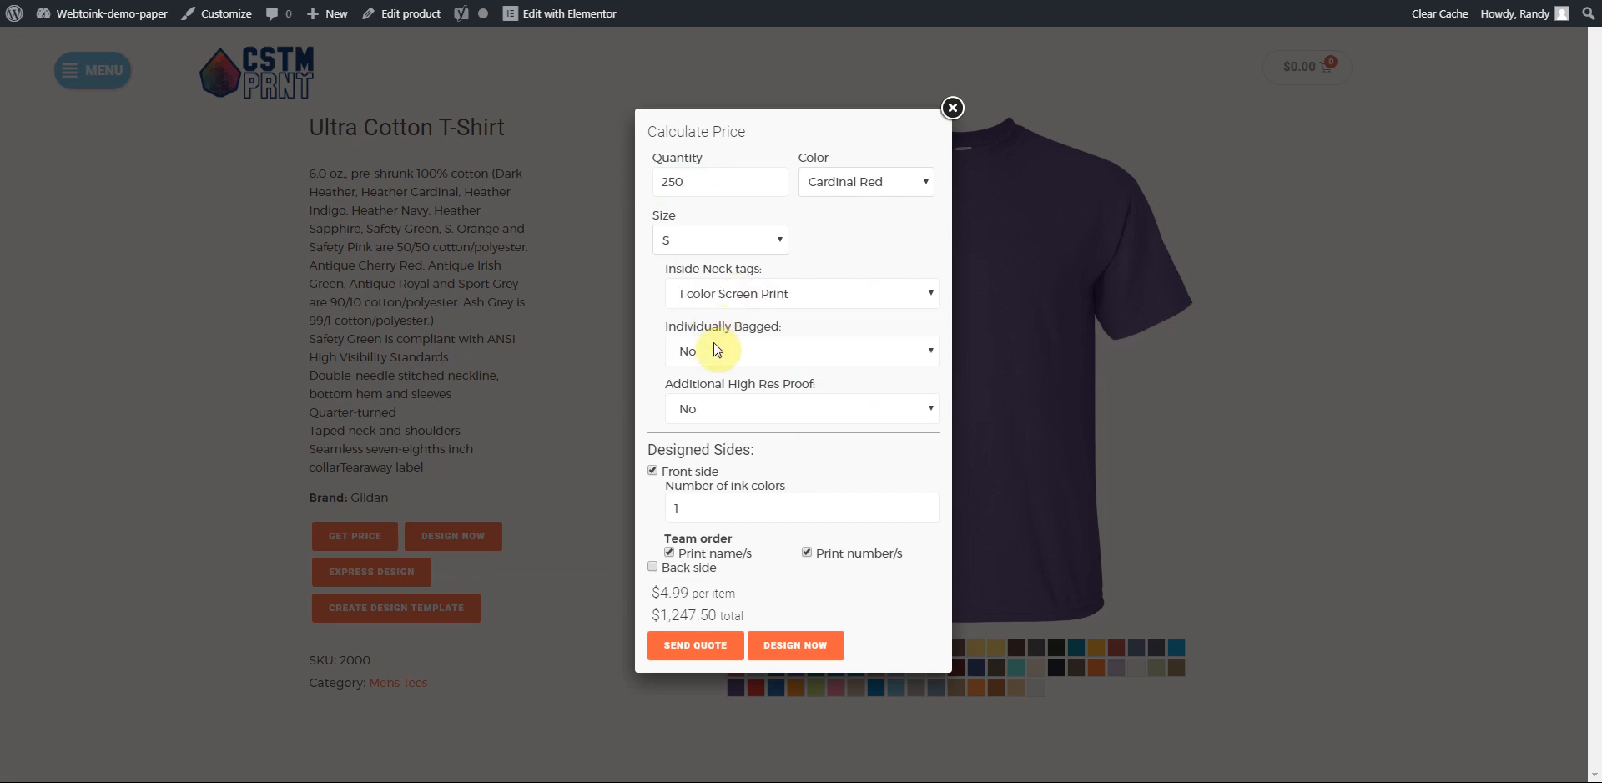
left_click(715, 351)
left_click(714, 384)
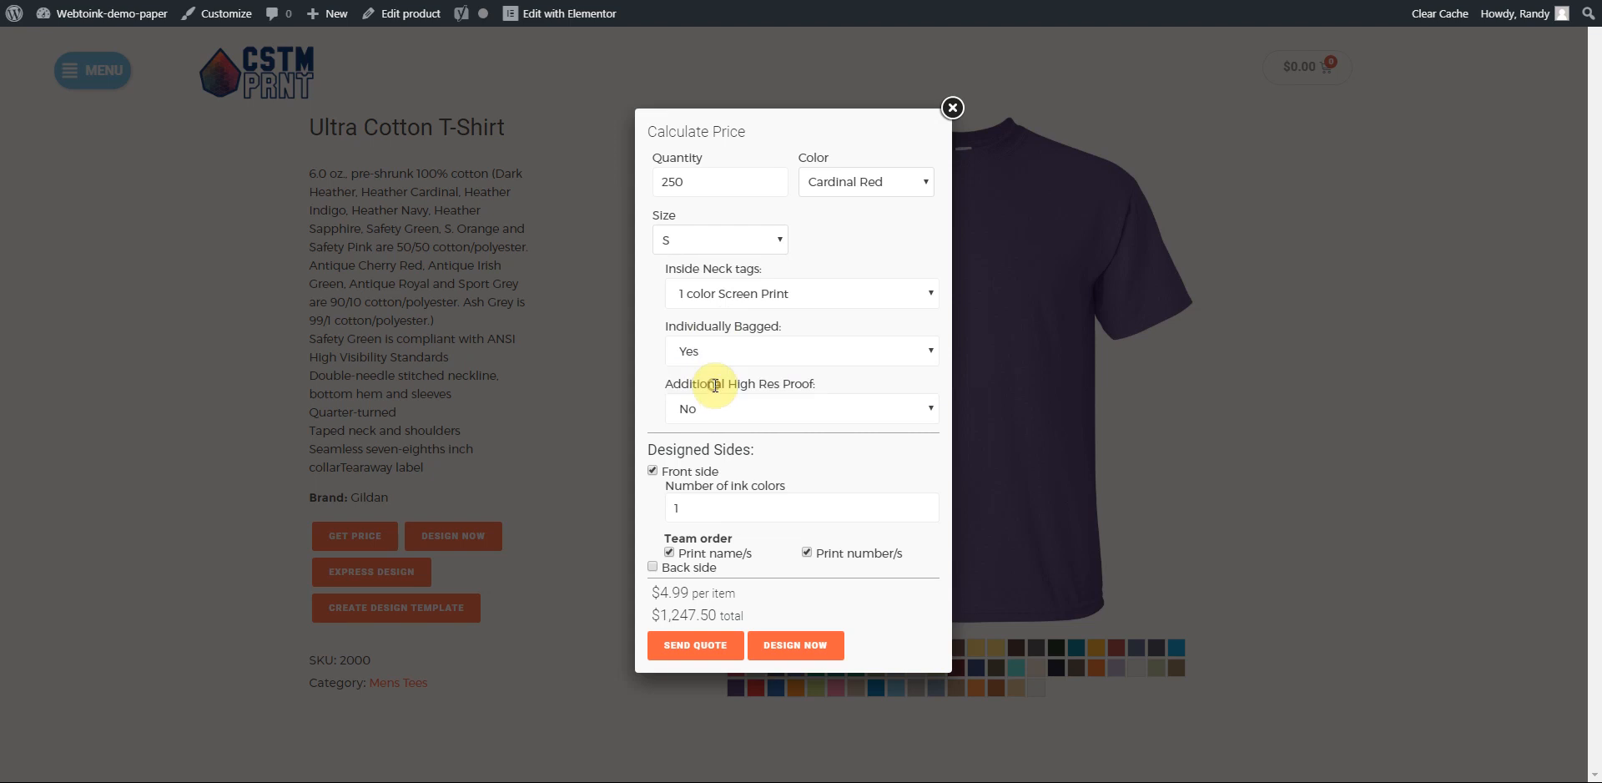
left_click(716, 404)
left_click(712, 444)
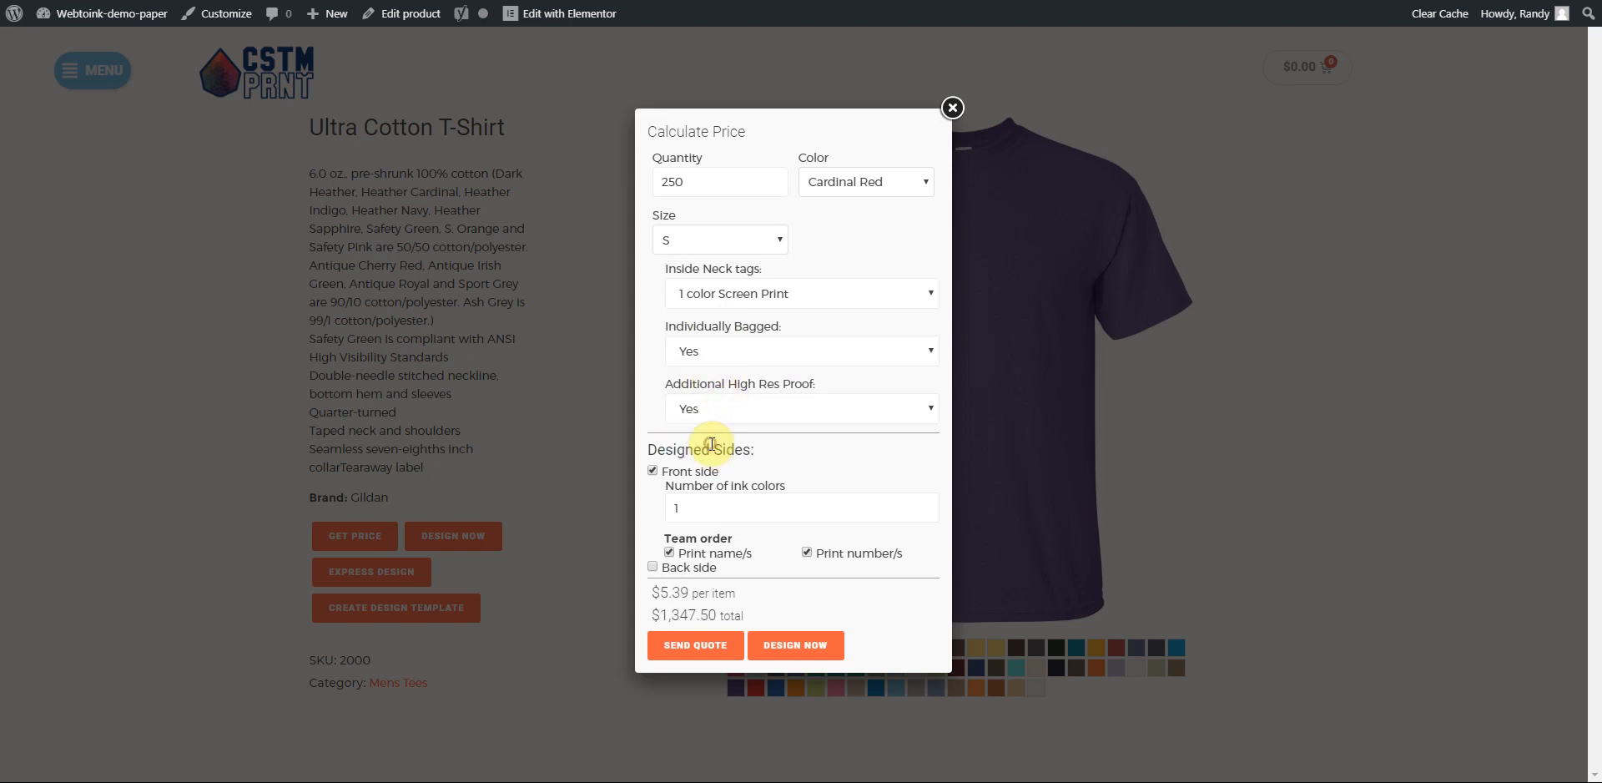
- Turn off printed names and numbers for the front side and set its number of ink colors to 5
left_click(669, 552)
left_click(807, 552)
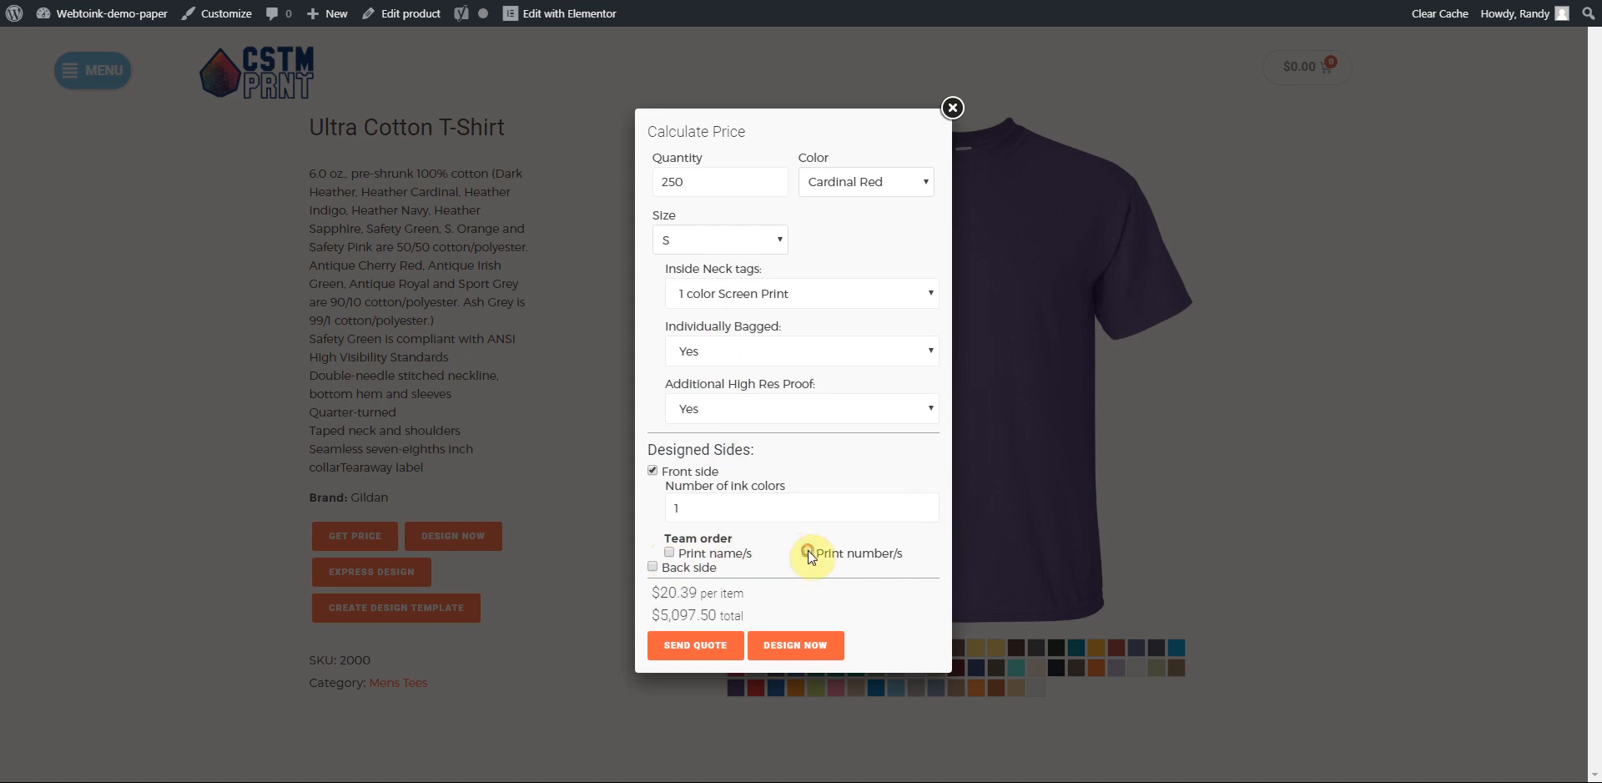
left_click(925, 503)
left_click(925, 503)
left_click(925, 503)
left_click(925, 503)
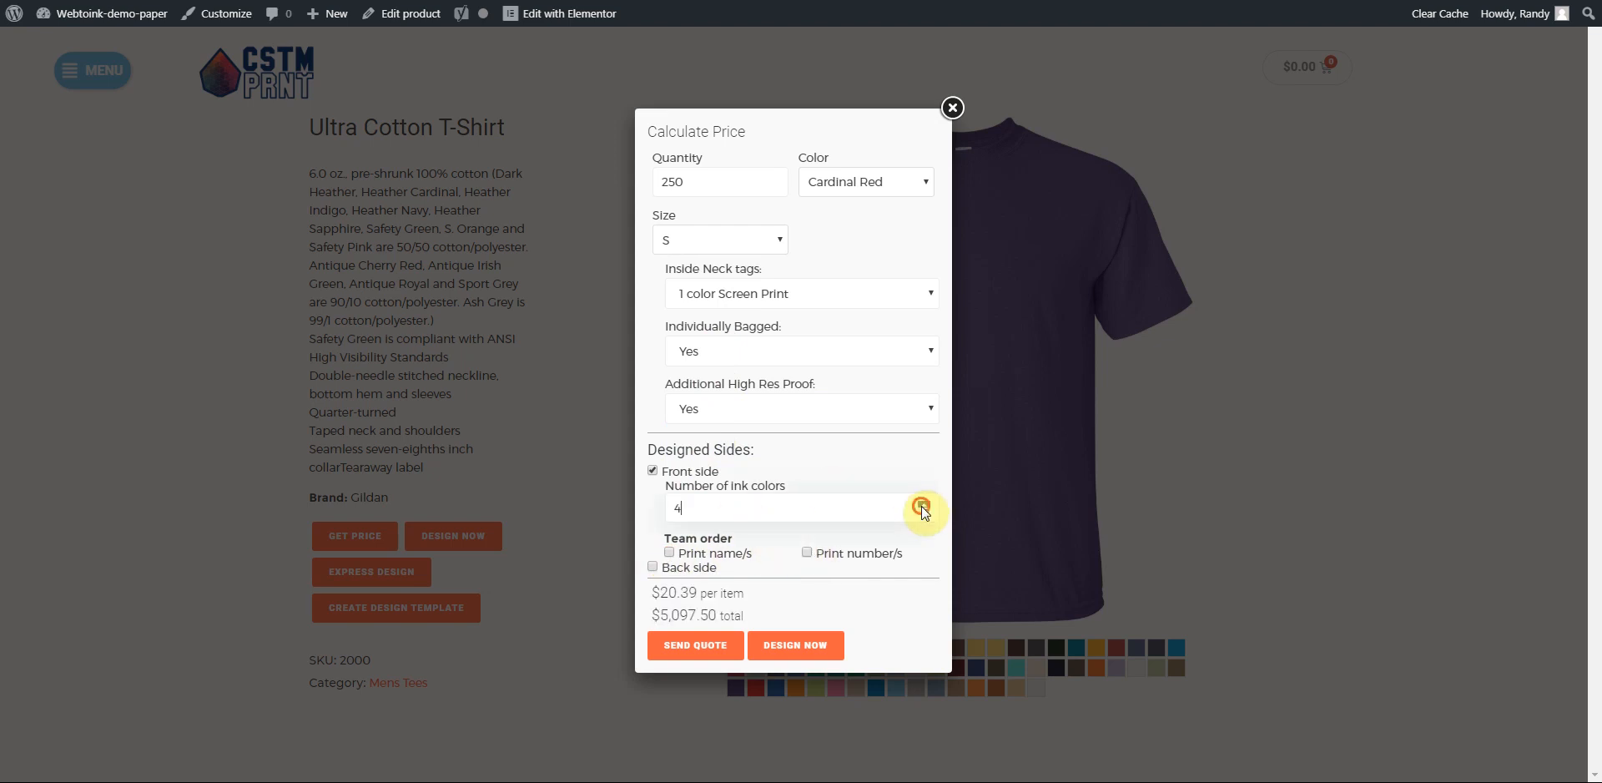
- Enable the back side with 3 ink colors and turn off its printed names and numbers
left_click(653, 567)
left_click(925, 600)
left_click(924, 600)
left_click(669, 648)
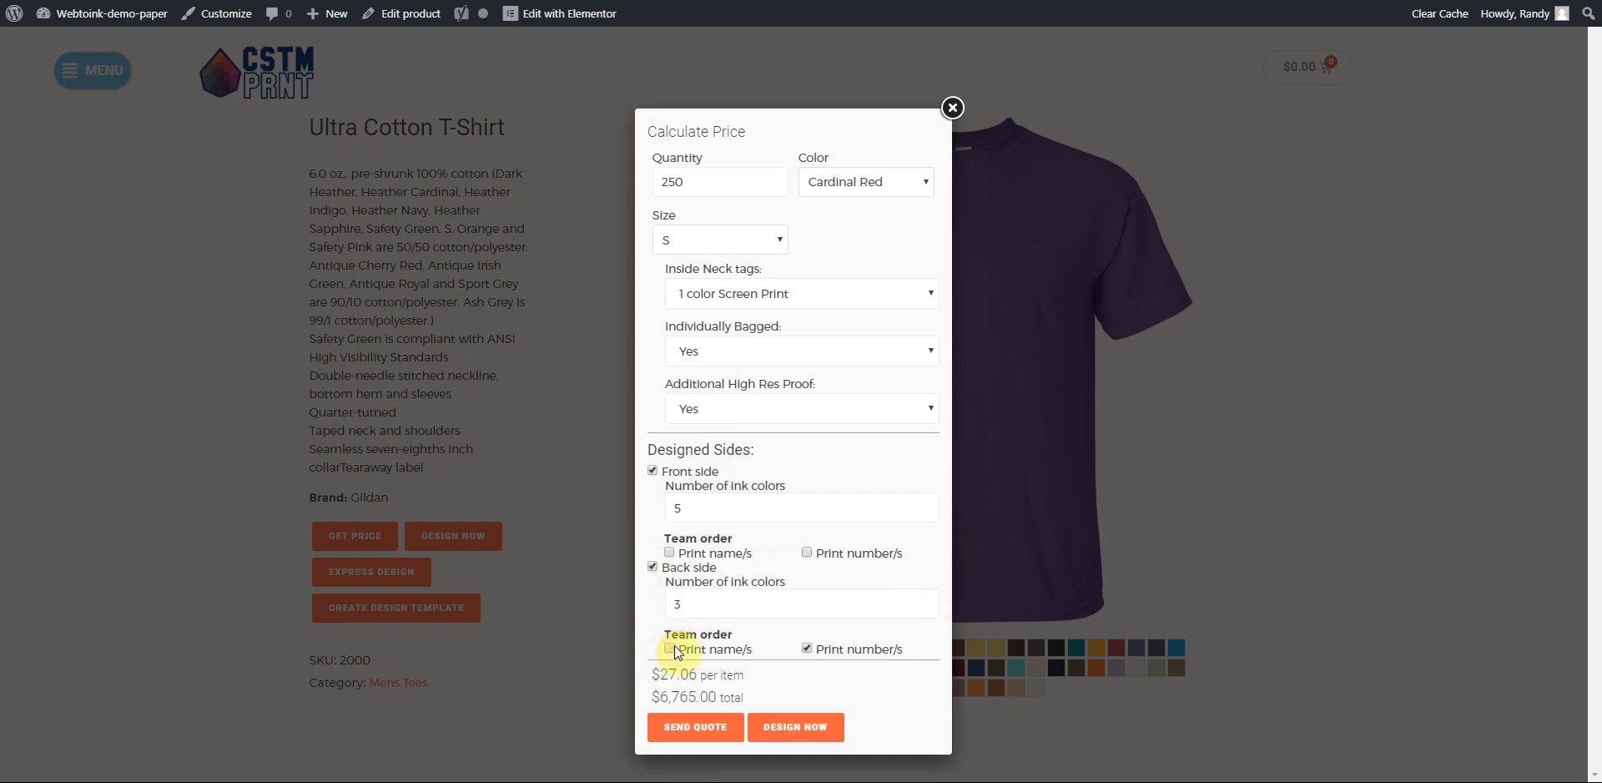
left_click(806, 650)
- Set Inside Neck tags, Individually Bagged and Additional High Res Proof to No in the price calculator
left_click(826, 293)
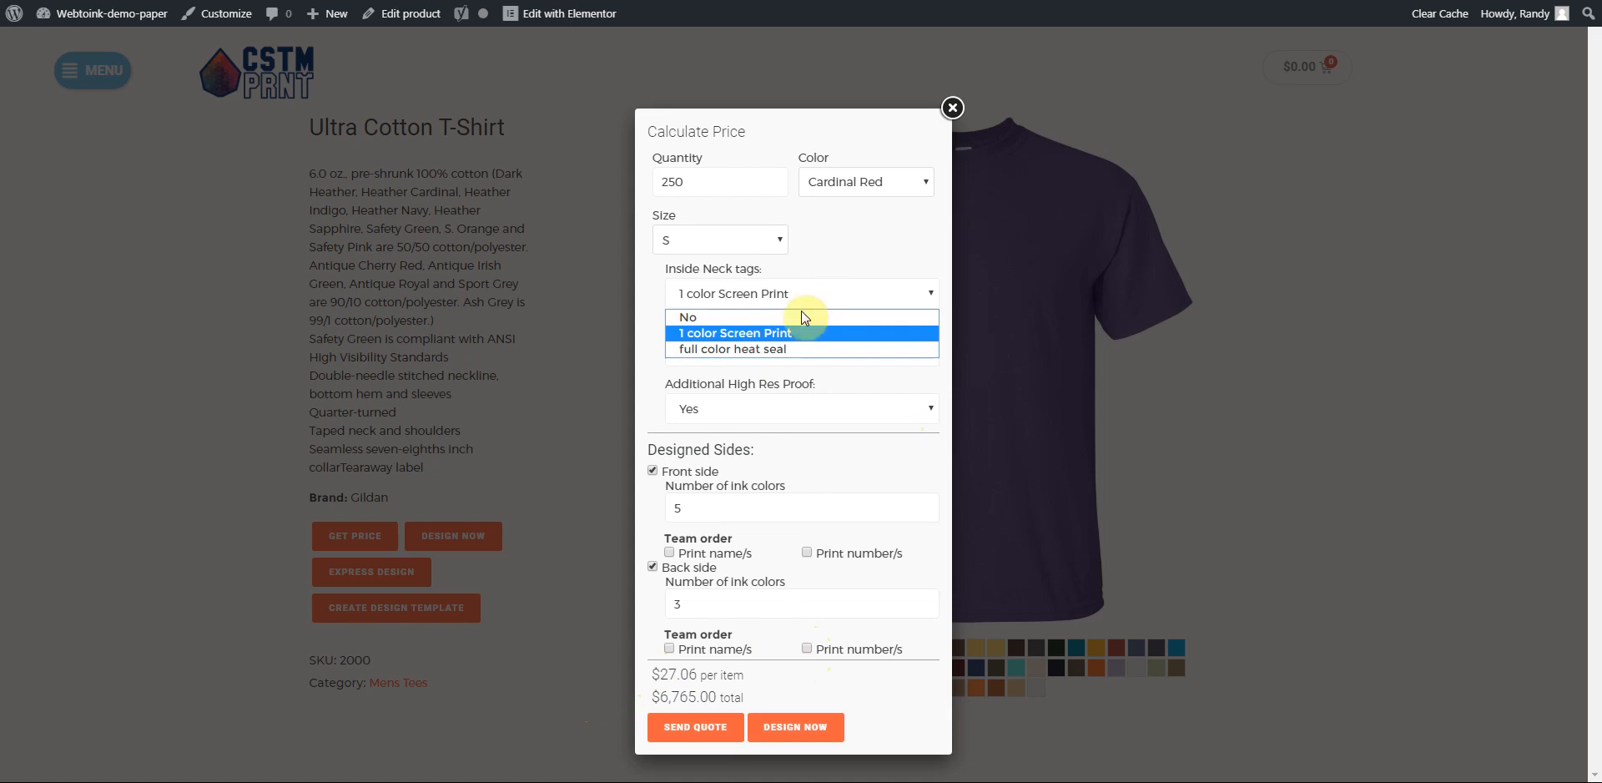
left_click(684, 319)
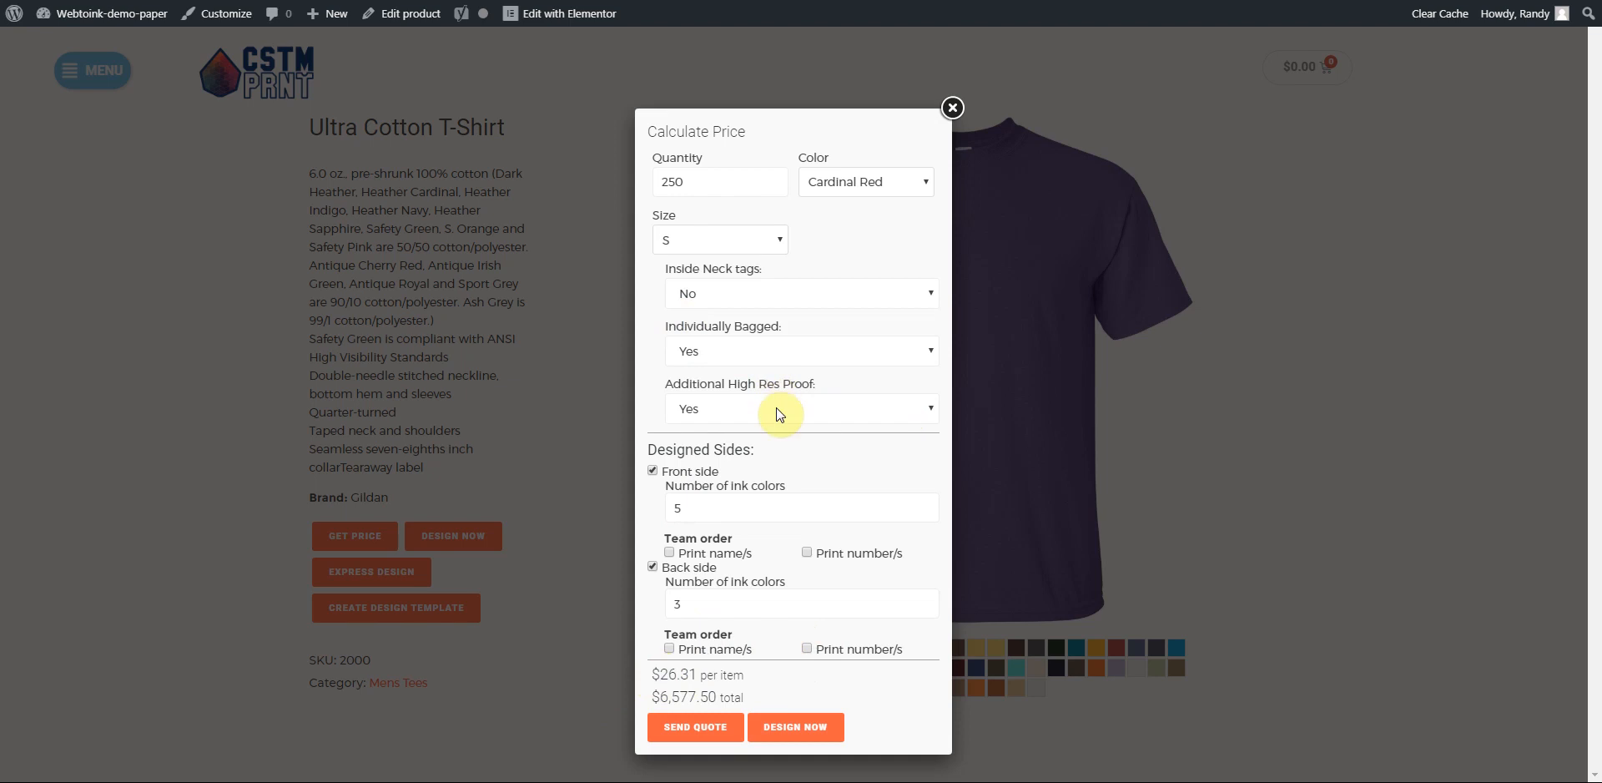
left_click(761, 357)
left_click(747, 373)
left_click(744, 408)
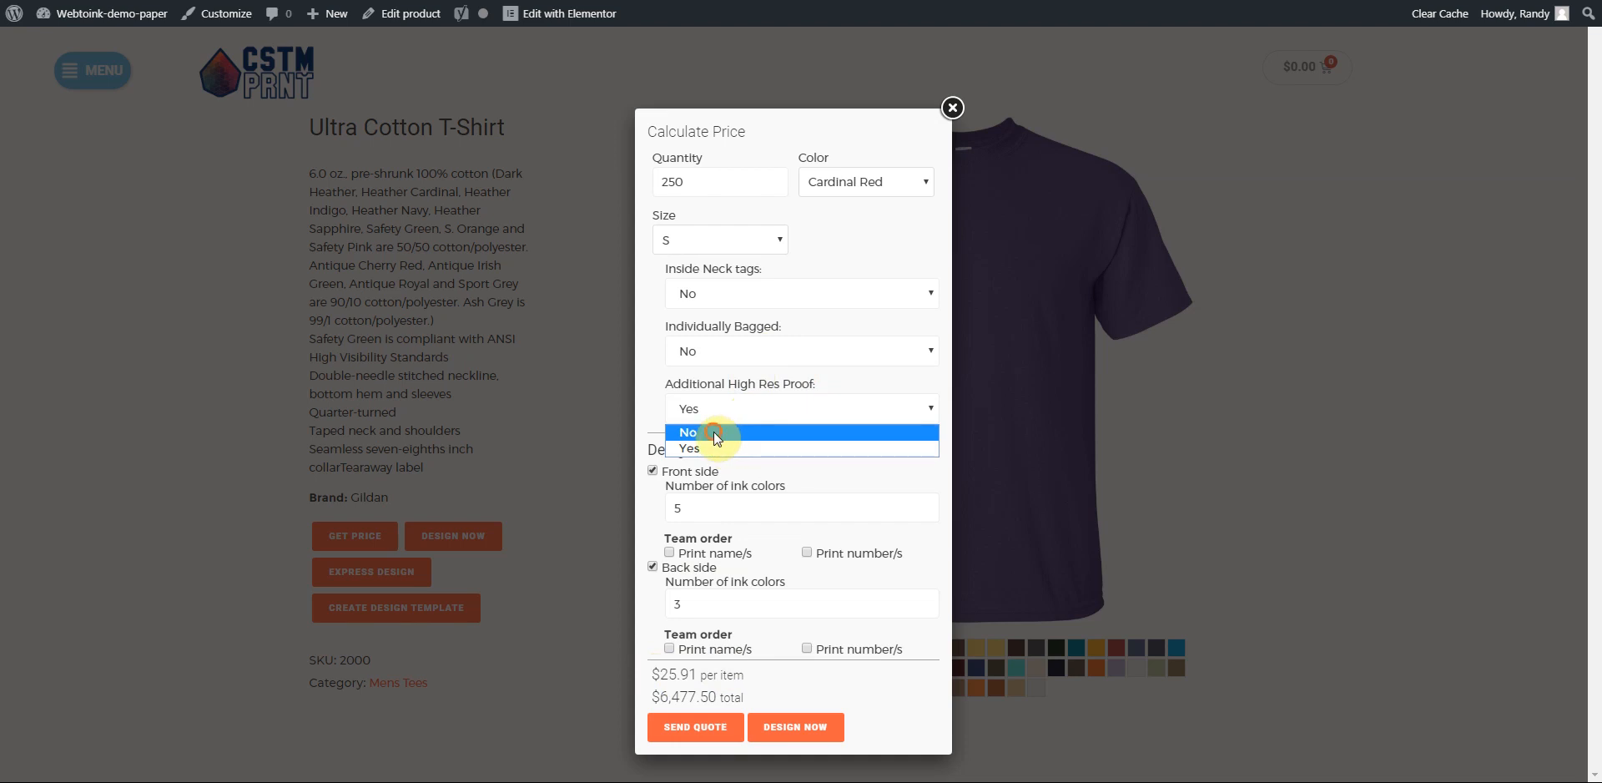
left_click(713, 432)
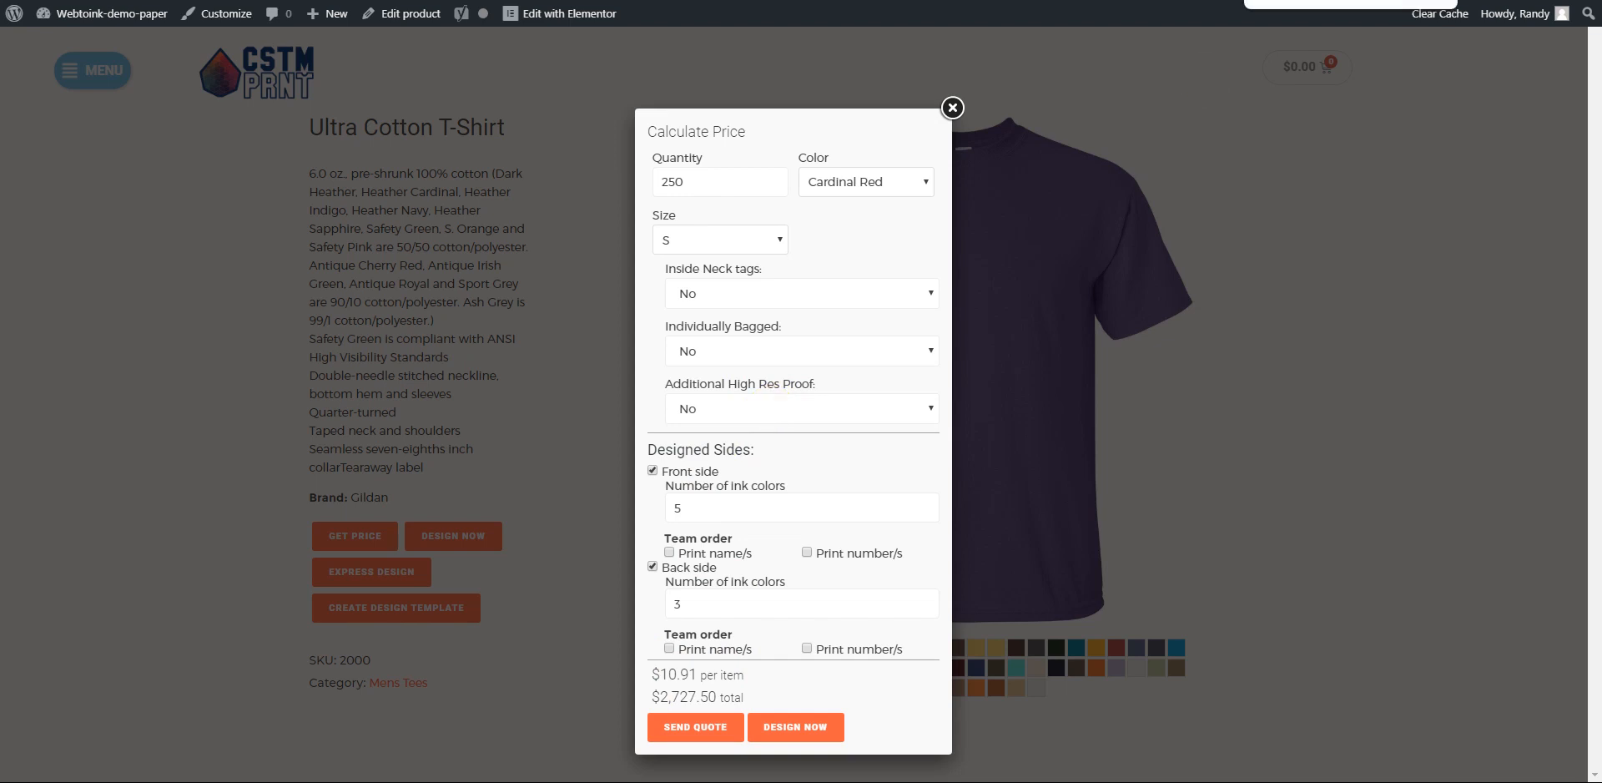
- Return to the Ultra Cotton T-Shirt's edit page and open the Yes option of the Additional High Res Proof addon
left_click(1306, 2)
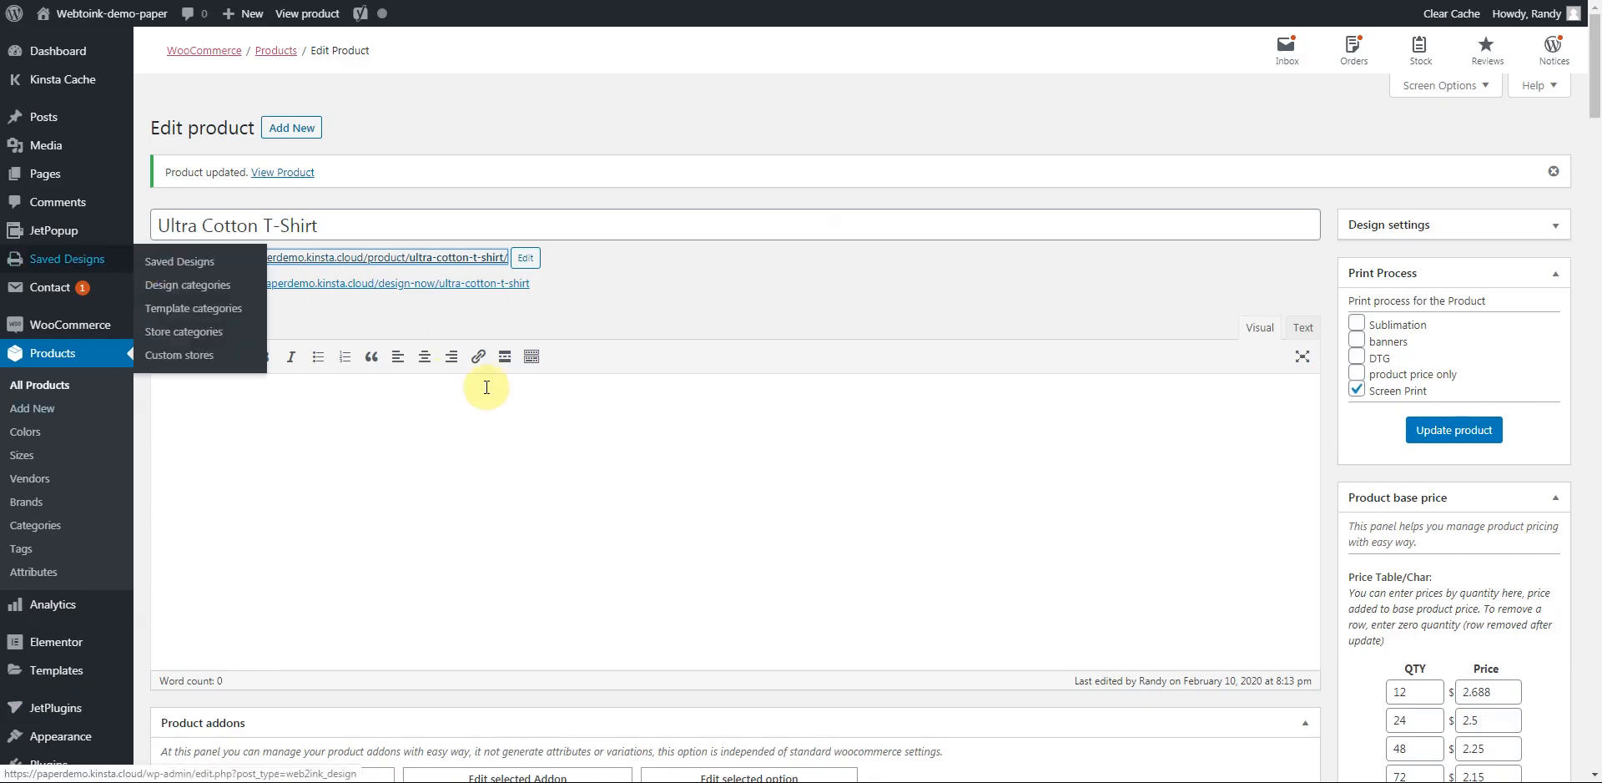
scroll(500, 383, "down", 5)
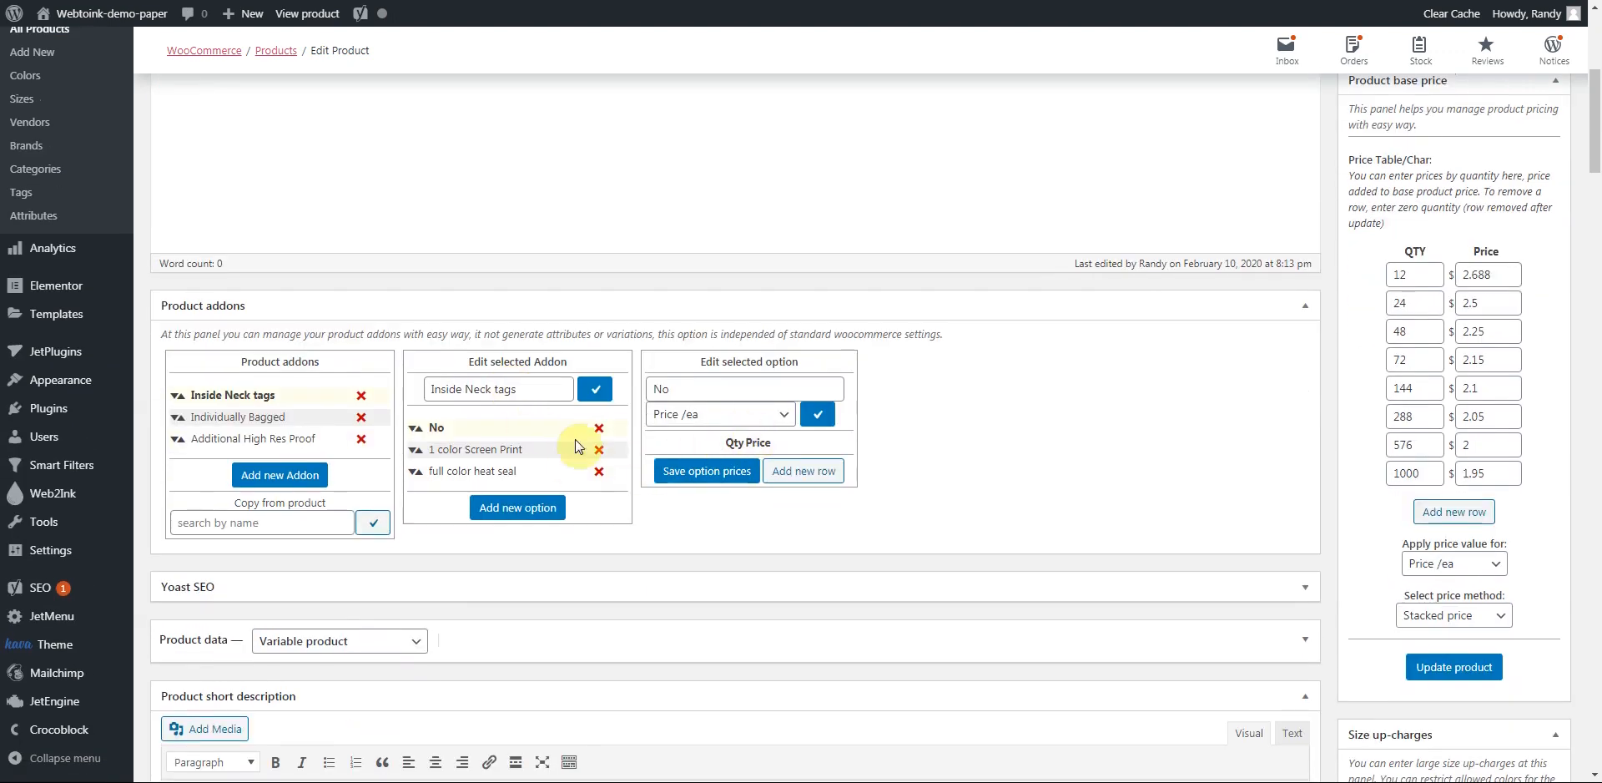
left_click(214, 442)
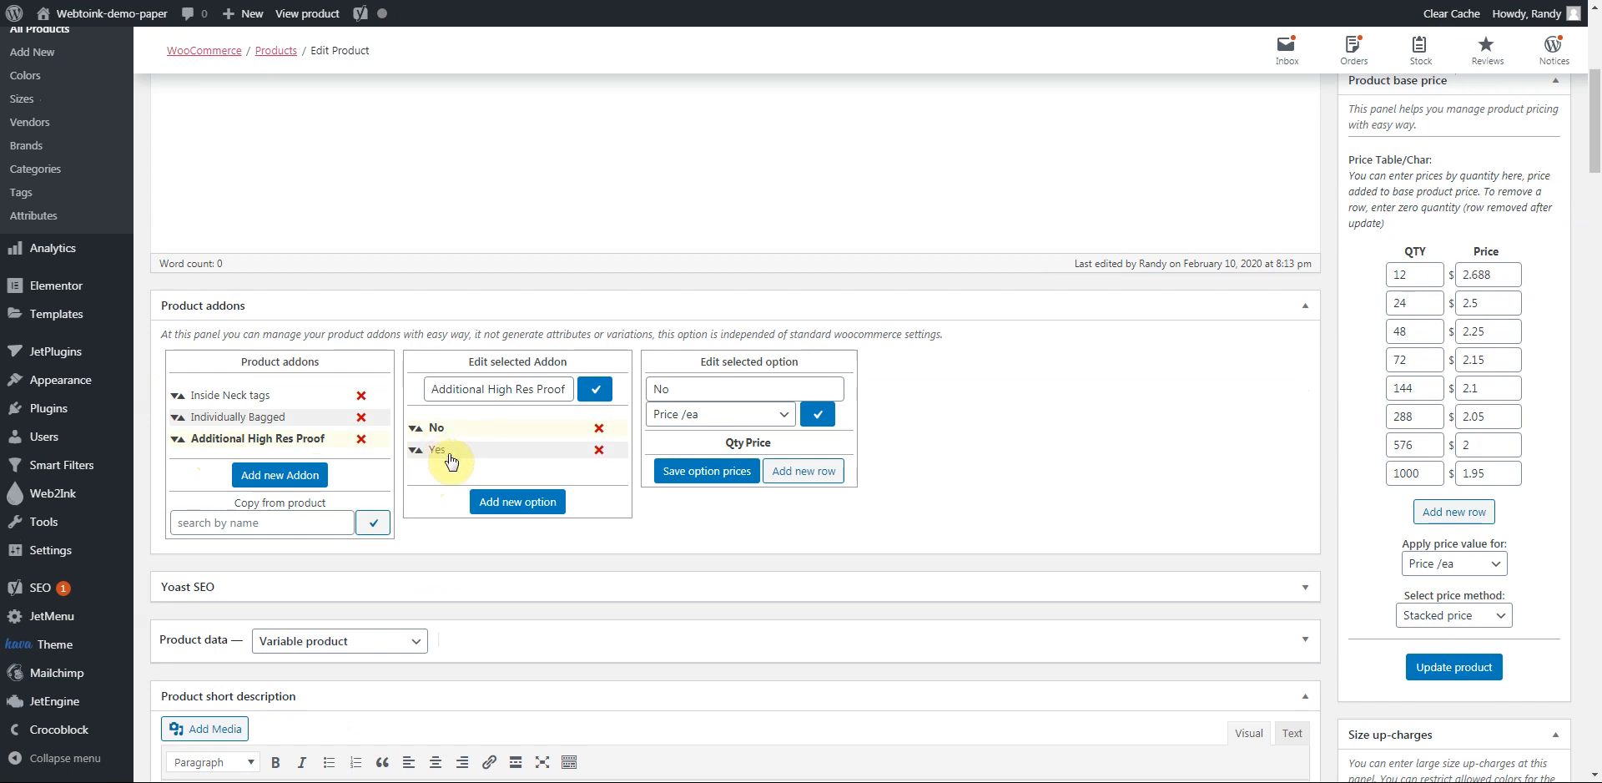
left_click(494, 449)
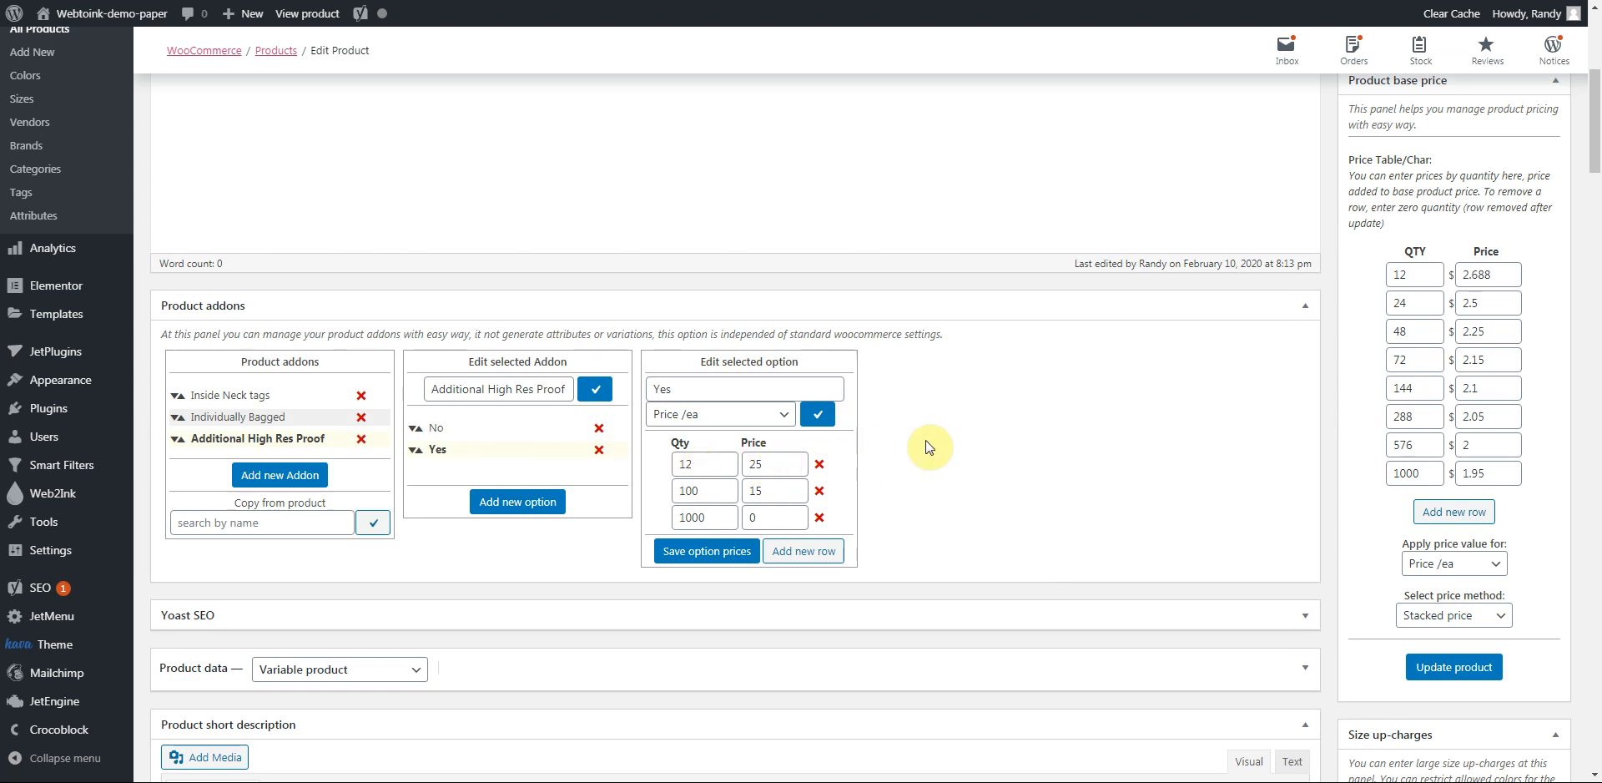
- Set the Yes option's price to 2.08 for quantity 12 and 0.25 for quantity 100, and save the option prices
double_click(763, 465)
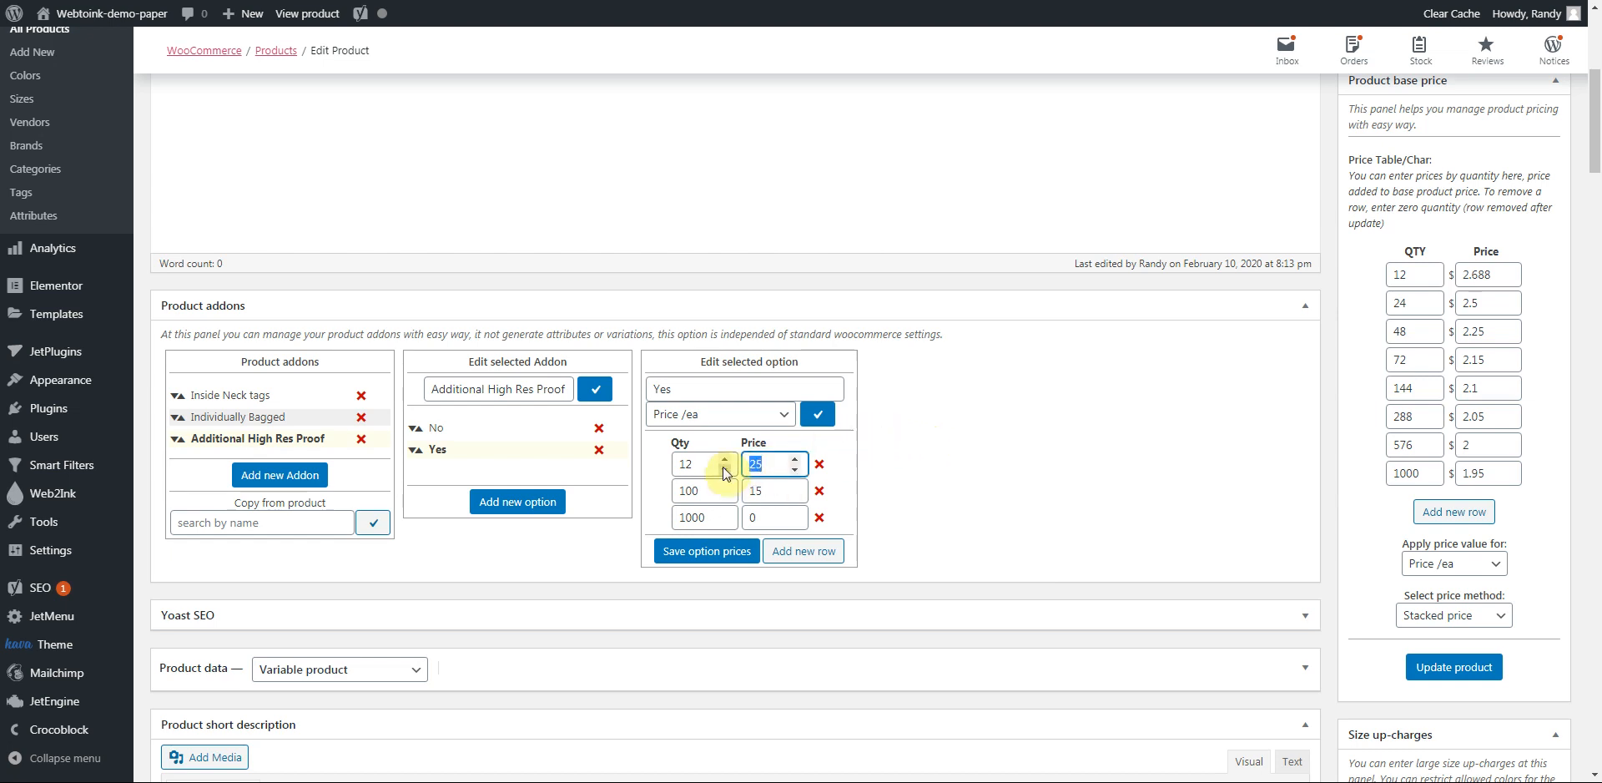
type("2.08")
double_click(761, 491)
type("0.25")
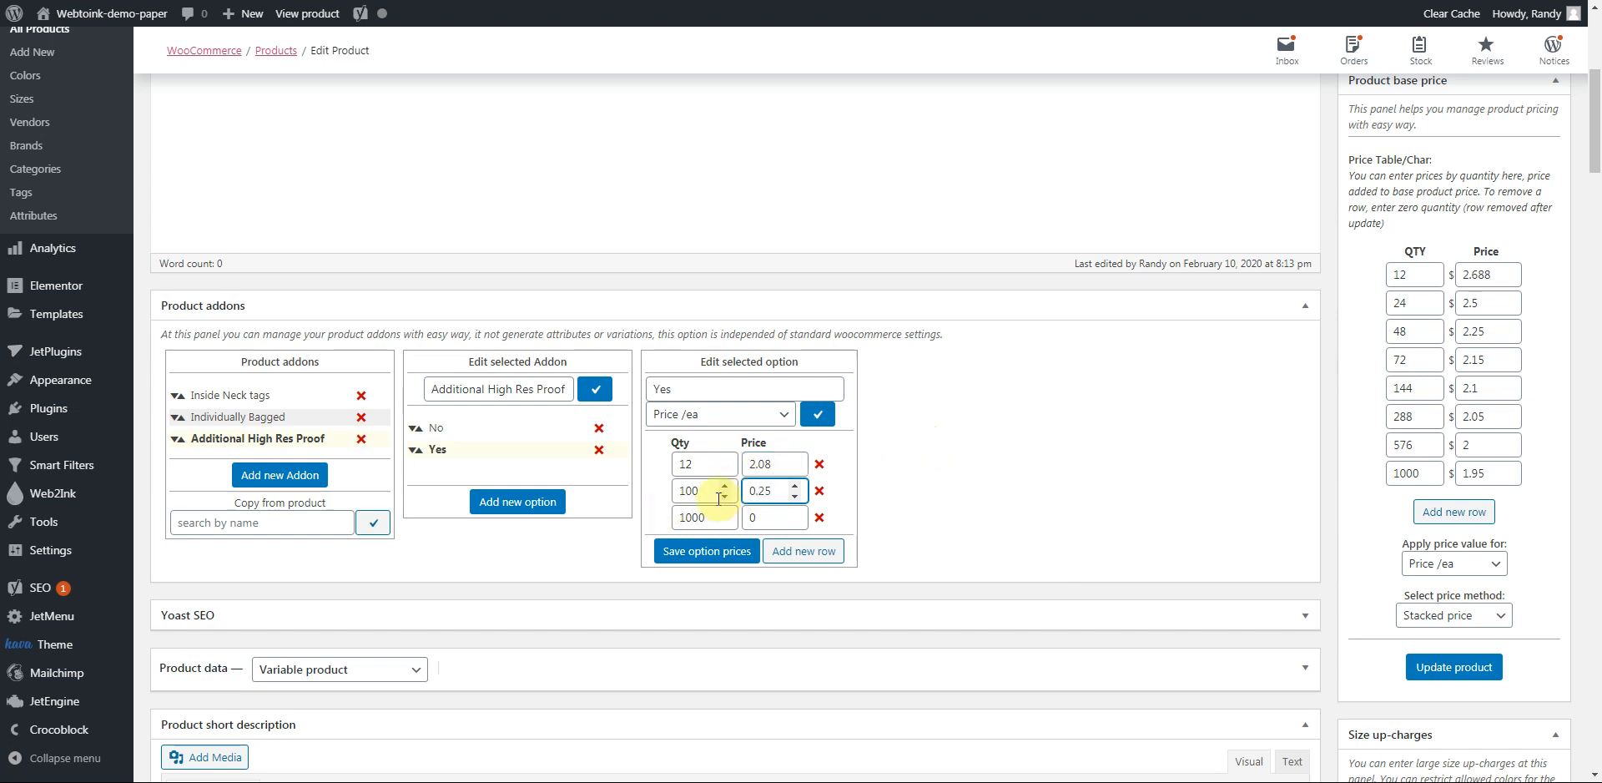
left_click(692, 554)
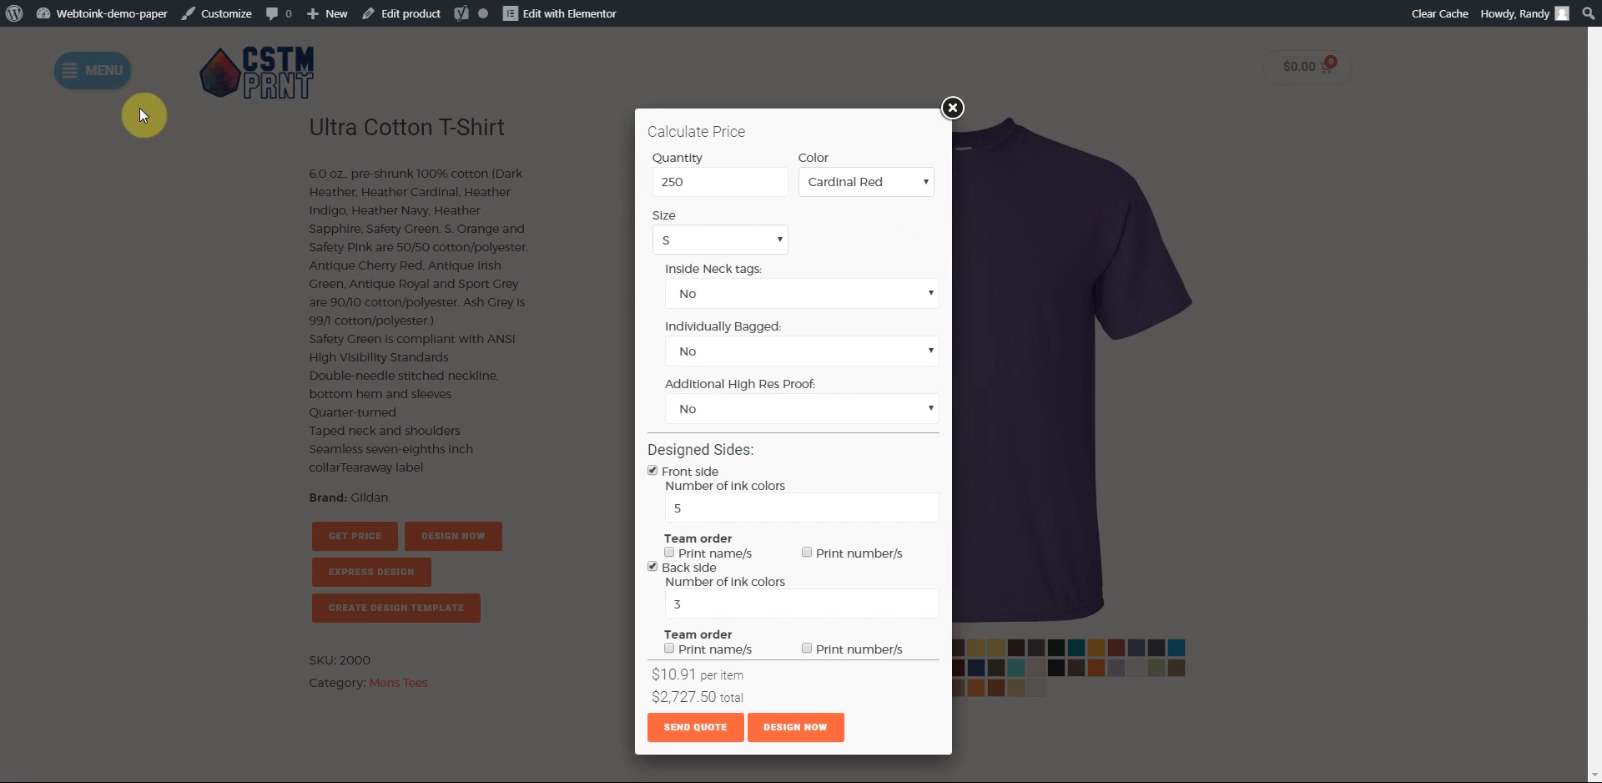
- Reload the shirt's store page and reopen its price calculator
key("F5")
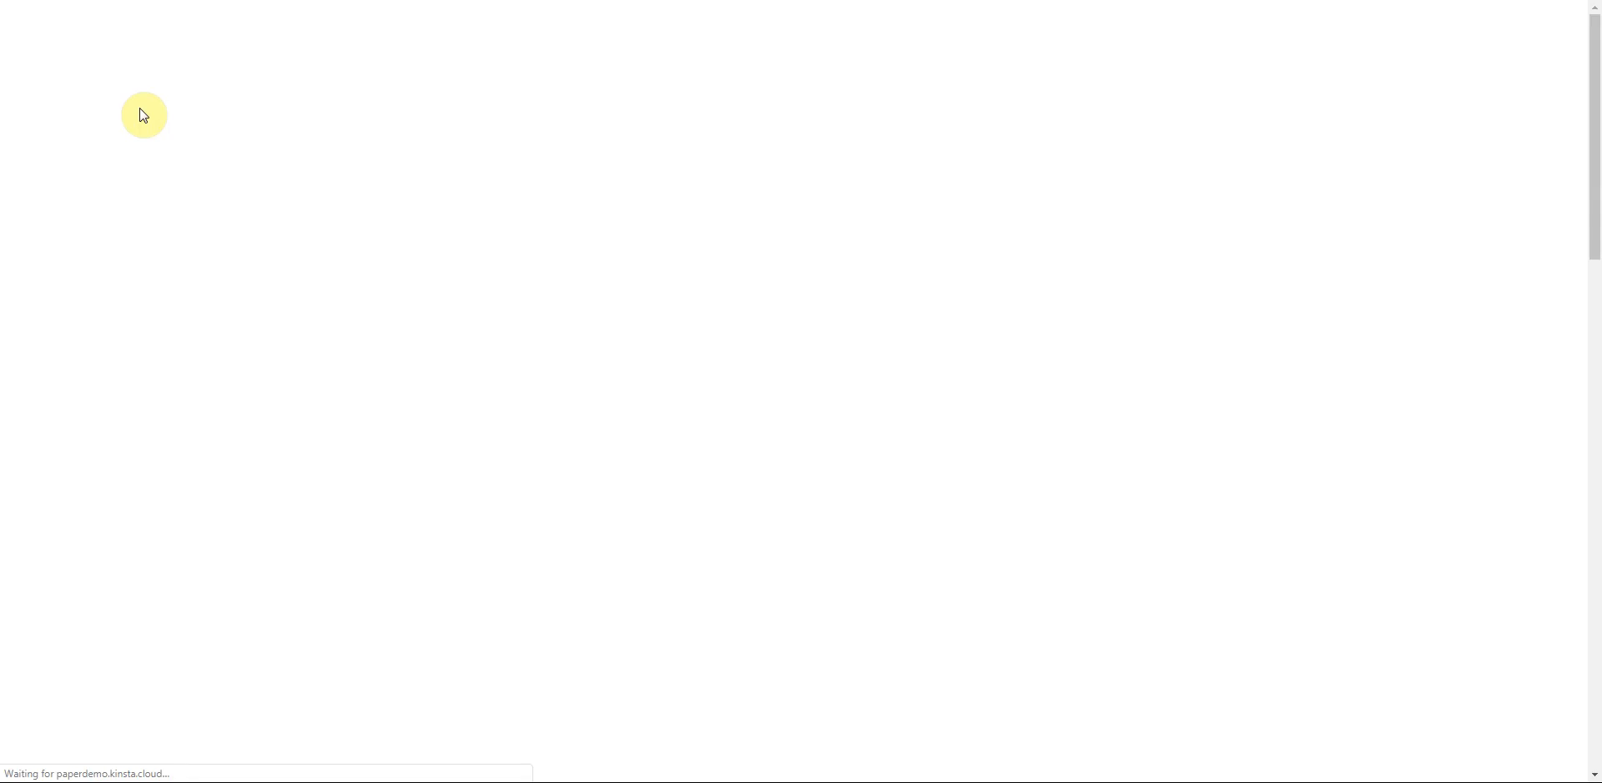
left_click(353, 522)
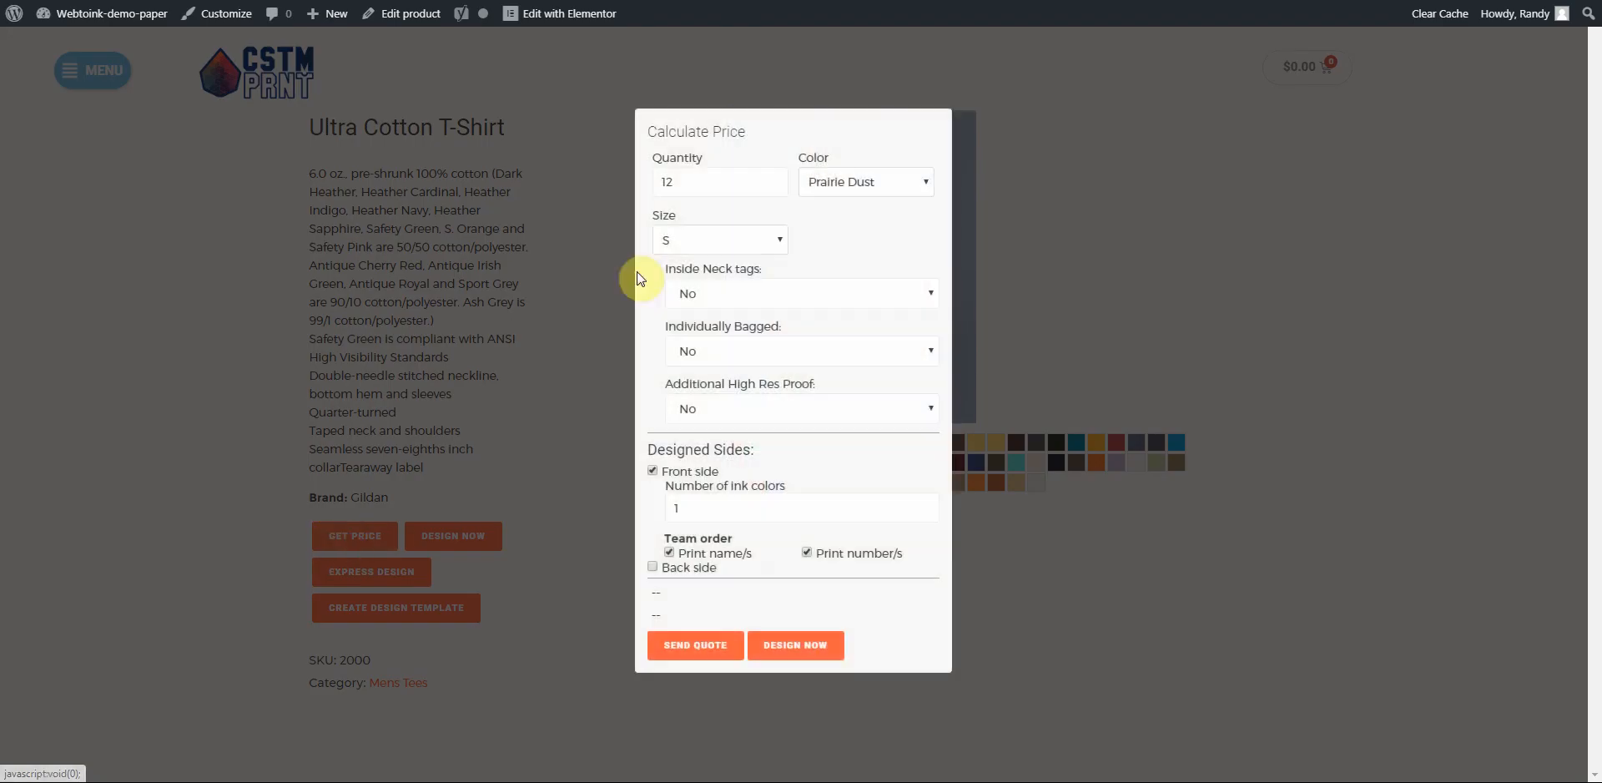
left_click(574, 204)
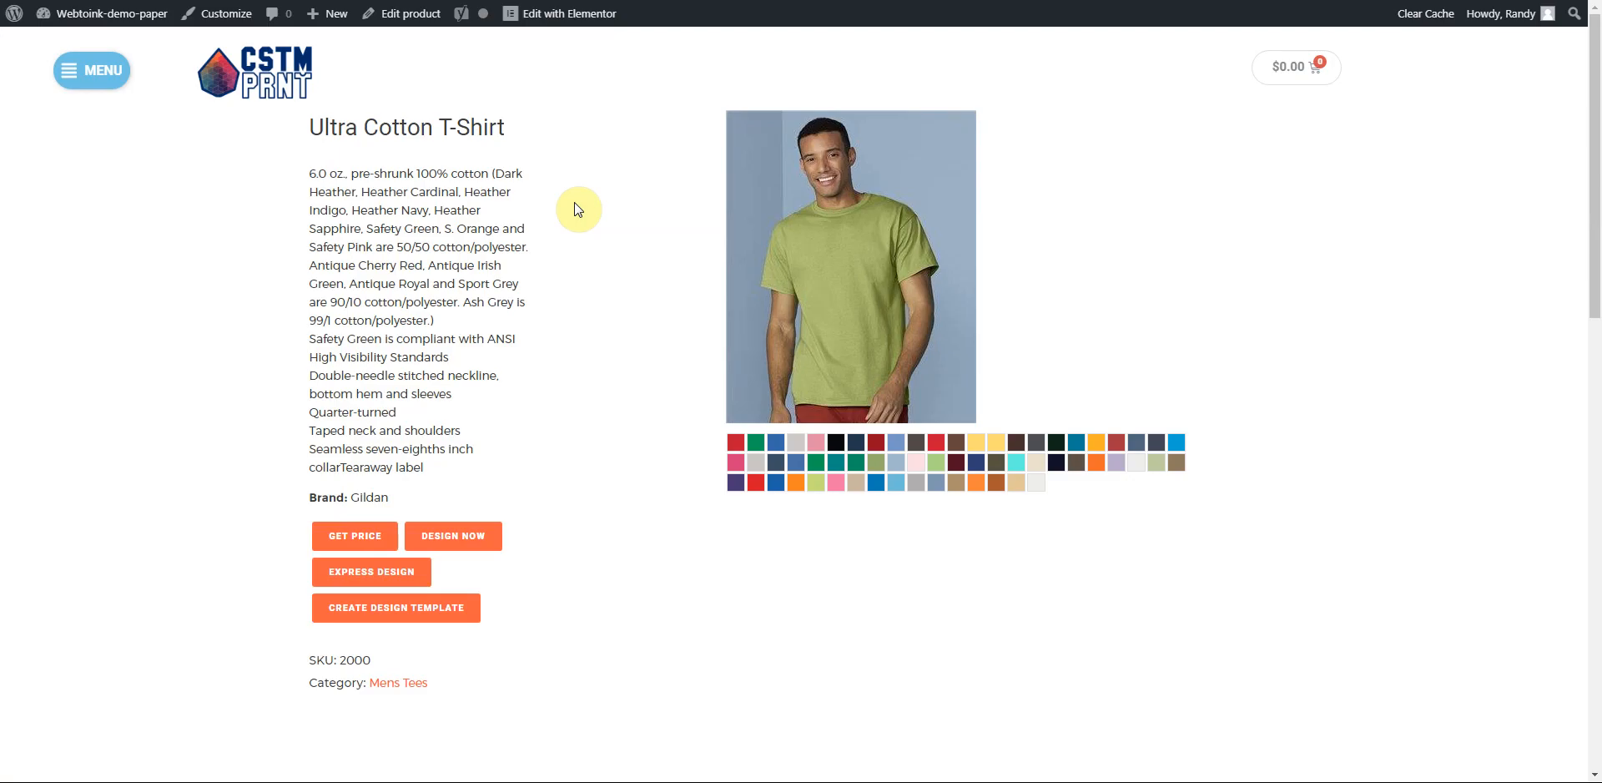
left_click(364, 536)
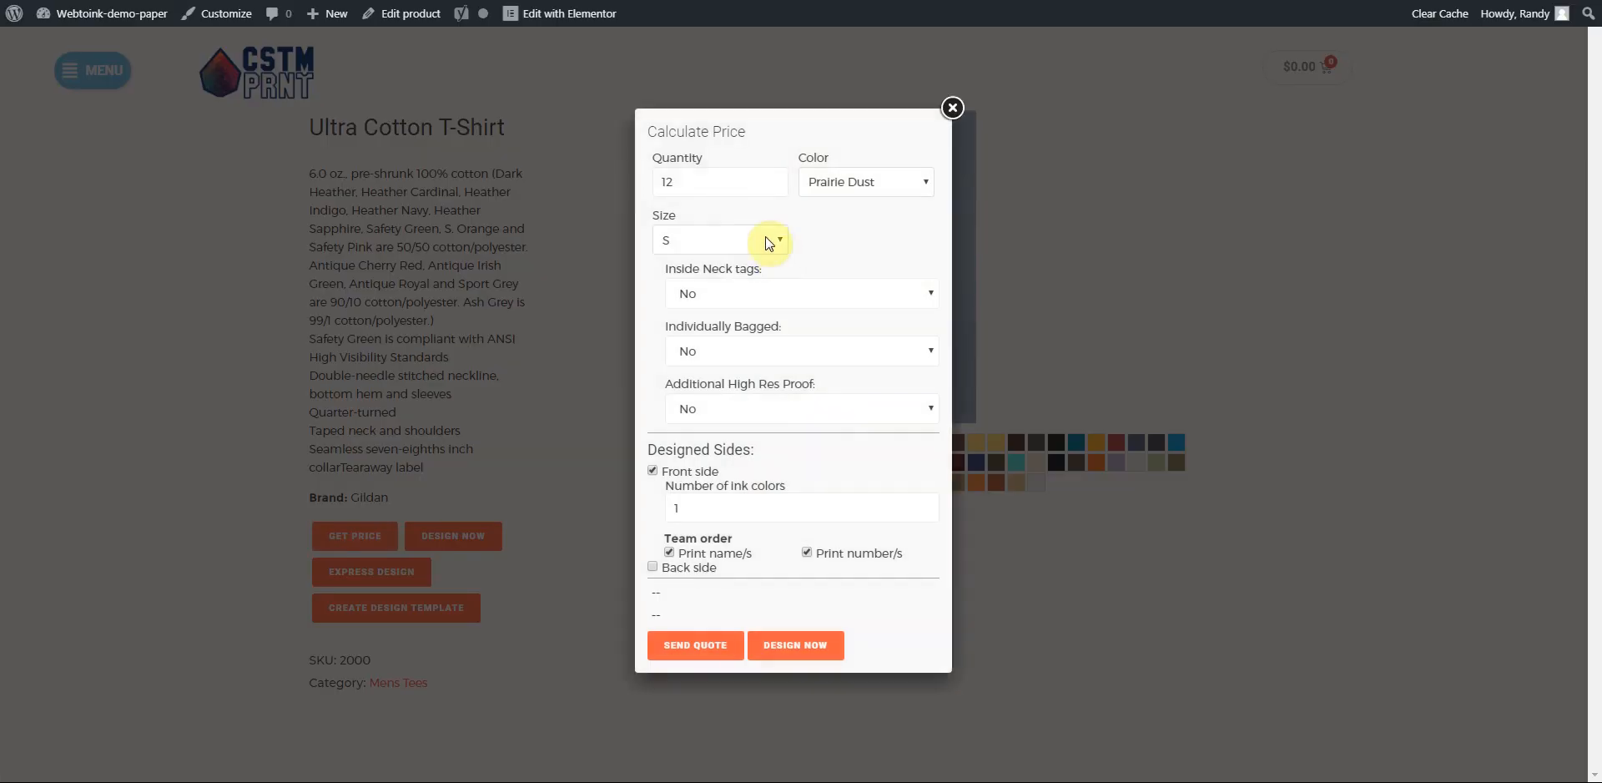
- Set the quantity to 250 and the color to Cherry Red in the price calculator
left_click_drag(681, 186, 653, 197)
type("250")
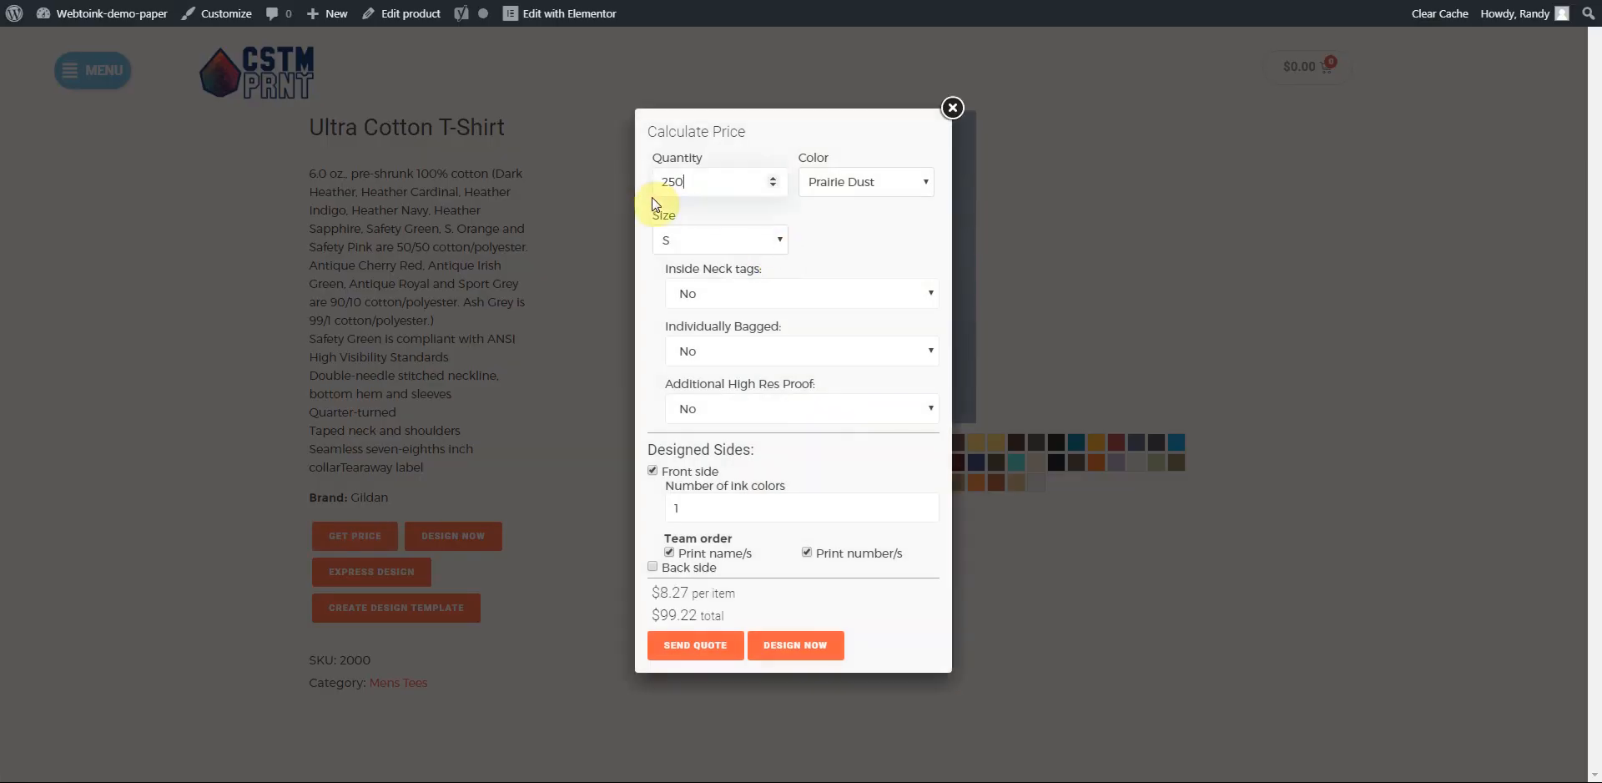
left_click(894, 188)
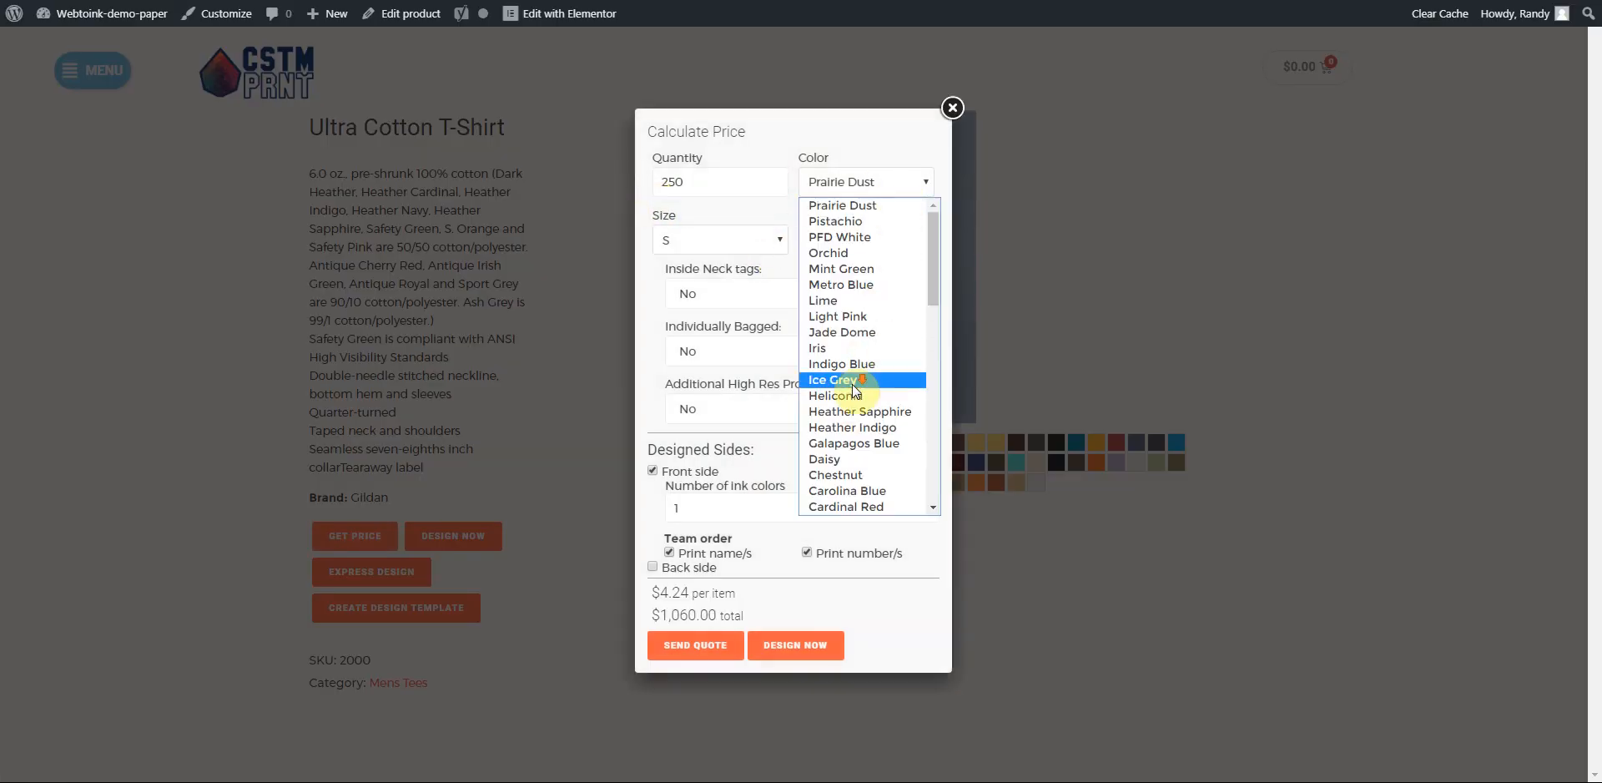
scroll(856, 377, "down", 7)
scroll(856, 377, "up", 2)
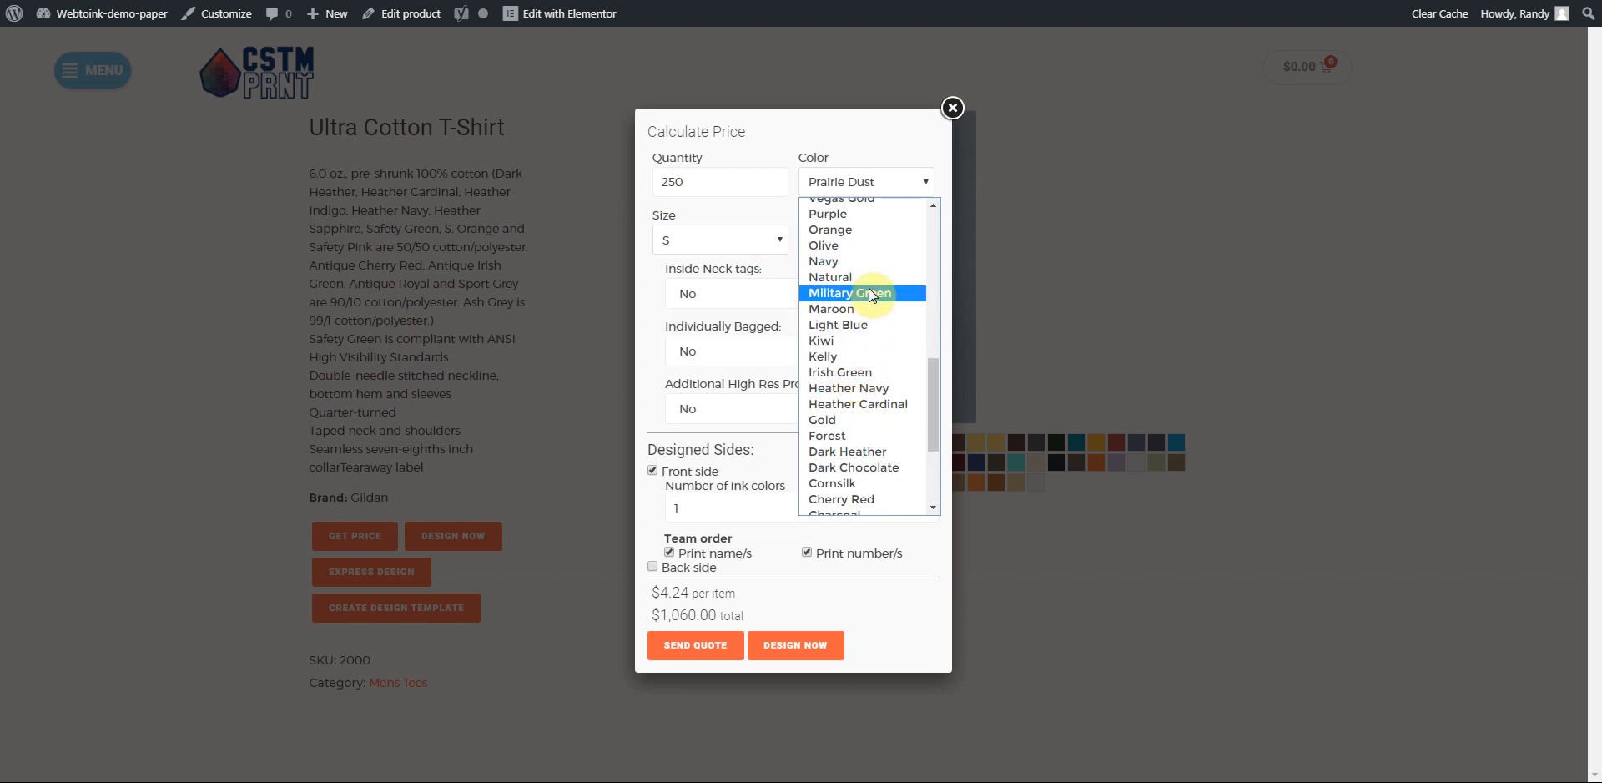
scroll(863, 407, "down", 4)
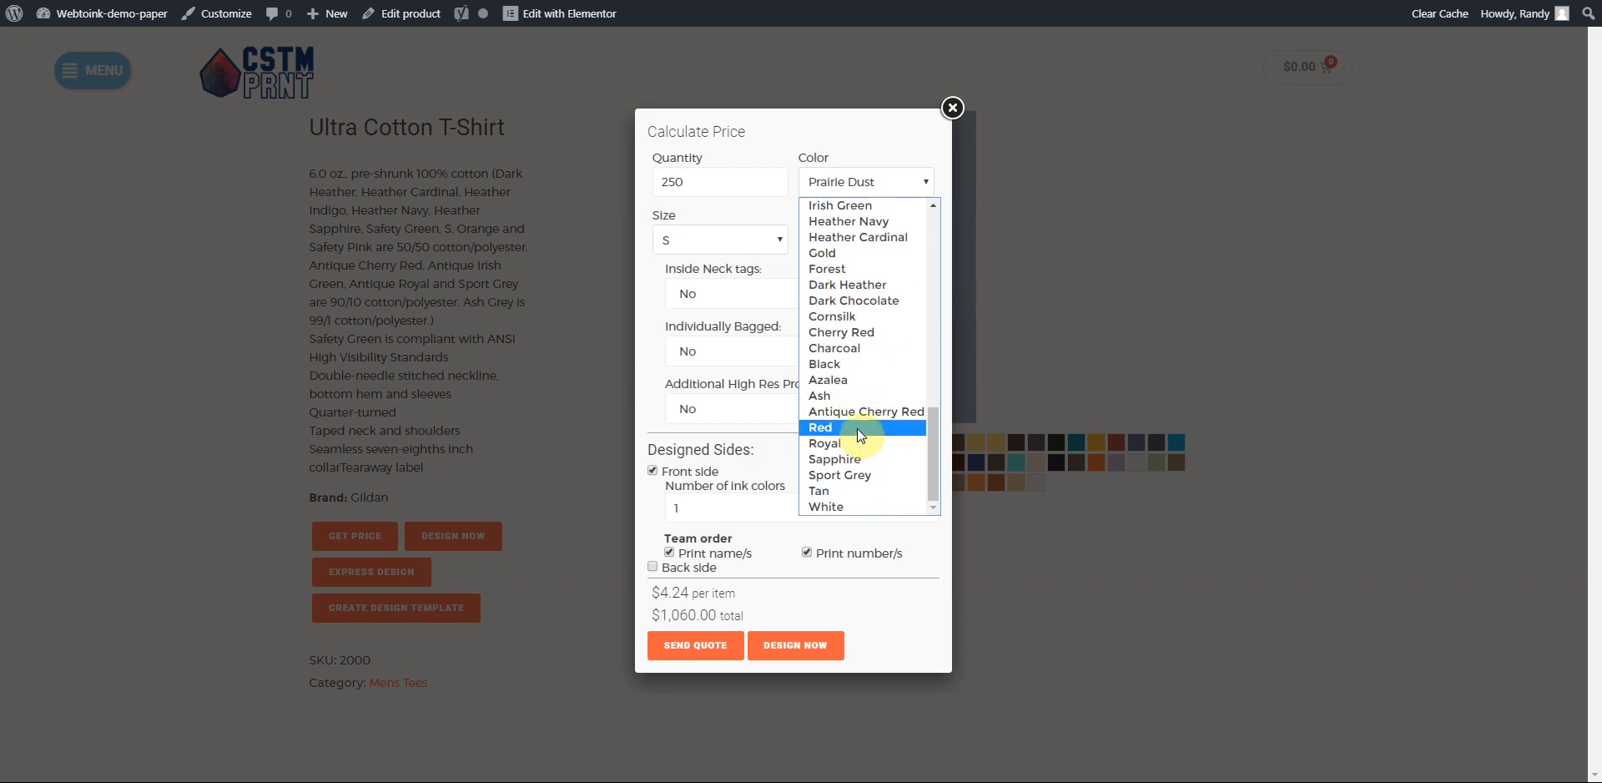
left_click(838, 334)
- Set Inside Neck tags to 1 color Screen Print, and both Individually Bagged and Additional High Res Proof to Yes
left_click(747, 293)
left_click(705, 333)
left_click(715, 350)
left_click(709, 384)
left_click(703, 408)
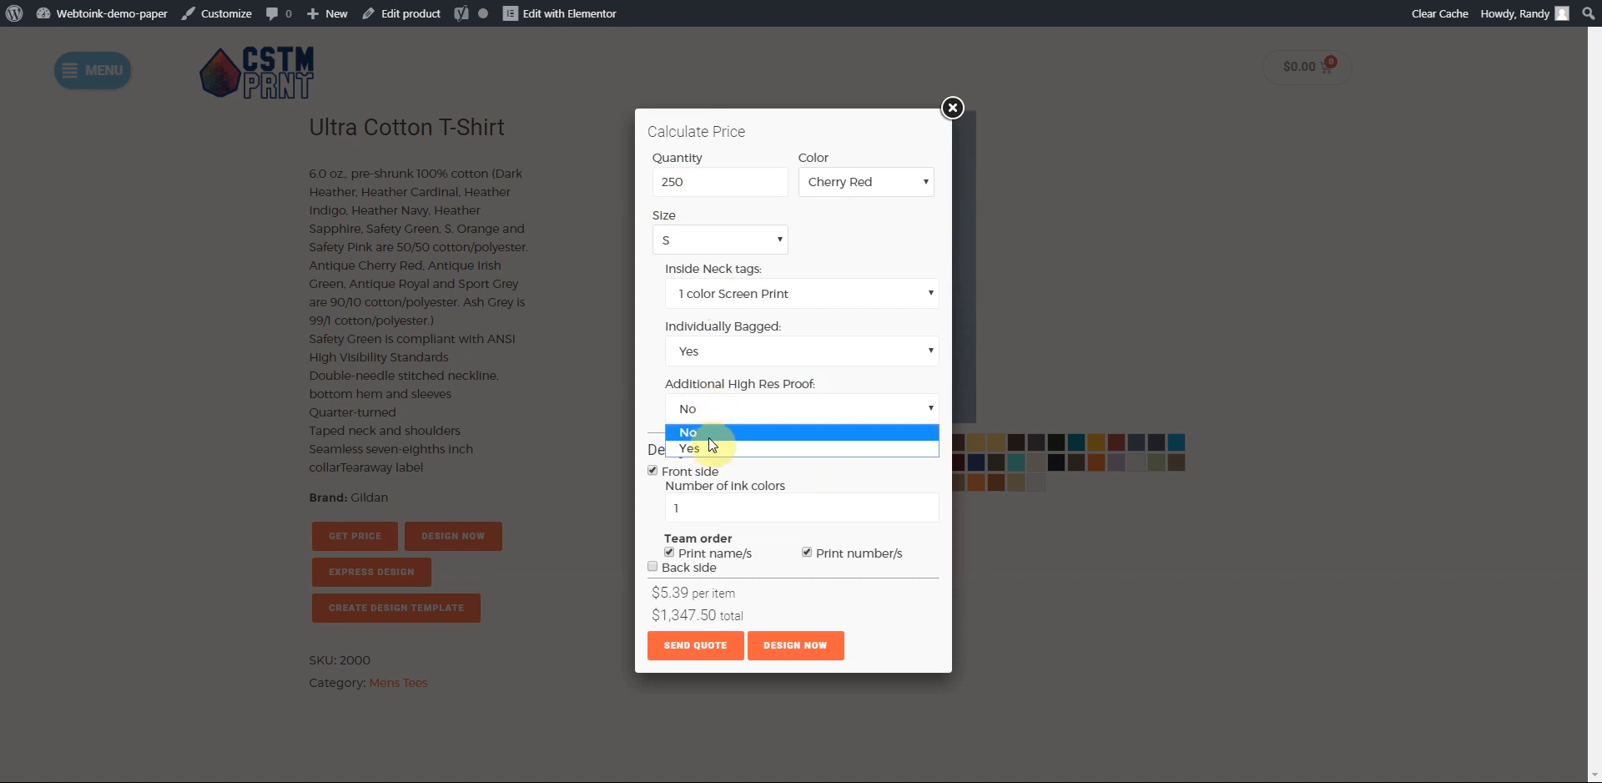
left_click(706, 449)
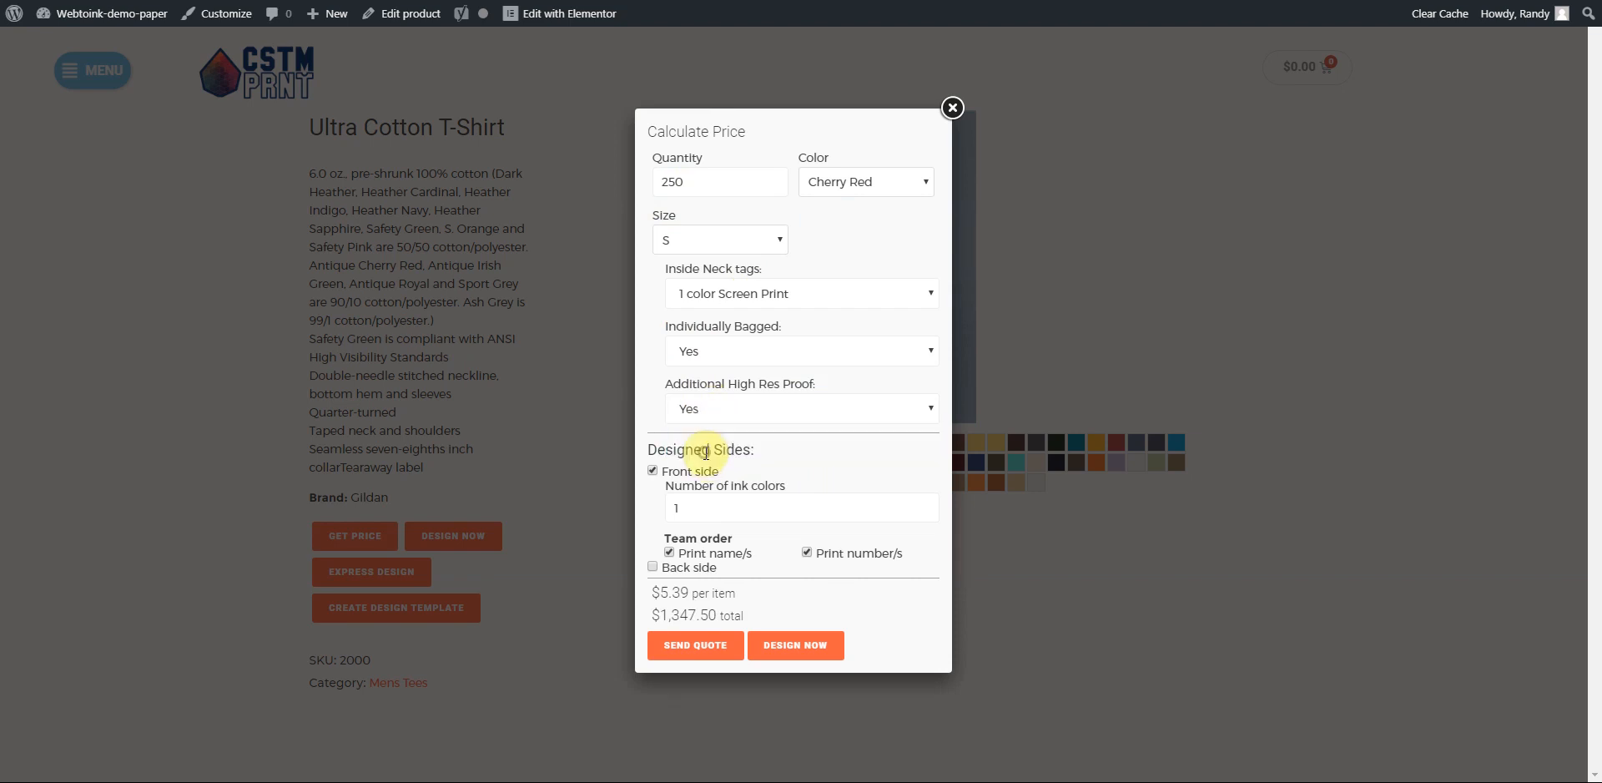
- Set the front side to 5 ink colors and include the back side as a designed side
left_click(924, 505)
left_click(923, 505)
left_click(924, 505)
left_click(924, 505)
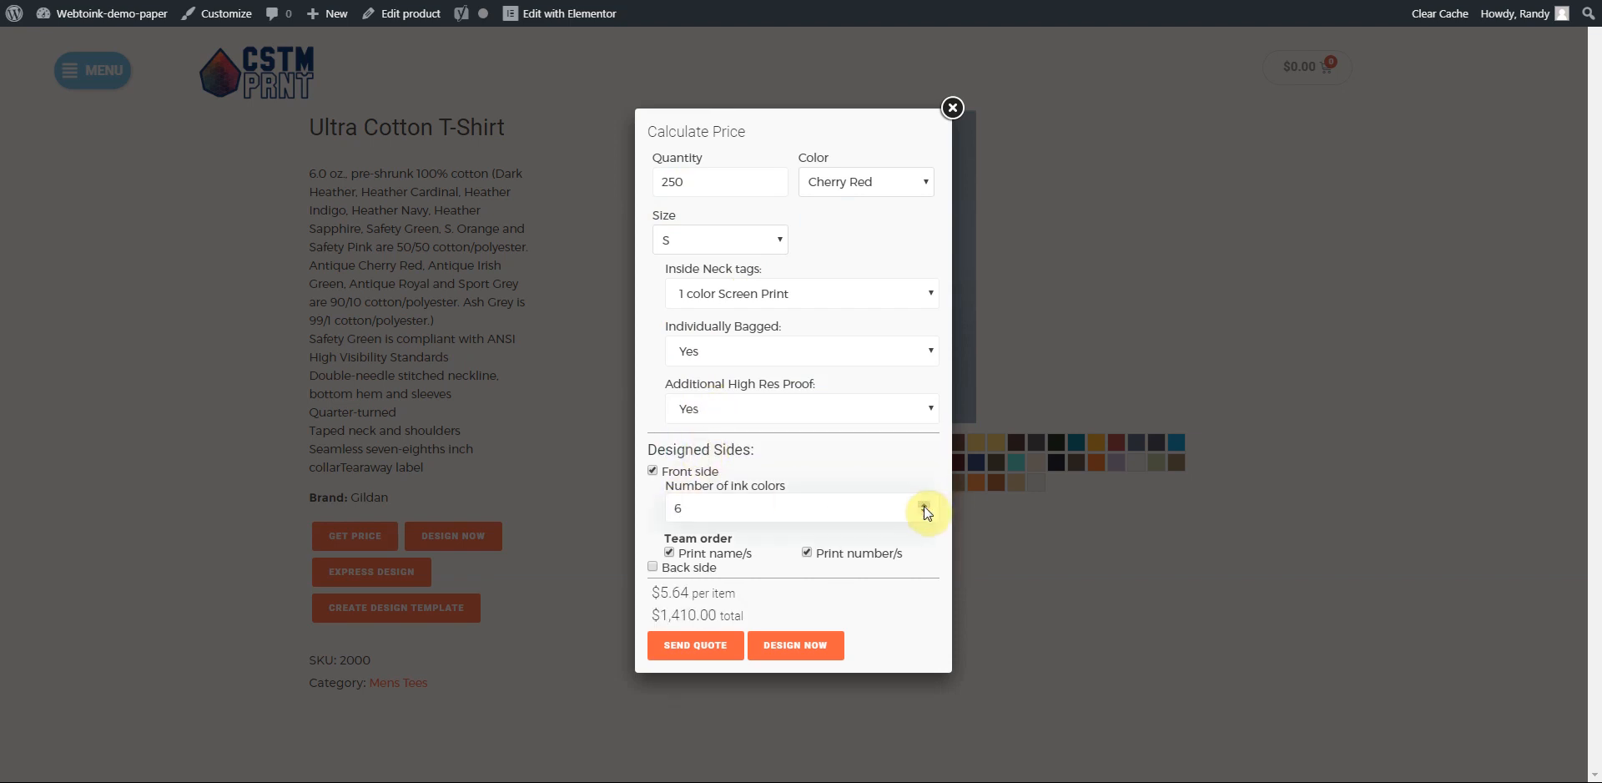
left_click(653, 567)
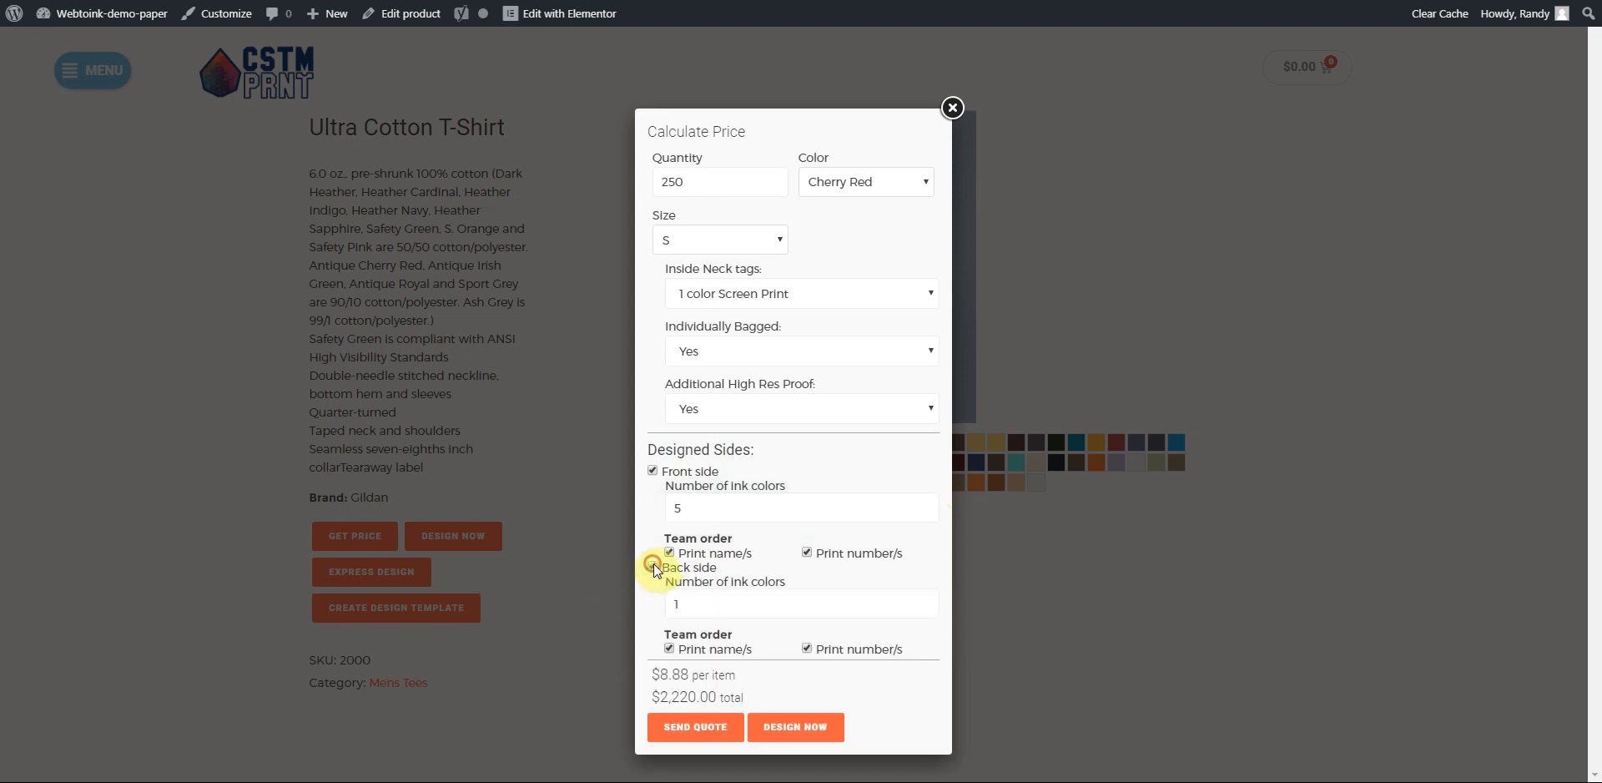
- Turn off name and number printing for both sides and set the back side to 3 ink colors
left_click(669, 552)
left_click(806, 552)
left_click(668, 649)
left_click(806, 648)
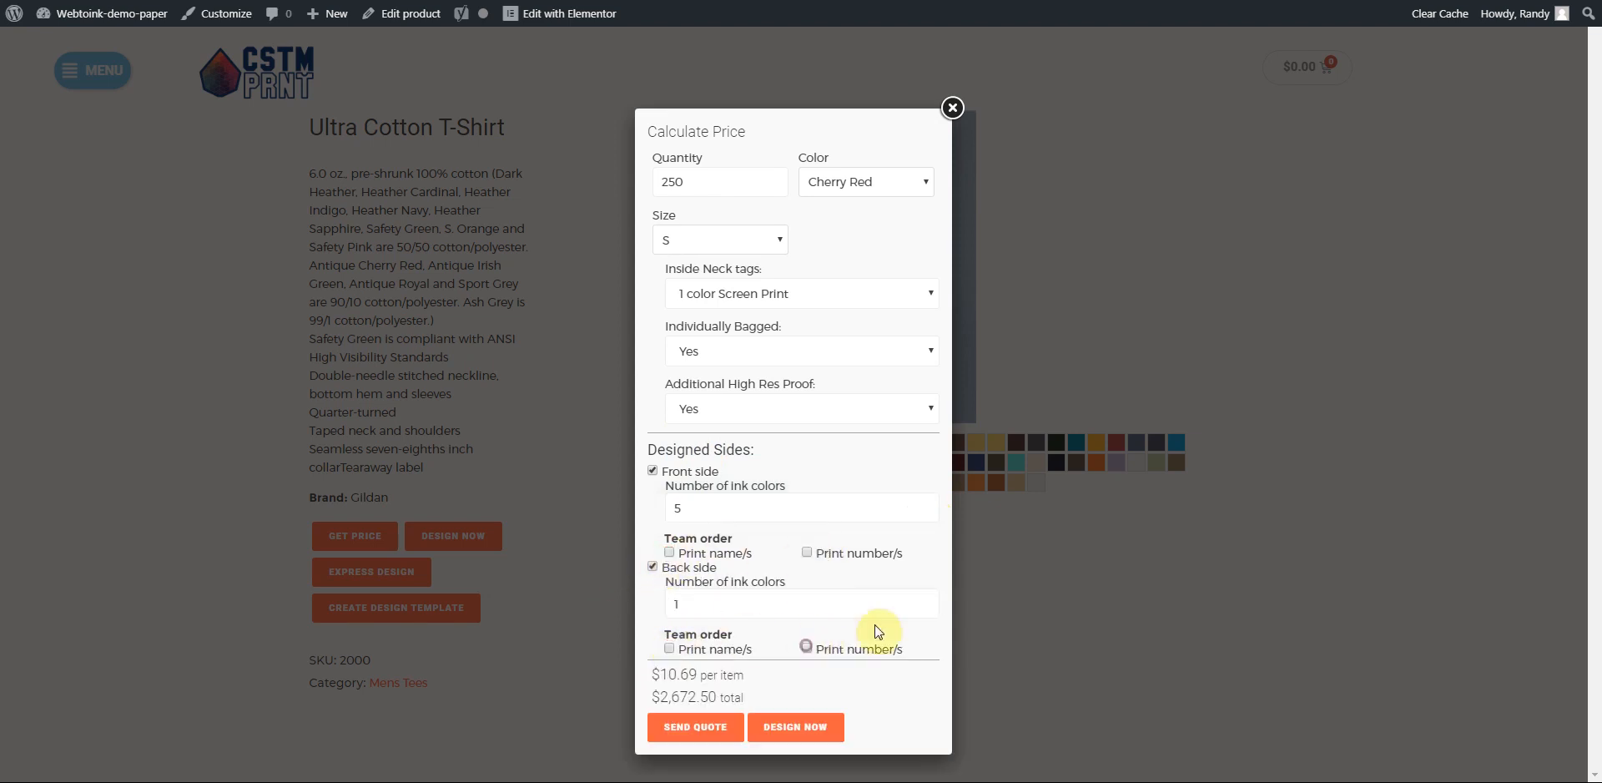
left_click(923, 600)
left_click(923, 600)
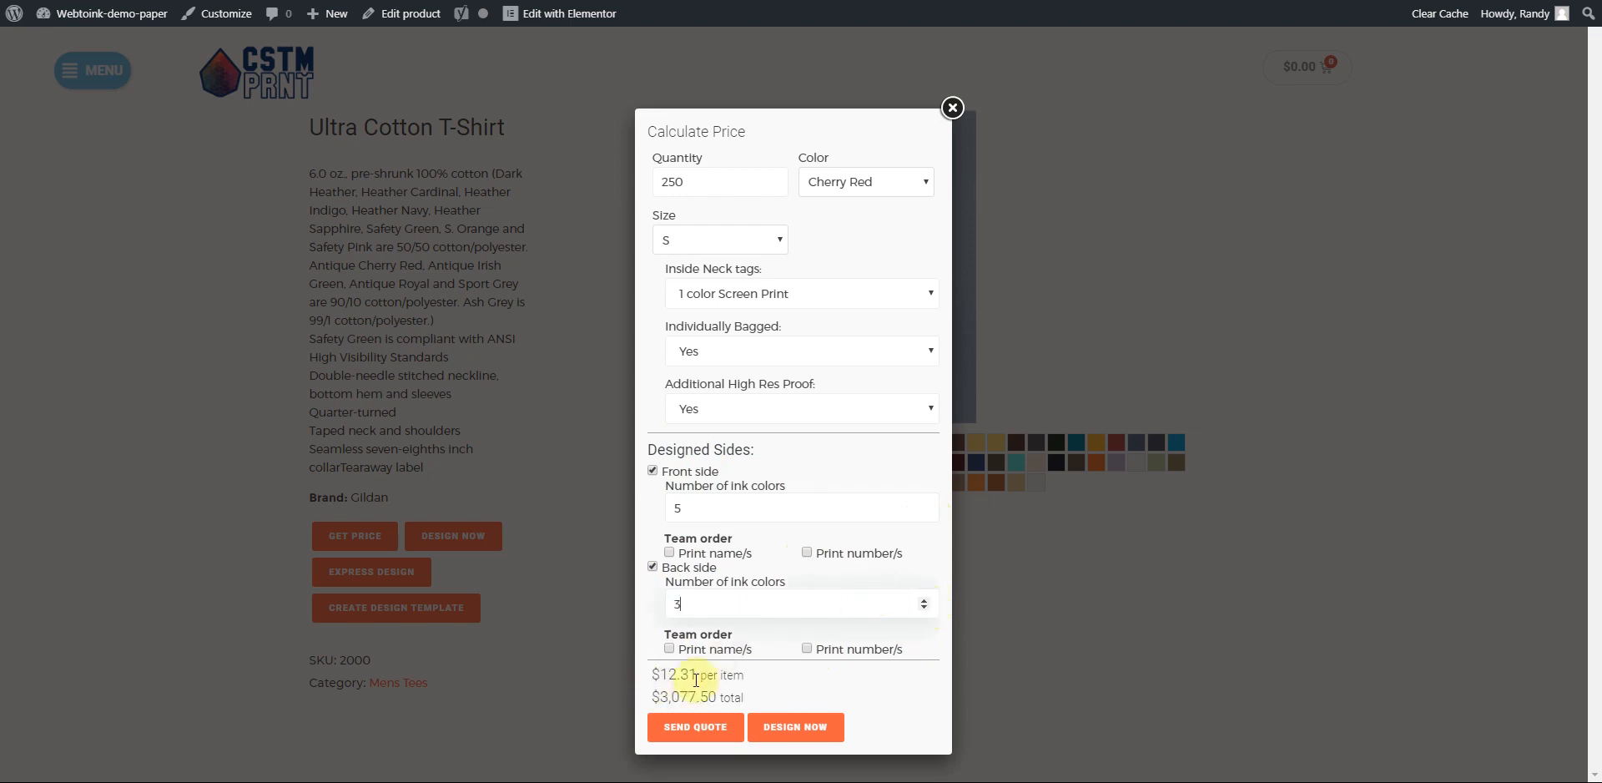
- Switch Additional High Res Proof to No and back to Yes to compare the prices, and close the price calculator
left_click(848, 409)
left_click(838, 434)
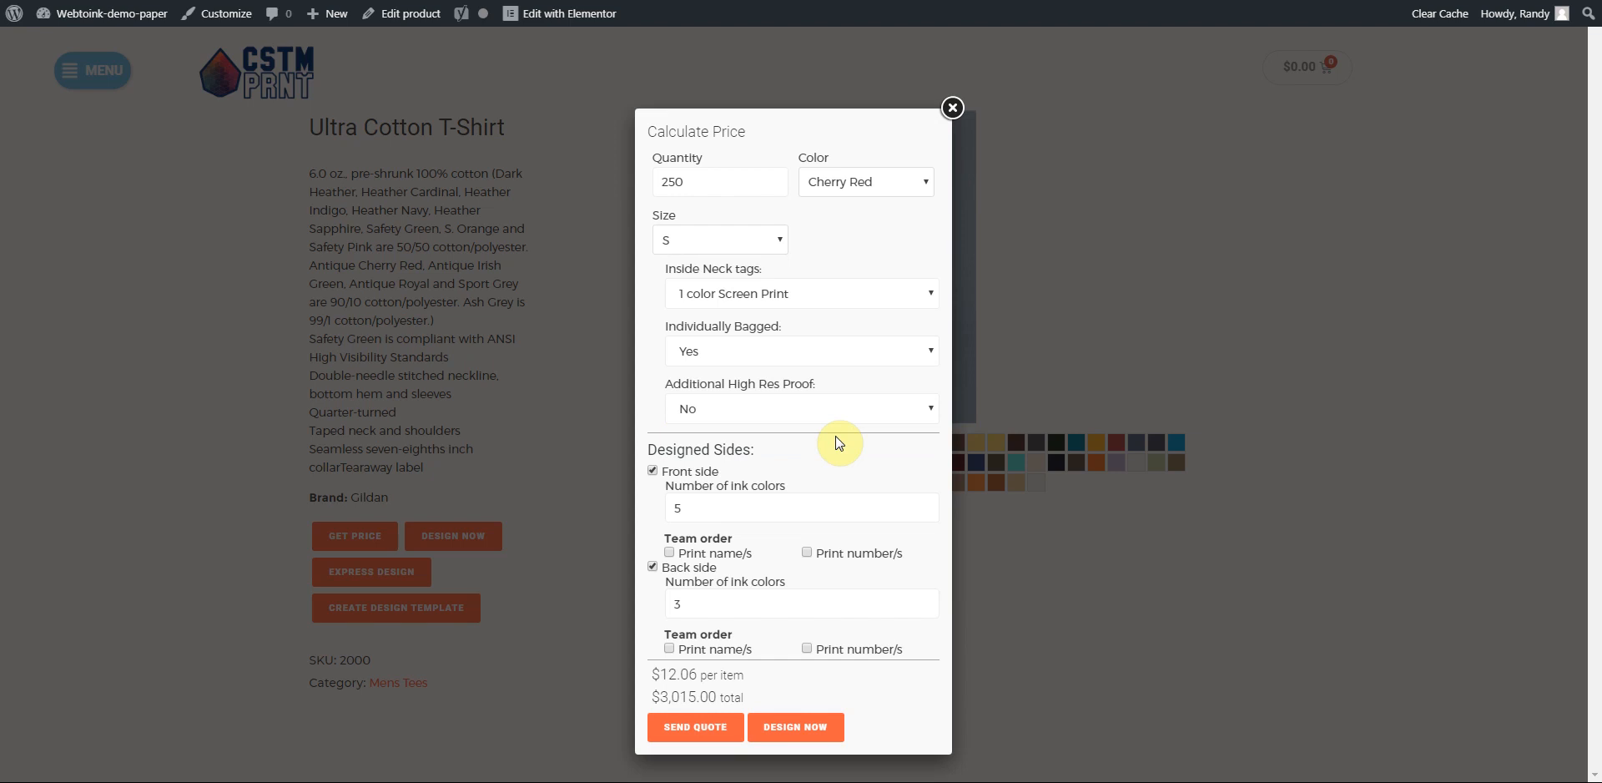
left_click(842, 406)
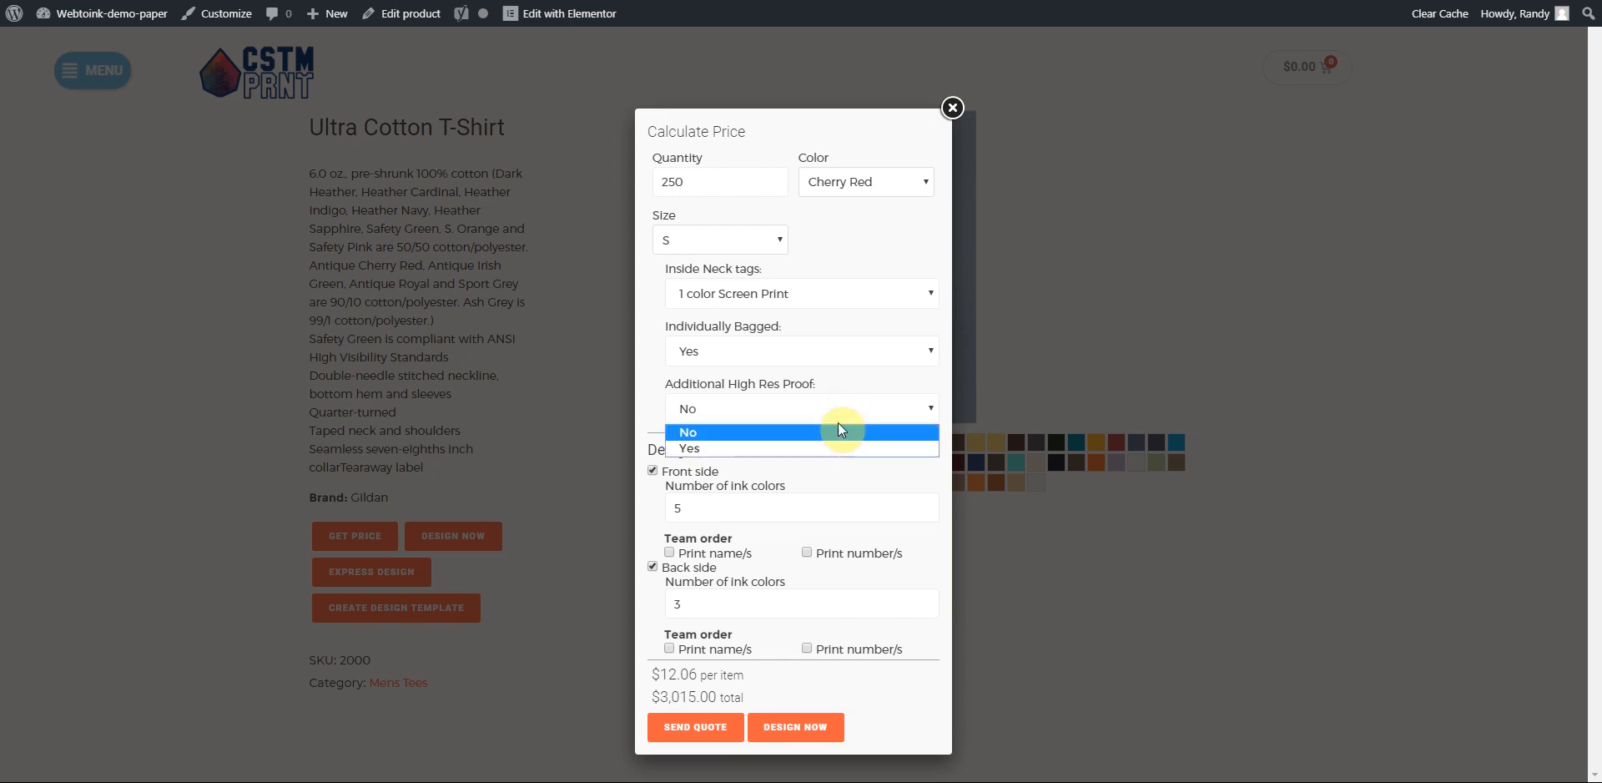
left_click(836, 451)
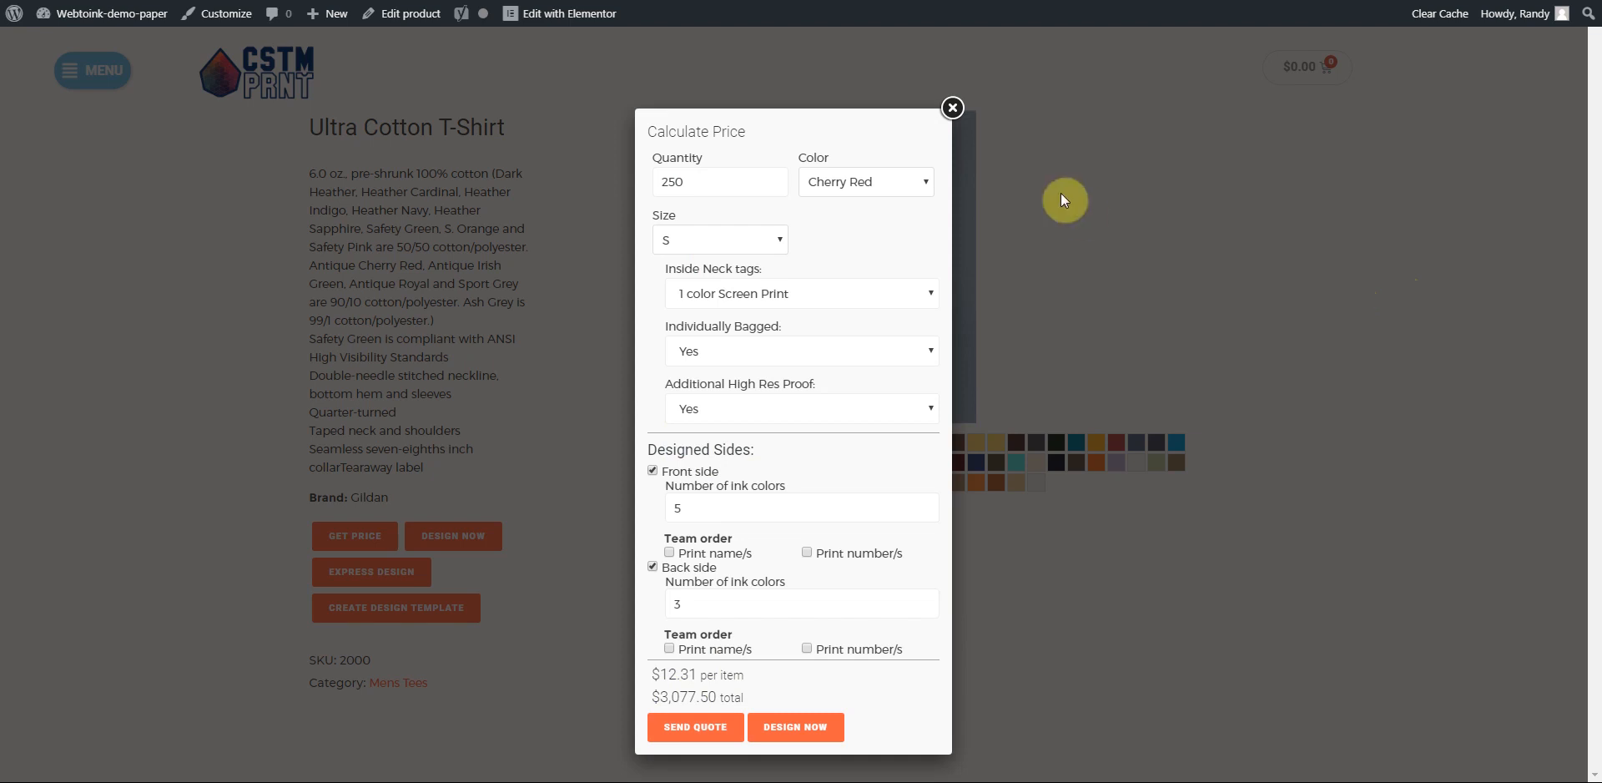
left_click(951, 110)
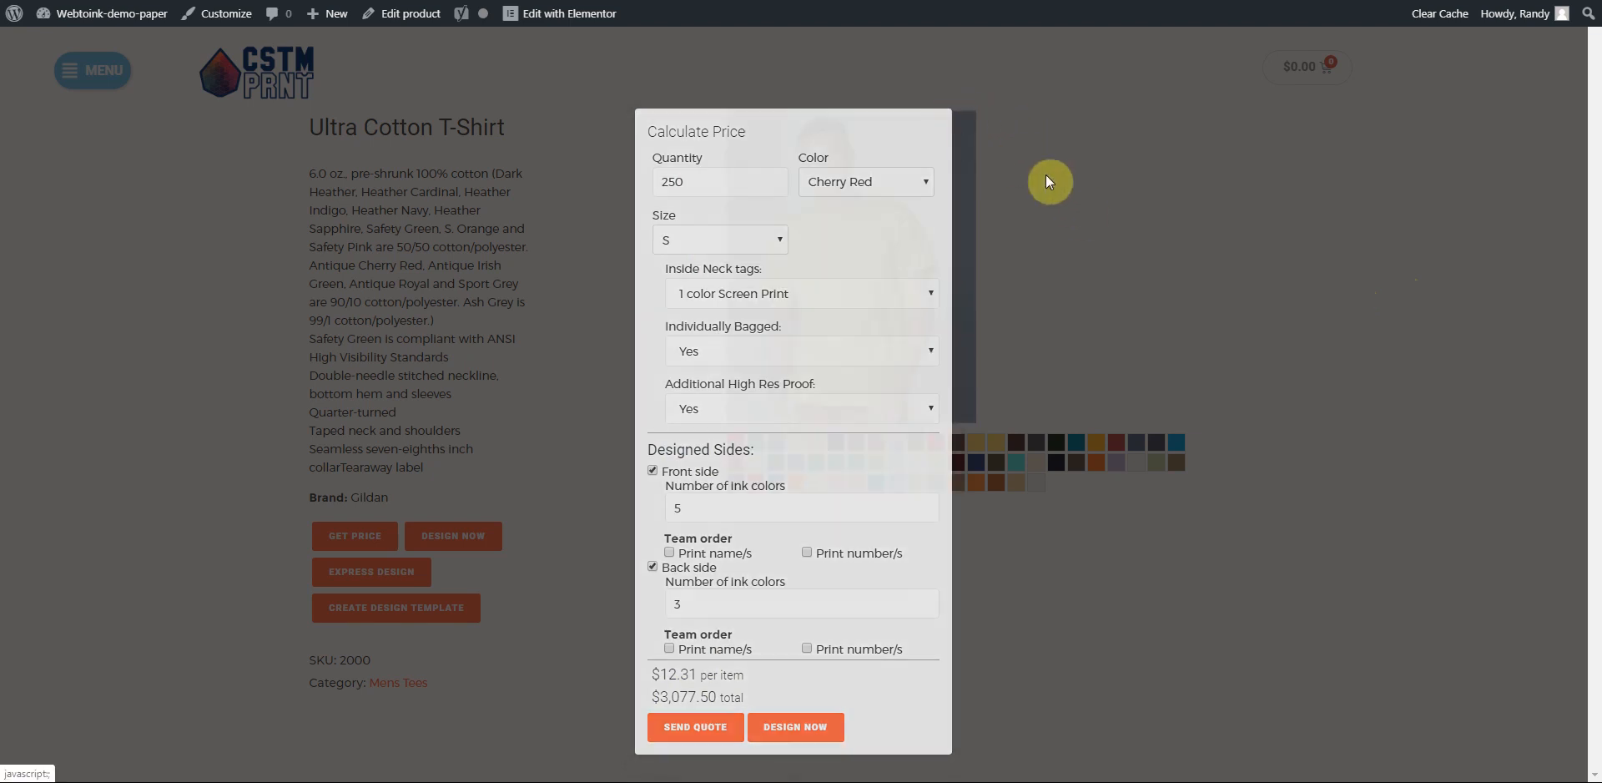
left_click(1015, 464)
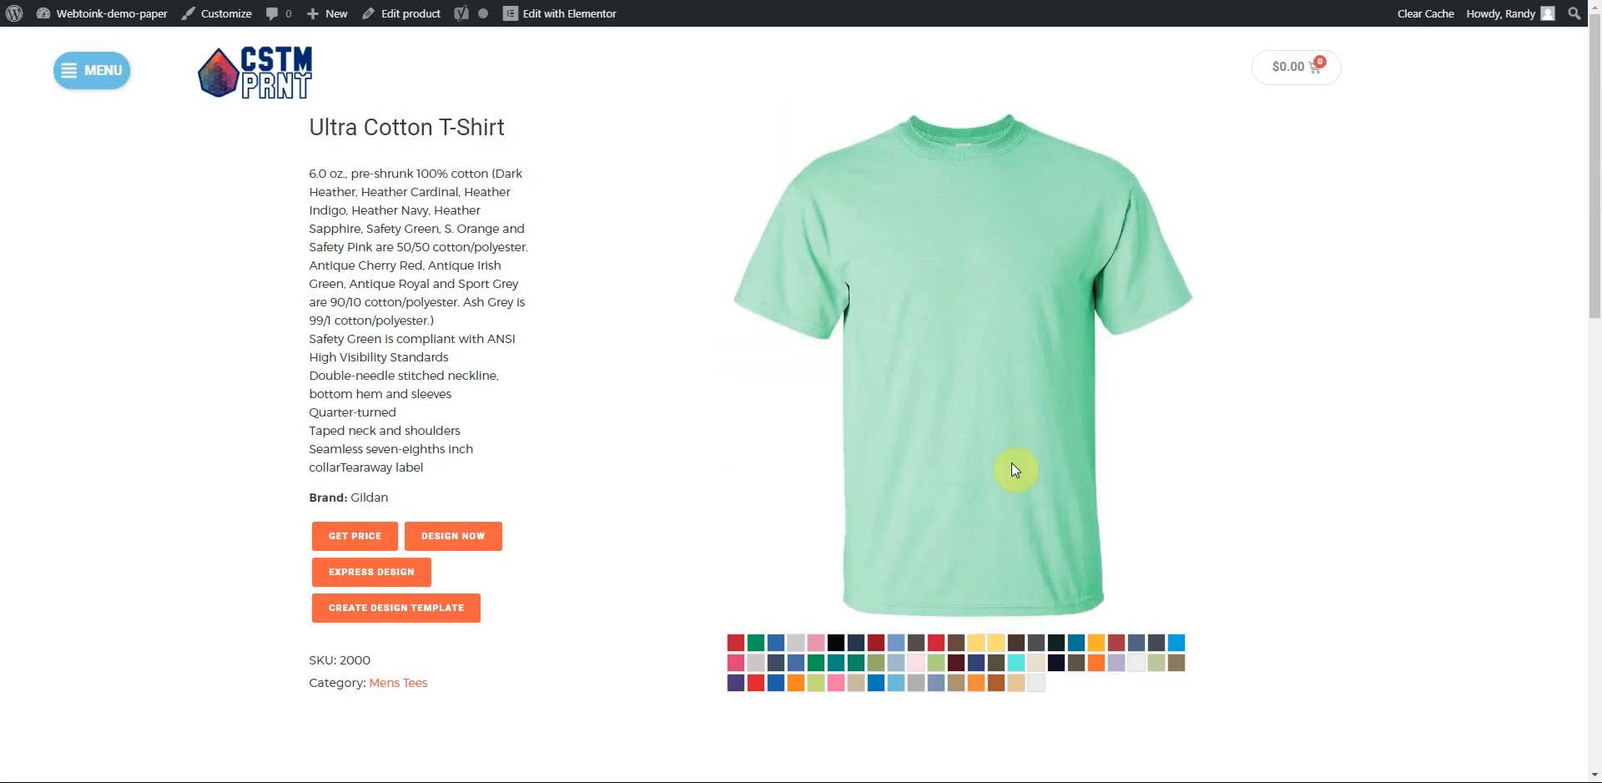